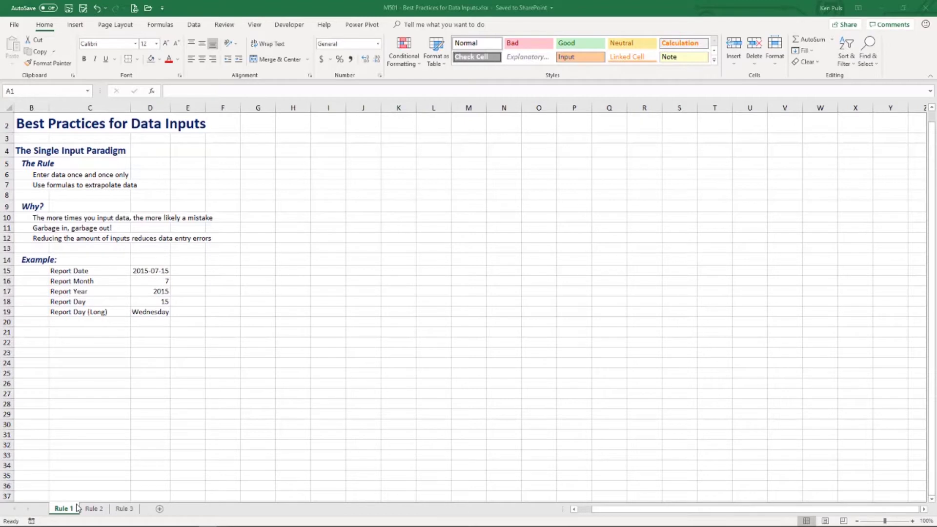
Inspect the report date input and the month, year, day and long-day formulas in D15:D19 on the Rule 1 sheet.
{"action": "left_click", "coordinate": [163, 271]}
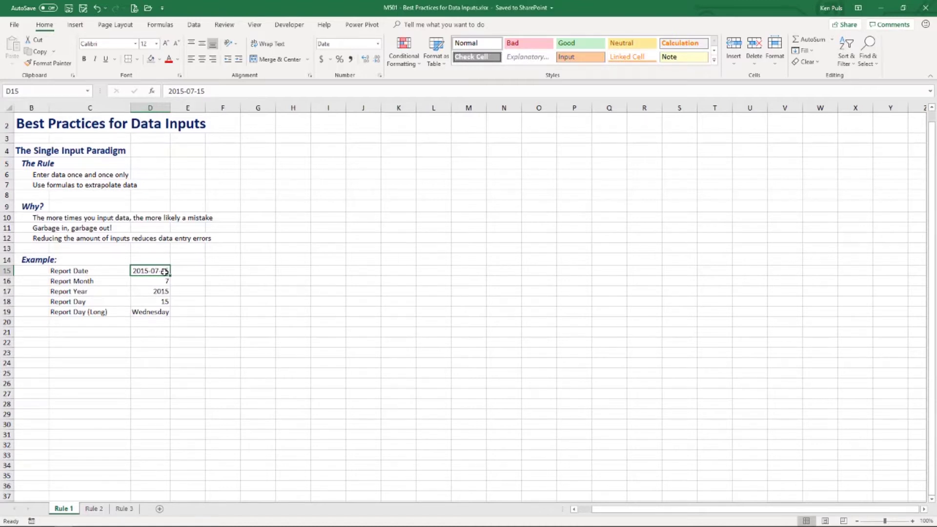
{"action": "left_click", "coordinate": [152, 282]}
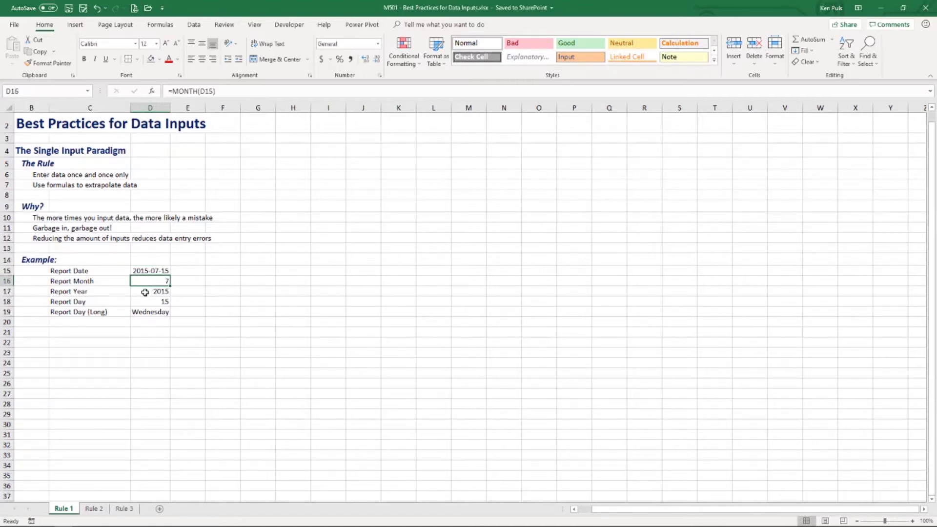
{"action": "left_click", "coordinate": [145, 293]}
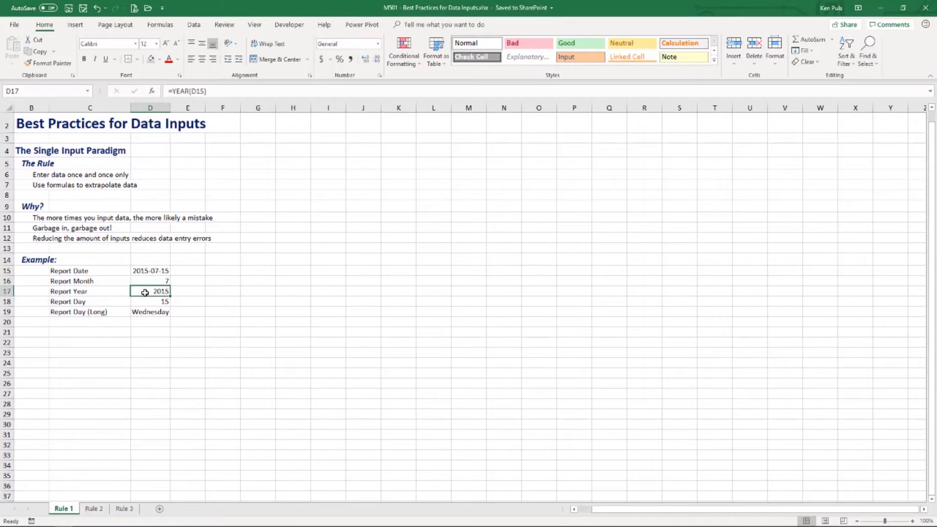
{"action": "left_click", "coordinate": [143, 302]}
{"action": "left_click", "coordinate": [142, 312]}
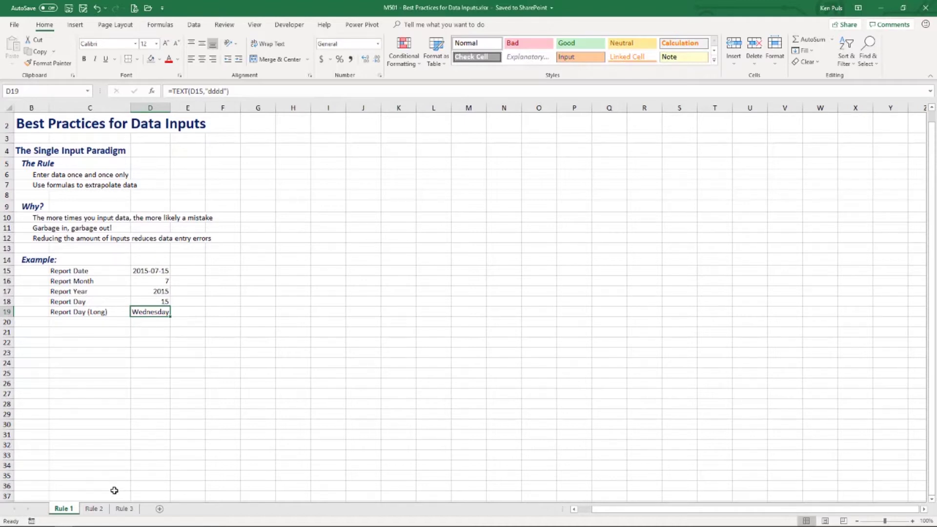
On the Rule 2 sheet, inspect the Cash row's percentage formula and its dollar input cell.
{"action": "left_click", "coordinate": [102, 510]}
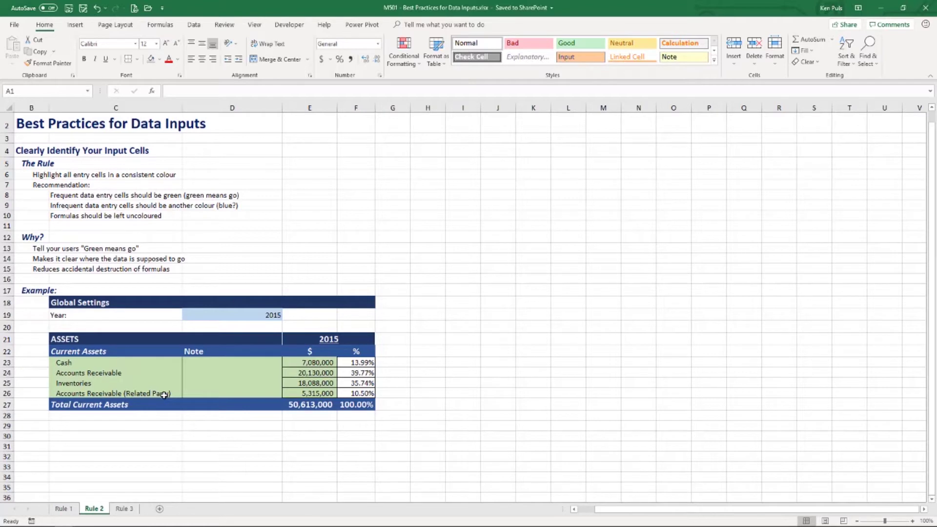
{"action": "left_click", "coordinate": [347, 362]}
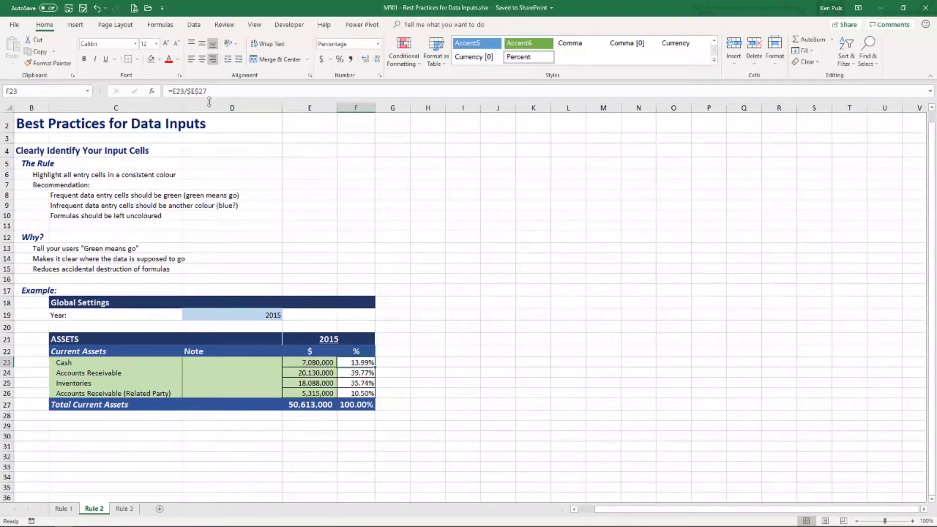
{"action": "left_click", "coordinate": [314, 363]}
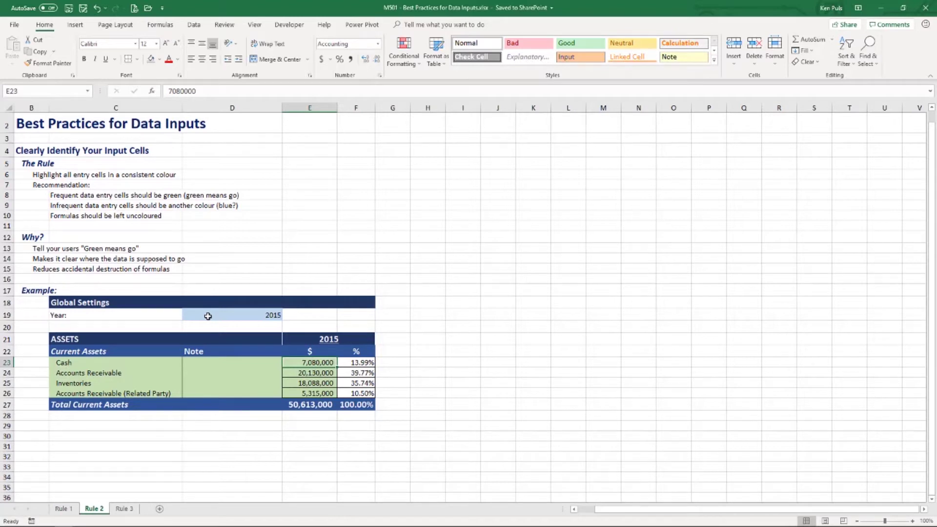
On the Rule 3 sheet, compare the hard-coded financing formula in D19 with the D26 formula that references the labelled input cells.
{"action": "left_click", "coordinate": [130, 509]}
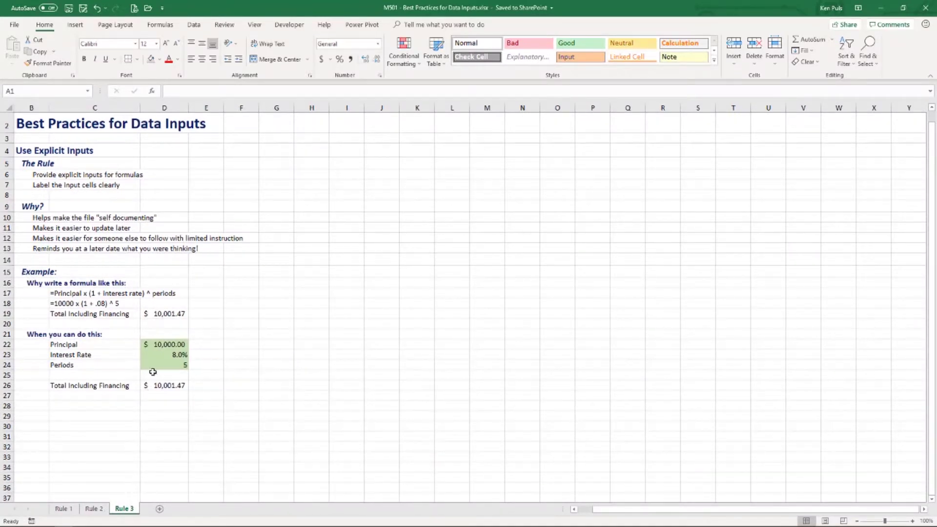
{"action": "left_click", "coordinate": [170, 313]}
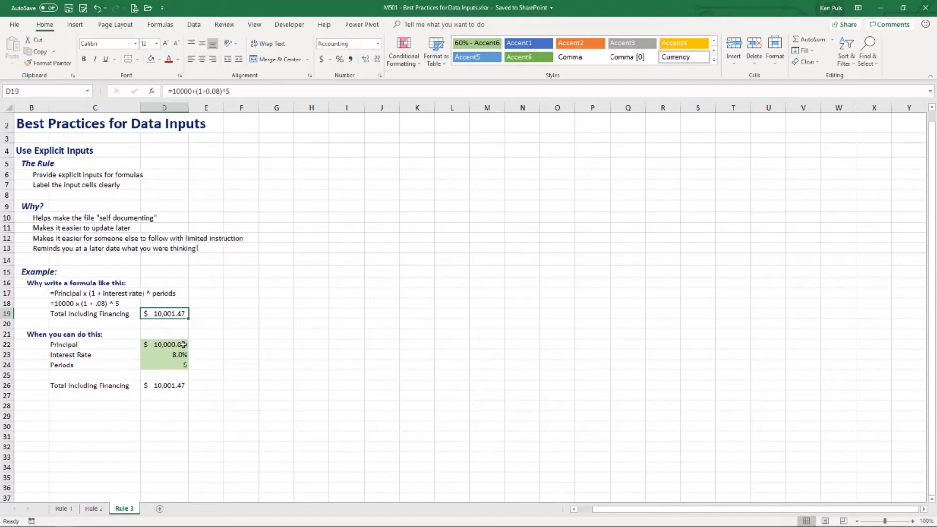
{"action": "left_click_drag", "start_coordinate": [184, 344], "coordinate": [185, 365]}
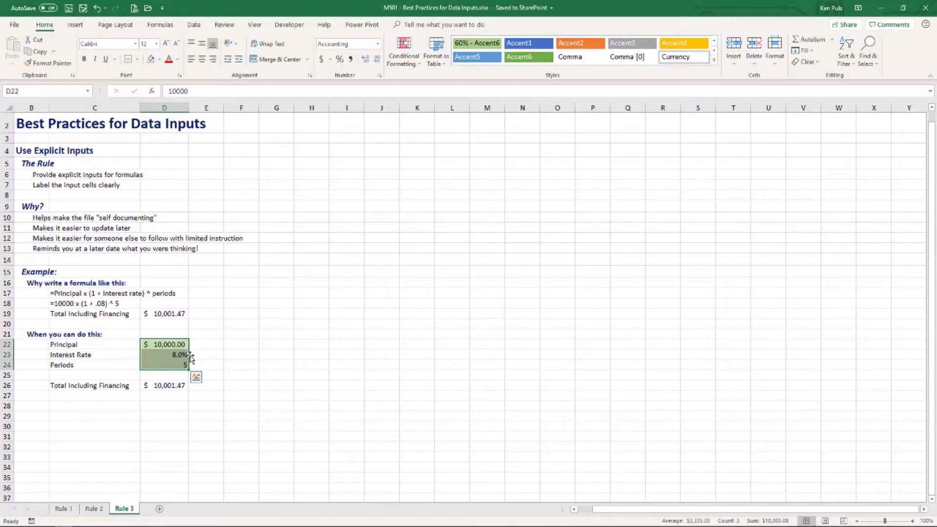
{"action": "left_click", "coordinate": [167, 386]}
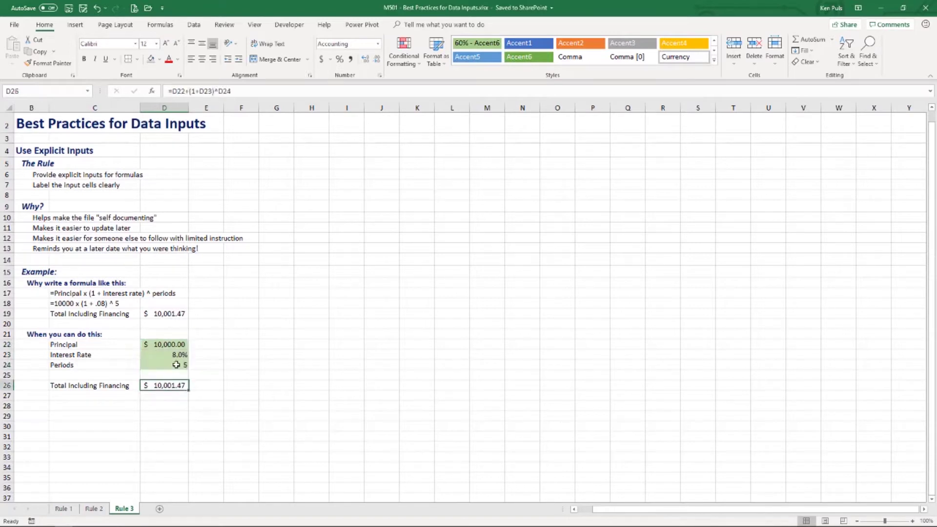
{"action": "left_click", "coordinate": [247, 90]}
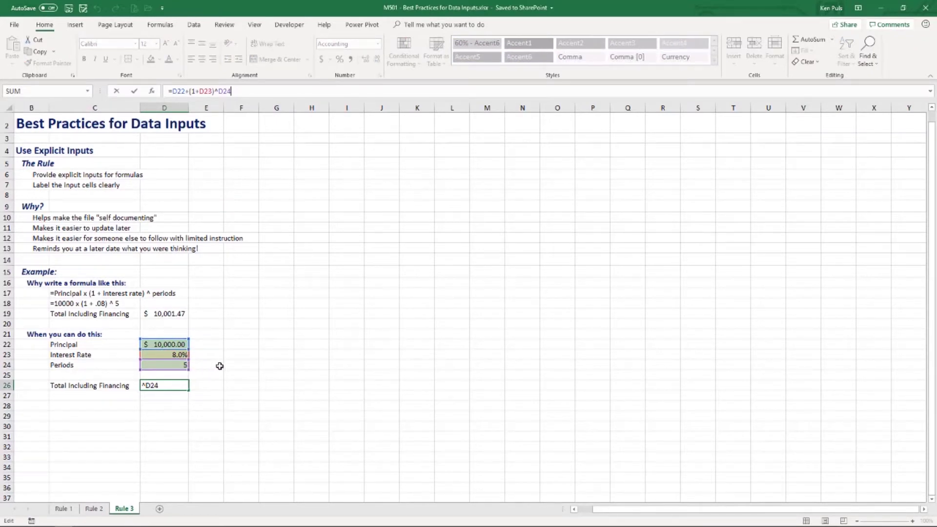
{"action": "key", "text": "ctrl+Return"}
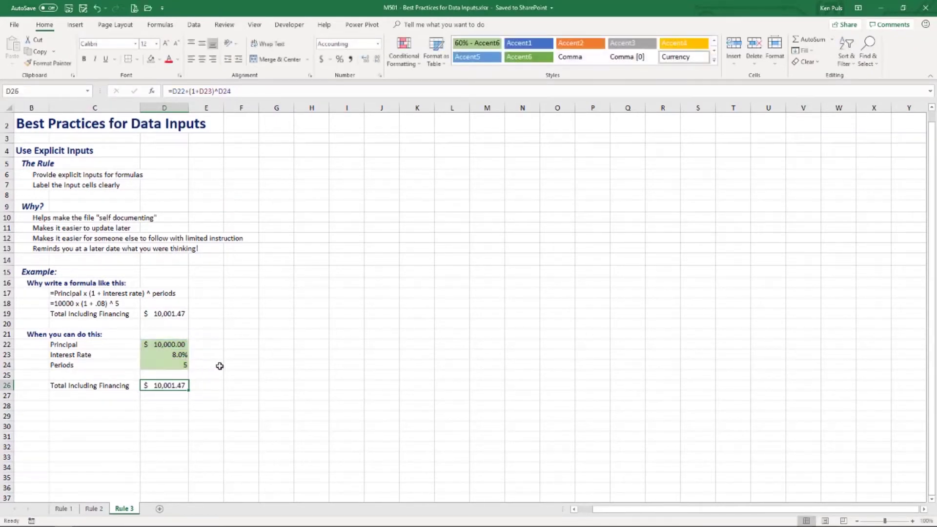
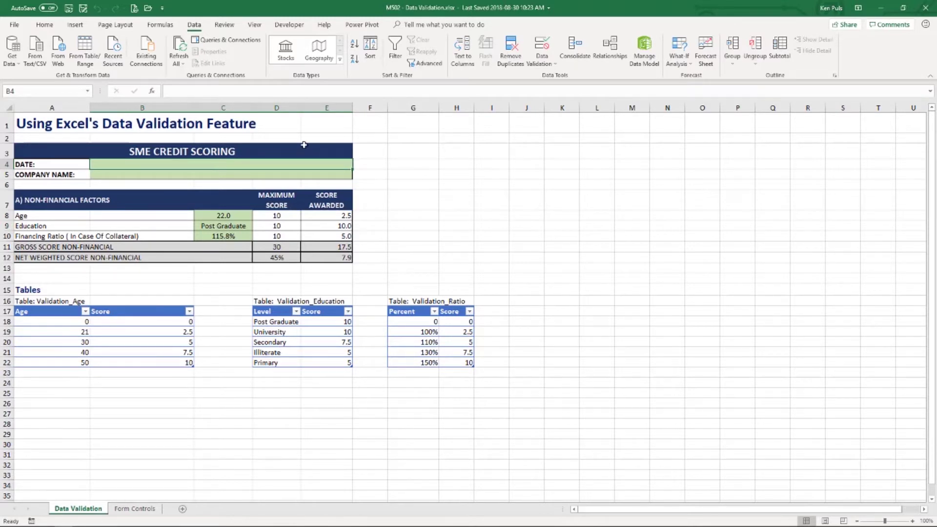
Add date validation to cell B4 allowing only dates between =TODAY()-14 and =TODAY().
{"action": "left_click", "coordinate": [540, 47]}
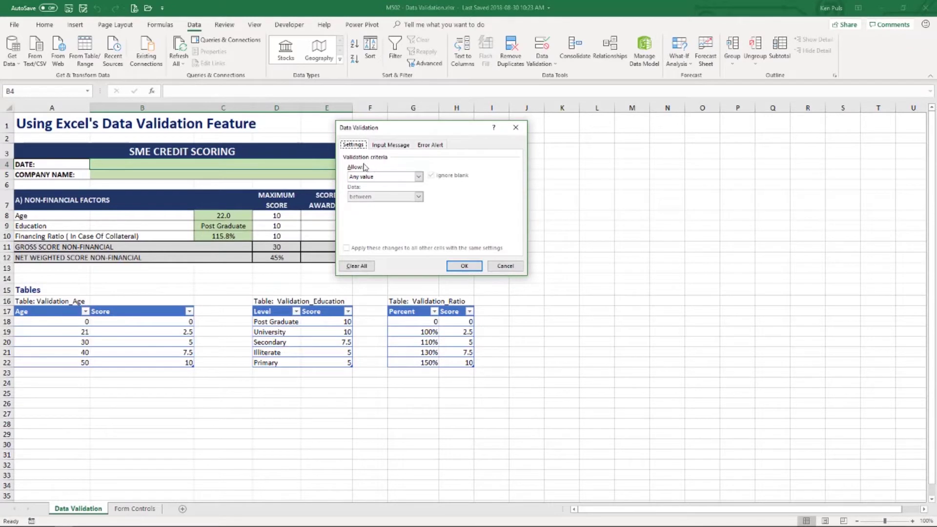
{"action": "left_click", "coordinate": [418, 177]}
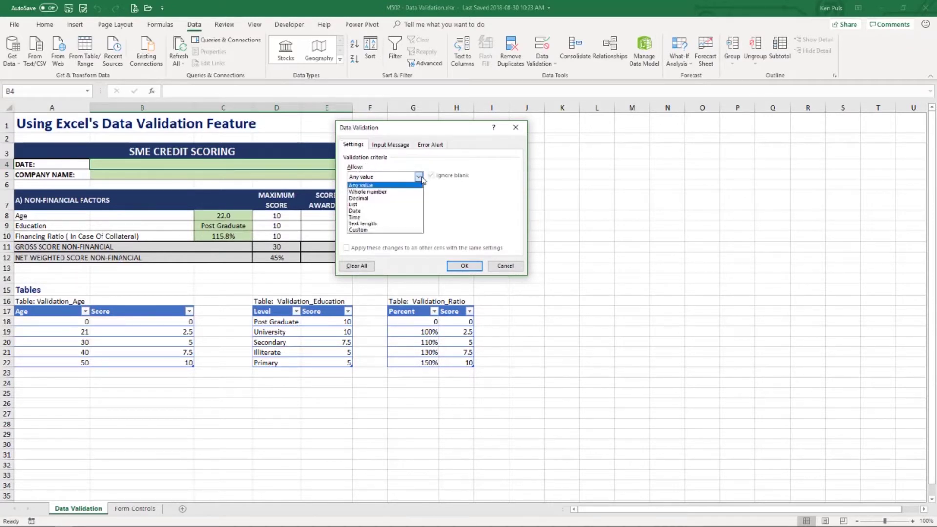
{"action": "left_click", "coordinate": [373, 212]}
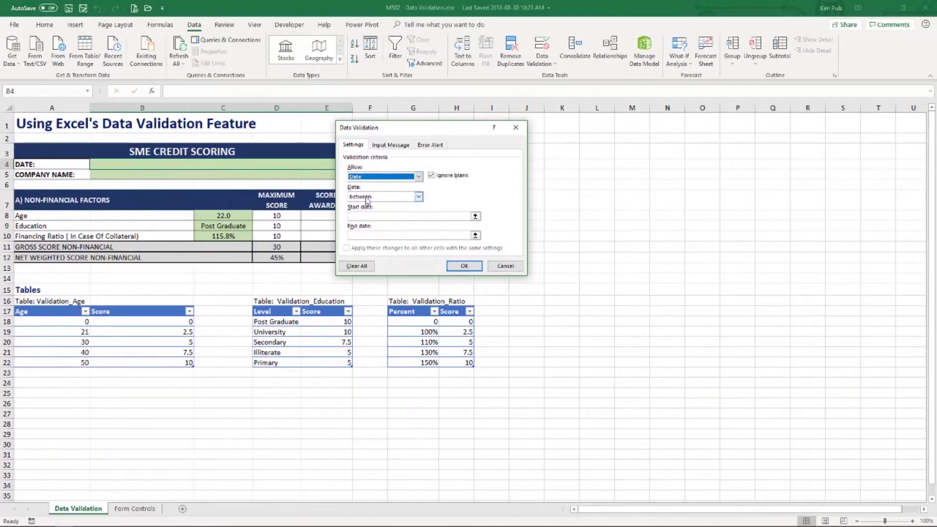
{"action": "left_click", "coordinate": [419, 197]}
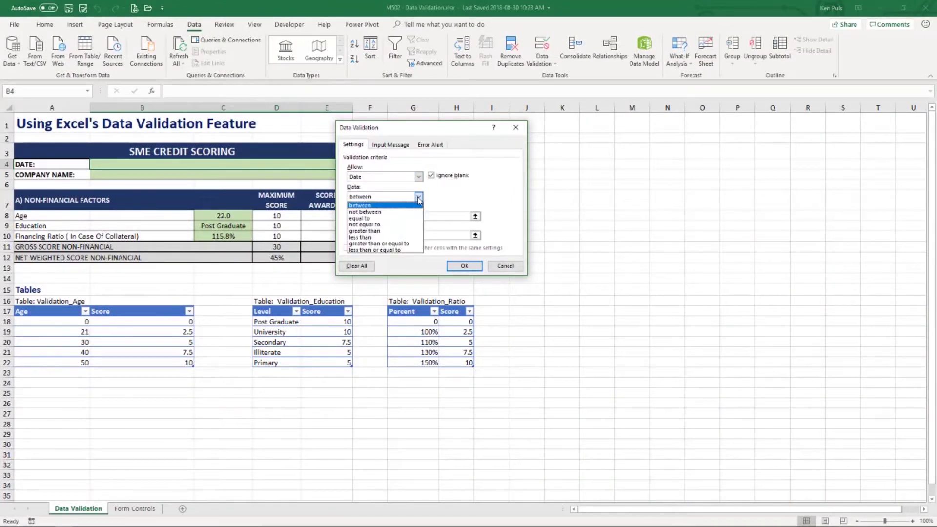
{"action": "left_click", "coordinate": [437, 200]}
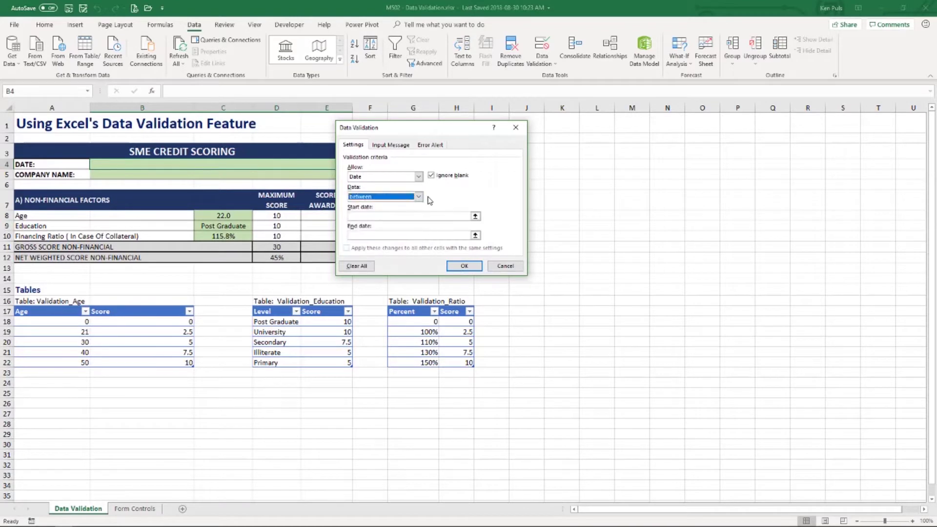
{"action": "left_click", "coordinate": [370, 216]}
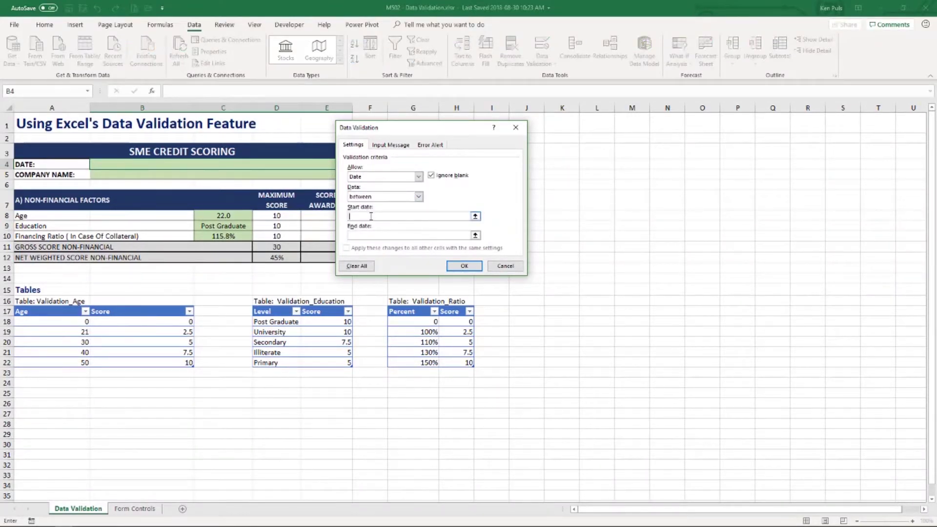
{"action": "type", "text": "=TODAY()-14"}
{"action": "key", "text": "Tab"}
{"action": "type", "text": "=TODAY()"}
{"action": "left_click", "coordinate": [461, 267]}
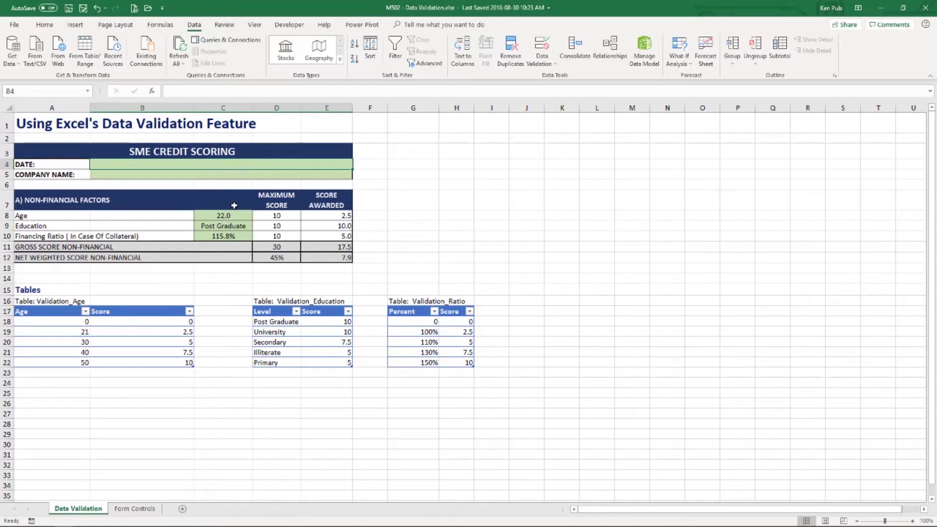
Try to enter 2018-01-01 in the DATE cell to test the validation rule, and cancel the entry.
{"action": "type", "text": "2018"}
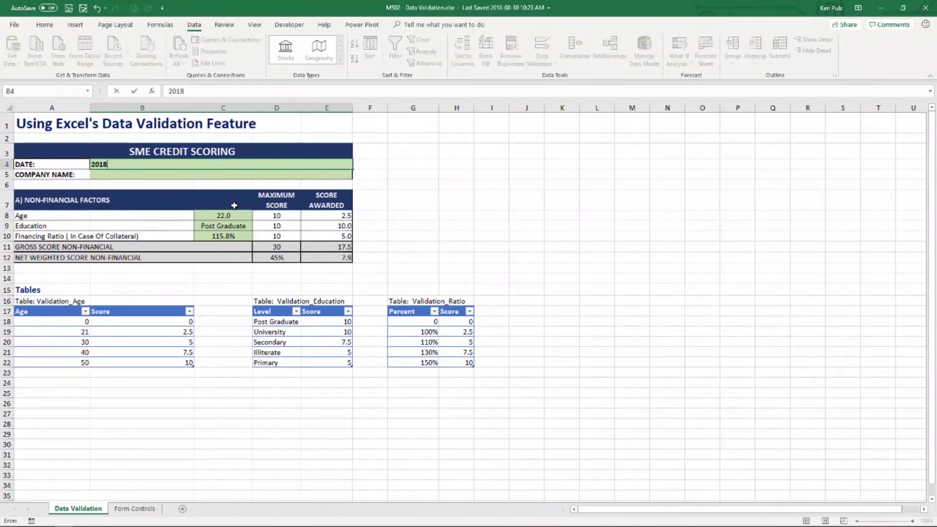
{"action": "type", "text": "-0-"}
{"action": "type", "text": "1"}
{"action": "type", "text": "-01-01"}
{"action": "key", "text": "Return"}
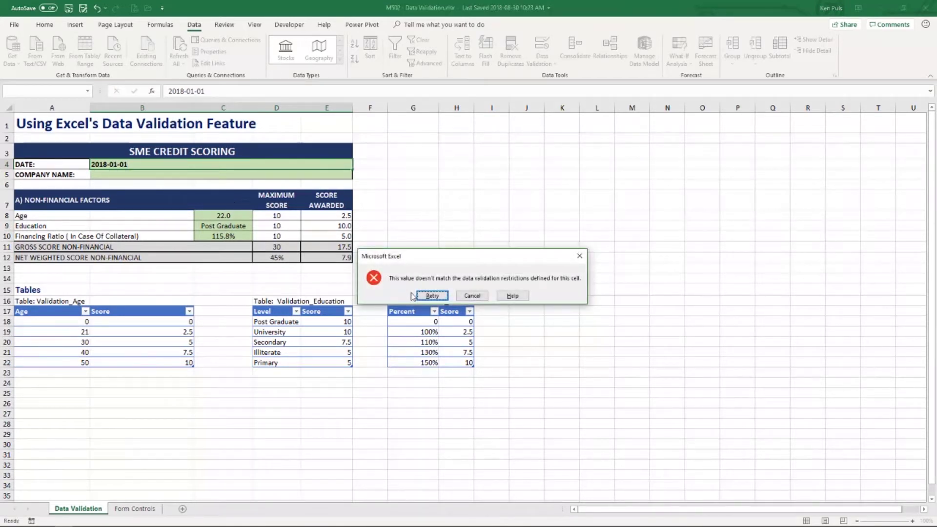
{"action": "left_click", "coordinate": [472, 296]}
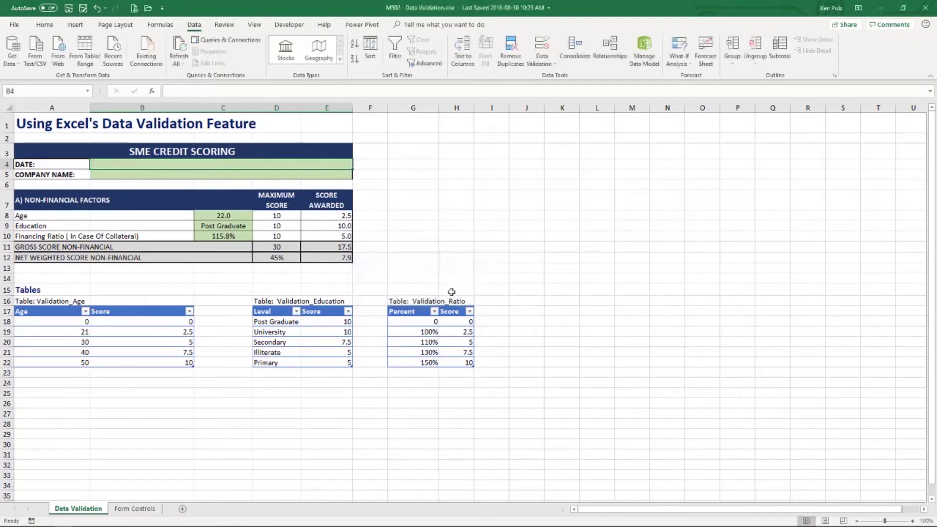
Enter 2018-08-30 in the DATE cell.
{"action": "type", "text": "2018-"}
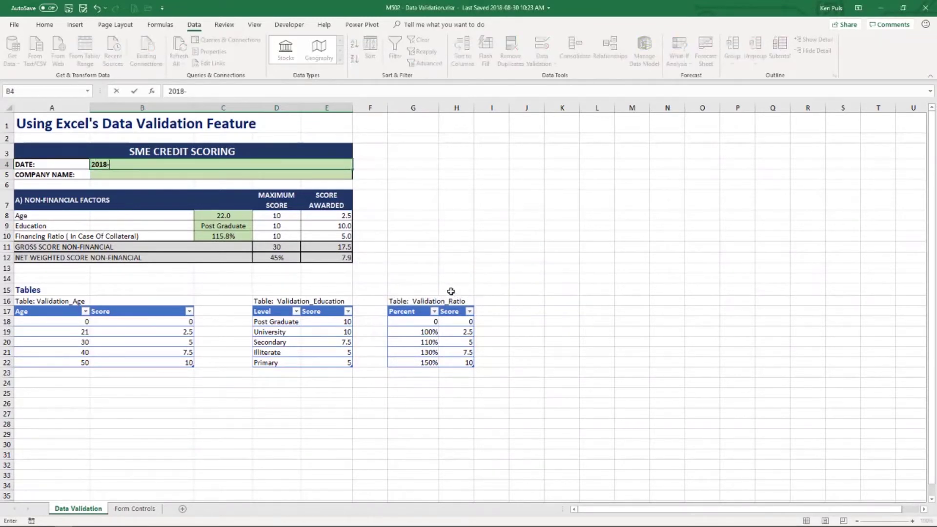
{"action": "type", "text": "08-30"}
{"action": "key", "text": "Return"}
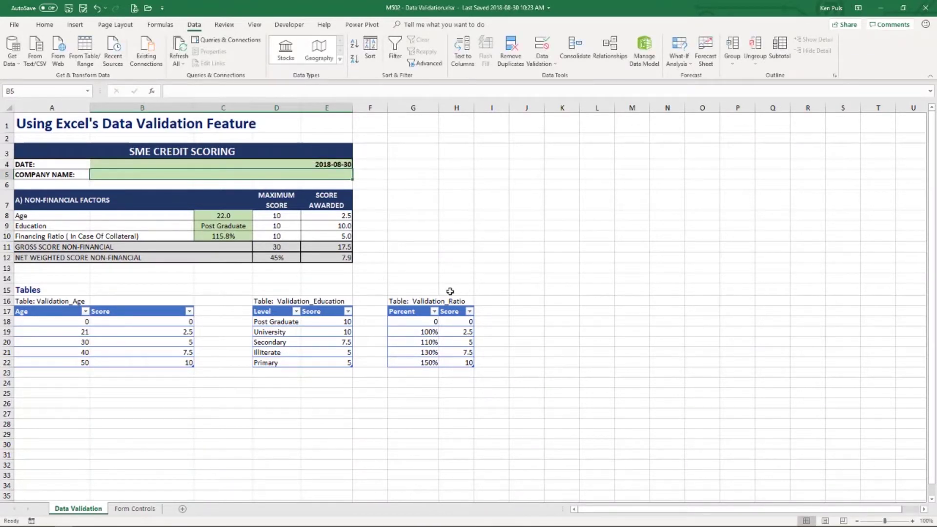
Give the DATE cell's validation an error alert titled "Invalid Date!" with the message "Please enter a date within the last 2 weeks.".
{"action": "left_click", "coordinate": [264, 164]}
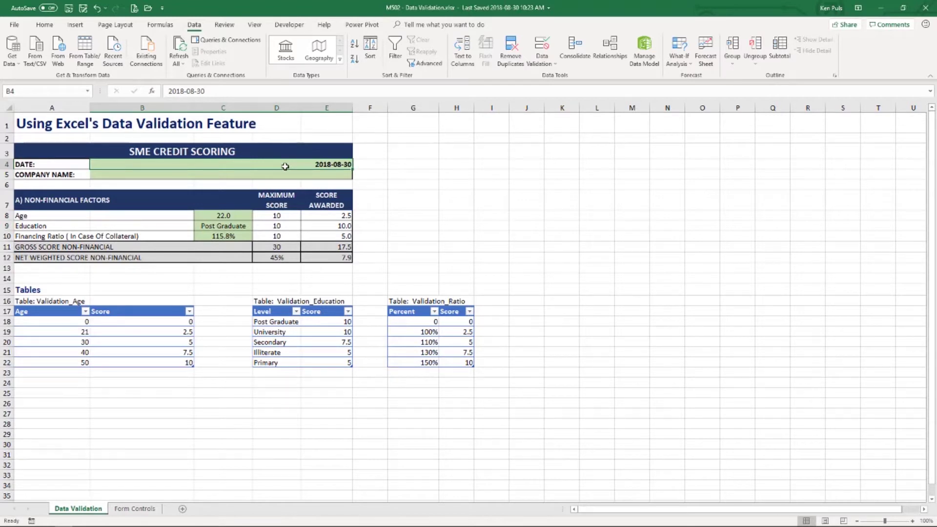
{"action": "left_click", "coordinate": [546, 49]}
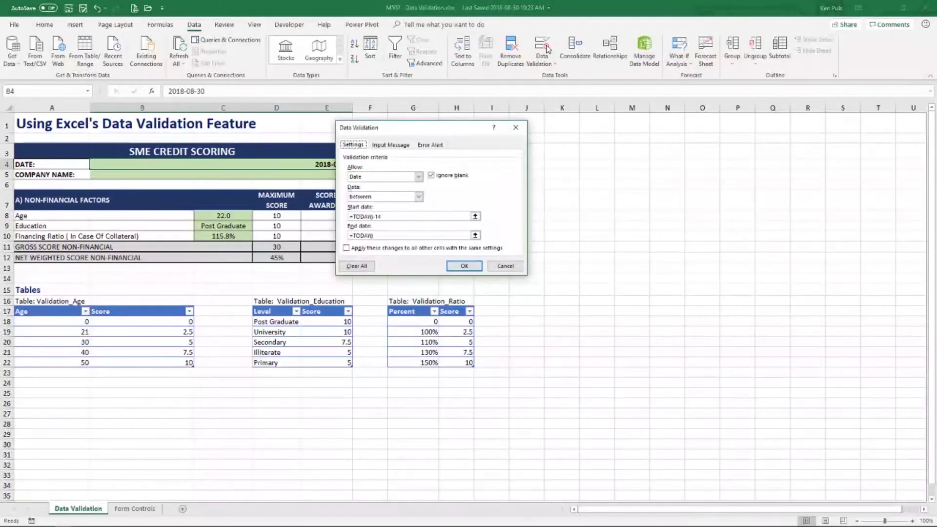
{"action": "left_click", "coordinate": [439, 146]}
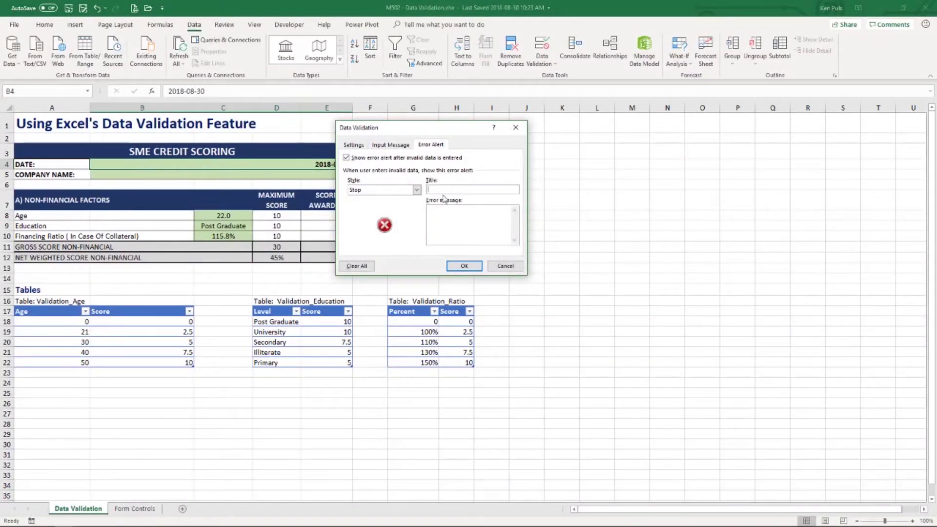
{"action": "type", "text": "Invalid Date!"}
{"action": "key", "text": "Tab"}
{"action": "type", "text": "Please enter a t"}
{"action": "type", "text": "ate w"}
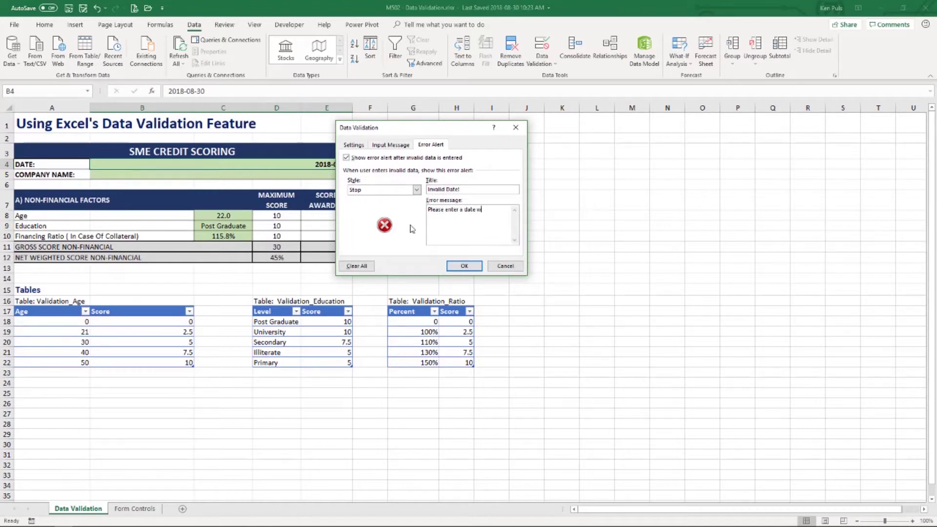
{"action": "type", "text": "ithin the last 2 weeks."}
{"action": "left_click", "coordinate": [462, 266]}
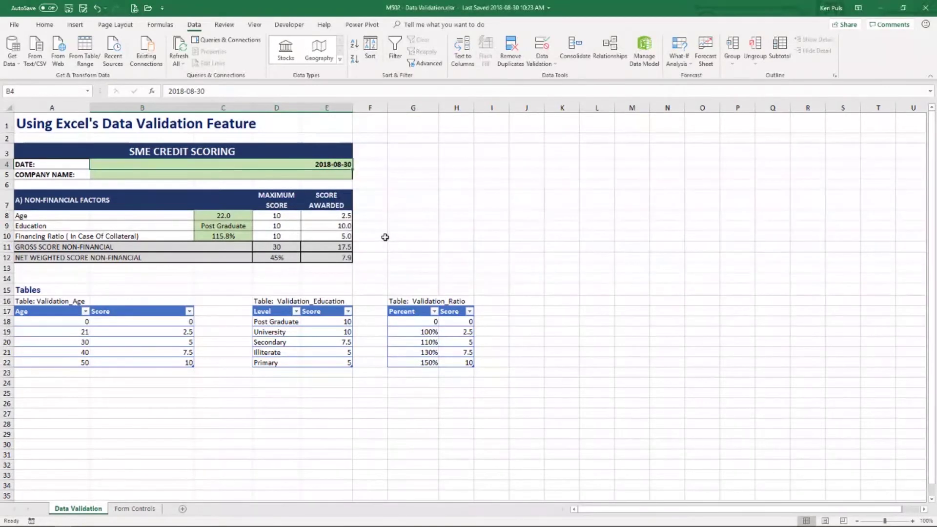
Test the DATE cell's custom error alert with the out-of-range date 2018-01-01, and cancel the entry.
{"action": "type", "text": "2018-01-01"}
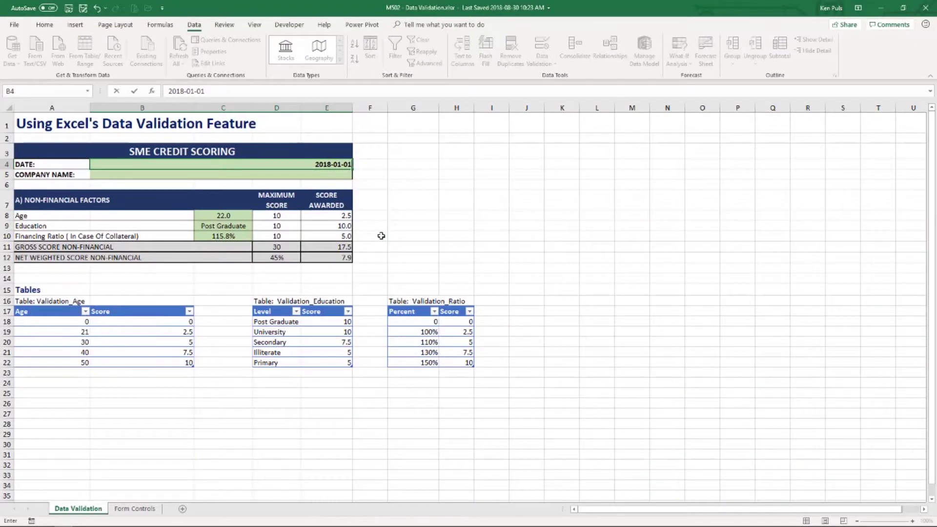
{"action": "key", "text": "Return"}
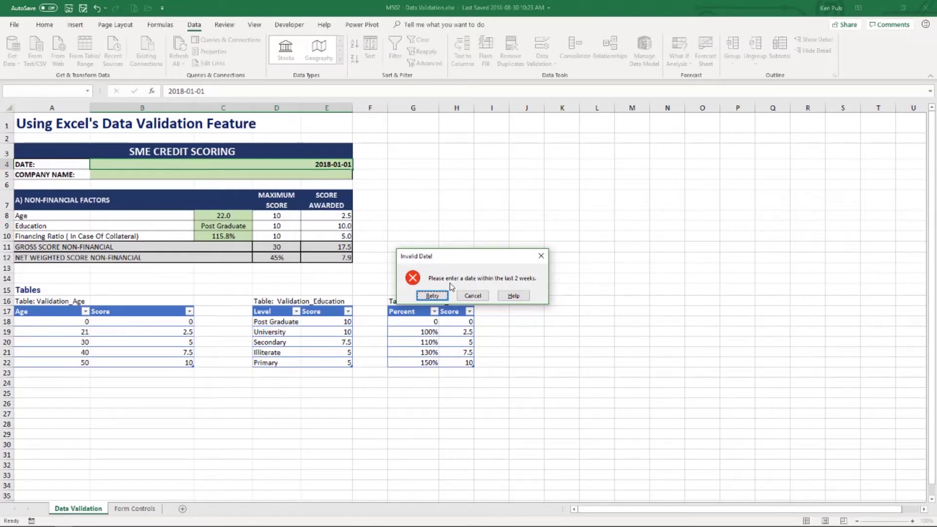
{"action": "left_click", "coordinate": [471, 296]}
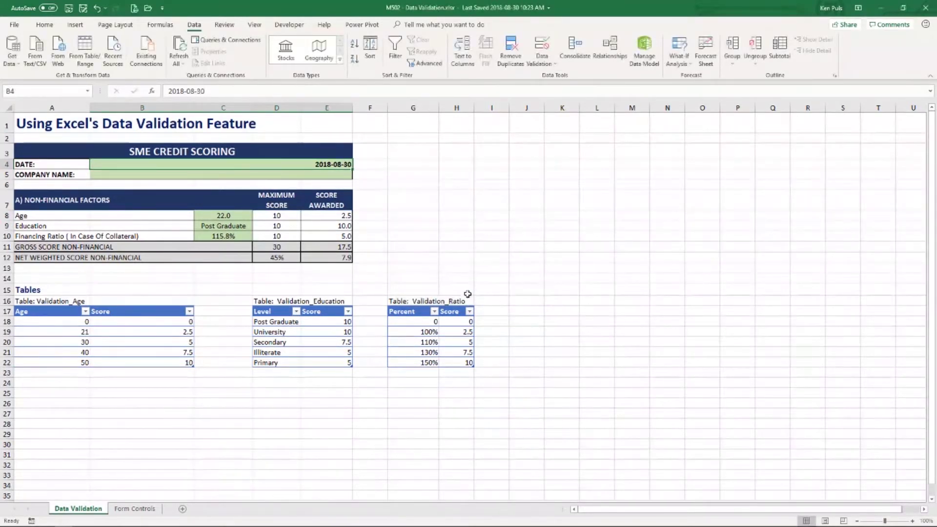
Set the COMPANY NAME cell's data validation to allow only a text length greater than 1.
{"action": "left_click", "coordinate": [130, 175]}
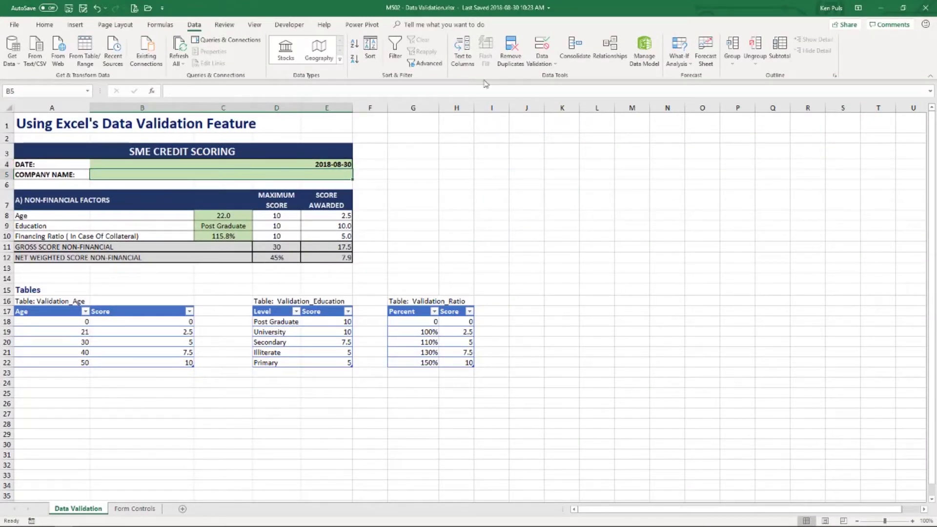
{"action": "left_click", "coordinate": [545, 46]}
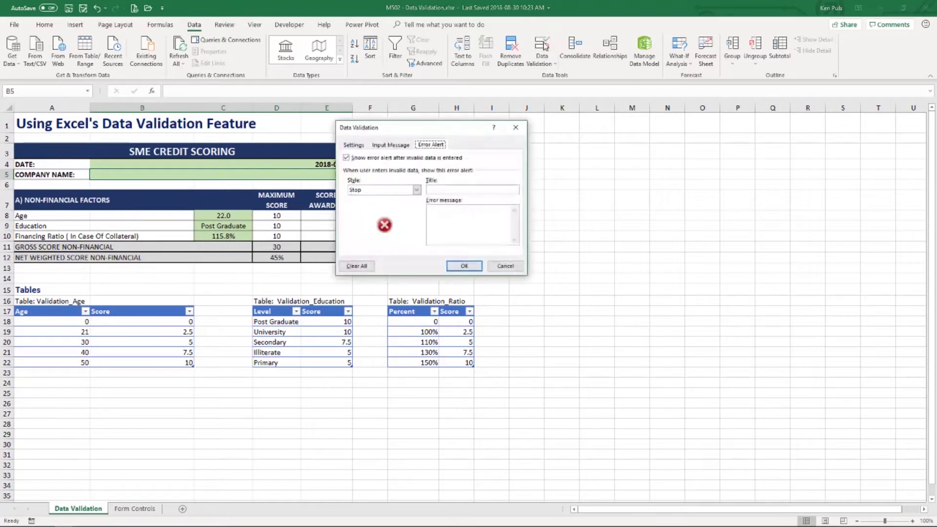
{"action": "left_click", "coordinate": [354, 145]}
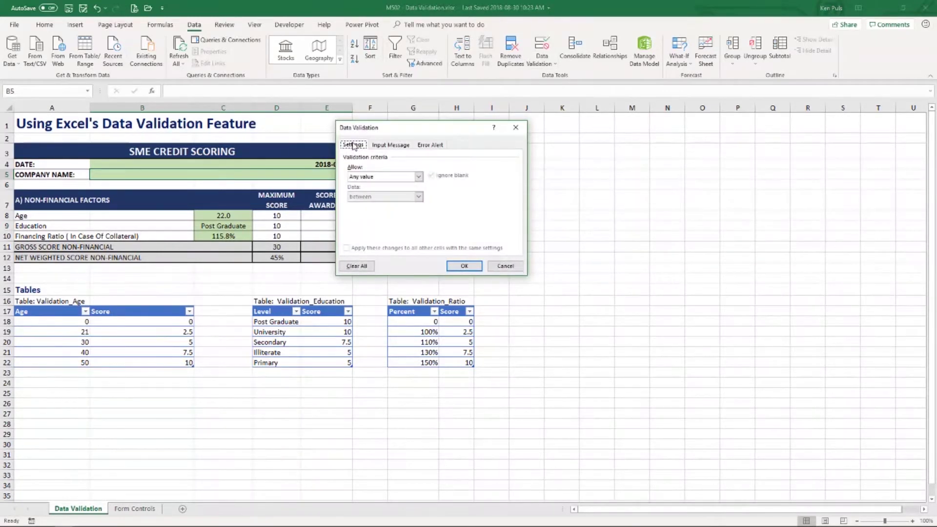
{"action": "left_click", "coordinate": [417, 177]}
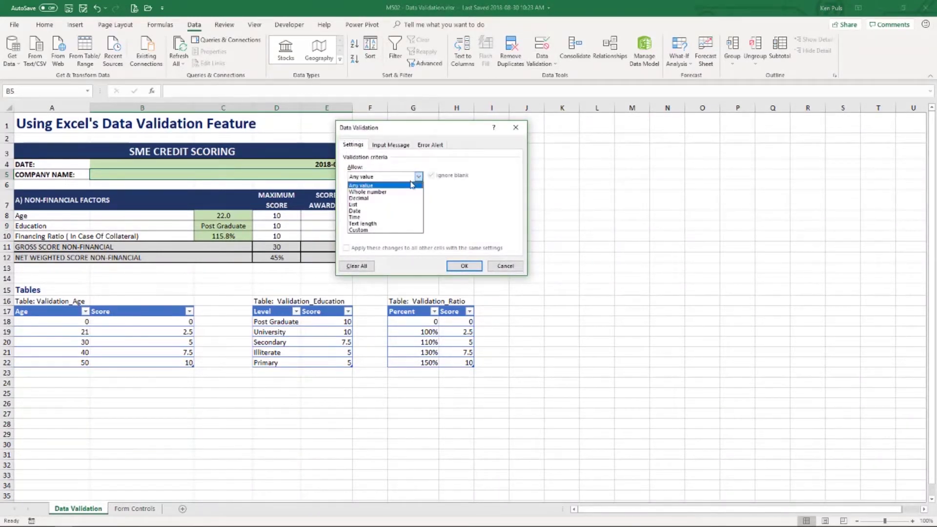
{"action": "left_click", "coordinate": [379, 224]}
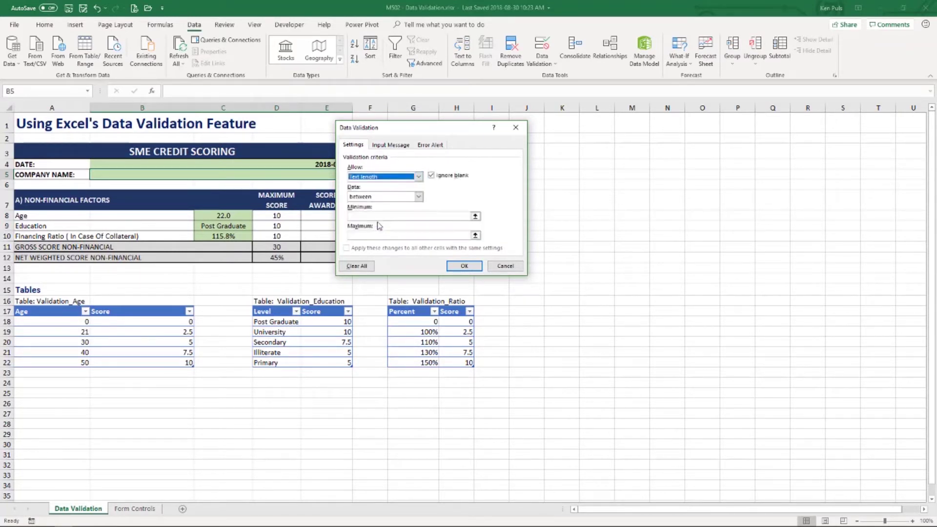
{"action": "left_click", "coordinate": [418, 197]}
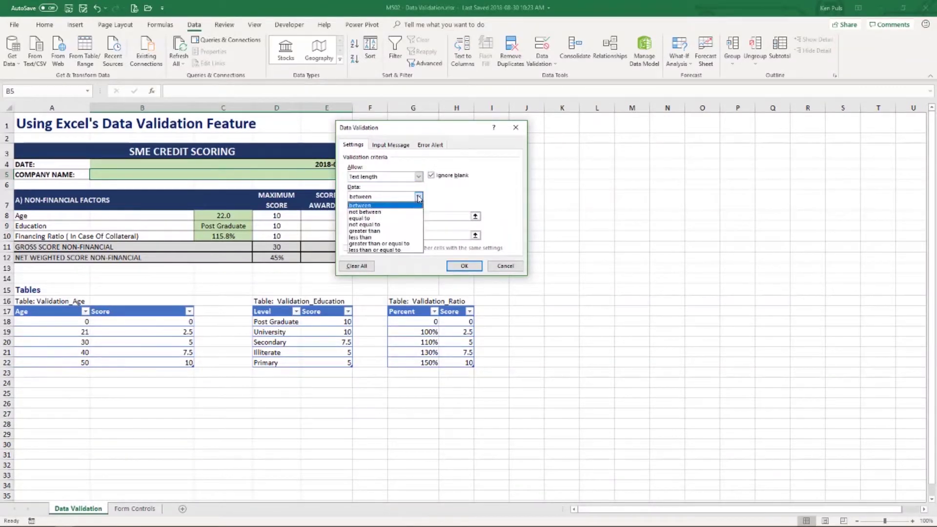
{"action": "left_click", "coordinate": [384, 231]}
{"action": "left_click", "coordinate": [370, 216]}
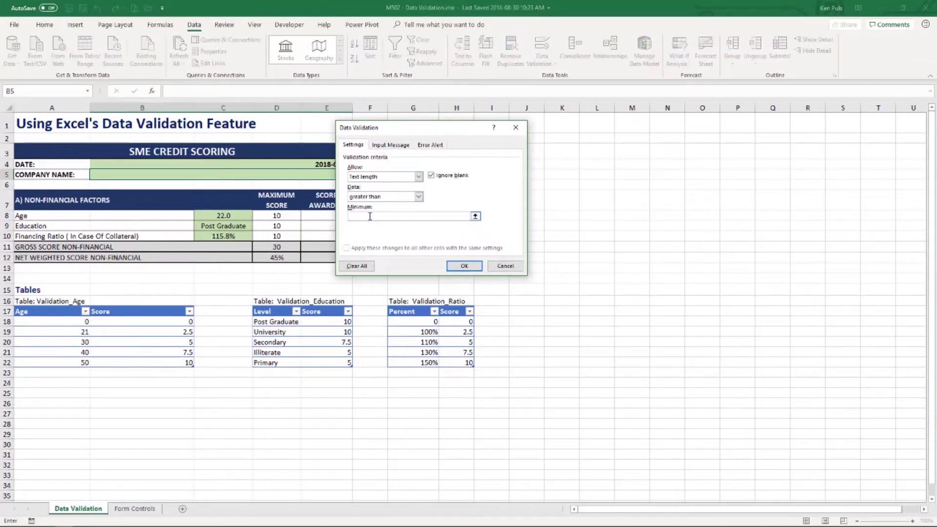
{"action": "type", "text": "1"}
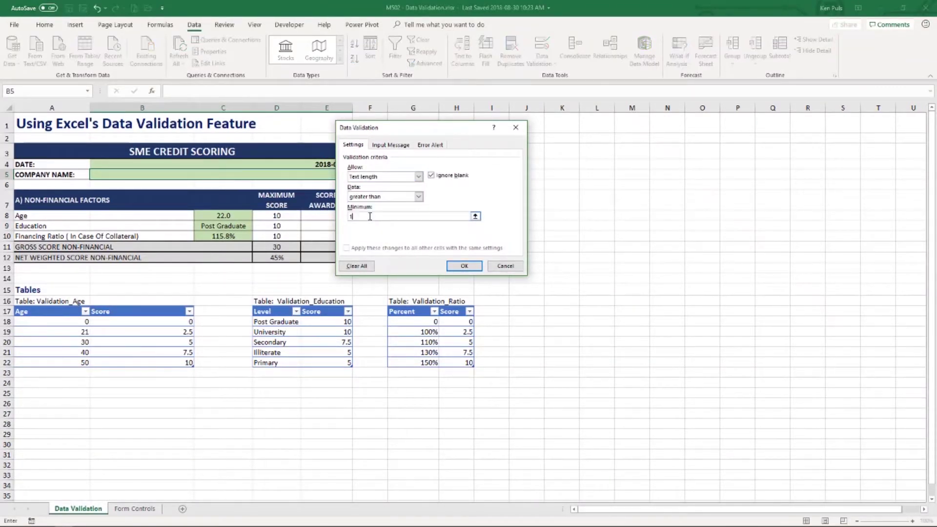
{"action": "left_click", "coordinate": [461, 267]}
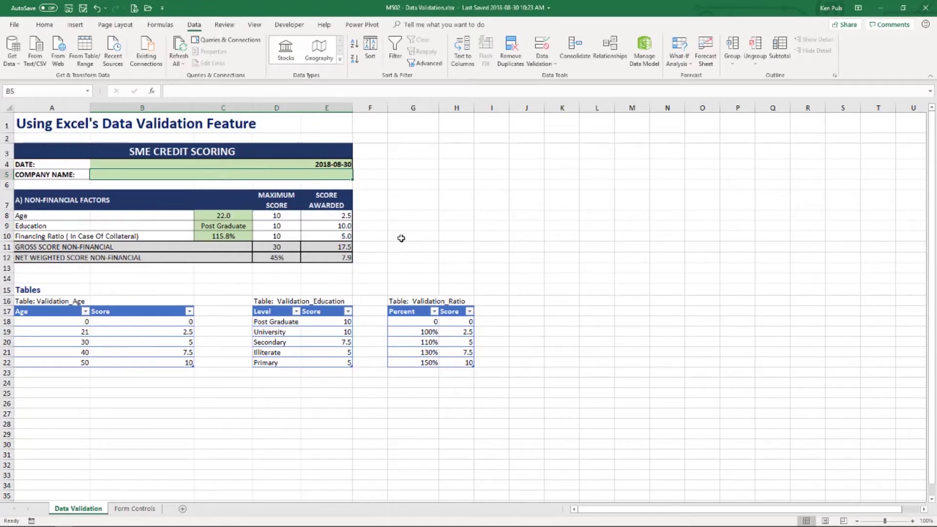
Test the COMPANY NAME cell's validation rule with the single letter C, and cancel the entry.
{"action": "type", "text": "C"}
{"action": "key", "text": "Return"}
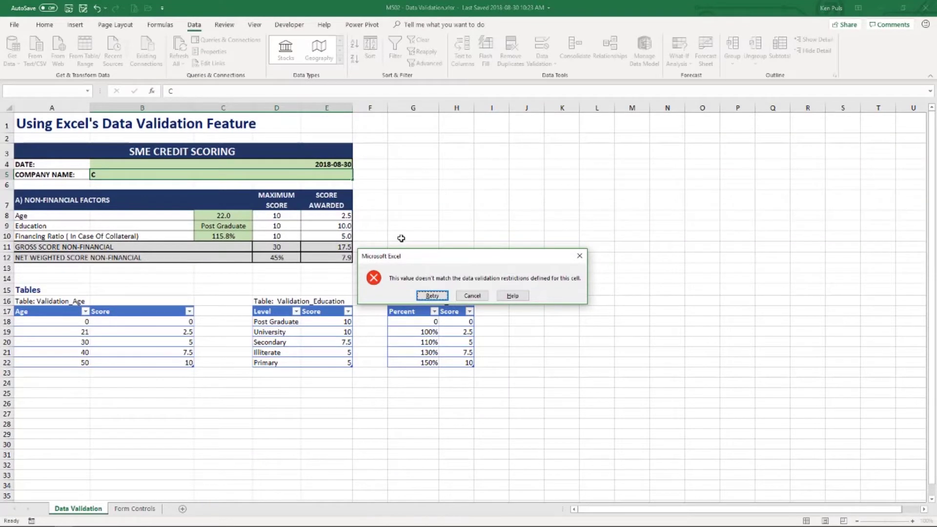
{"action": "left_click", "coordinate": [472, 296]}
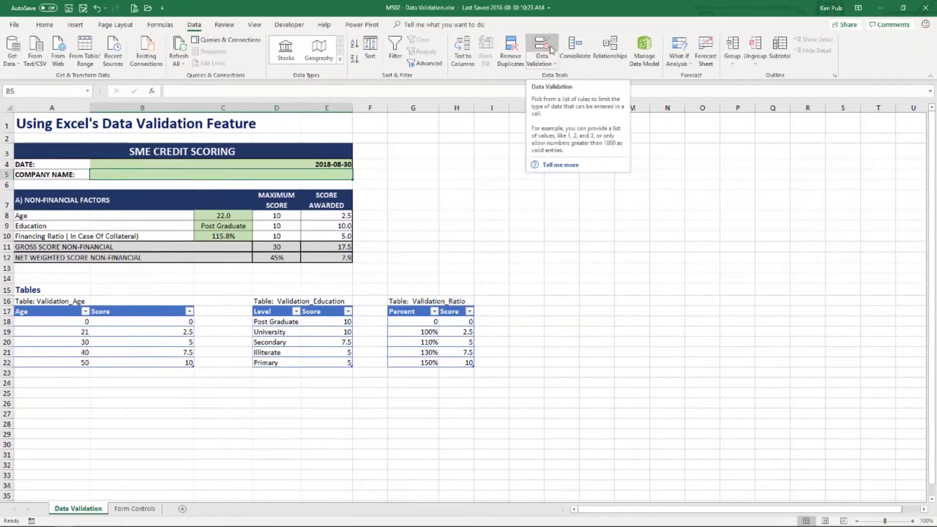
Give the COMPANY NAME cell's validation an error alert titled "Invalid Entry" with the message "Please enter the full company name".
{"action": "left_click", "coordinate": [550, 46]}
{"action": "left_click", "coordinate": [438, 146]}
{"action": "left_click", "coordinate": [449, 190]}
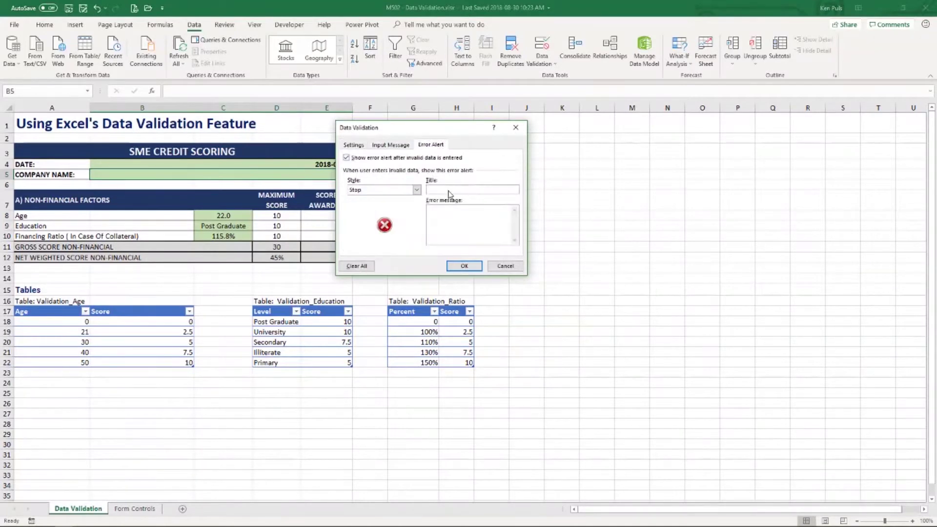
{"action": "type", "text": "Invalid Entry"}
{"action": "key", "text": "Tab"}
{"action": "type", "text": "Please enter the full company name"}
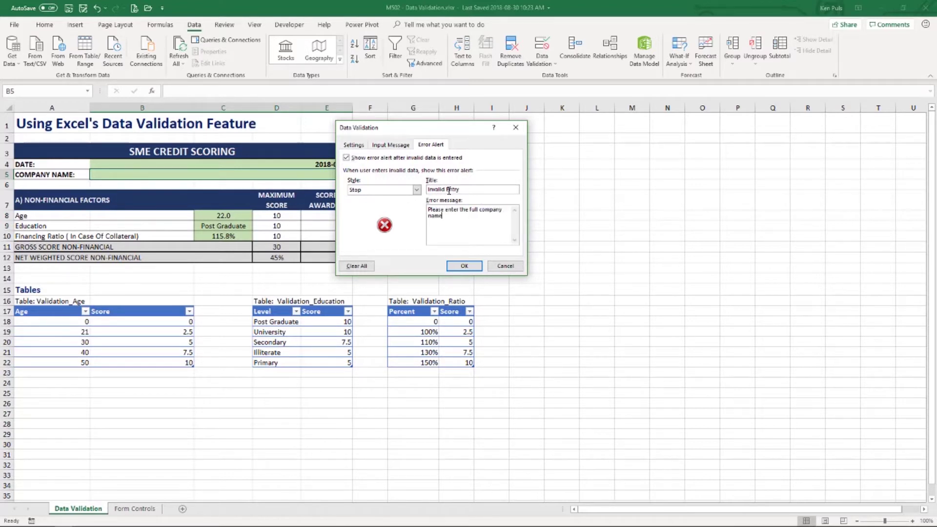
{"action": "left_click", "coordinate": [464, 266]}
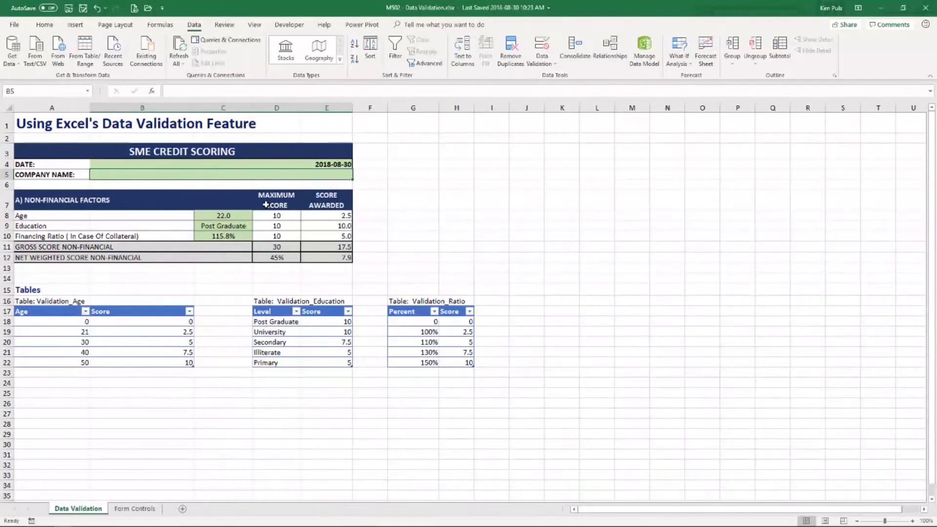
Enter Co in the COMPANY NAME cell to test its validation with a two-letter name.
{"action": "type", "text": "Co"}
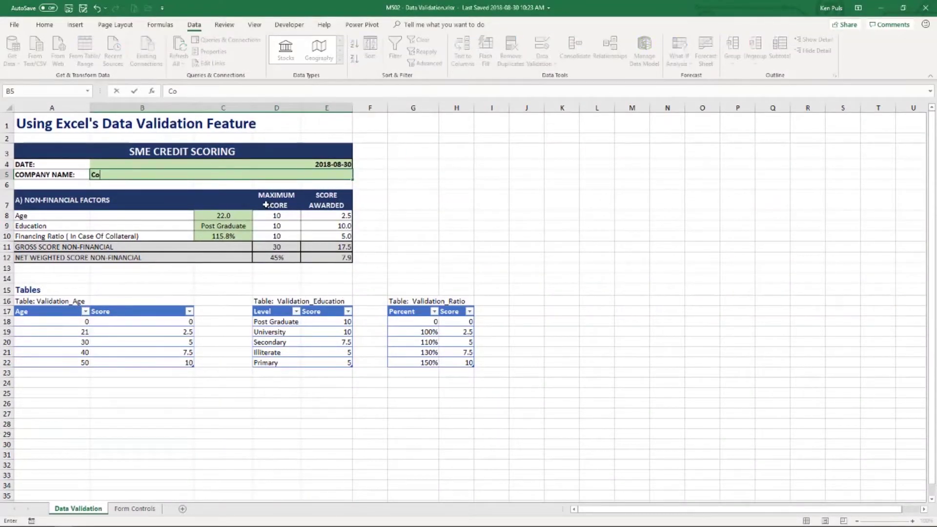
{"action": "key", "text": "Return"}
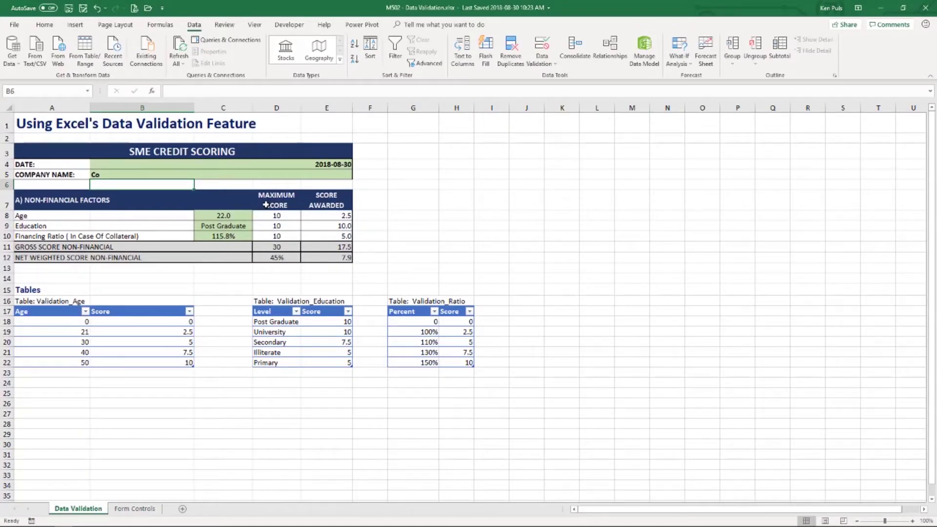
Set the Age cell's data validation to allow only whole numbers between 19 and 90.
{"action": "left_click", "coordinate": [241, 215]}
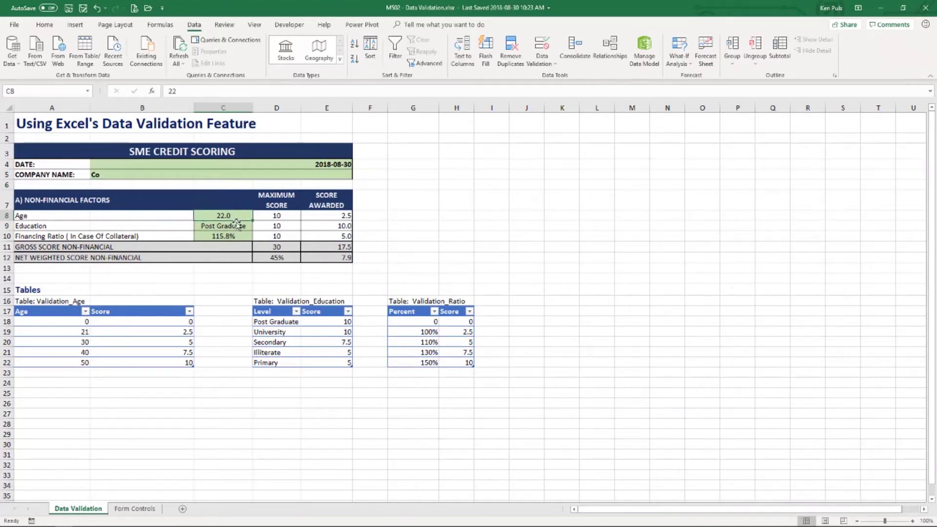
{"action": "left_click", "coordinate": [549, 48]}
{"action": "left_click", "coordinate": [352, 145]}
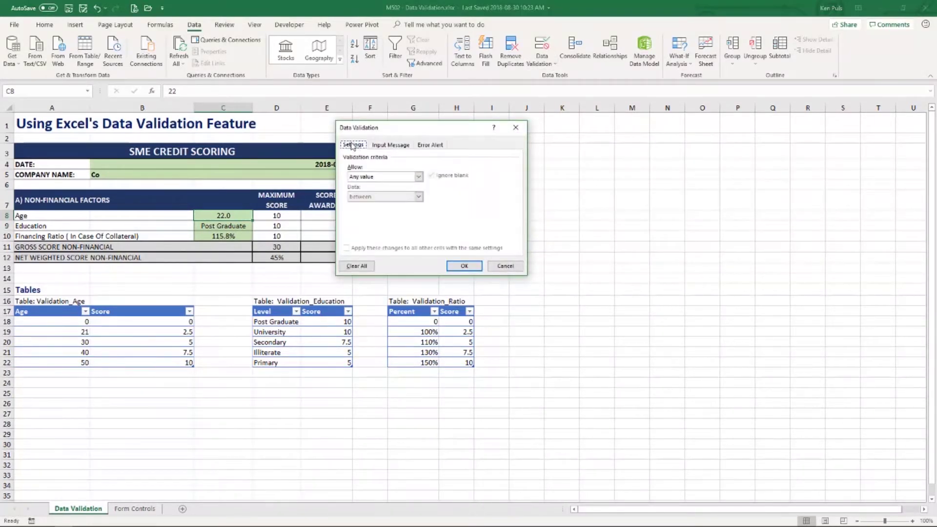
{"action": "left_click", "coordinate": [385, 179]}
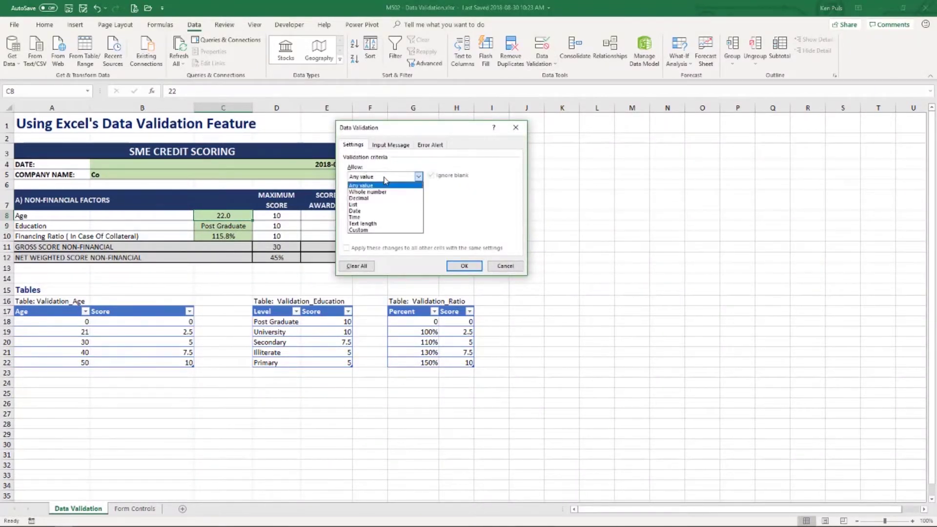
{"action": "left_click", "coordinate": [381, 192]}
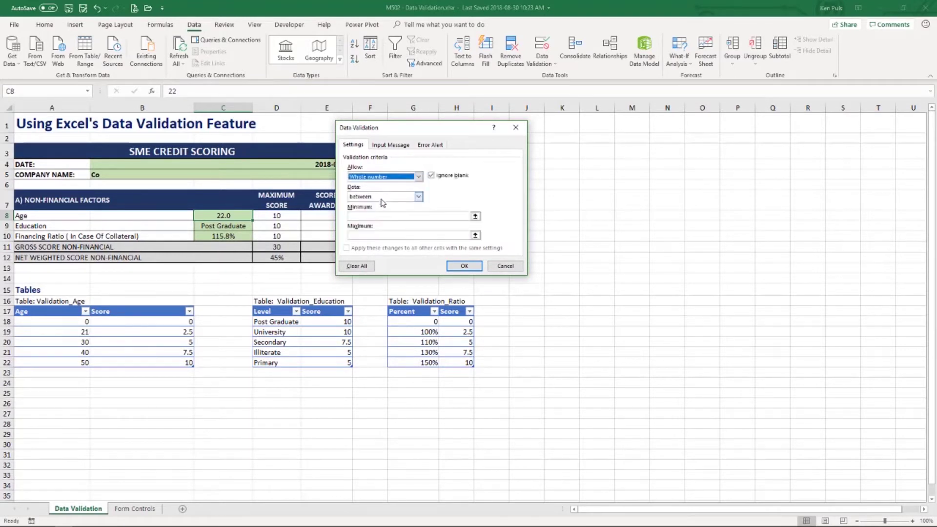
{"action": "left_click", "coordinate": [370, 216]}
{"action": "type", "text": "19"}
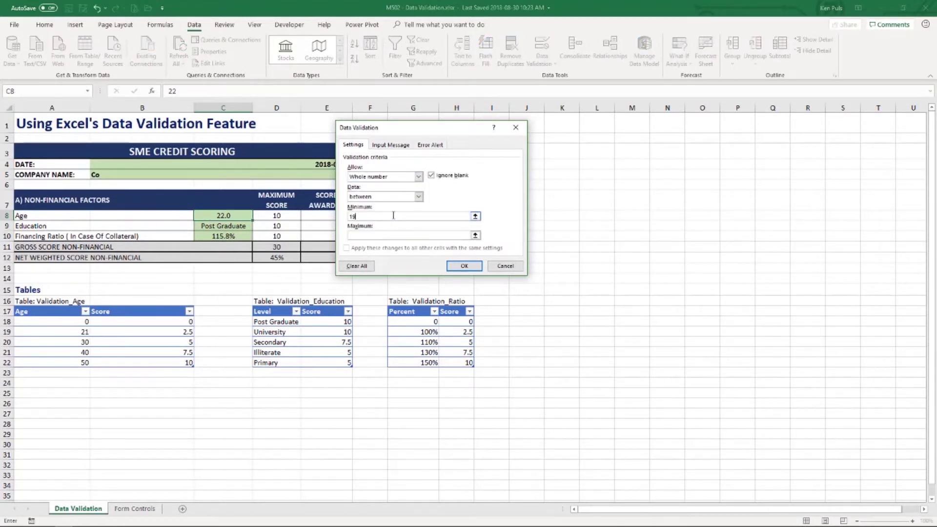
{"action": "key", "text": "Tab"}
{"action": "type", "text": "90"}
{"action": "left_click", "coordinate": [464, 266]}
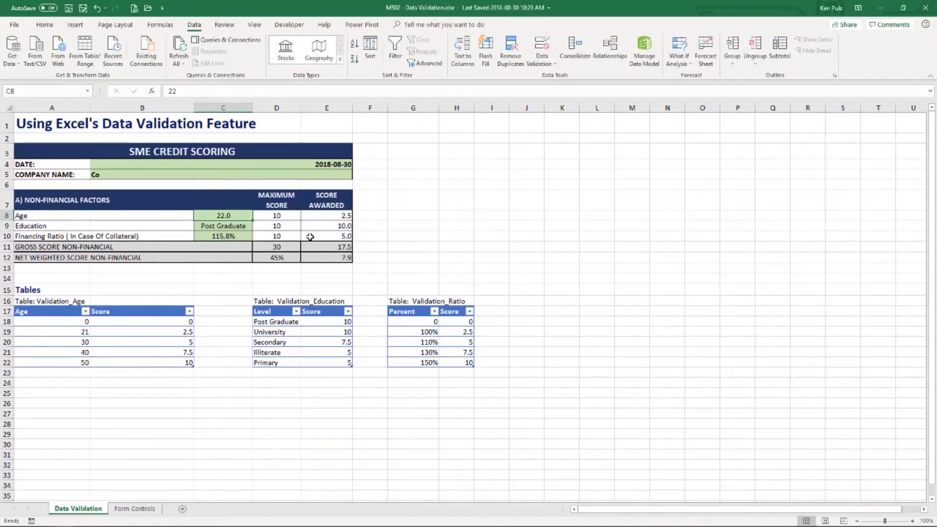
Test the Age cell's validation rule by entering 19 and trying the out-of-range age 17, cancelling the second entry.
{"action": "type", "text": "19"}
{"action": "key", "text": "Return"}
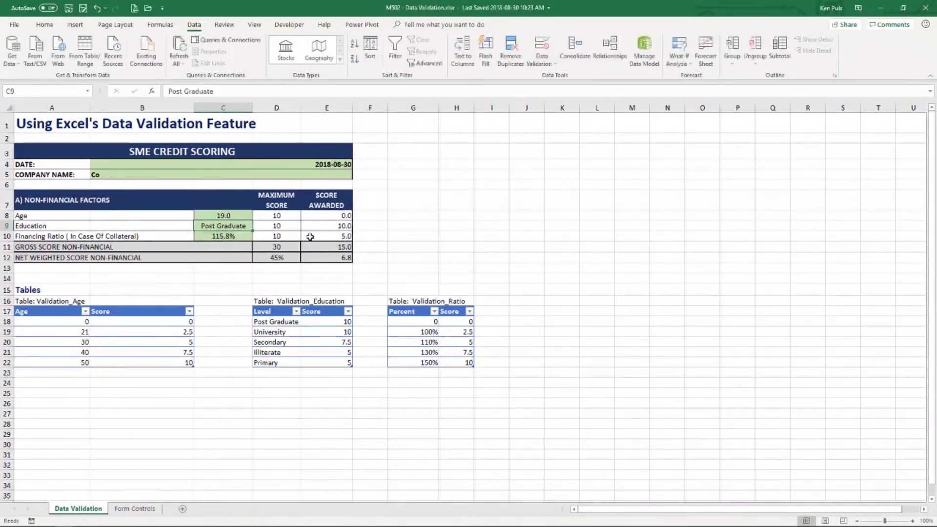
{"action": "key", "text": "Down"}
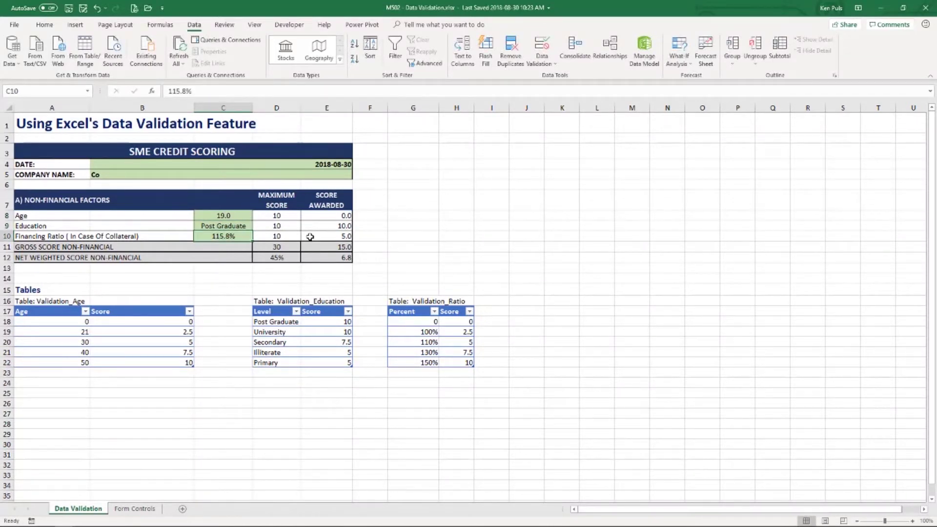
{"action": "key", "text": "Up"}
{"action": "key", "text": "Up"}
{"action": "type", "text": "17"}
{"action": "key", "text": "Return"}
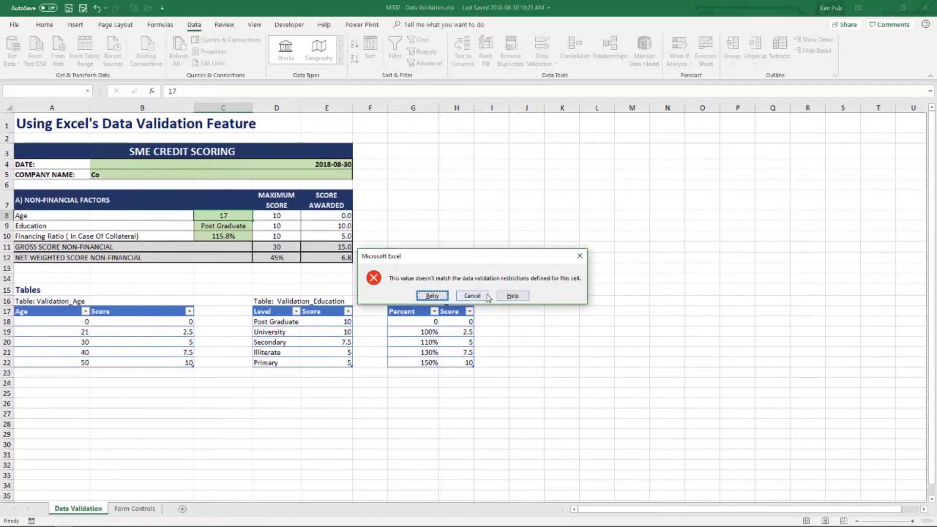
{"action": "left_click", "coordinate": [472, 296]}
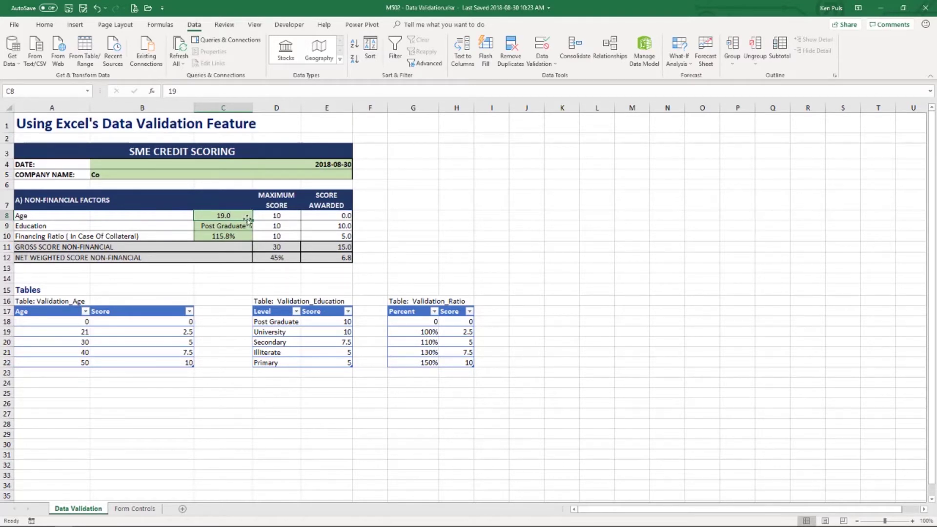
Give the Age cell a Warning-style alert titled "Are you sure?" with the message "This age appears to be outside our normal range of 19-90".
{"action": "left_click", "coordinate": [542, 49]}
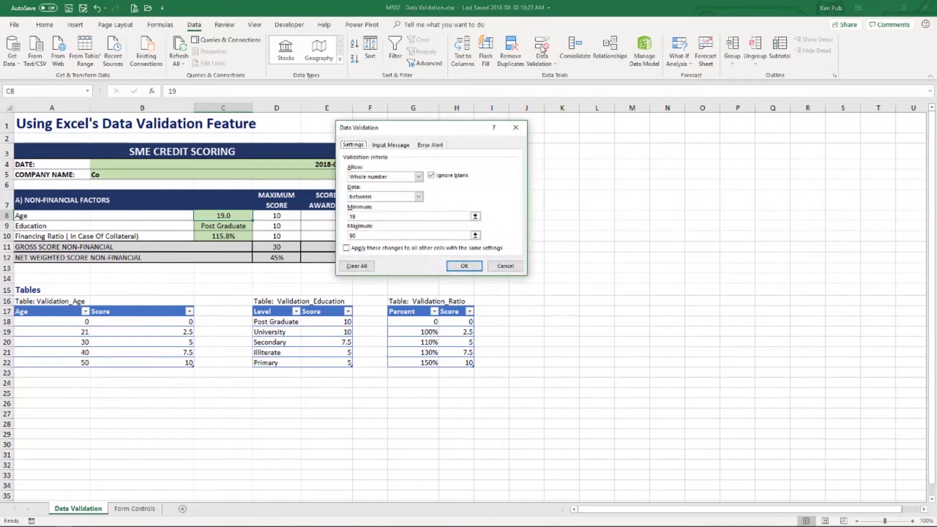
{"action": "left_click", "coordinate": [431, 145]}
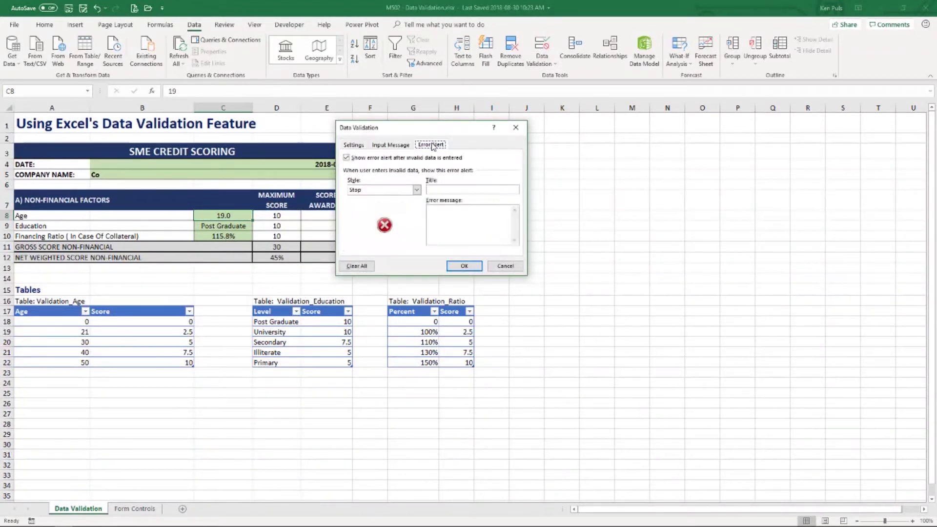
{"action": "left_click", "coordinate": [416, 190]}
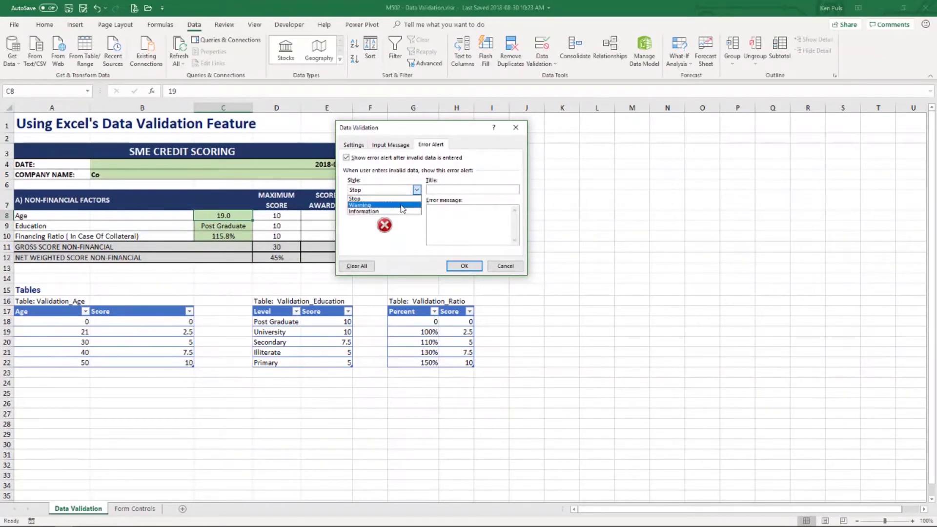
{"action": "left_click", "coordinate": [402, 208]}
{"action": "left_click", "coordinate": [433, 189]}
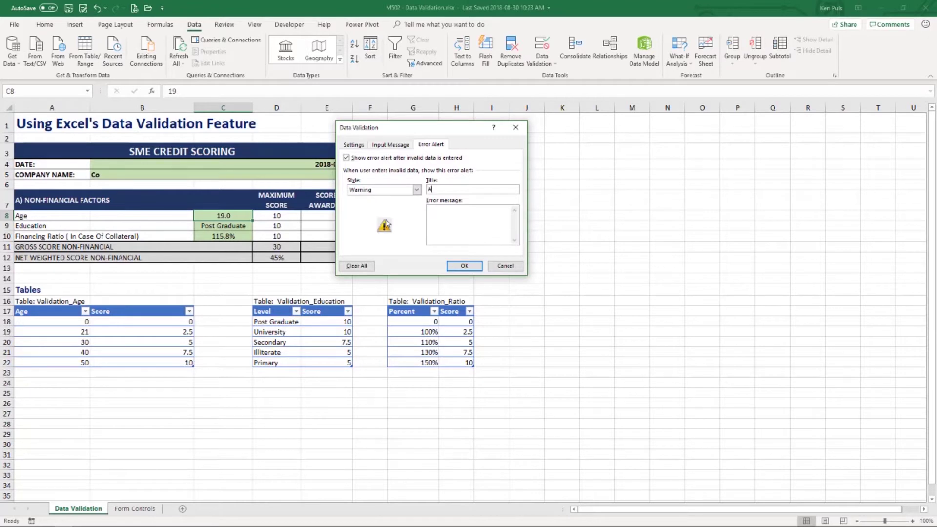
{"action": "type", "text": "Are you su"}
{"action": "type", "text": "our normal range of 19-90"}
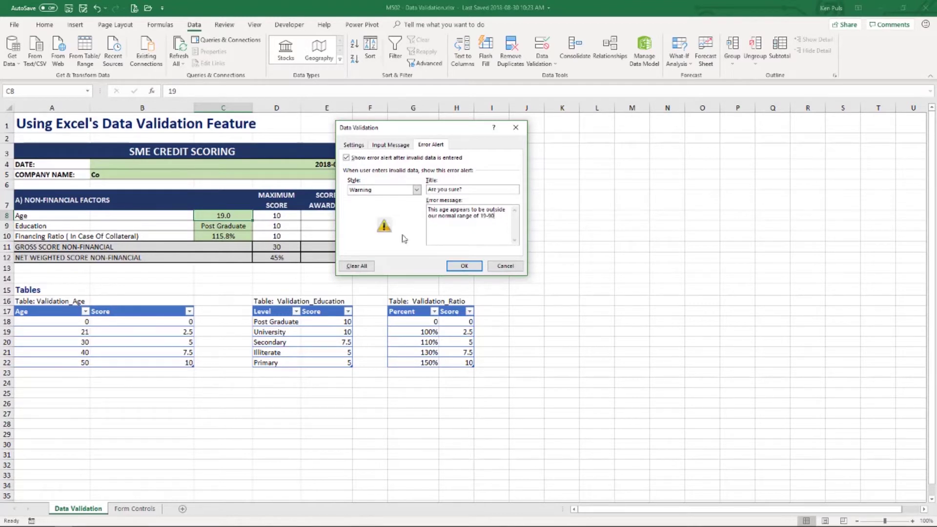
{"action": "left_click", "coordinate": [459, 266]}
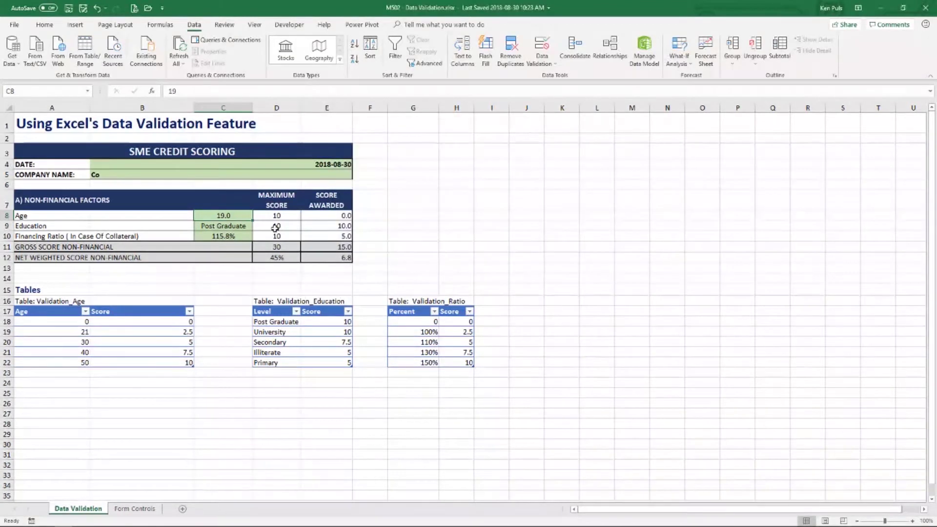
Enter 17 in the Age cell and accept the out-of-range value despite the warning.
{"action": "type", "text": "17"}
{"action": "key", "text": "Return"}
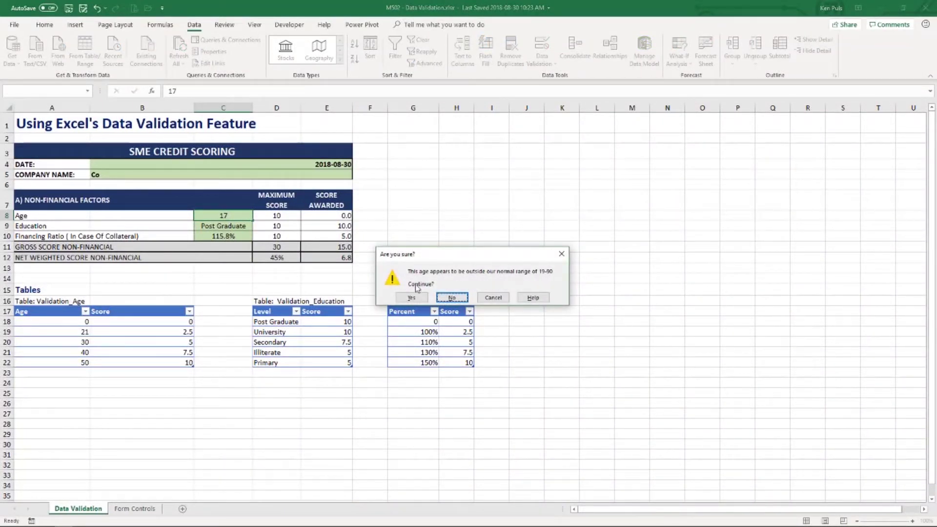
{"action": "left_click", "coordinate": [412, 297]}
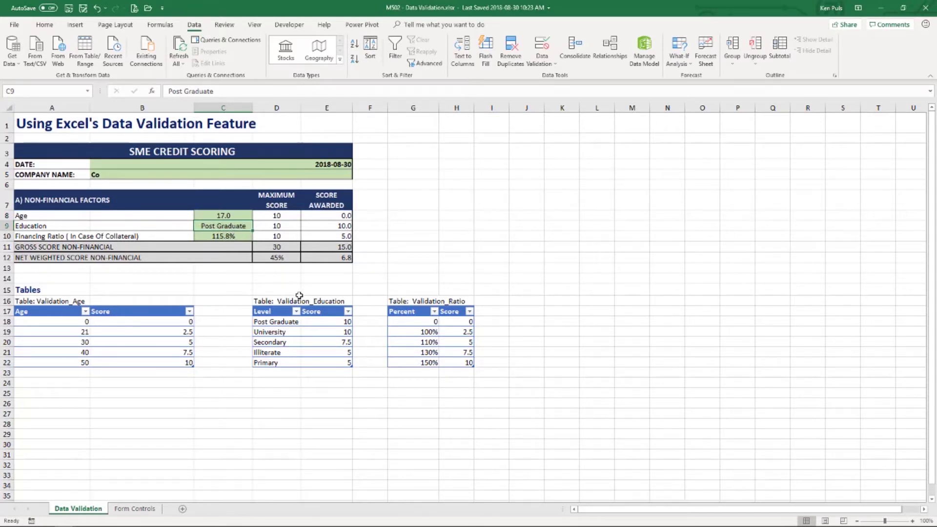
Set the Education cell's data validation to allow a list sourced from the education levels in D18:D22.
{"action": "left_click", "coordinate": [286, 324]}
{"action": "left_click_drag", "start_coordinate": [286, 325], "coordinate": [283, 363]}
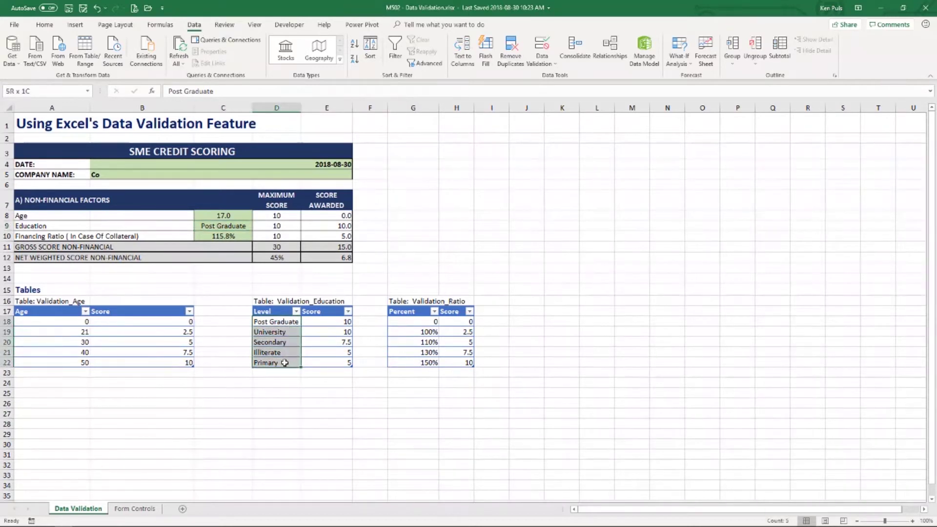
{"action": "left_click", "coordinate": [247, 226]}
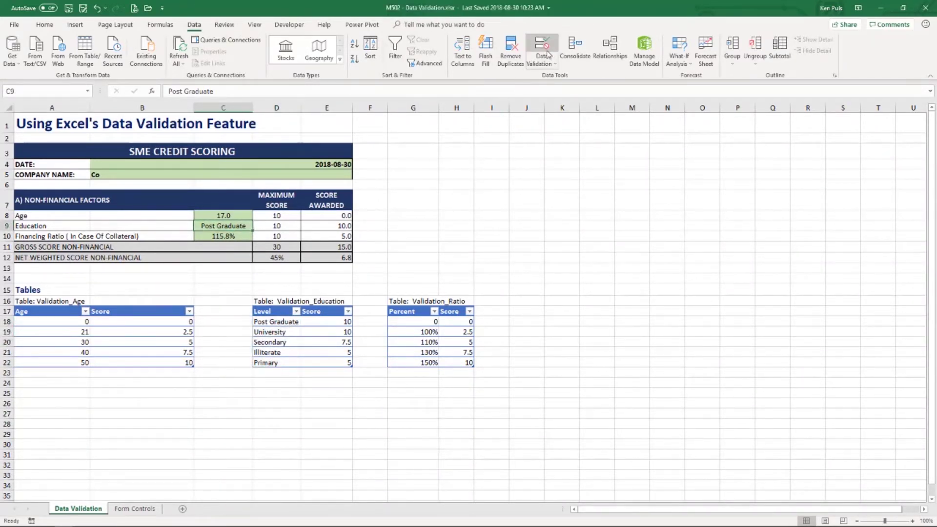
{"action": "left_click", "coordinate": [543, 48]}
{"action": "left_click", "coordinate": [353, 145]}
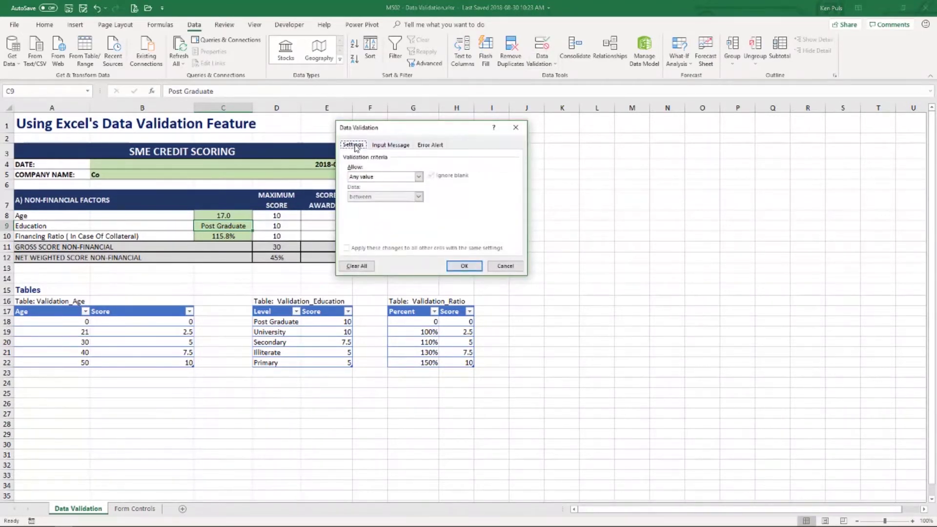
{"action": "left_click", "coordinate": [403, 179]}
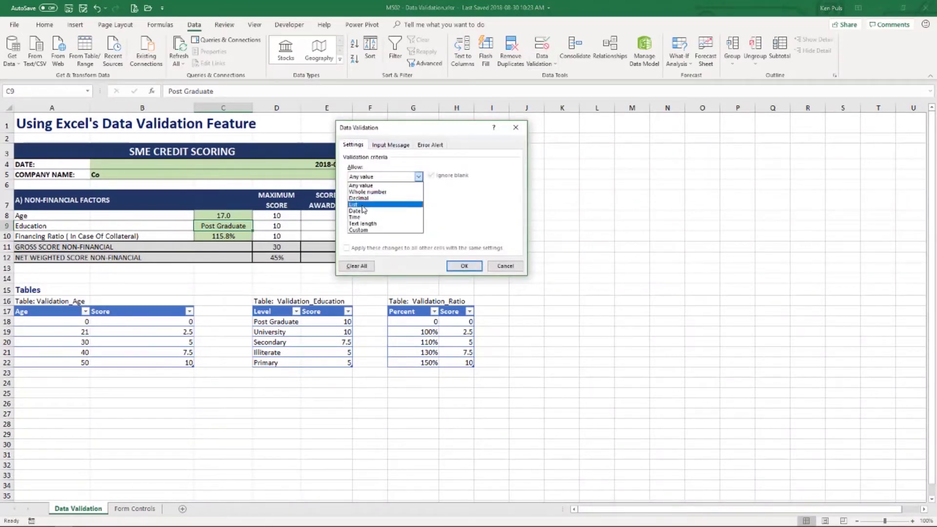
{"action": "left_click", "coordinate": [362, 209]}
{"action": "left_click", "coordinate": [466, 217]}
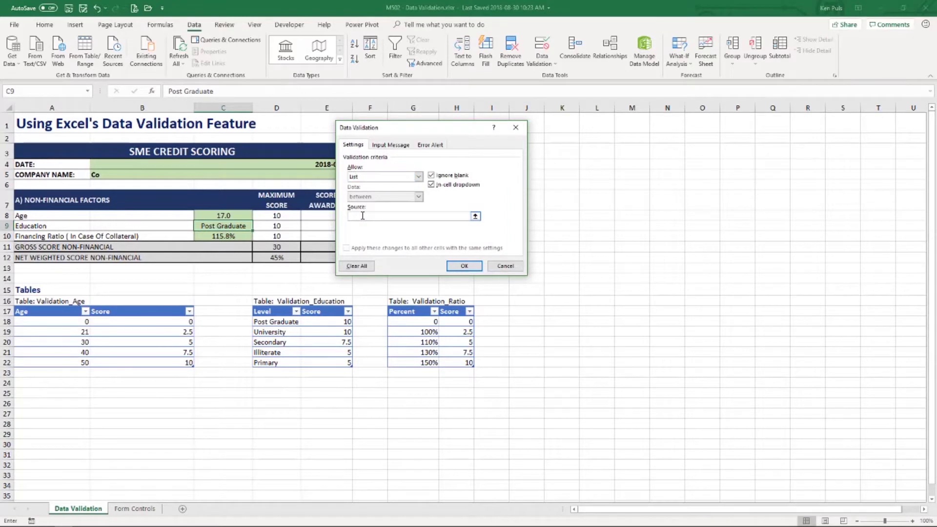
{"action": "left_click_drag", "start_coordinate": [276, 323], "coordinate": [276, 366]}
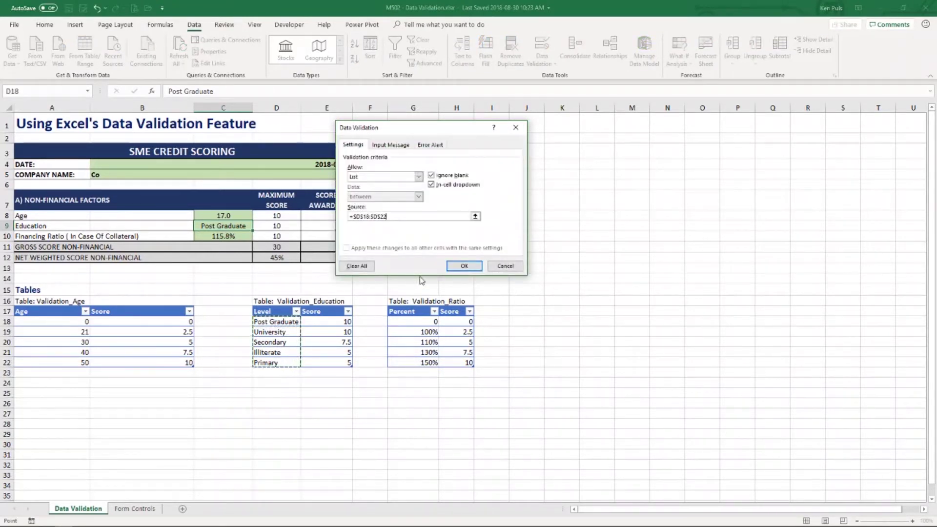
Give the Education cell a Stop-style error alert titled "Invalid Choice" with the message "Please enter an item from the list".
{"action": "left_click", "coordinate": [439, 145]}
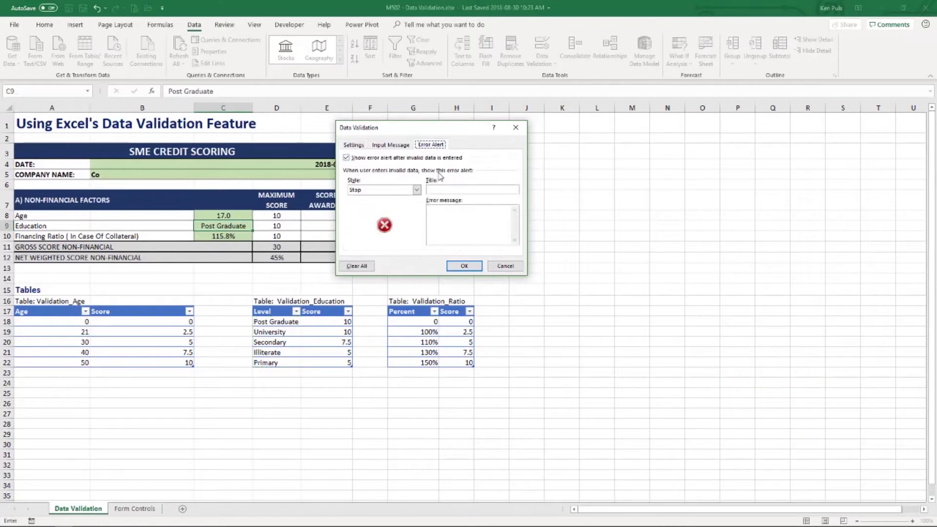
{"action": "left_click", "coordinate": [446, 190]}
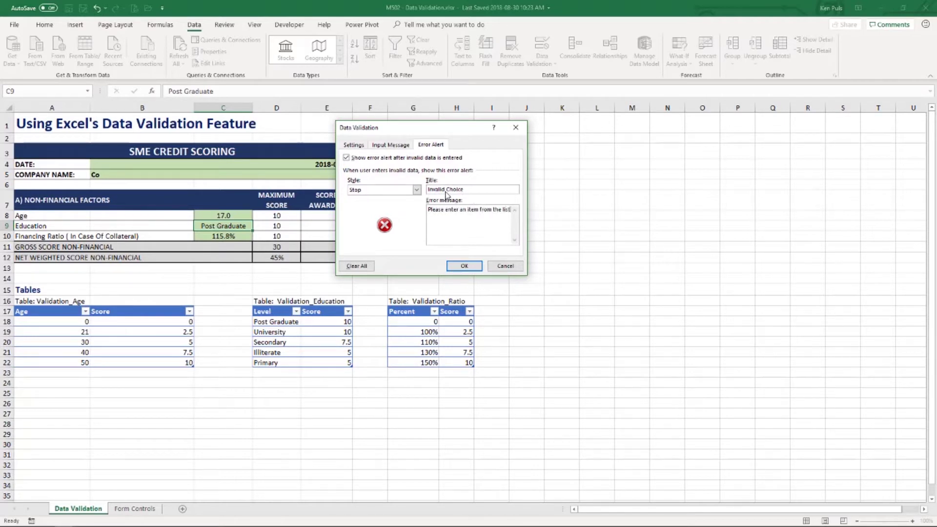
{"action": "left_click", "coordinate": [476, 266]}
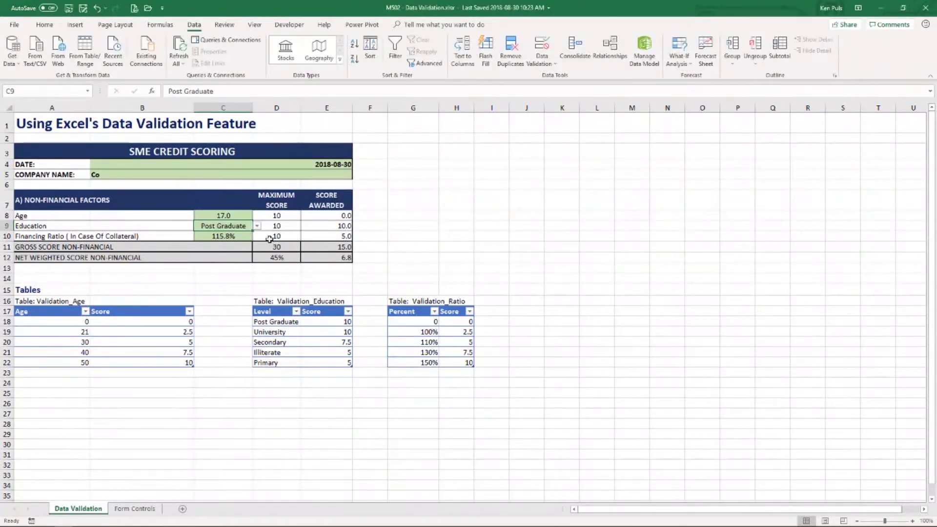
Test the Education cell's list by choosing Secondary and switching back to Post Graduate.
{"action": "left_click", "coordinate": [257, 227]}
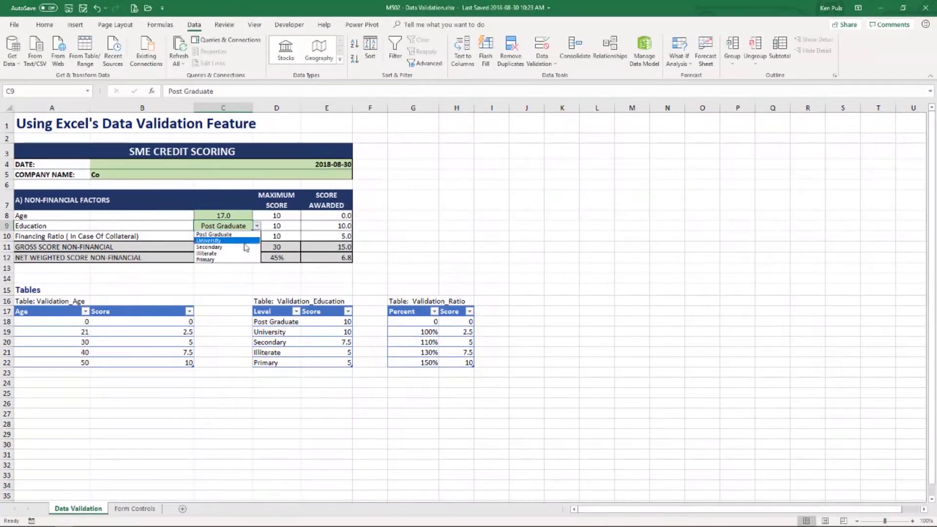
{"action": "left_click", "coordinate": [242, 249]}
{"action": "left_click", "coordinate": [257, 226]}
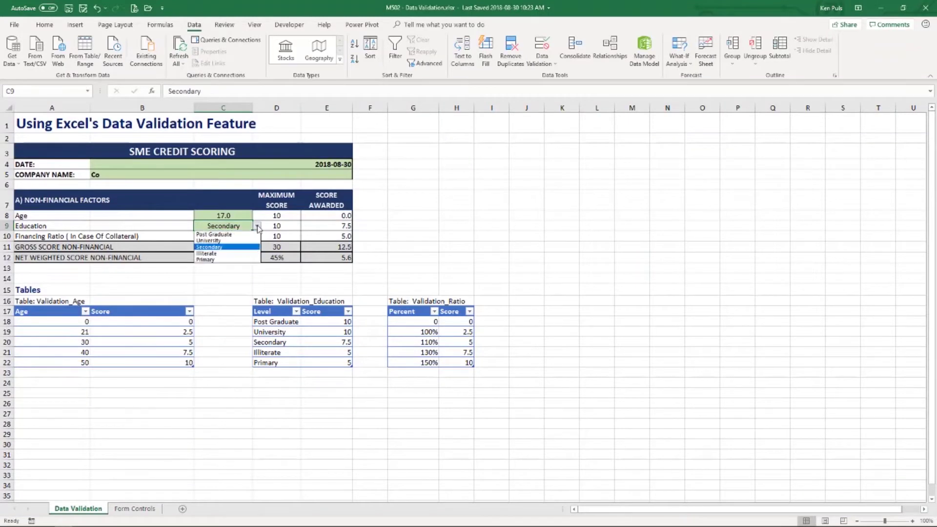
{"action": "left_click", "coordinate": [248, 233]}
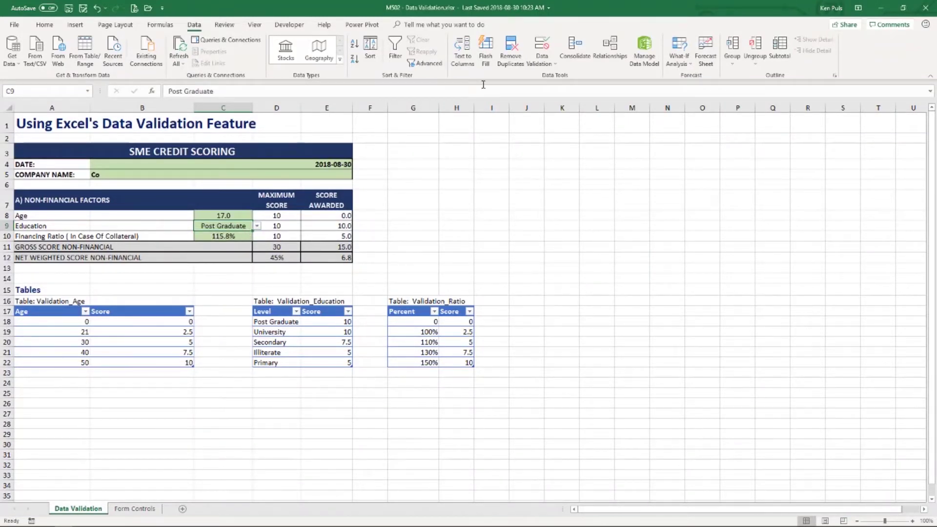
Review the source range in the Education cell's validation settings and close them without changes.
{"action": "left_click", "coordinate": [540, 51]}
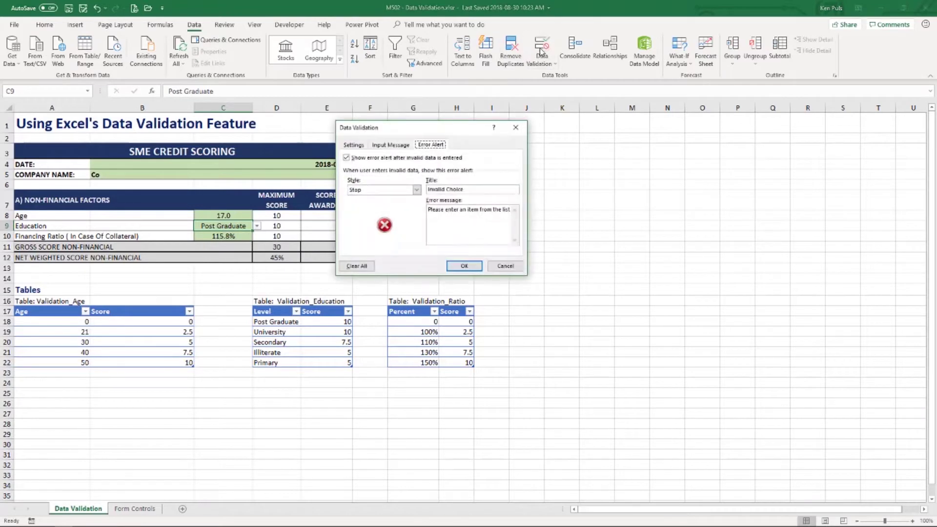
{"action": "left_click", "coordinate": [358, 146]}
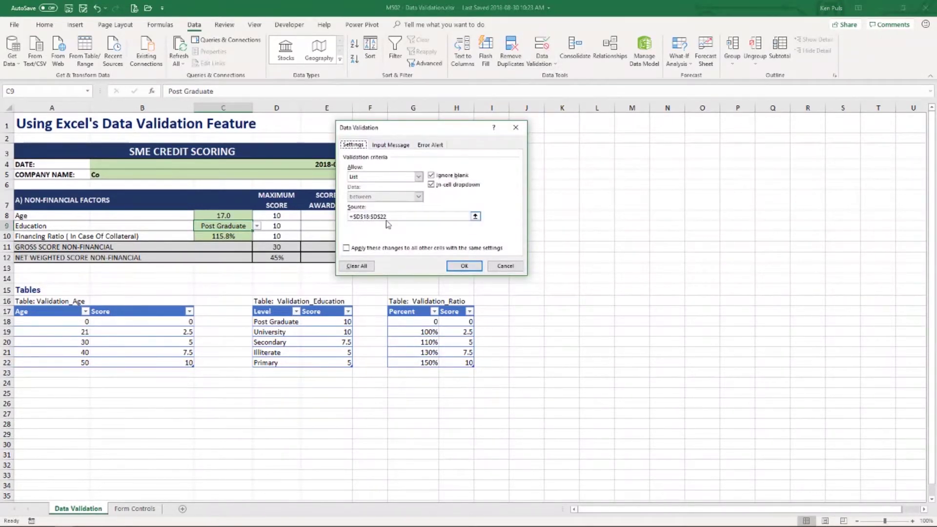
{"action": "left_click", "coordinate": [504, 266]}
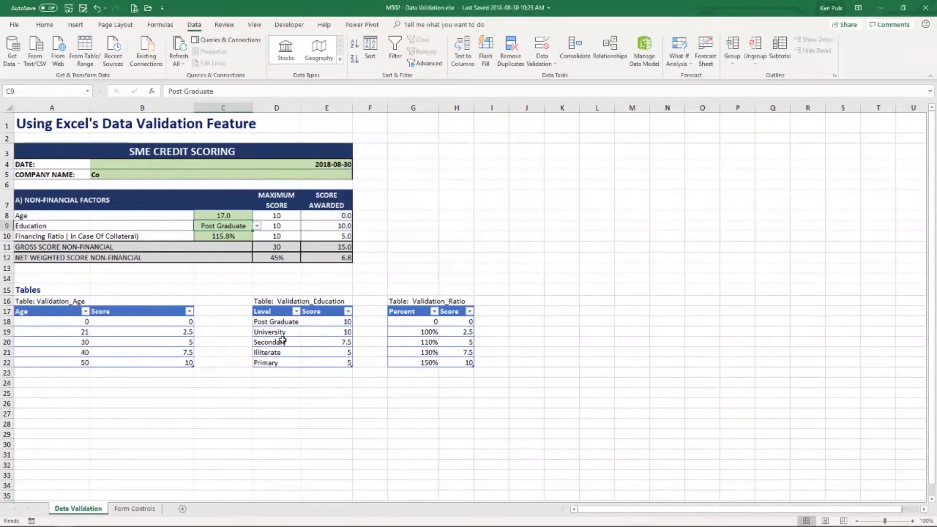
Name the education levels in D18:D22 DVal_Education.
{"action": "left_click_drag", "start_coordinate": [269, 321], "coordinate": [269, 363]}
{"action": "left_click", "coordinate": [269, 363]}
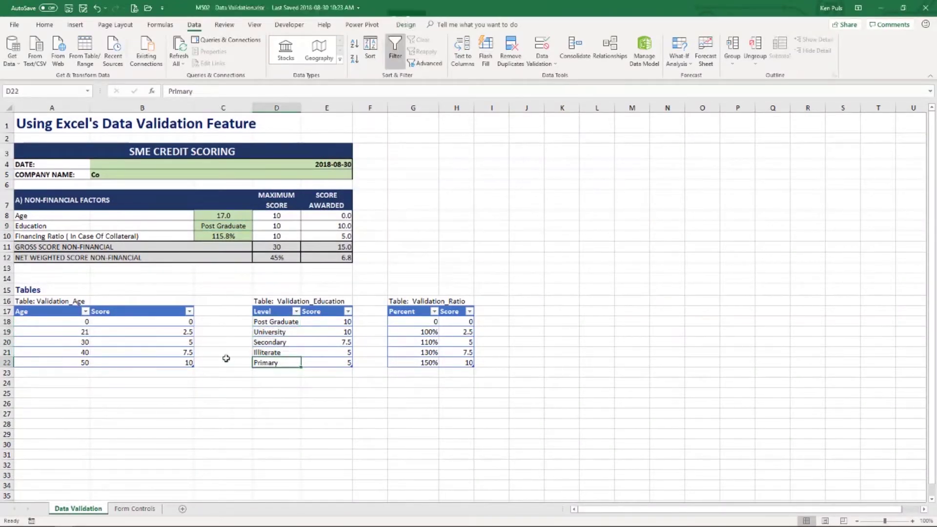
{"action": "left_click", "coordinate": [271, 320]}
{"action": "left_click_drag", "start_coordinate": [271, 321], "coordinate": [269, 364]}
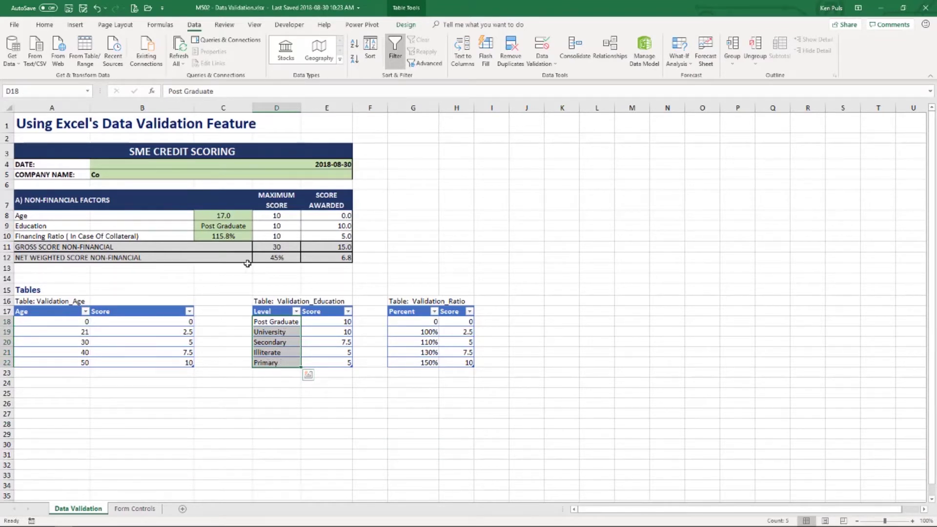
{"action": "left_click", "coordinate": [51, 91]}
{"action": "type", "text": "DVal_Education"}
{"action": "key", "text": "Return"}
Replace the Education cell's validation list source with the named range =DVAL_Education.
{"action": "left_click", "coordinate": [230, 226]}
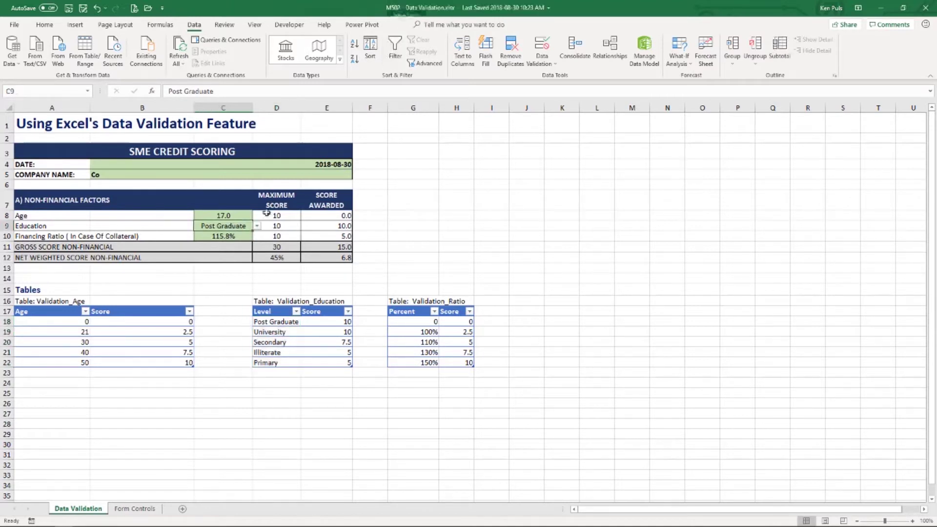
{"action": "left_click", "coordinate": [541, 49]}
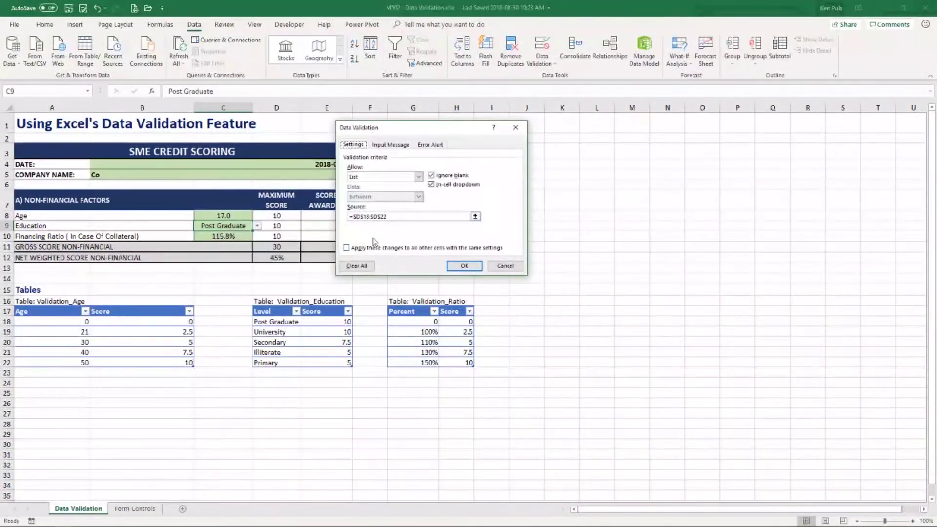
{"action": "left_click", "coordinate": [389, 216]}
{"action": "left_click_drag", "start_coordinate": [389, 216], "coordinate": [354, 216]}
{"action": "type", "text": "DVAL_Edu"}
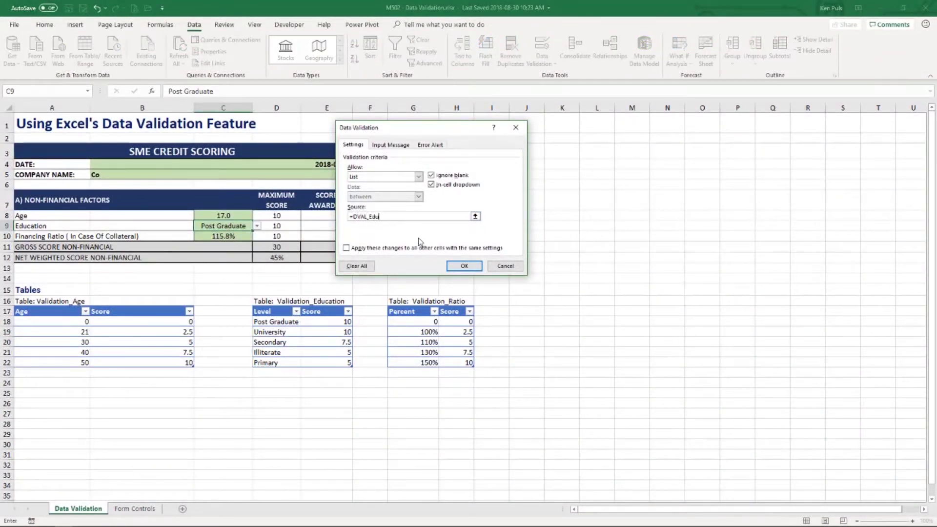
{"action": "type", "text": "cation"}
{"action": "key", "text": "Return"}
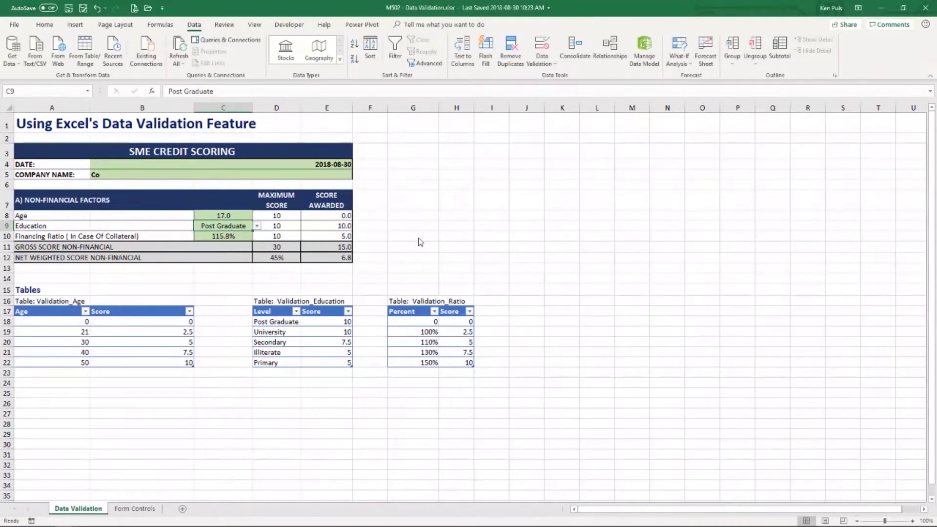
Check the Education cell's list and add a level called "Another" directly below Primary in the Validation_Education table.
{"action": "left_click", "coordinate": [257, 226]}
{"action": "left_click", "coordinate": [259, 227]}
{"action": "left_click", "coordinate": [283, 371]}
{"action": "type", "text": "Another"}
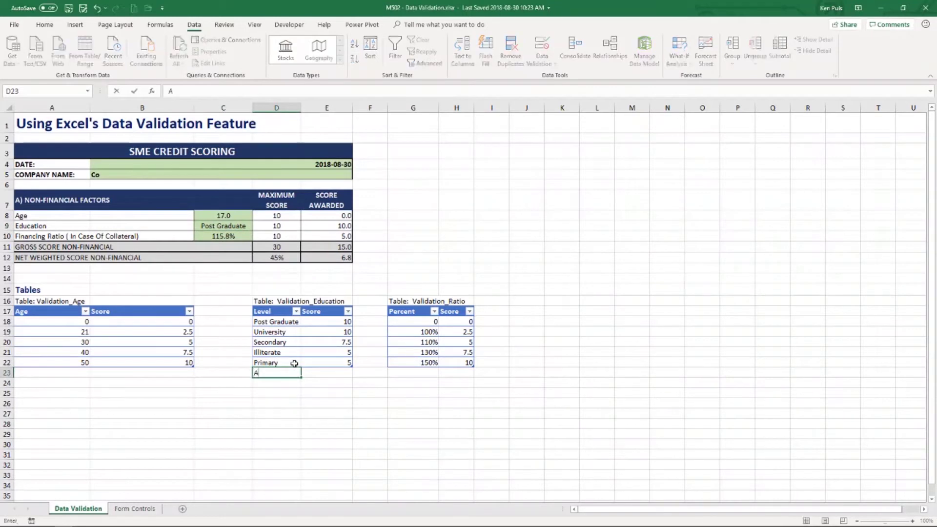
{"action": "key", "text": "Return"}
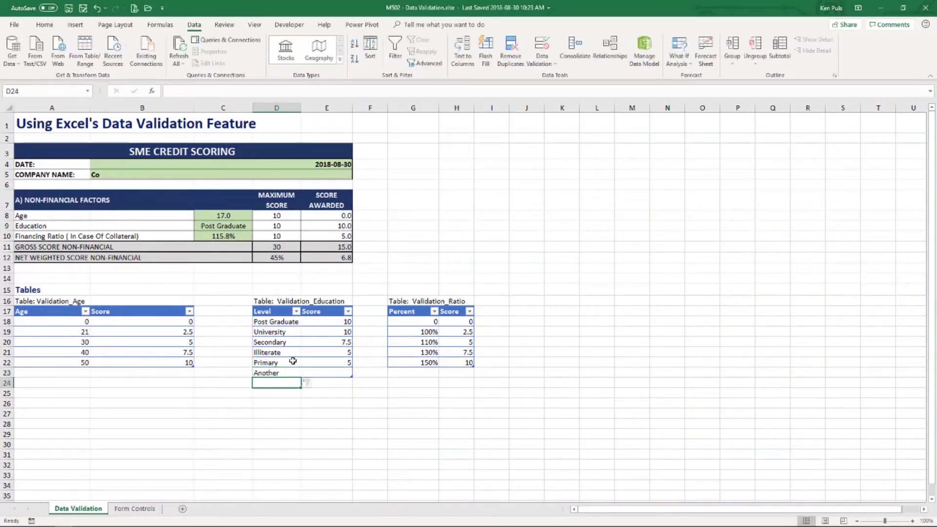
Check whether the Education cell's list offers the added level, leaving the chosen value as it is.
{"action": "left_click", "coordinate": [242, 227]}
{"action": "left_click", "coordinate": [257, 227]}
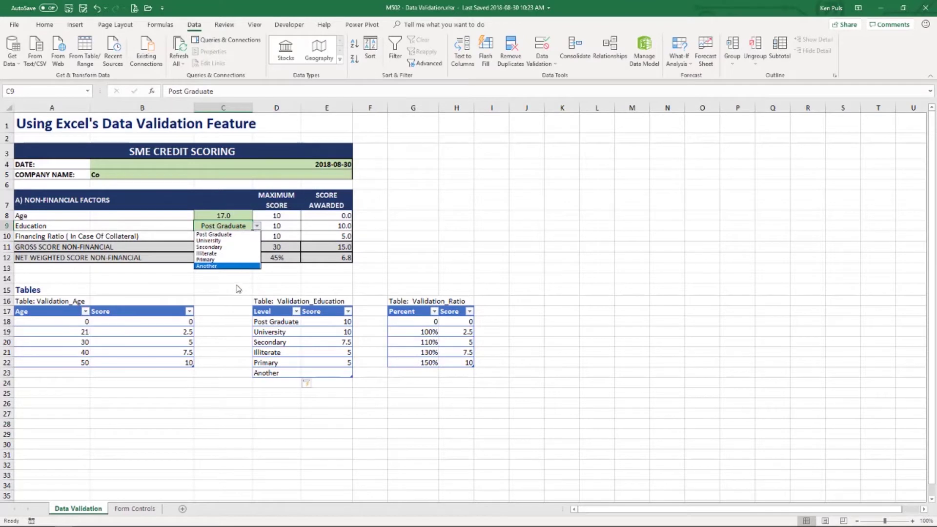
{"action": "key", "text": "Escape"}
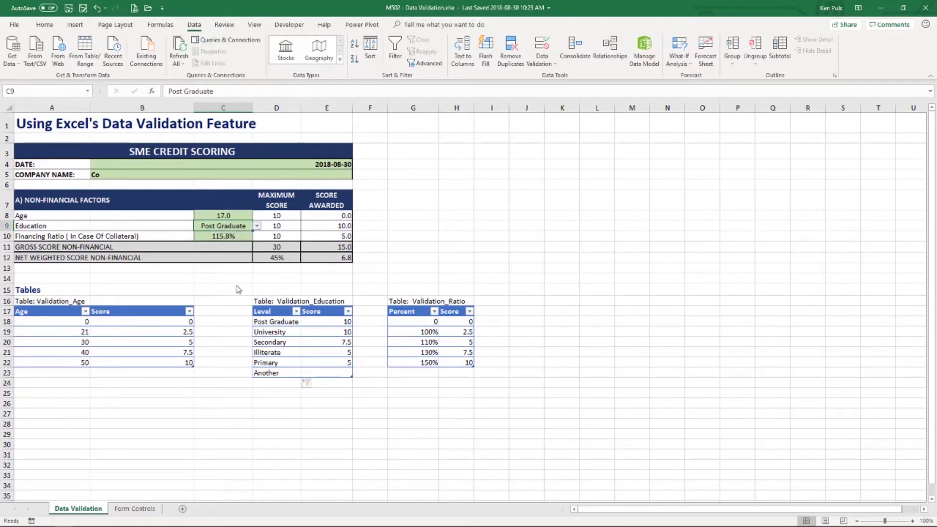
Set the Financing Ratio cell's data validation to allow only decimals between 0 and 2.
{"action": "left_click", "coordinate": [231, 238]}
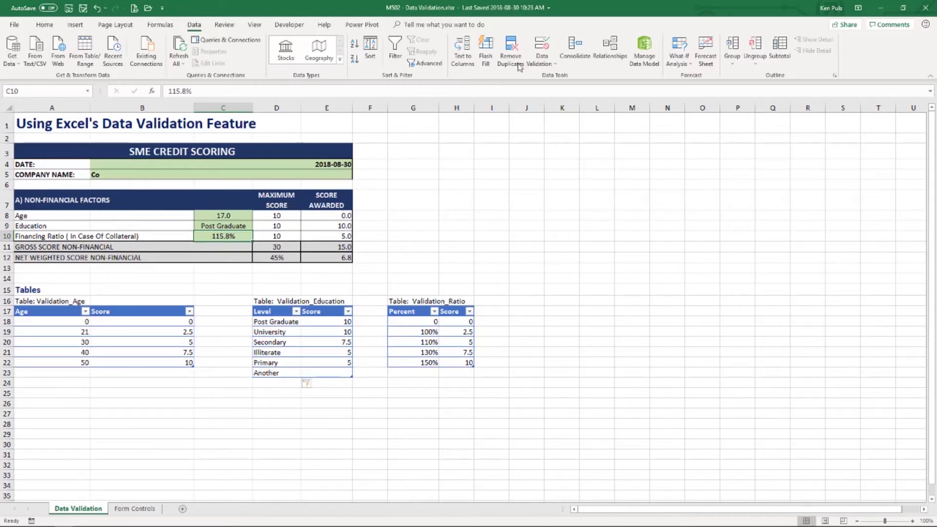
{"action": "left_click", "coordinate": [541, 49]}
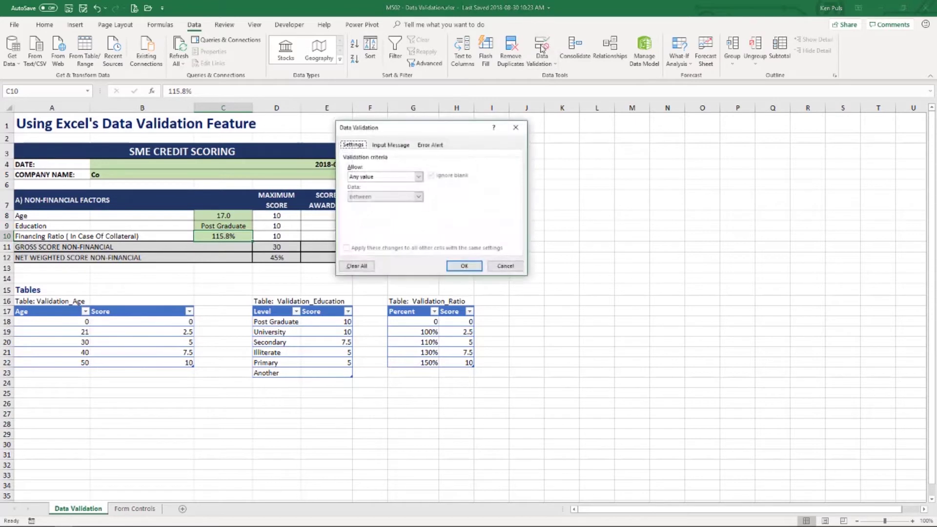
{"action": "left_click", "coordinate": [418, 177]}
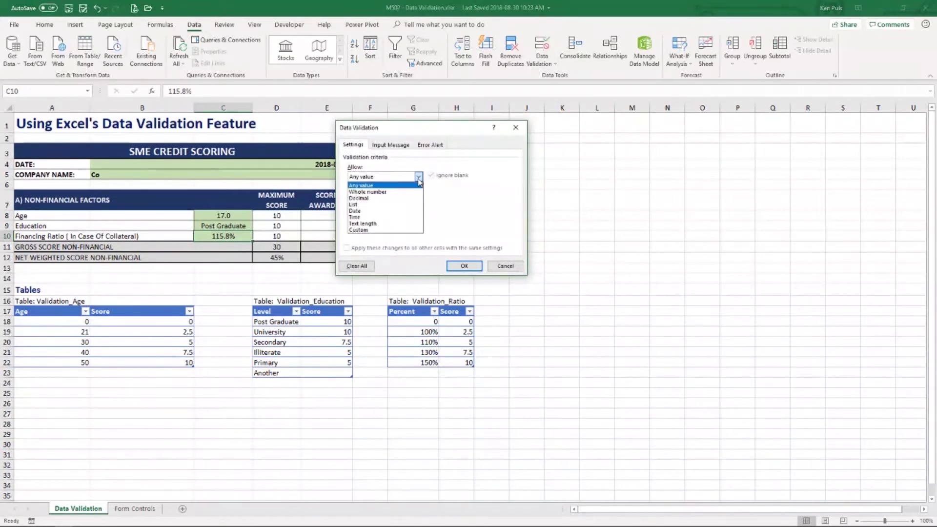
{"action": "left_click", "coordinate": [395, 199]}
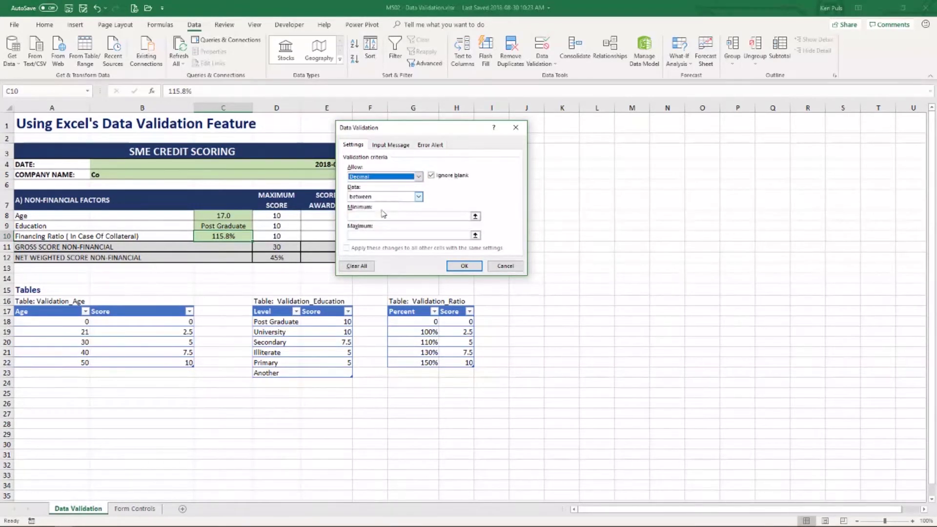
{"action": "left_click", "coordinate": [383, 216]}
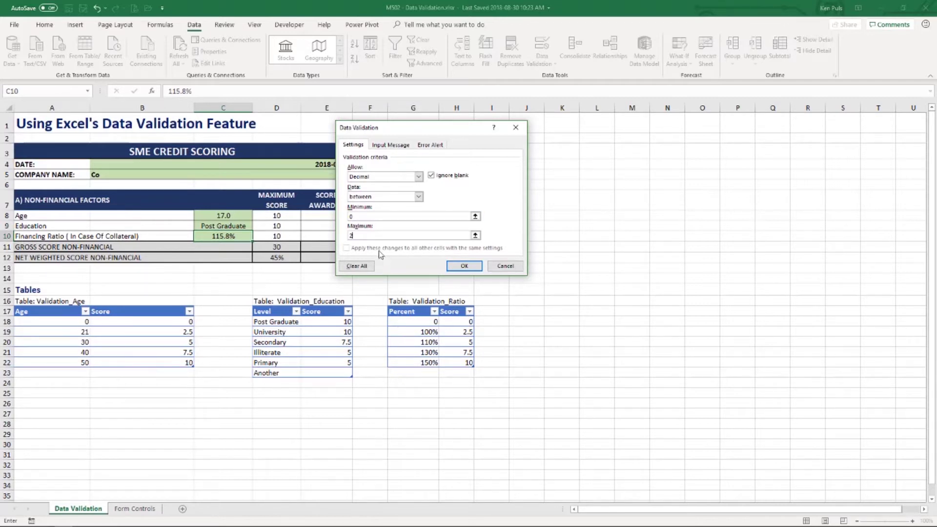
{"action": "left_click", "coordinate": [461, 266]}
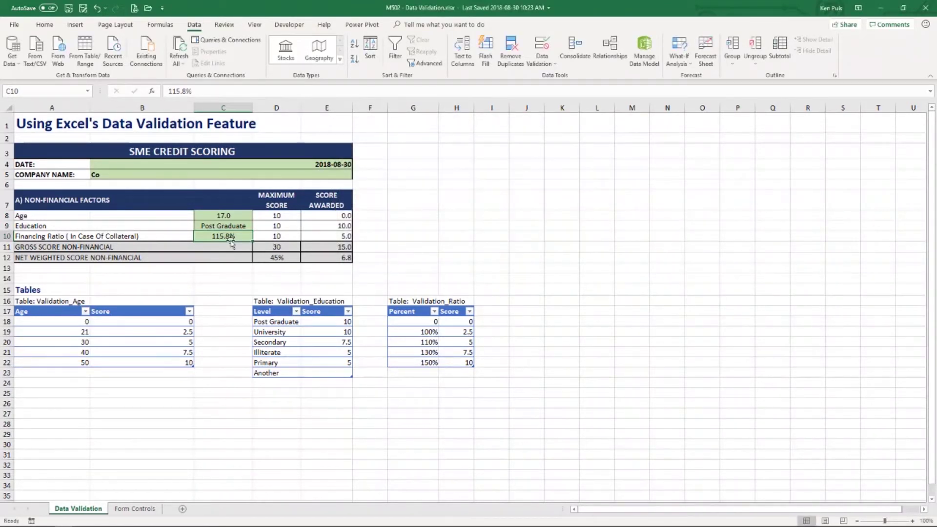
Set the Financing Ratio on the credit scoring form to 117.8%.
{"action": "type", "text": "117."}
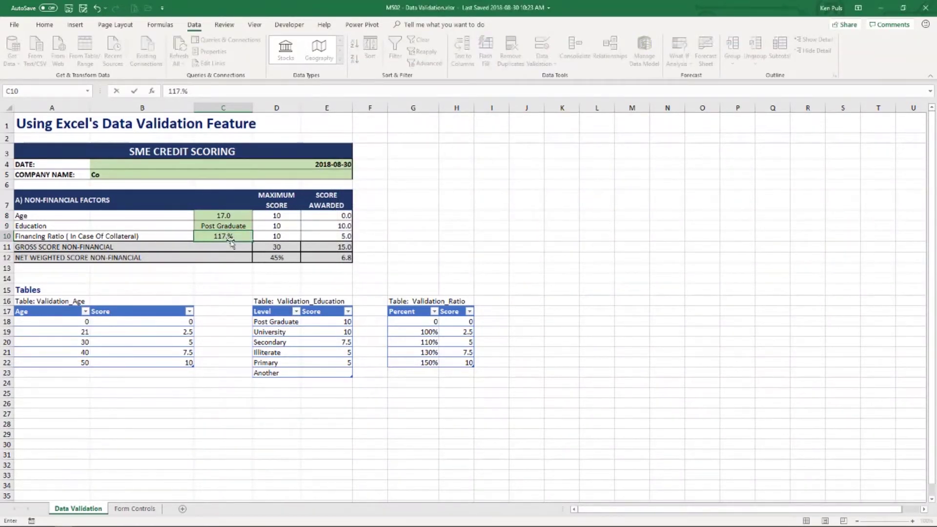
{"action": "type", "text": "8"}
{"action": "key", "text": "Return"}
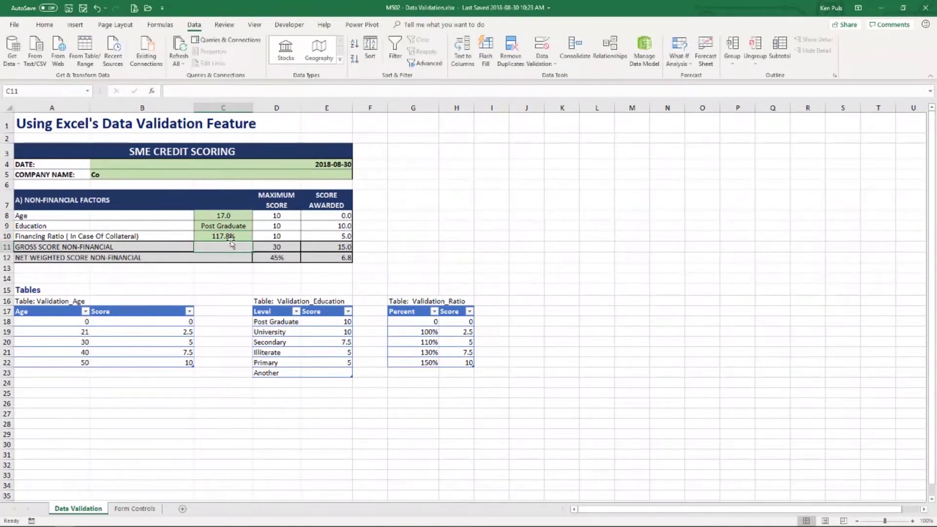
Try to enter 201% as the Financing Ratio to test its validation limit, then cancel the entry.
{"action": "left_click", "coordinate": [230, 238]}
{"action": "type", "text": "201"}
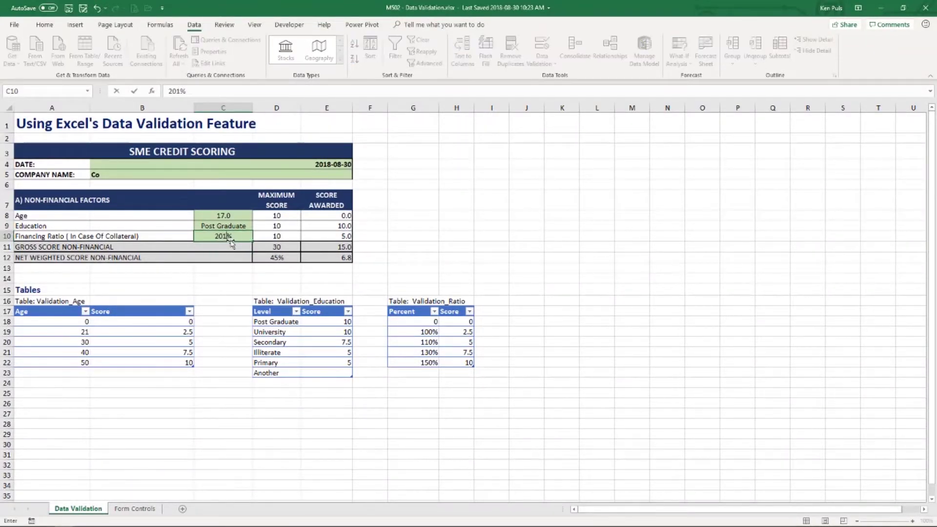
{"action": "key", "text": "Return"}
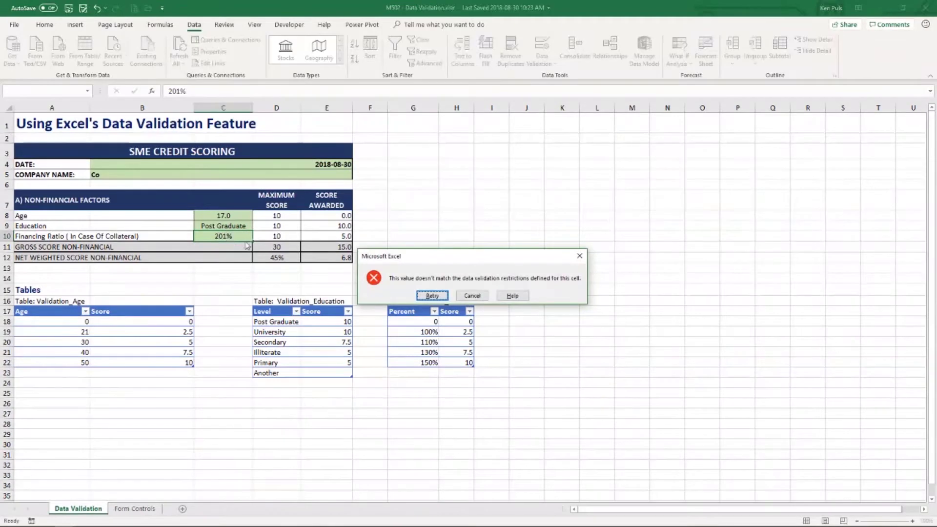
{"action": "left_click", "coordinate": [471, 295]}
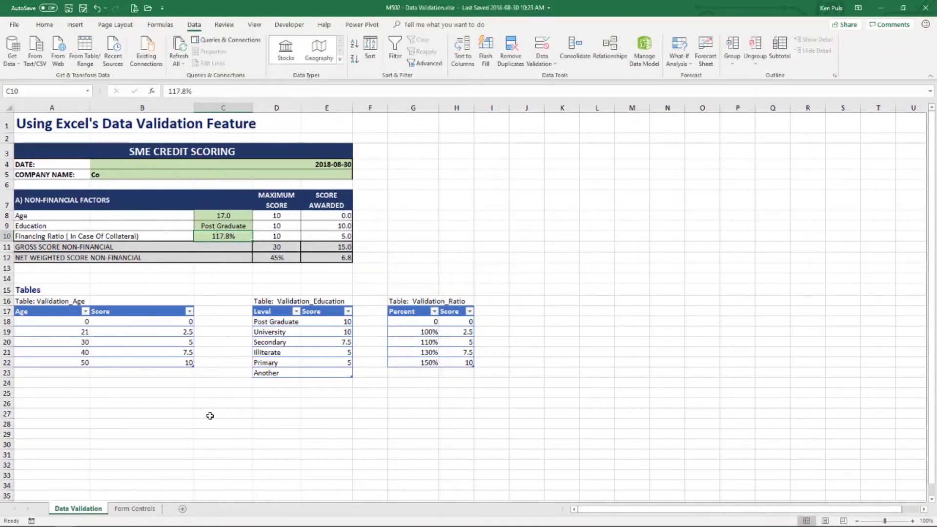
Switch to the Form Controls sheet and check in the ribbon customization that the Developer tab is enabled.
{"action": "left_click", "coordinate": [130, 511]}
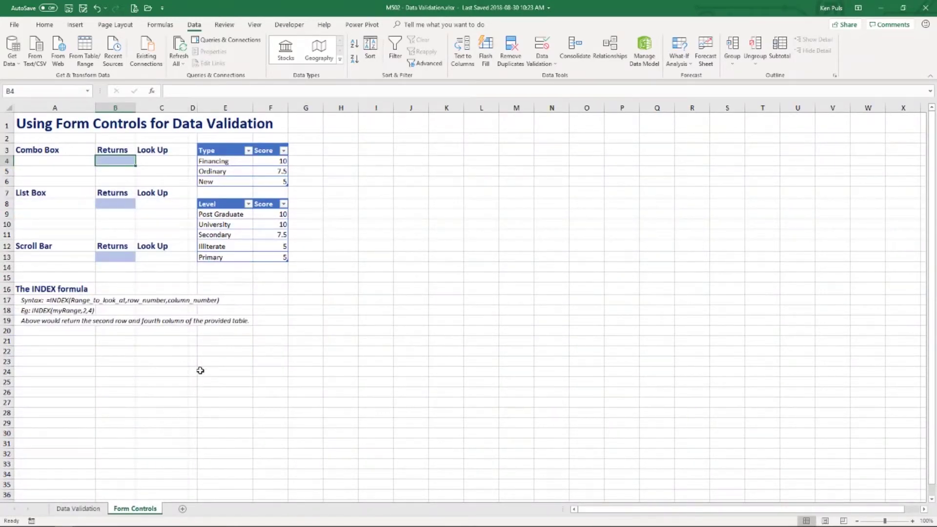
{"action": "right_click", "coordinate": [294, 31]}
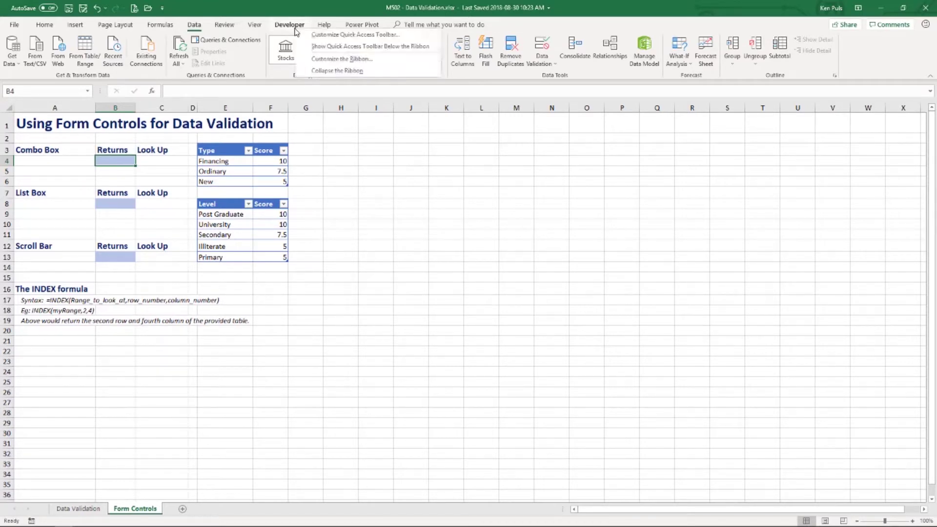
{"action": "left_click", "coordinate": [320, 59]}
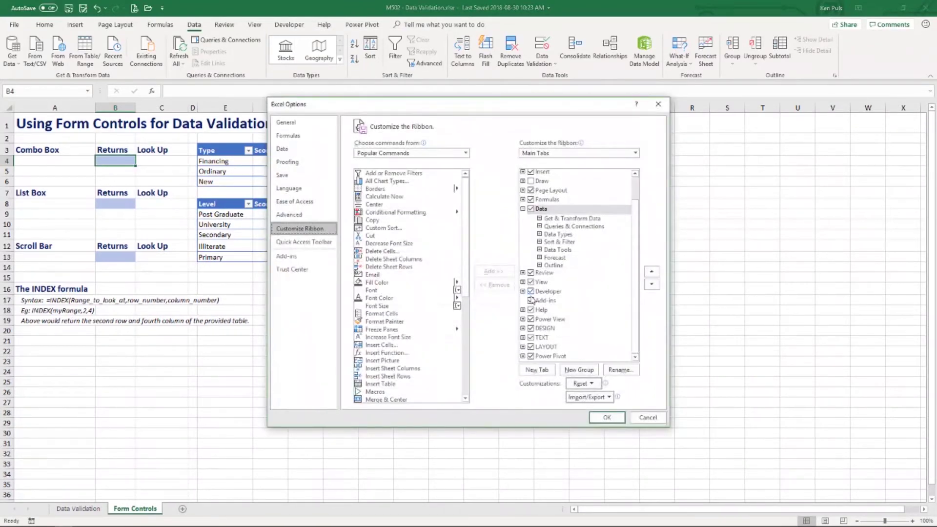
{"action": "left_click", "coordinate": [604, 418]}
Draw a Combo Box form control over cell A4, directly below the Combo Box heading.
{"action": "left_click", "coordinate": [295, 28]}
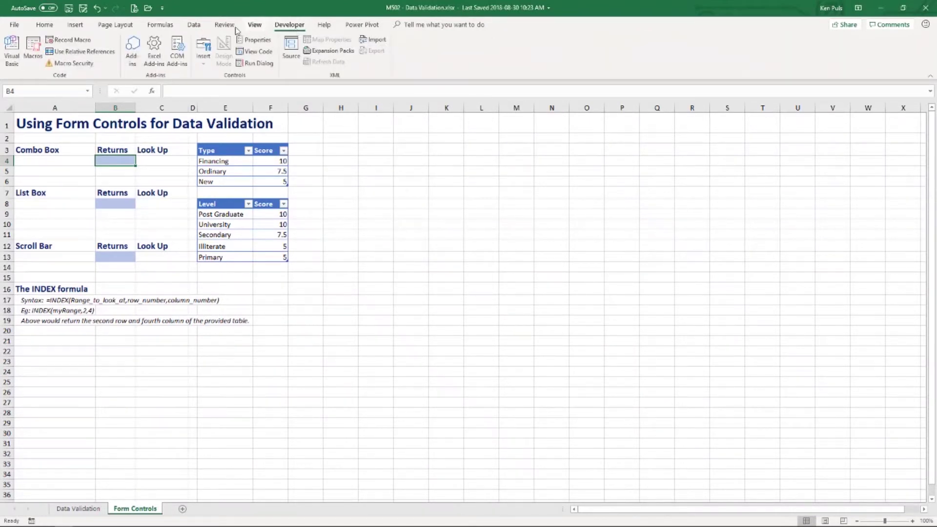
{"action": "left_click", "coordinate": [207, 68]}
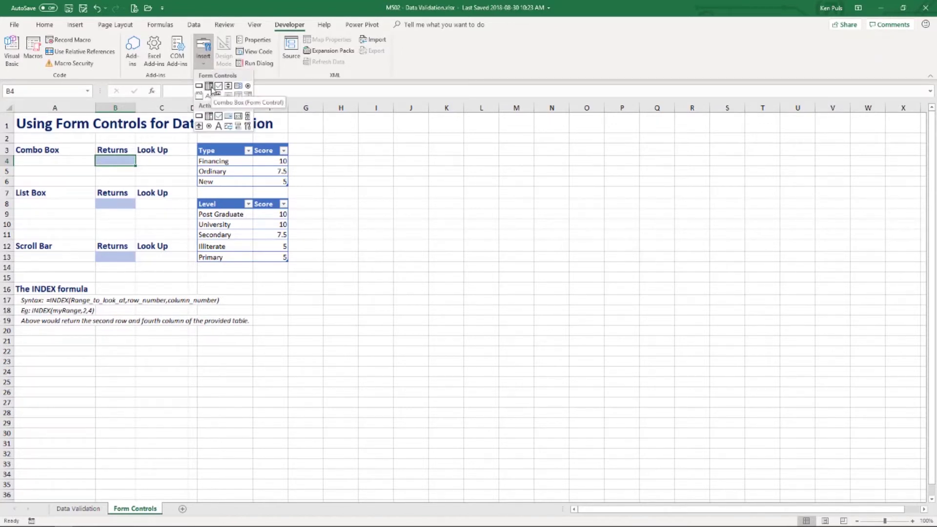
{"action": "left_click", "coordinate": [209, 87]}
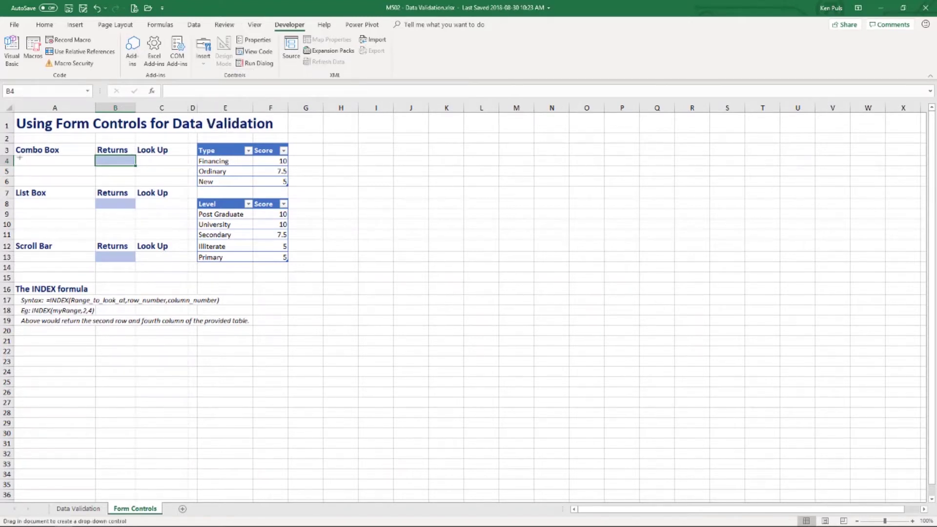
{"action": "mouse_move", "coordinate": [18, 155]}
{"action": "left_mouse_down"}
{"action": "mouse_move", "coordinate": [32, 166]}
{"action": "mouse_move", "coordinate": [95, 167]}
{"action": "left_mouse_up"}
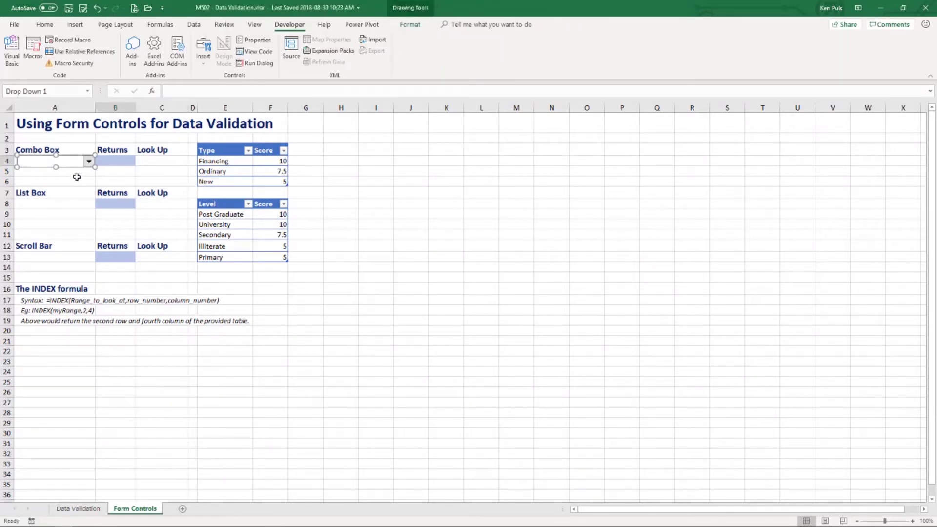
Set the combo box's input range to $E$4:$E$6 and its cell link to $B$4.
{"action": "right_click", "coordinate": [78, 166]}
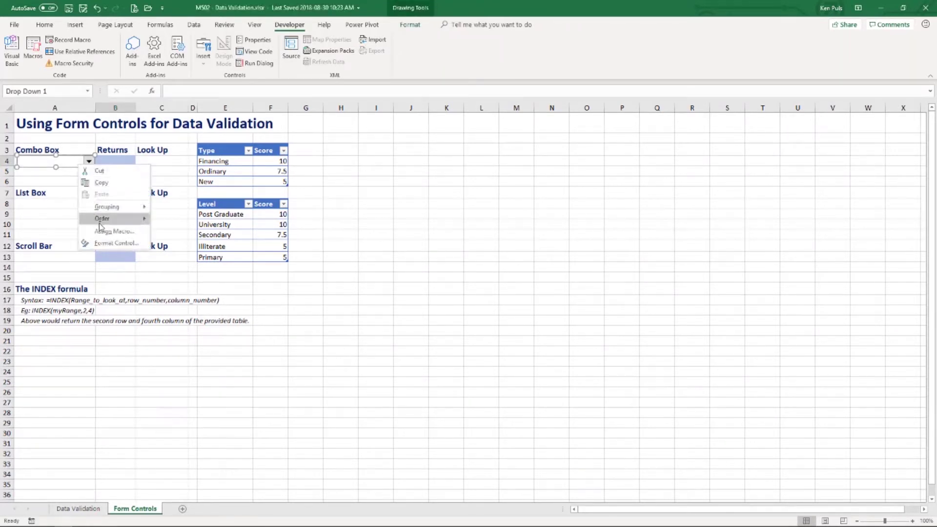
{"action": "left_click", "coordinate": [103, 244]}
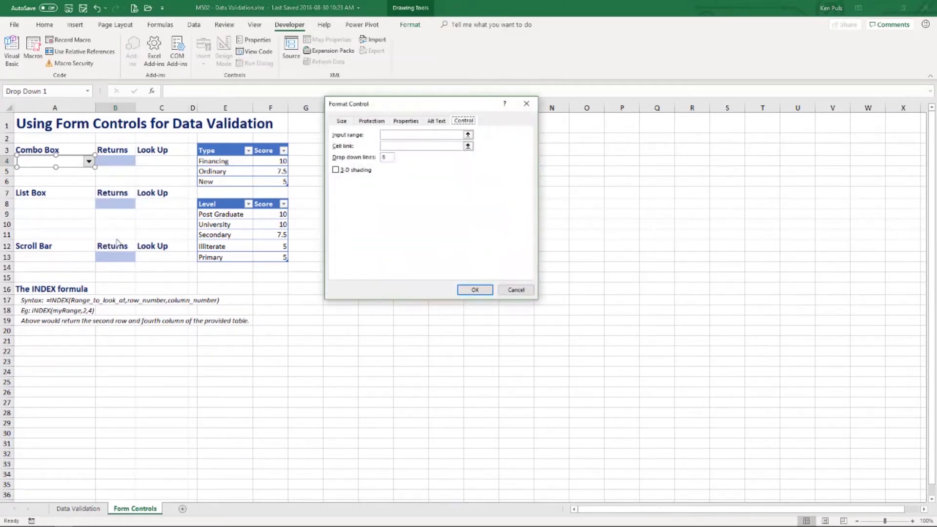
{"action": "left_click", "coordinate": [411, 135]}
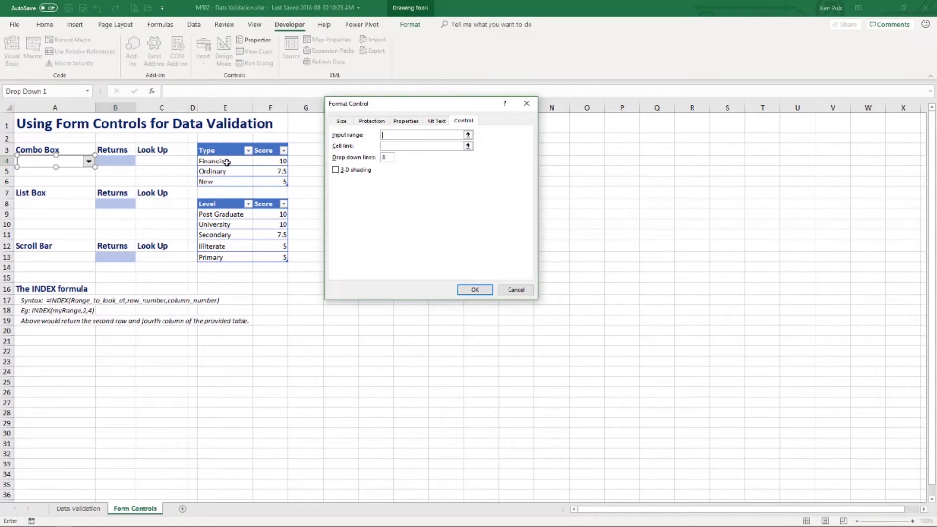
{"action": "left_click_drag", "start_coordinate": [227, 160], "coordinate": [226, 180]}
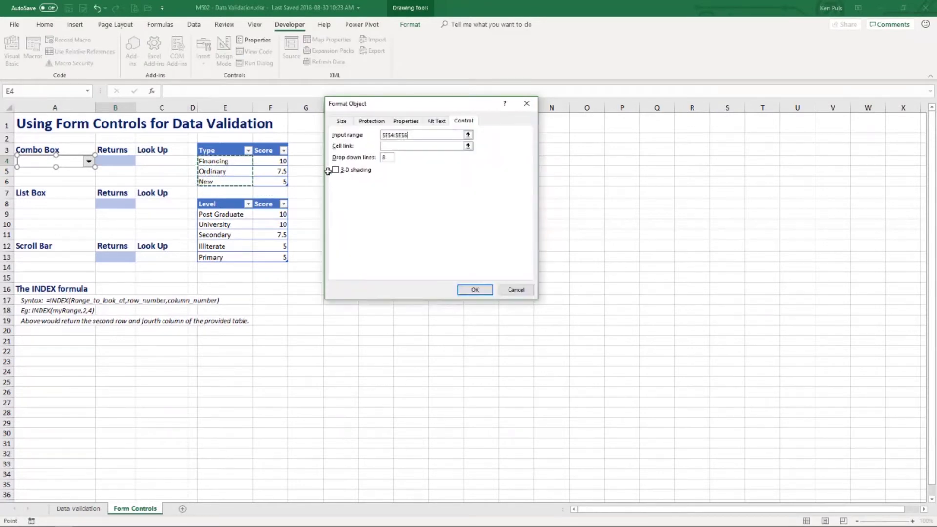
{"action": "left_click", "coordinate": [391, 146]}
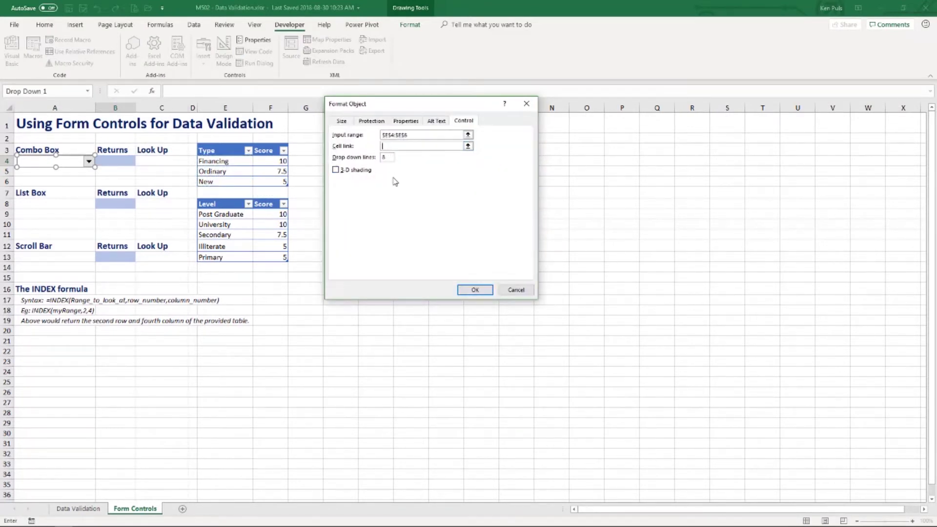
{"action": "left_click", "coordinate": [121, 160]}
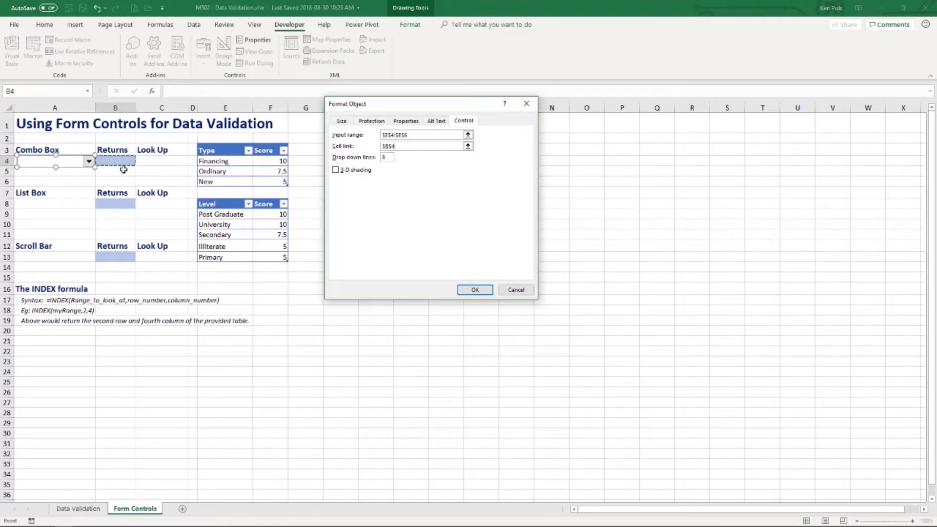
{"action": "left_click", "coordinate": [472, 291]}
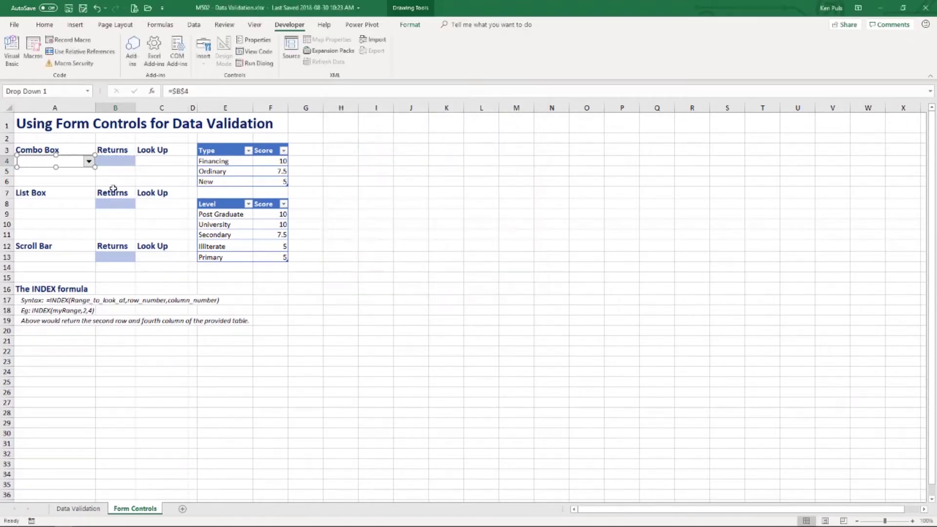
Test the combo box's linked cell by choosing Ordinary and then New from its list.
{"action": "left_click", "coordinate": [85, 183]}
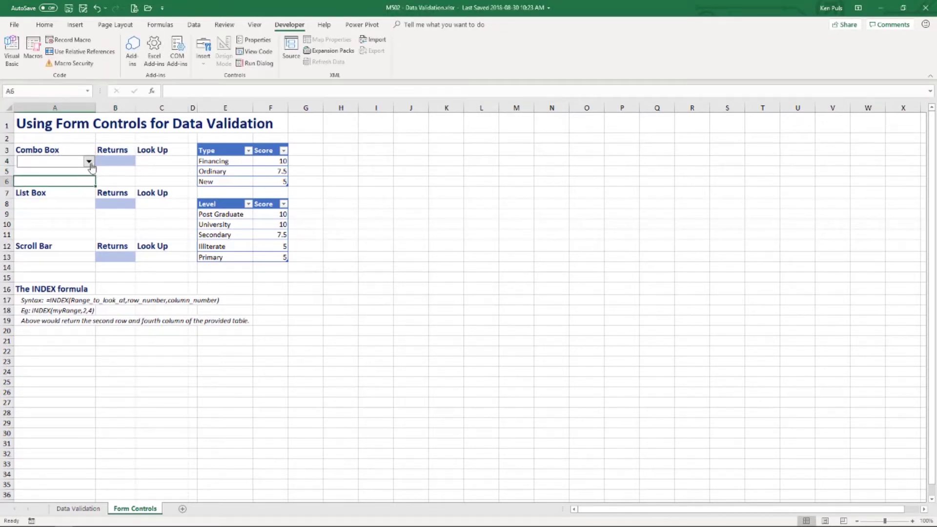
{"action": "left_click", "coordinate": [90, 164]}
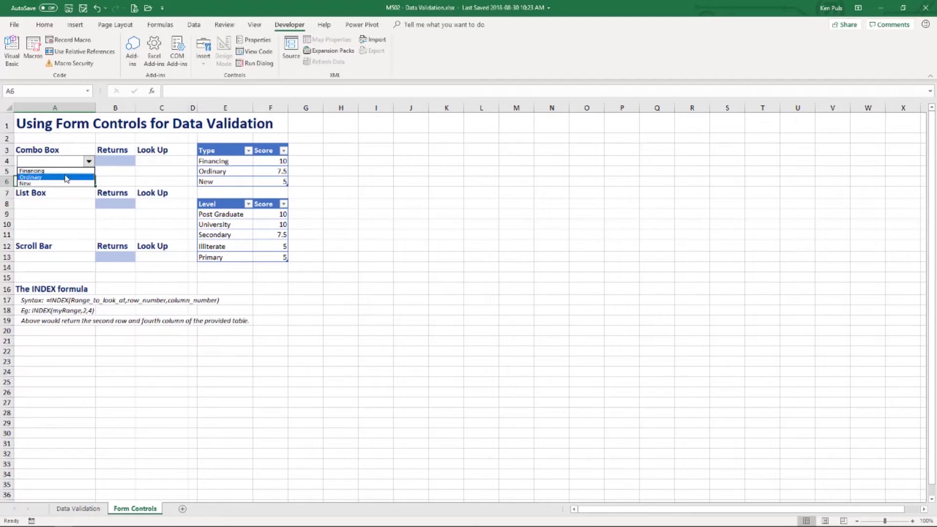
{"action": "left_click", "coordinate": [66, 177]}
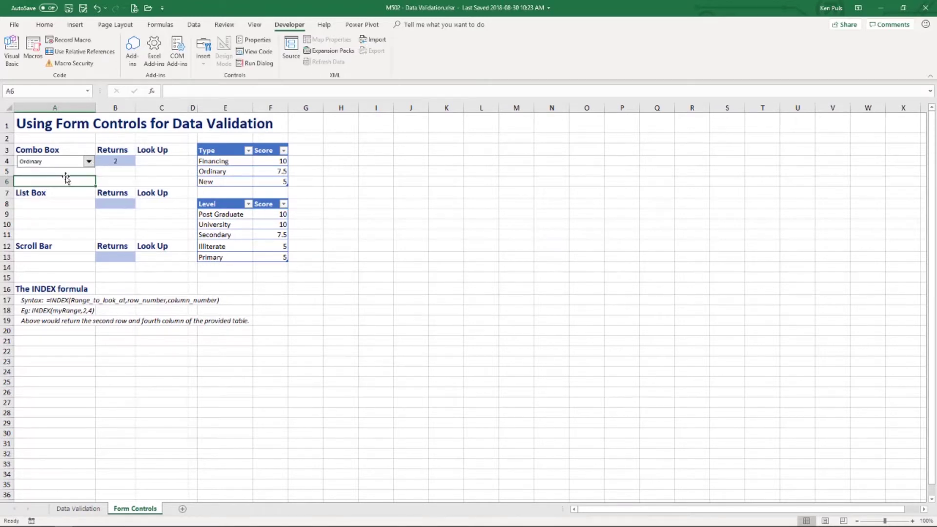
{"action": "left_click", "coordinate": [119, 162]}
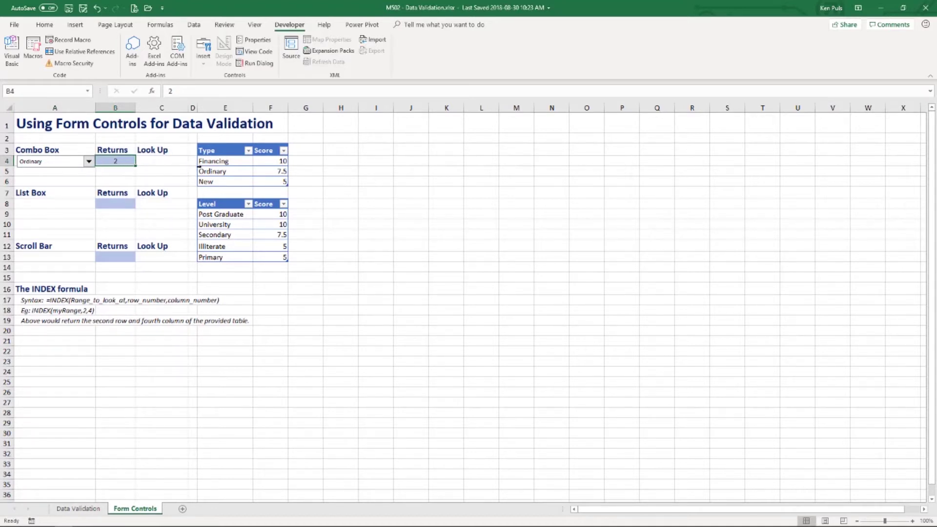
{"action": "left_click", "coordinate": [88, 162]}
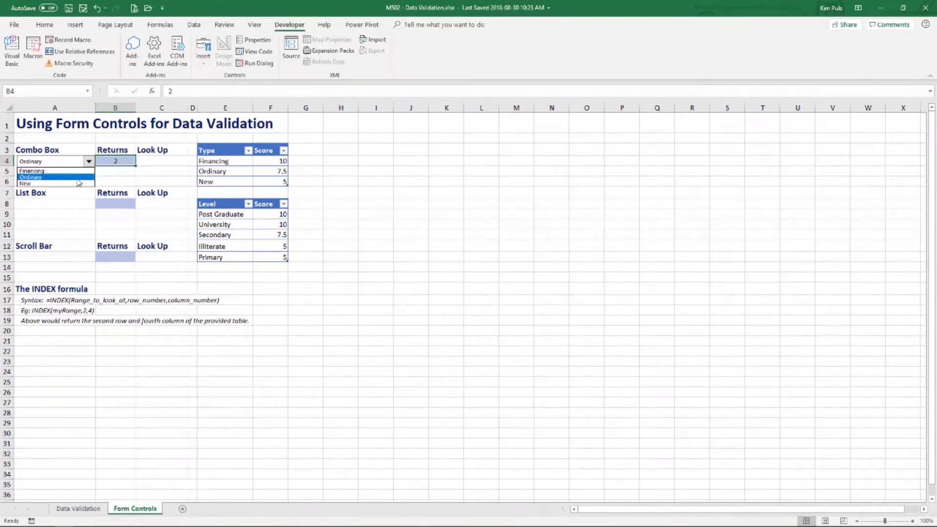
{"action": "left_click", "coordinate": [77, 183]}
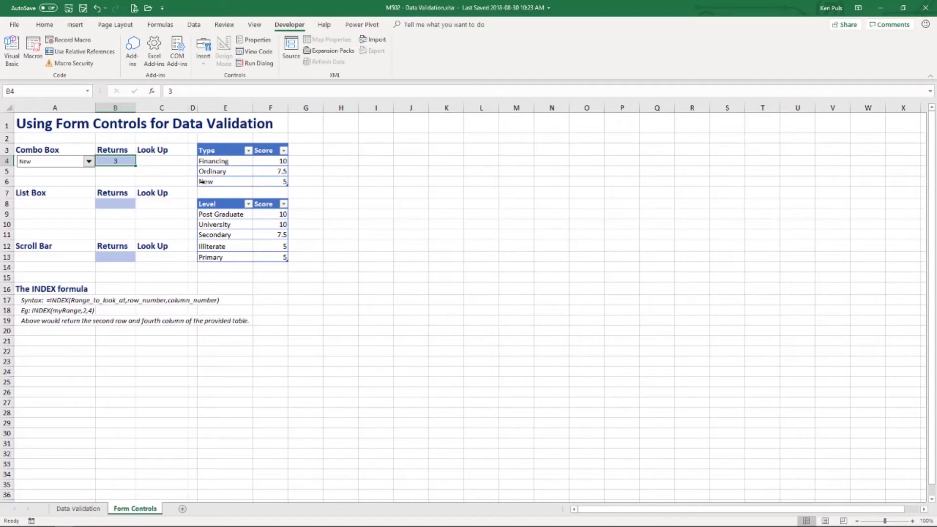
Enter =INDEX(Form_Finance[Type],B4,1) in the combo box's Look Up cell C4 and test it by choosing Financing.
{"action": "left_click", "coordinate": [161, 162]}
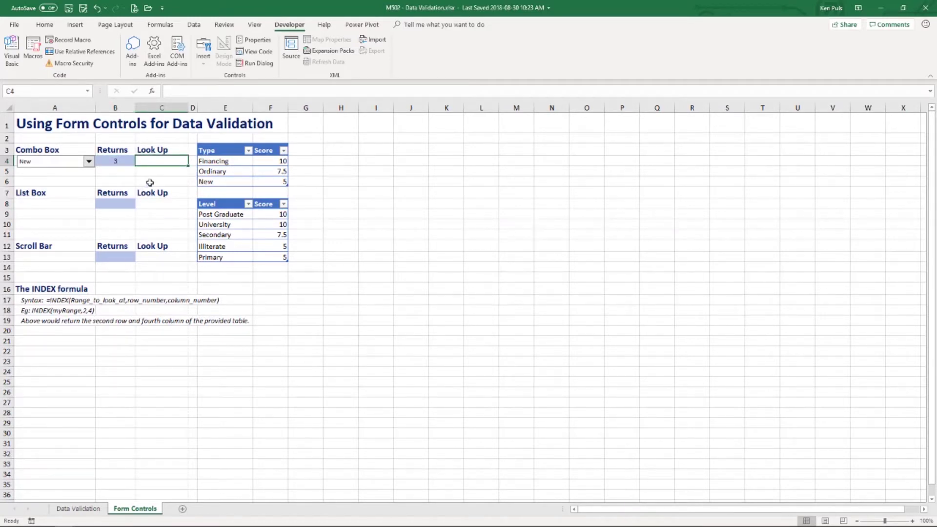
{"action": "type", "text": "=INDEX("}
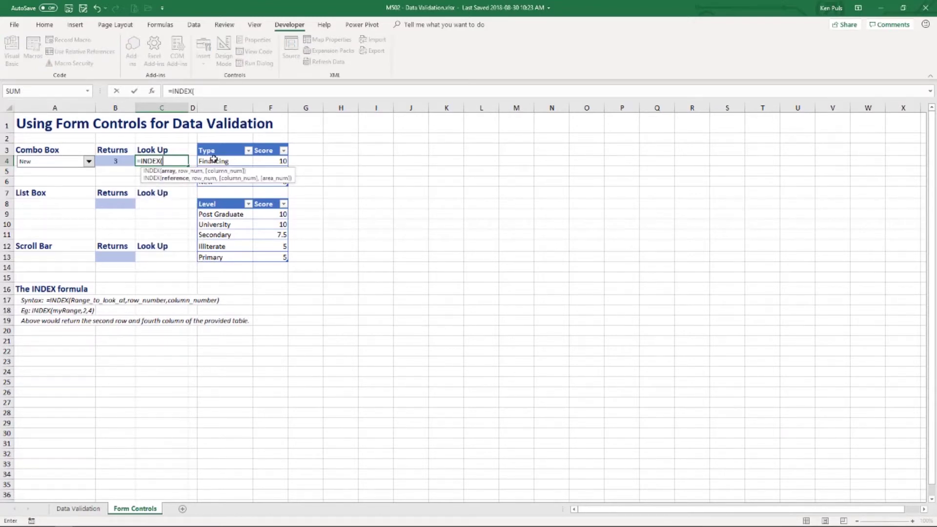
{"action": "left_click_drag", "start_coordinate": [213, 158], "coordinate": [216, 183]}
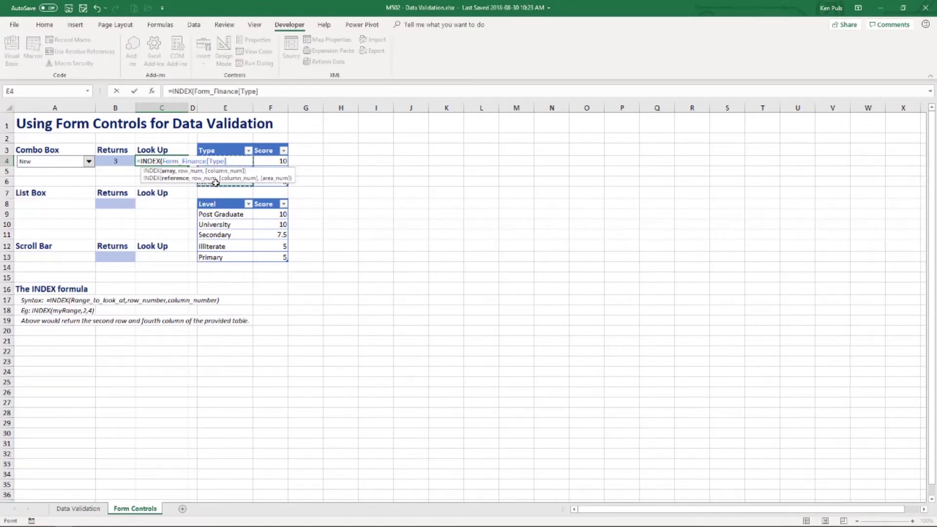
{"action": "type", "text": ","}
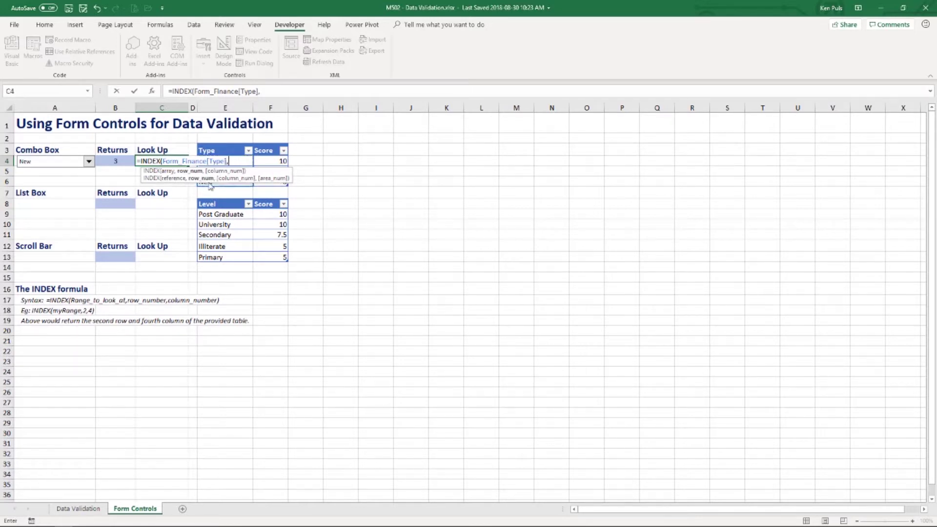
{"action": "left_click", "coordinate": [117, 160]}
{"action": "type", "text": ","}
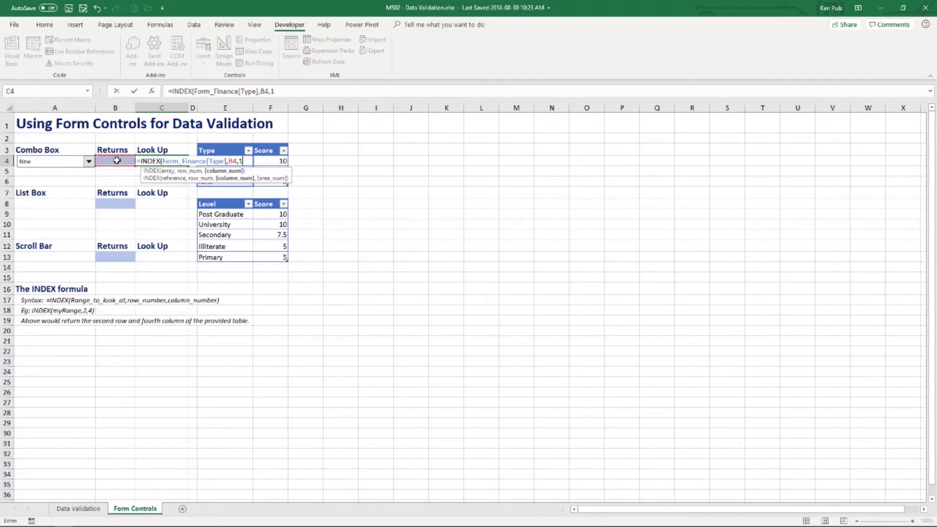
{"action": "type", "text": "1)"}
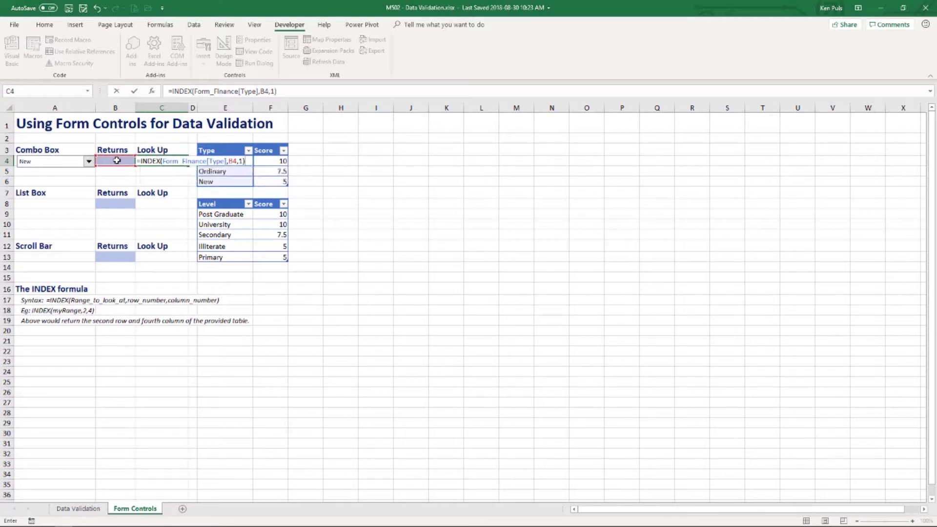
{"action": "key", "text": "Return"}
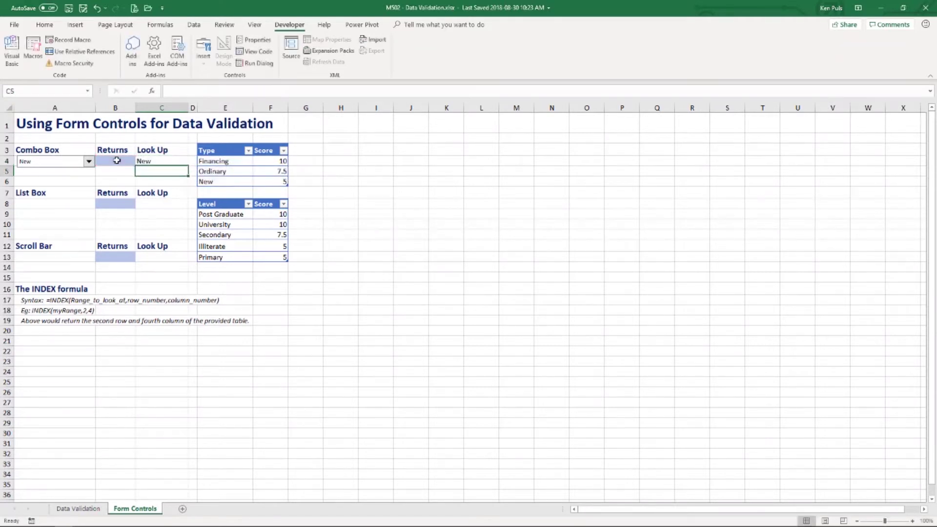
{"action": "left_click", "coordinate": [88, 161]}
{"action": "left_click", "coordinate": [75, 172]}
Widen the combo box so it also covers the Returns cell B4, and choose Ordinary from its list.
{"action": "right_click", "coordinate": [86, 168]}
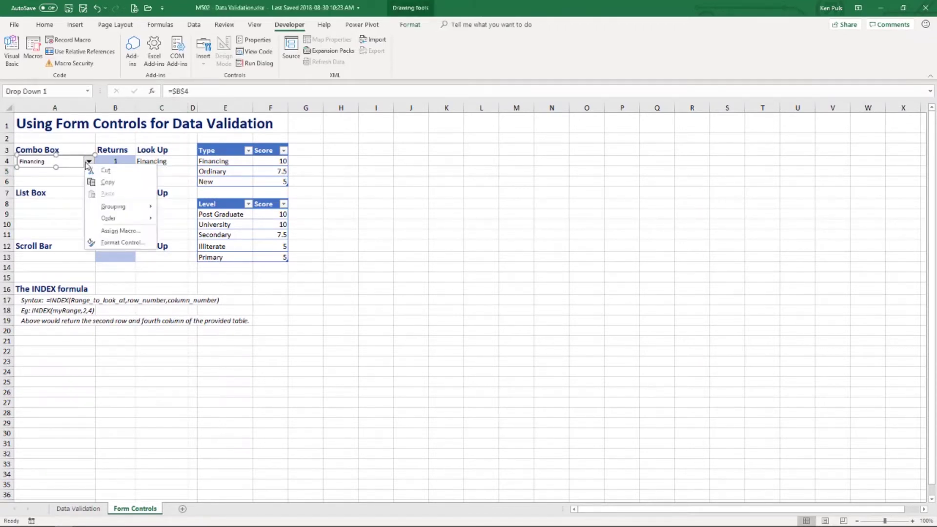
{"action": "key", "text": "Escape"}
{"action": "left_click_drag", "start_coordinate": [95, 167], "coordinate": [135, 167]}
{"action": "left_click", "coordinate": [122, 181]}
{"action": "left_click", "coordinate": [128, 161]}
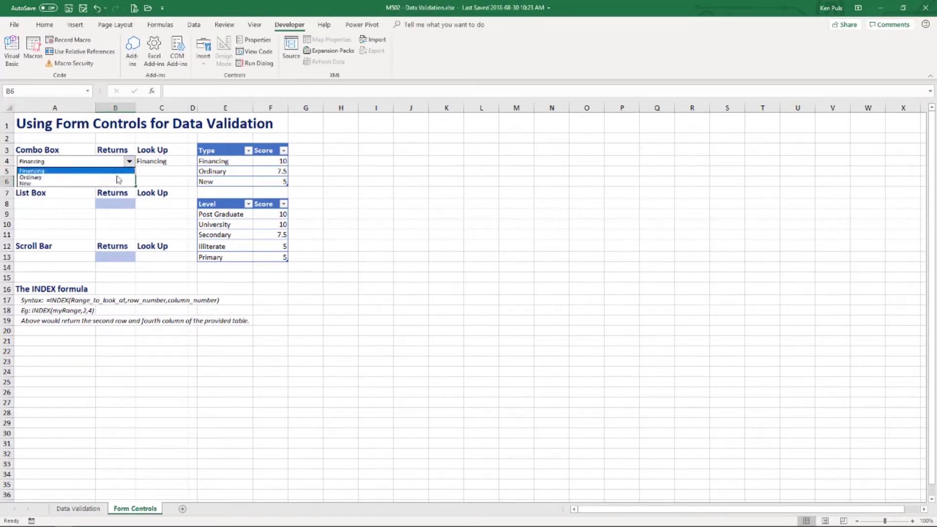
{"action": "left_click", "coordinate": [116, 177]}
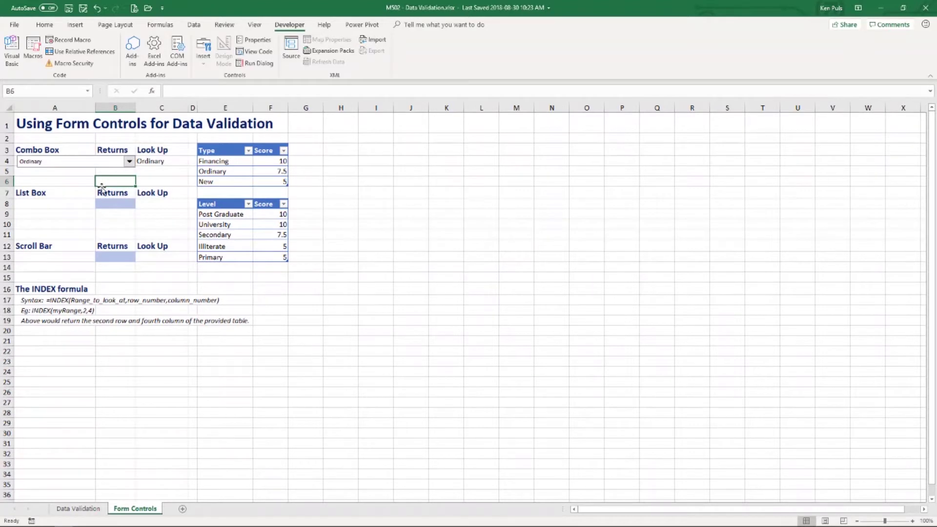
Insert a list box form control covering cells A8:A11 under the List Box heading.
{"action": "left_click", "coordinate": [39, 204]}
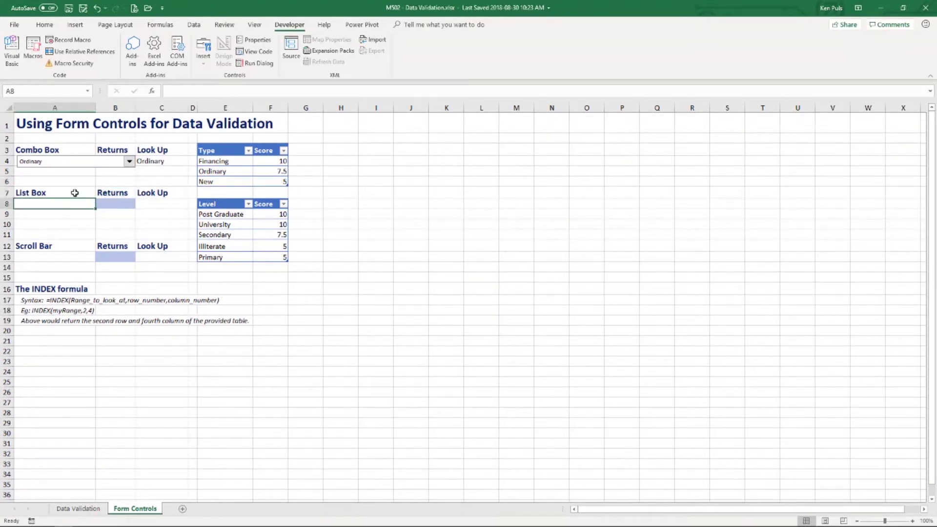
{"action": "left_click", "coordinate": [205, 65]}
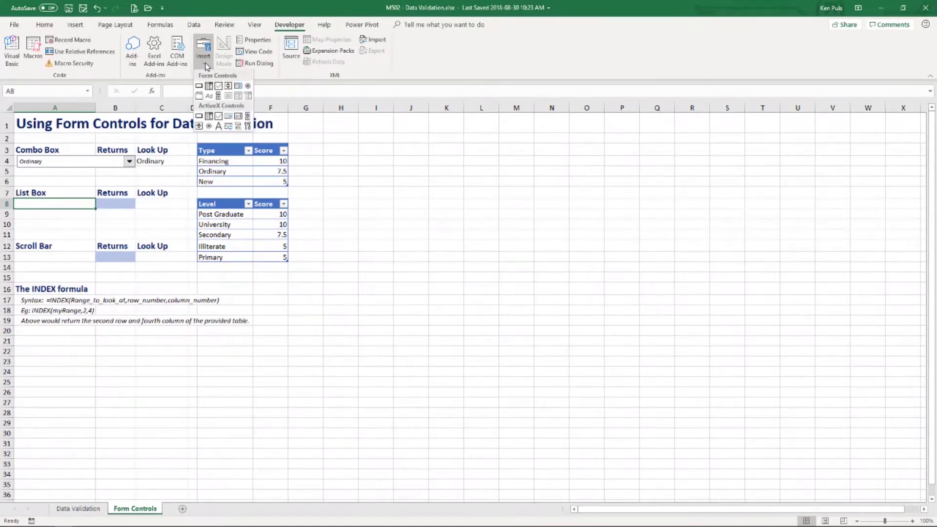
{"action": "left_click", "coordinate": [238, 87]}
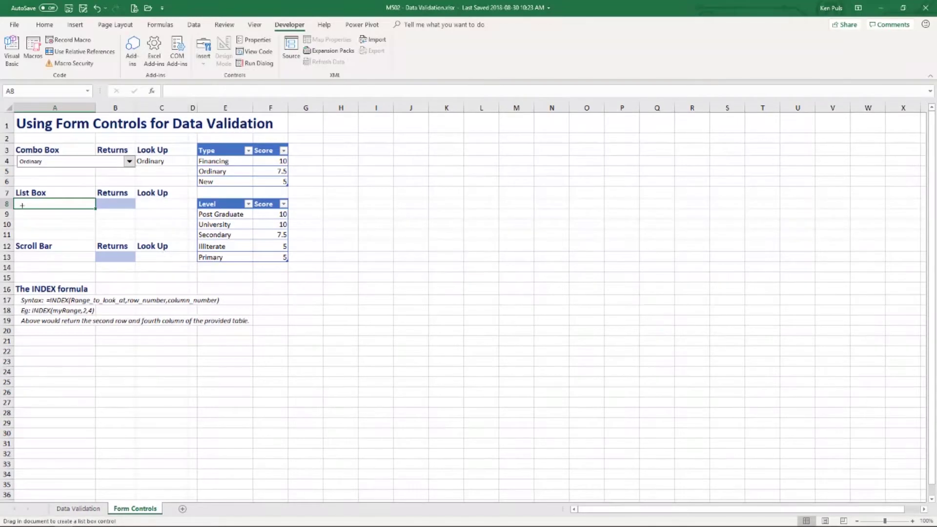
{"action": "left_click_drag", "start_coordinate": [17, 200], "coordinate": [95, 239]}
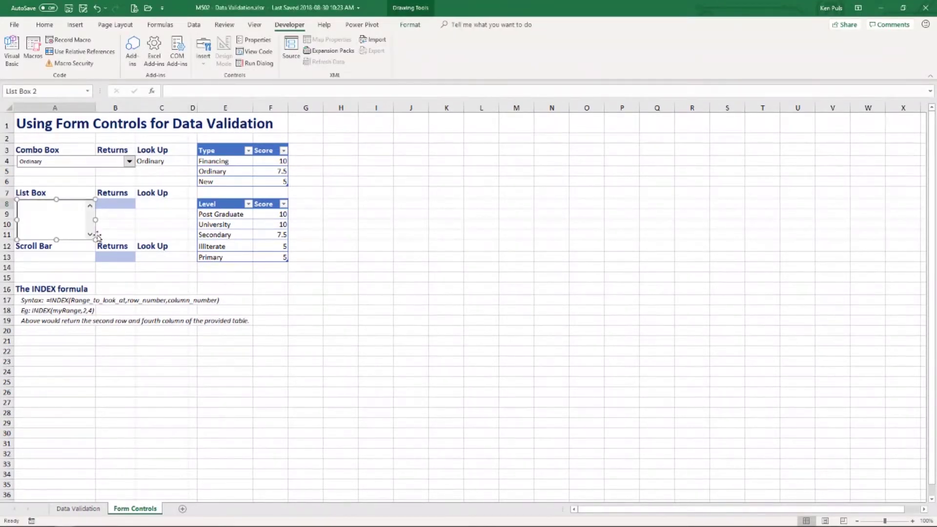
Set the list box's input range to $E$9:$E$13 and its cell link to $B$8, and test it by choosing Secondary.
{"action": "right_click", "coordinate": [91, 226]}
{"action": "left_click", "coordinate": [119, 303]}
{"action": "left_click", "coordinate": [405, 135]}
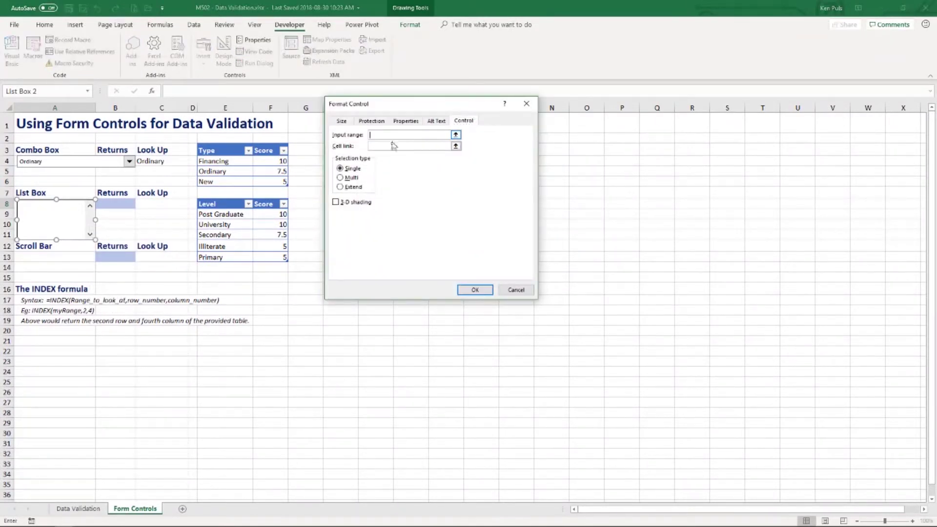
{"action": "left_click_drag", "start_coordinate": [219, 216], "coordinate": [220, 259]}
{"action": "left_click", "coordinate": [380, 146]}
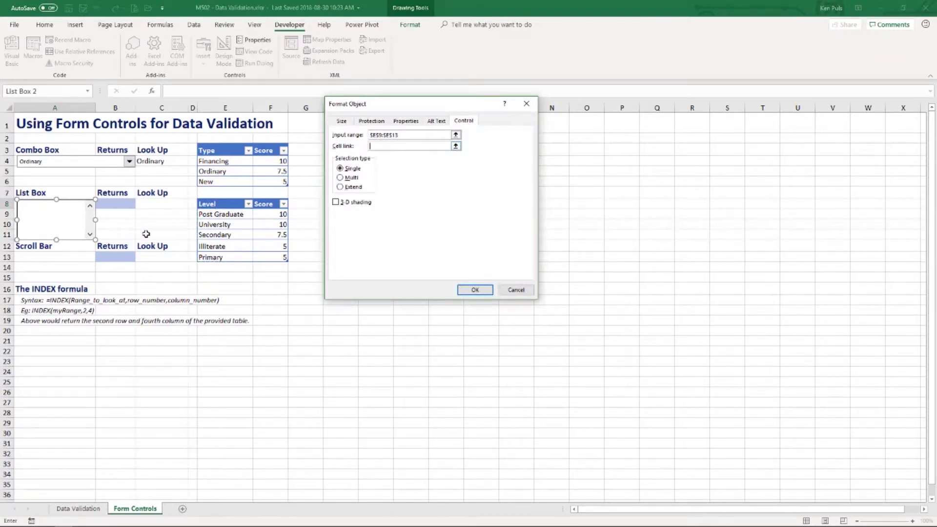
{"action": "left_click", "coordinate": [123, 205]}
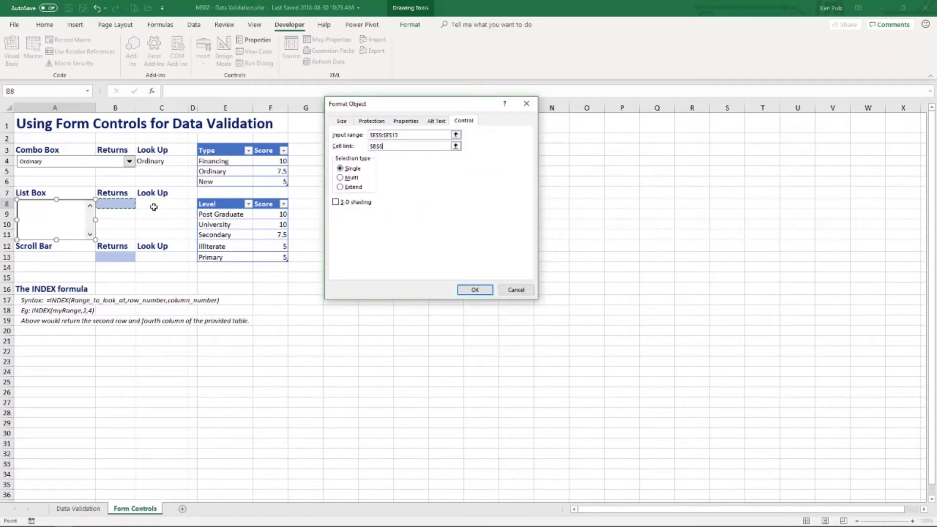
{"action": "left_click", "coordinate": [473, 290]}
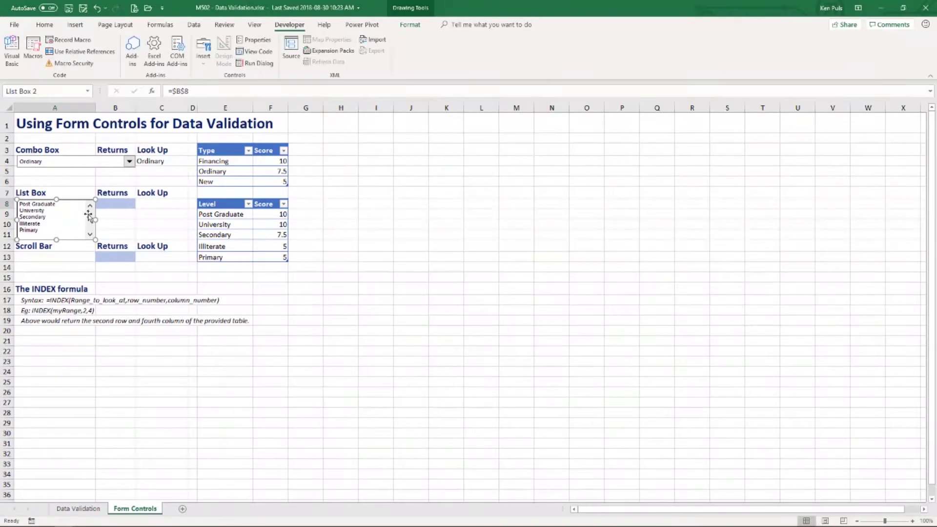
{"action": "left_click", "coordinate": [122, 227]}
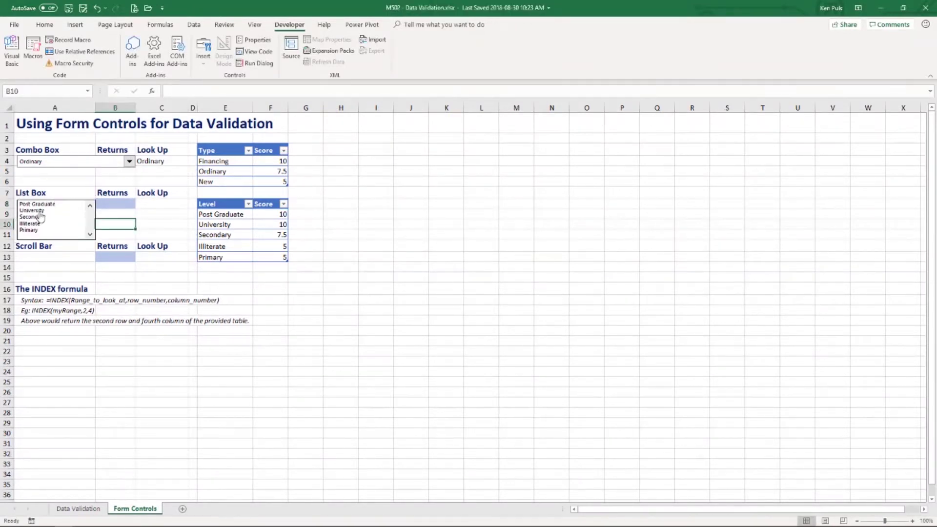
{"action": "left_click", "coordinate": [39, 216]}
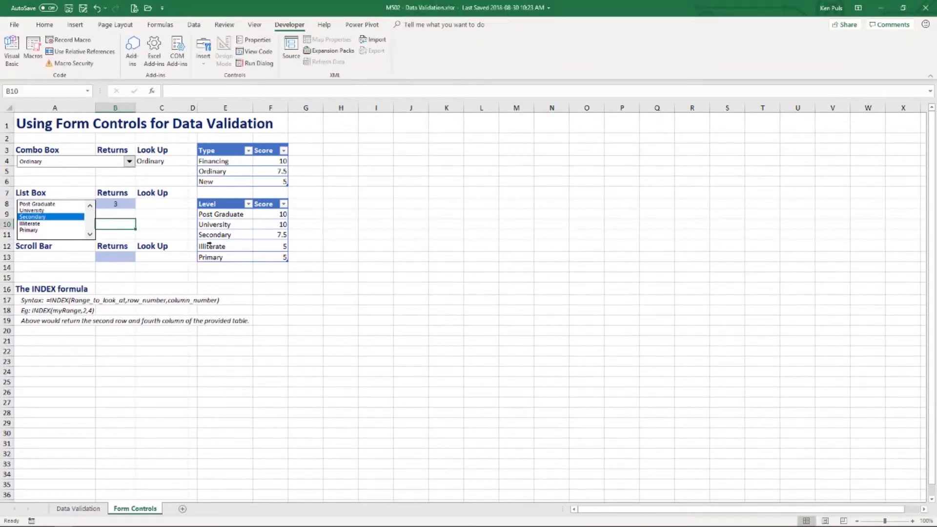
Enter =INDEX(Form_Education[Level],B8,1) in the list box's Look Up cell C8.
{"action": "left_click", "coordinate": [161, 205]}
{"action": "type", "text": "="}
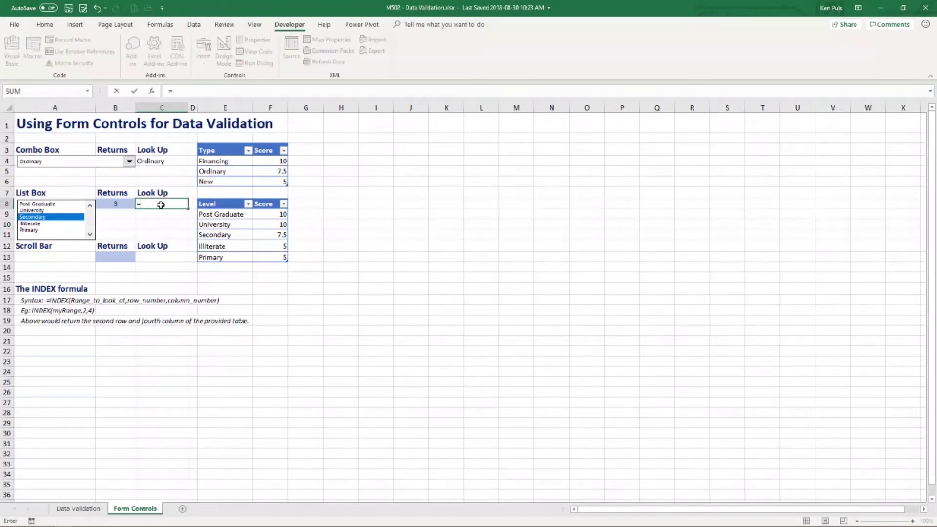
{"action": "type", "text": "IND"}
{"action": "key", "text": "Tab"}
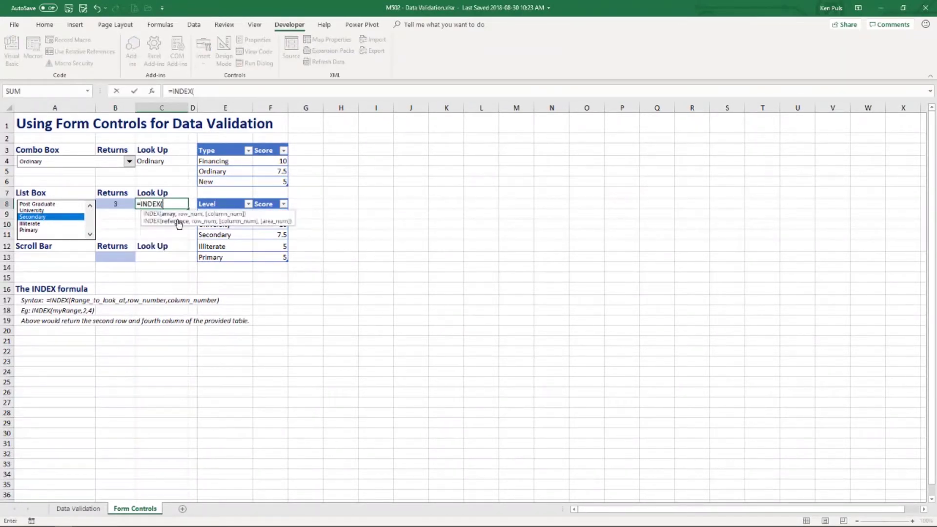
{"action": "left_click_drag", "start_coordinate": [215, 257], "coordinate": [217, 212]}
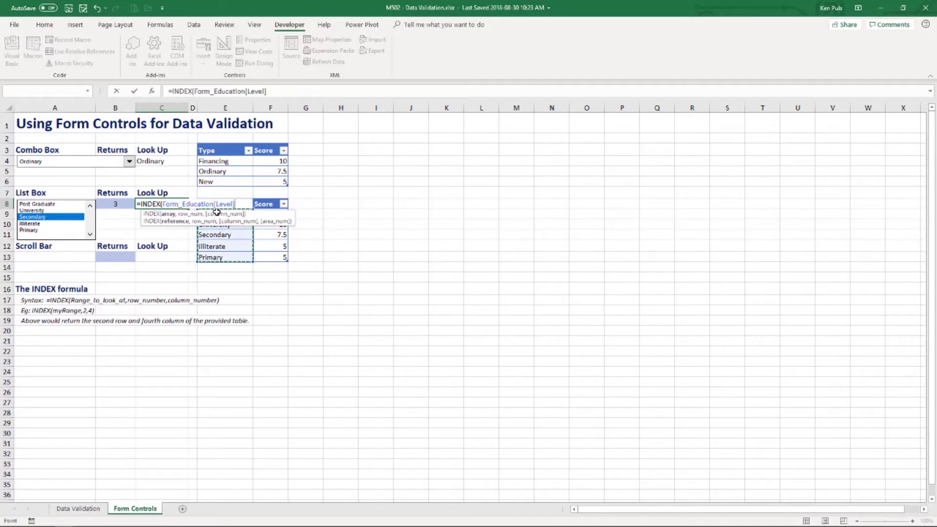
{"action": "type", "text": ","}
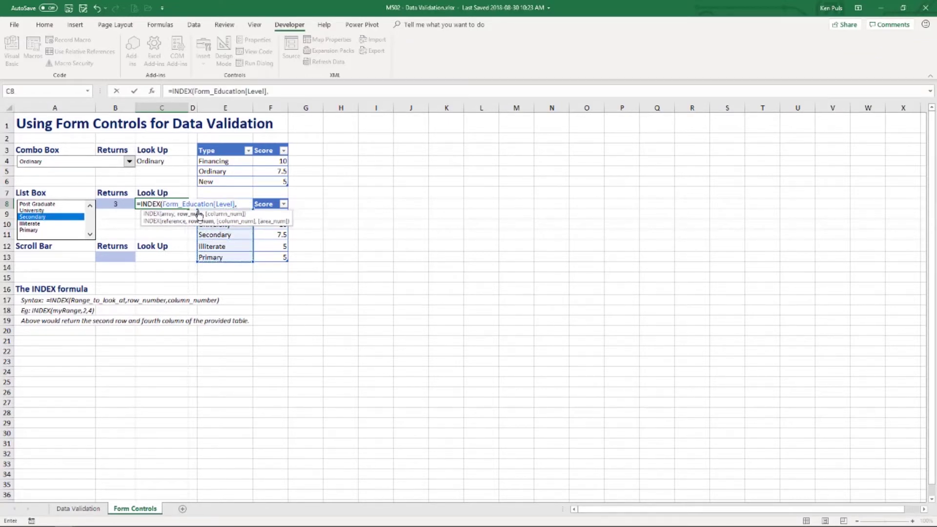
{"action": "left_click", "coordinate": [125, 204]}
{"action": "type", "text": ",1"}
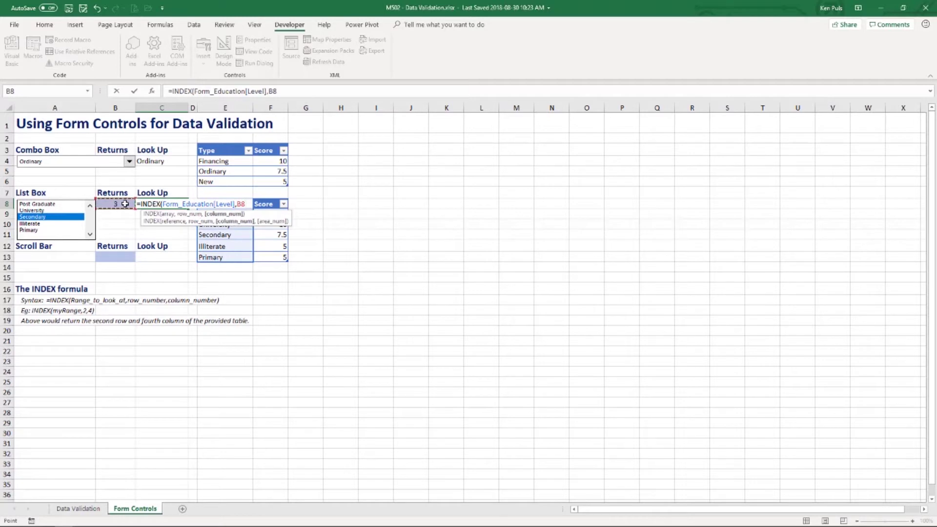
{"action": "type", "text": ")"}
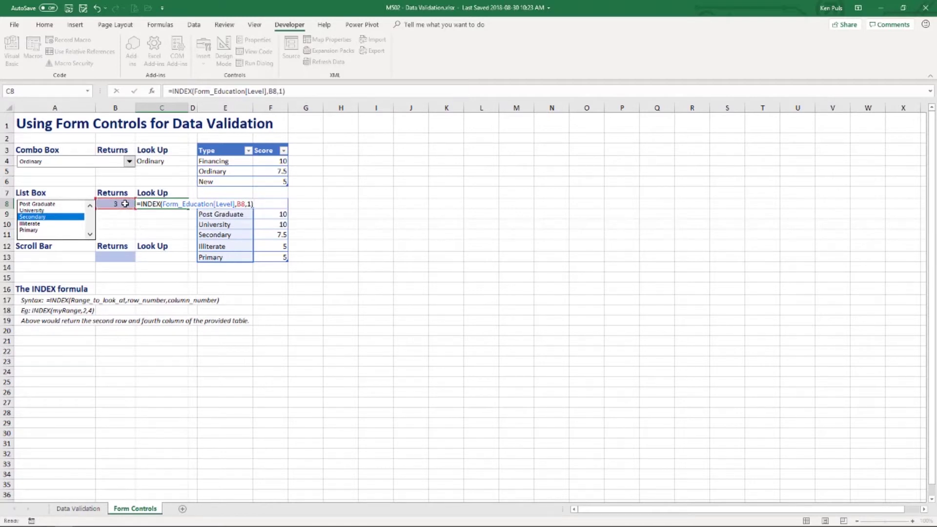
{"action": "key", "text": "Return"}
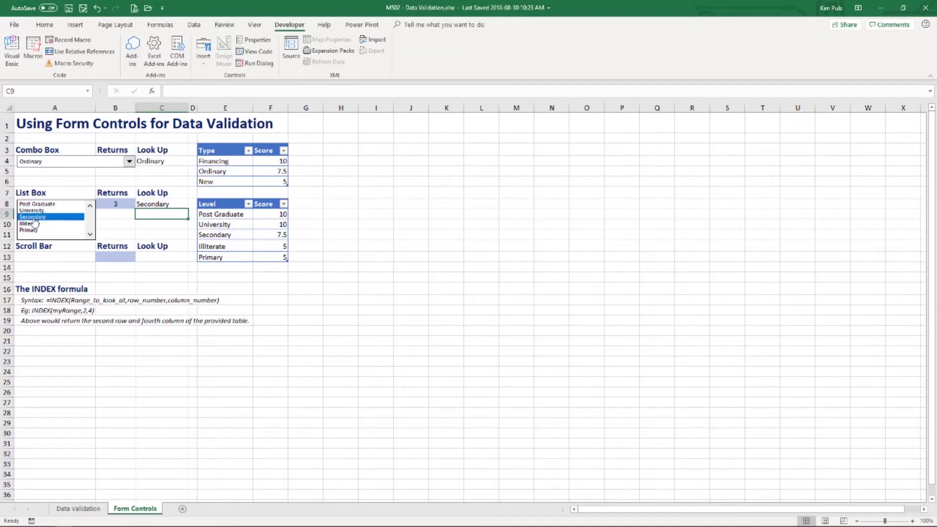
Shorten the list box to about two rows high, ending within row 9.
{"action": "right_click", "coordinate": [60, 231]}
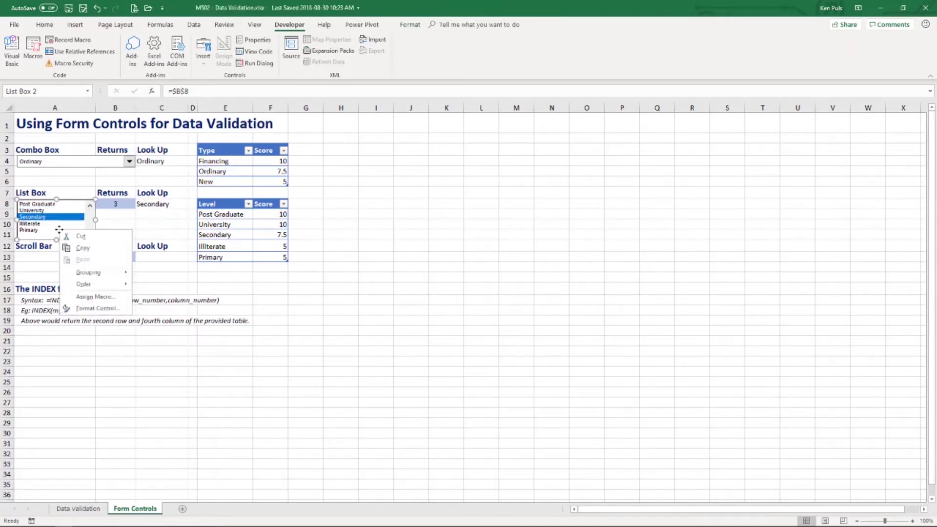
{"action": "key", "text": "Escape"}
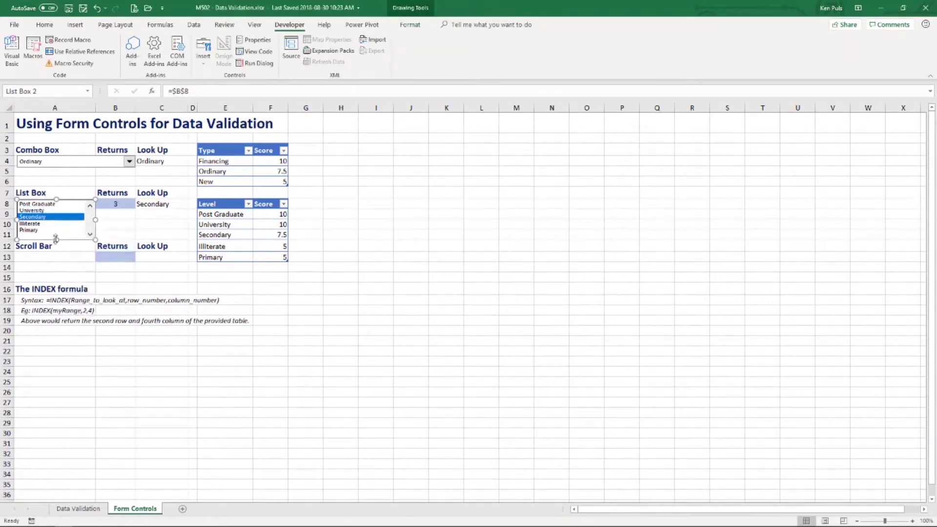
{"action": "left_click_drag", "start_coordinate": [56, 239], "coordinate": [56, 217]}
{"action": "left_click", "coordinate": [108, 232]}
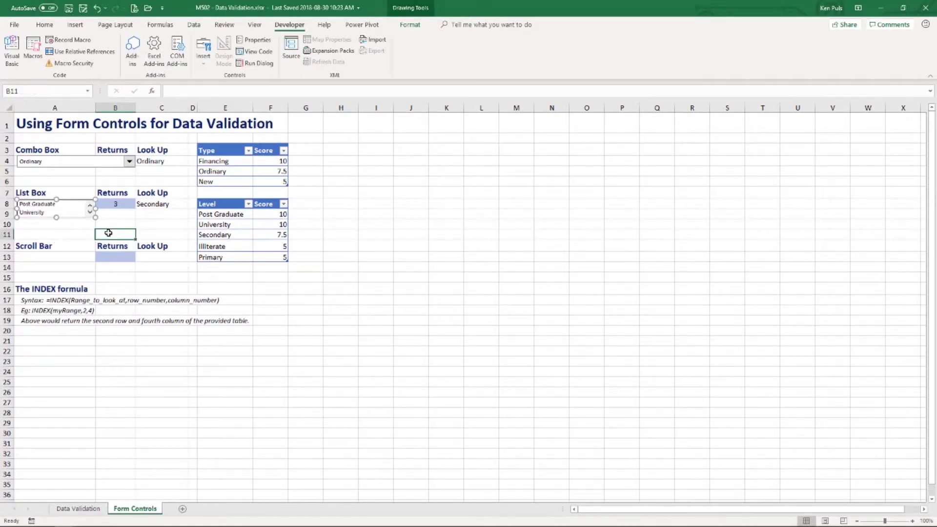
Test the shortened list box by scrolling through its entries and choosing Post Graduate.
{"action": "left_click", "coordinate": [91, 215]}
{"action": "left_click", "coordinate": [91, 215]}
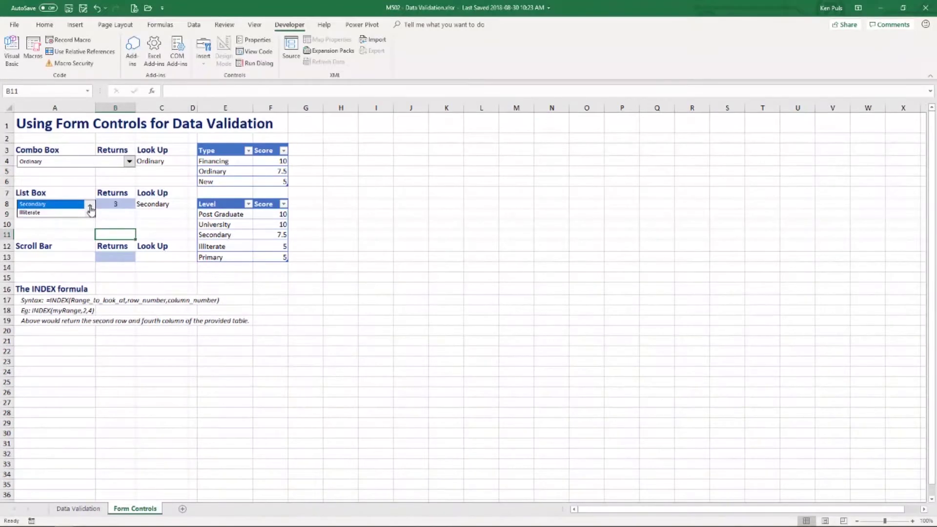
{"action": "left_click", "coordinate": [90, 206]}
{"action": "left_click", "coordinate": [91, 206]}
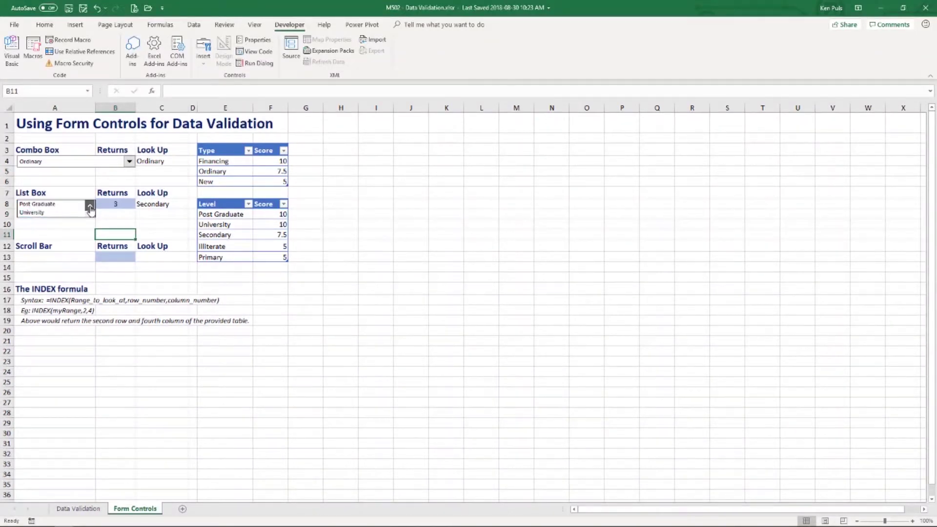
{"action": "left_click", "coordinate": [91, 214]}
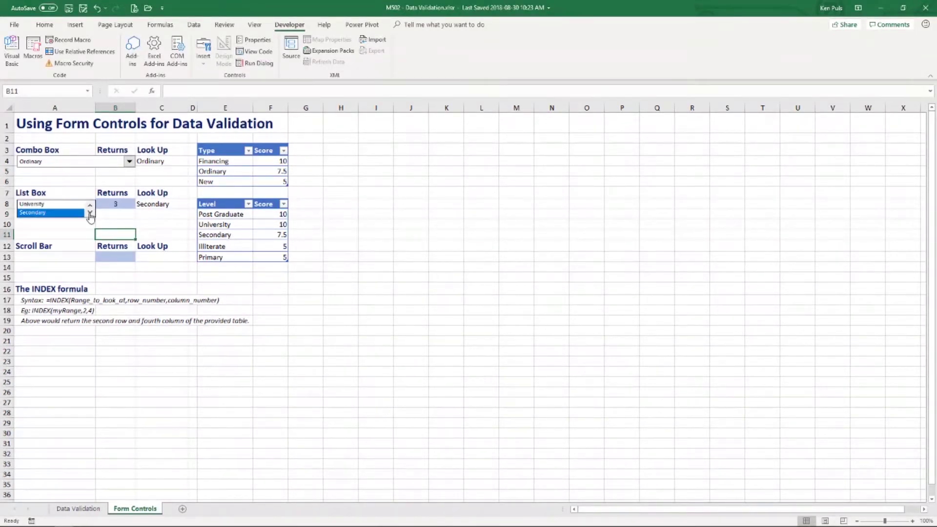
{"action": "left_click", "coordinate": [90, 206]}
{"action": "left_click", "coordinate": [54, 204]}
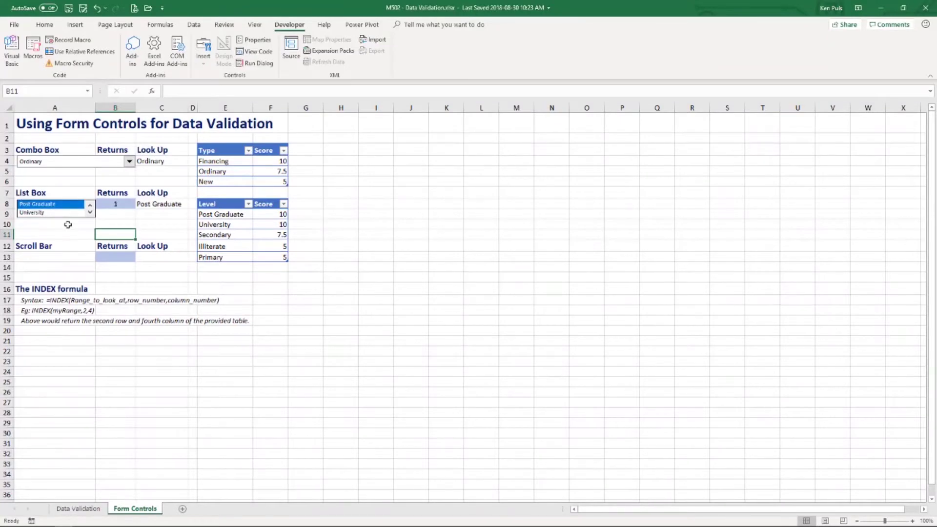
Insert a horizontal scroll bar form control across cell A13 under the Scroll Bar heading.
{"action": "left_click", "coordinate": [44, 258]}
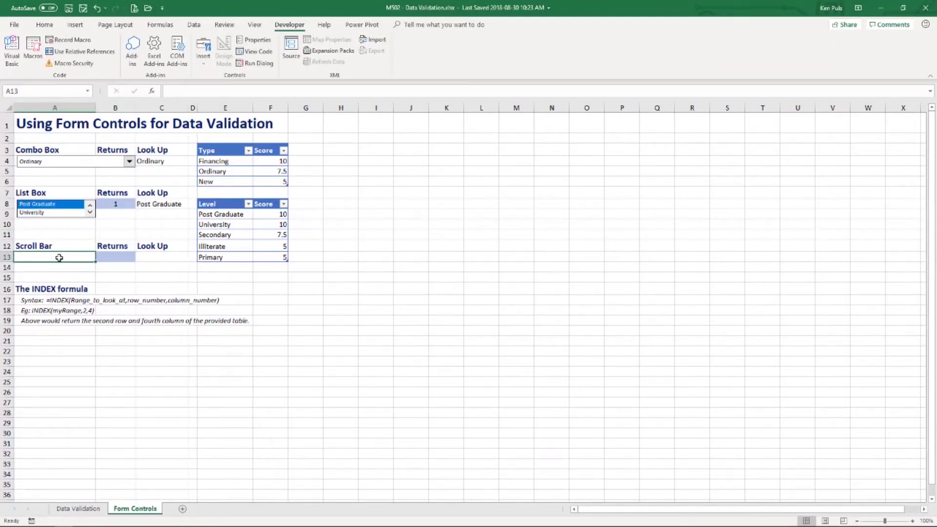
{"action": "left_click", "coordinate": [202, 54]}
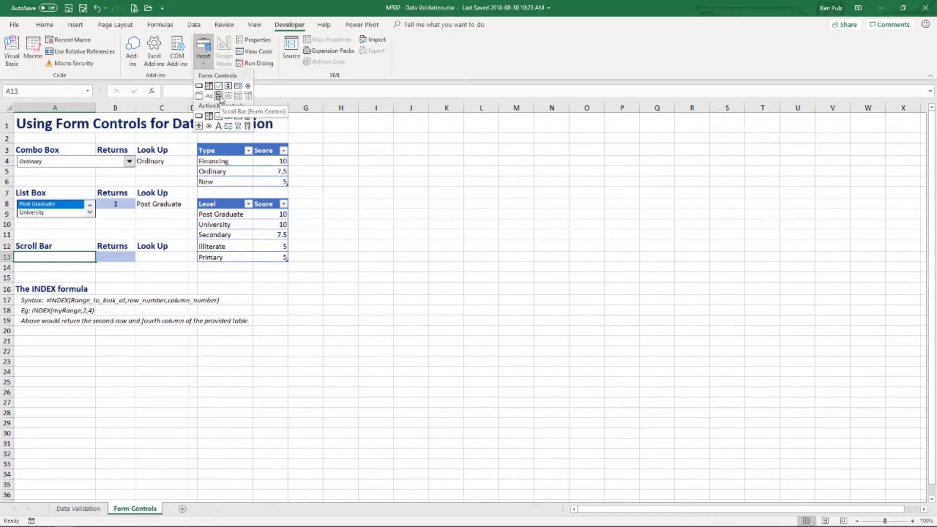
{"action": "left_click", "coordinate": [219, 97]}
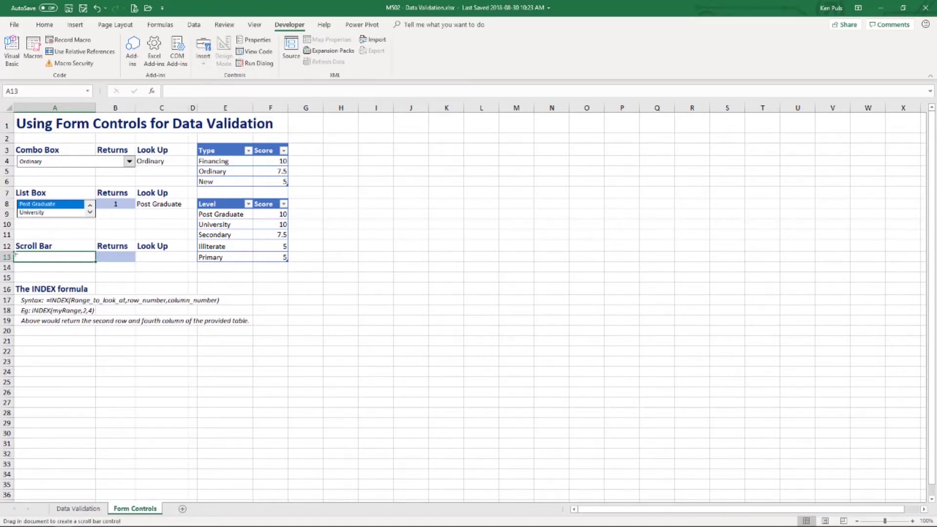
{"action": "left_click_drag", "start_coordinate": [16, 252], "coordinate": [95, 263]}
Set the scroll bar's current value to 1, minimum 1, maximum 5, page change 3 and cell link $B$13.
{"action": "right_click", "coordinate": [84, 259]}
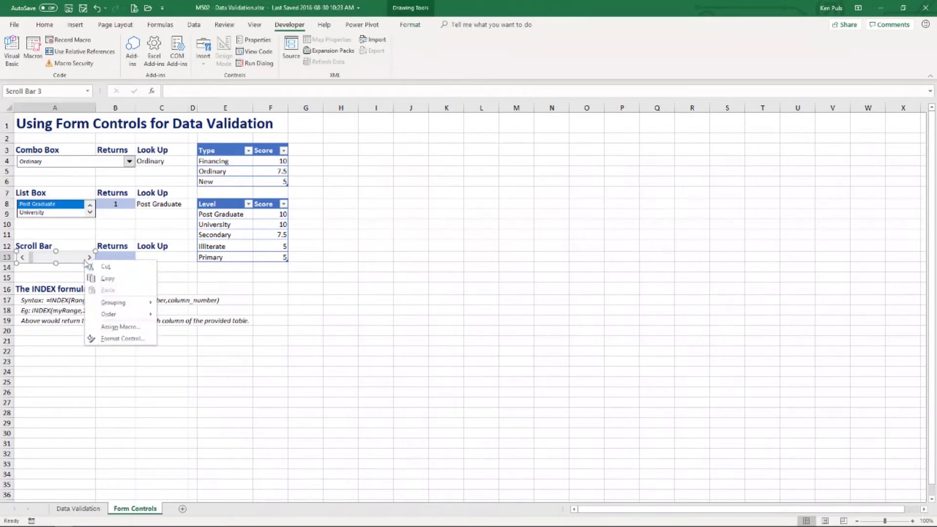
{"action": "left_click", "coordinate": [126, 341]}
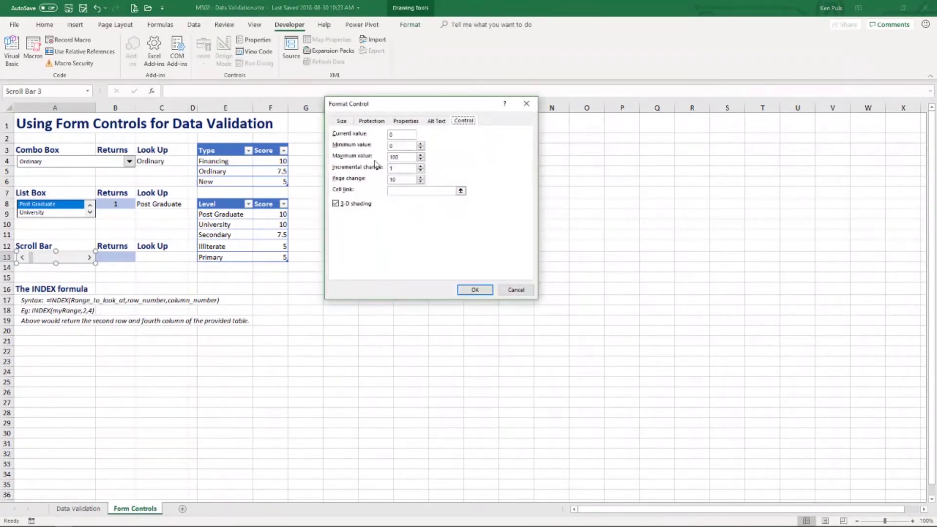
{"action": "left_click", "coordinate": [393, 135]}
{"action": "type", "text": "1"}
{"action": "key", "text": "Tab"}
{"action": "type", "text": "1"}
{"action": "key", "text": "Tab"}
{"action": "double_click", "coordinate": [392, 180]}
{"action": "type", "text": "3"}
{"action": "left_click", "coordinate": [406, 191]}
{"action": "left_click", "coordinate": [123, 257]}
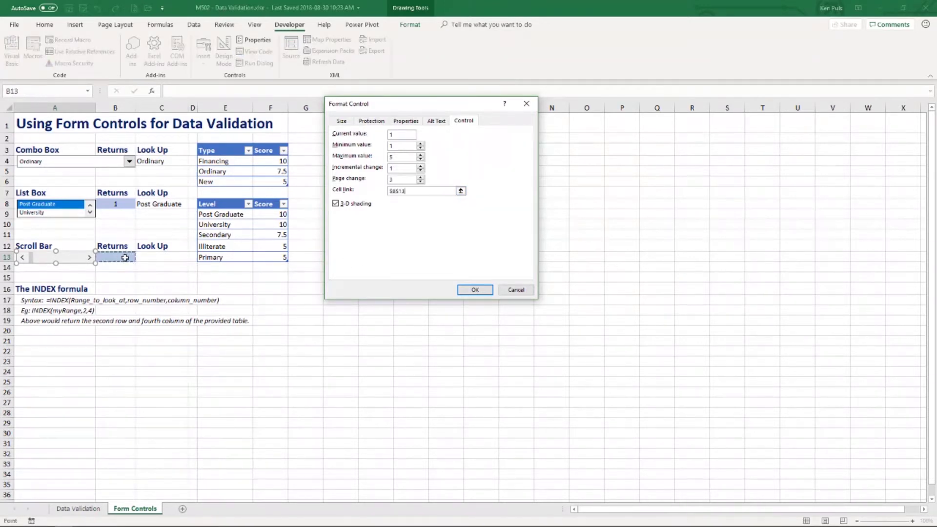
{"action": "left_click", "coordinate": [474, 291]}
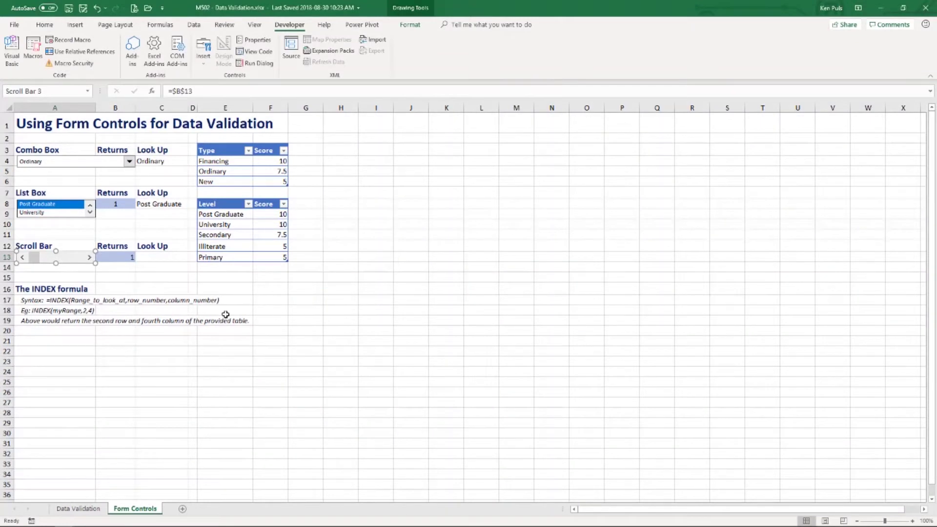
Test the scroll bar by stepping up through its values, paging back, and moving its slider to 5.
{"action": "left_click", "coordinate": [91, 277]}
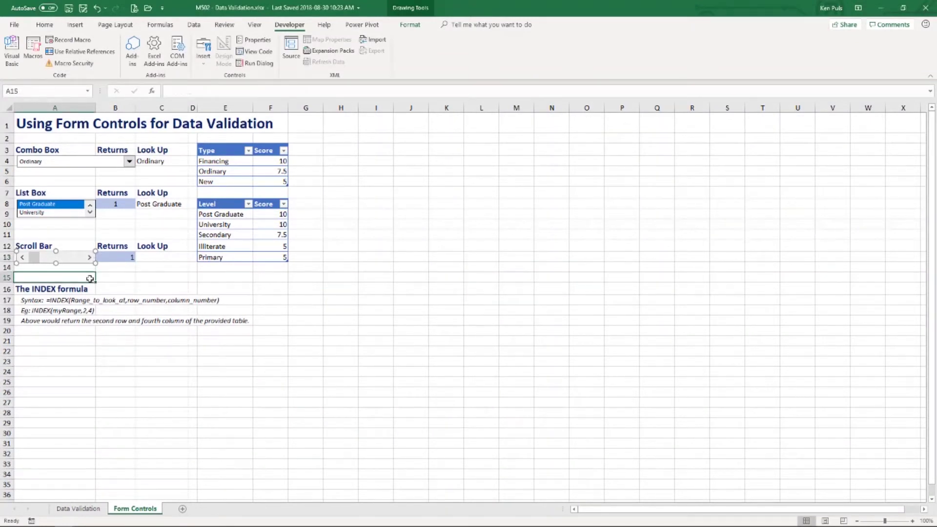
{"action": "left_click", "coordinate": [90, 263]}
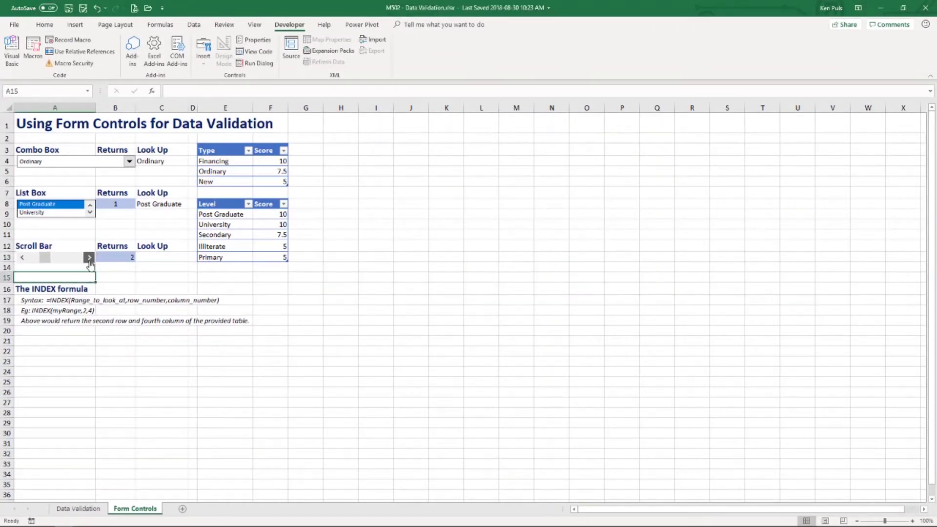
{"action": "left_click", "coordinate": [90, 262]}
{"action": "left_click", "coordinate": [90, 262]}
{"action": "left_click", "coordinate": [89, 263]}
{"action": "left_click", "coordinate": [43, 262]}
{"action": "left_click_drag", "start_coordinate": [43, 263], "coordinate": [71, 263]}
Enter =INDEX(Form_Education,B13,2) in cell C13 to look up the score for the scroll bar's value.
{"action": "left_click", "coordinate": [159, 257]}
{"action": "type", "text": "=index"}
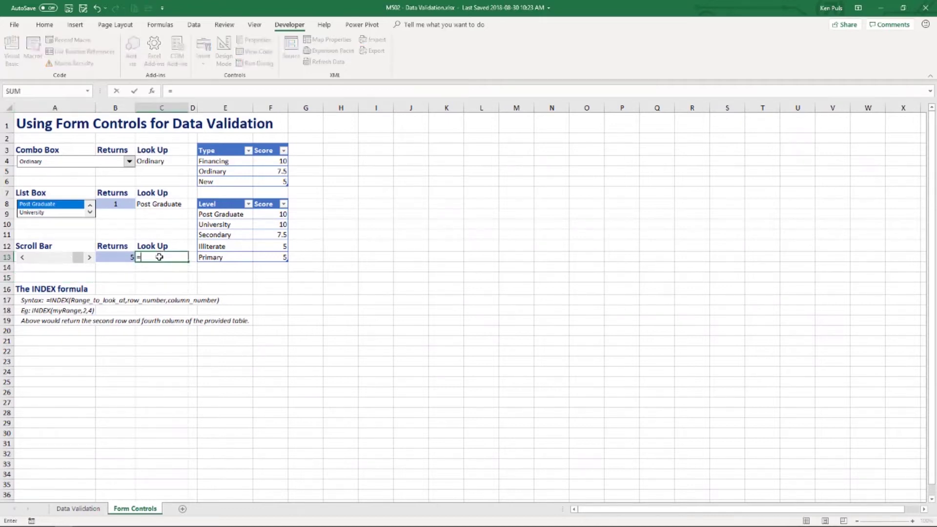
{"action": "key", "text": "Tab"}
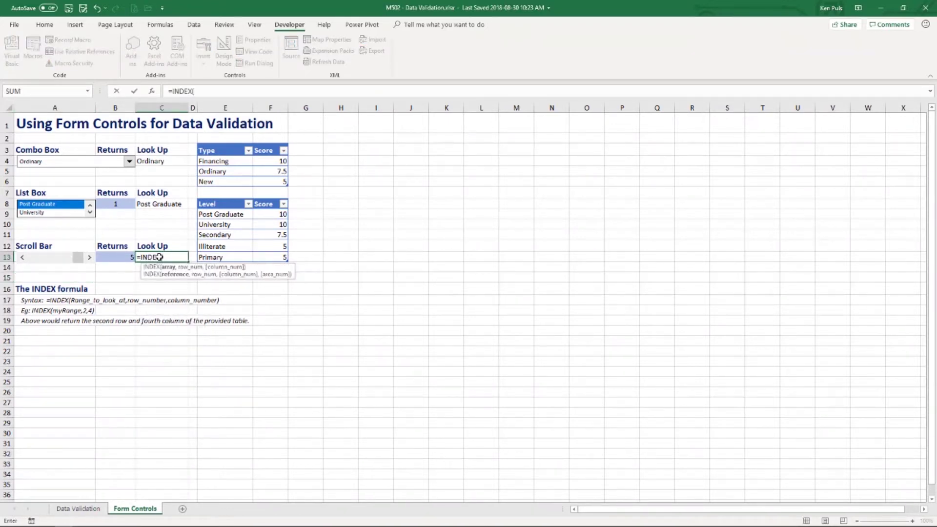
{"action": "left_click_drag", "start_coordinate": [234, 214], "coordinate": [269, 258]}
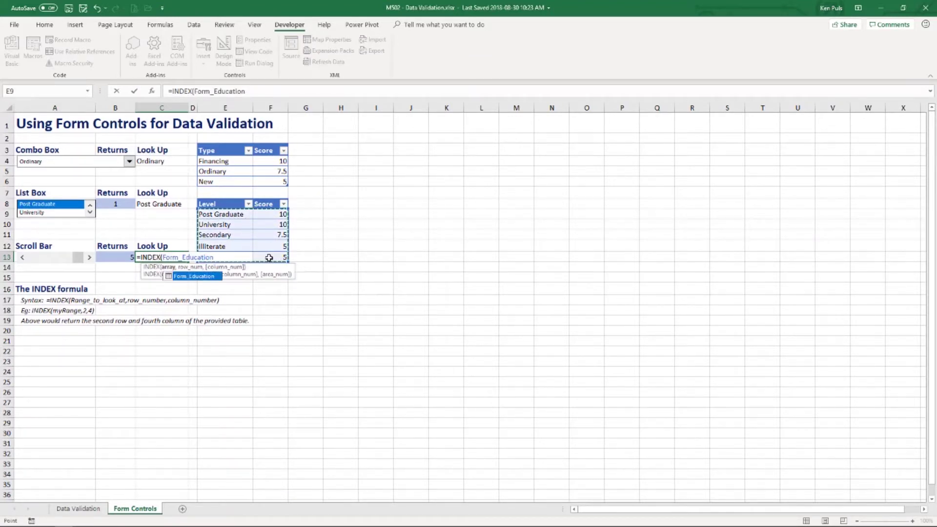
{"action": "type", "text": ","}
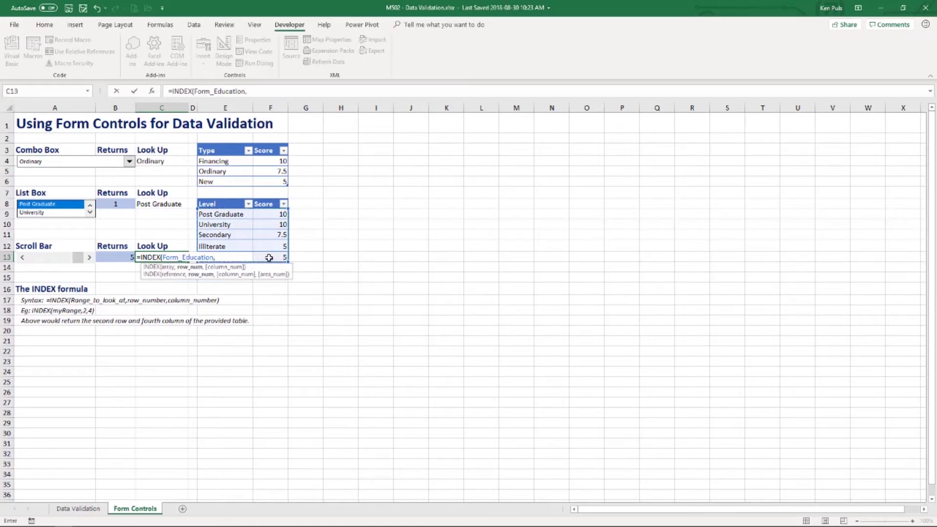
{"action": "left_click", "coordinate": [119, 258]}
{"action": "type", "text": ","}
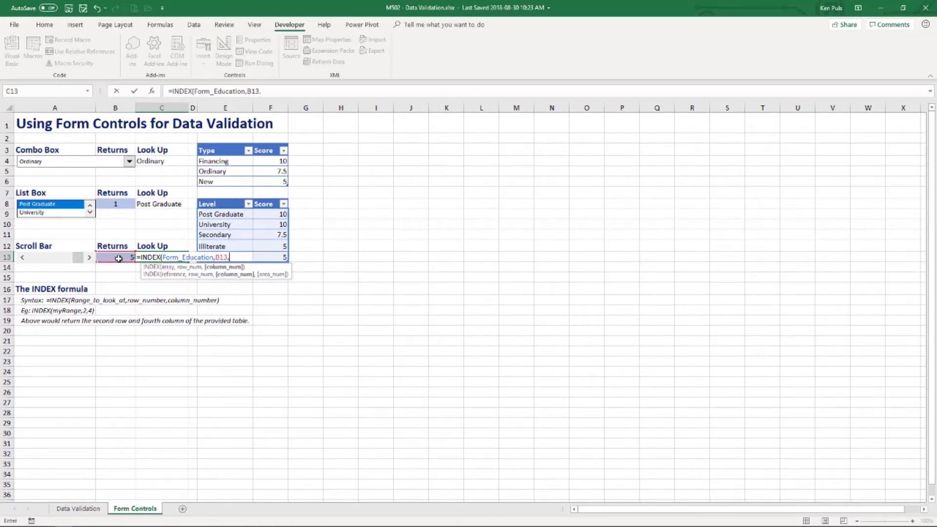
{"action": "type", "text": "2)"}
{"action": "key", "text": "Return"}
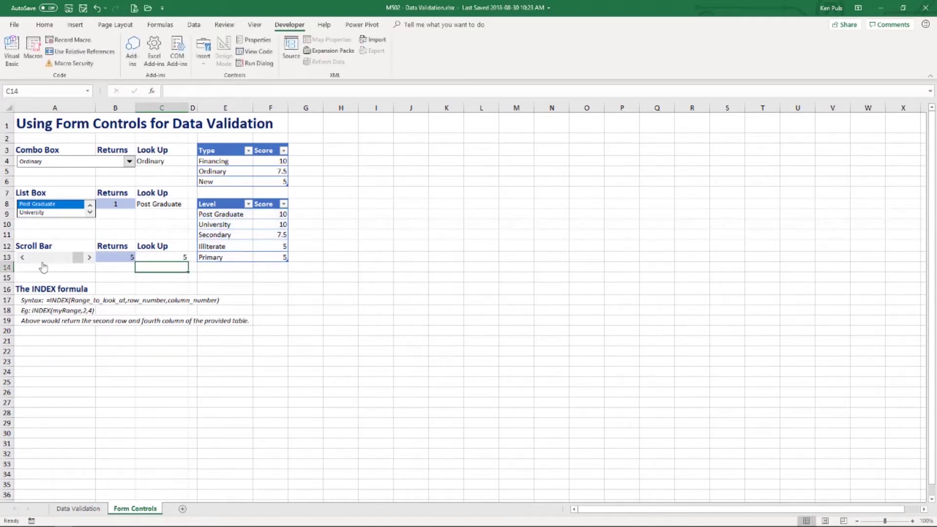
Test the score lookup by stepping the scroll bar down to 1, and switch to the Data Validation sheet.
{"action": "left_click", "coordinate": [23, 258]}
{"action": "left_click", "coordinate": [22, 258]}
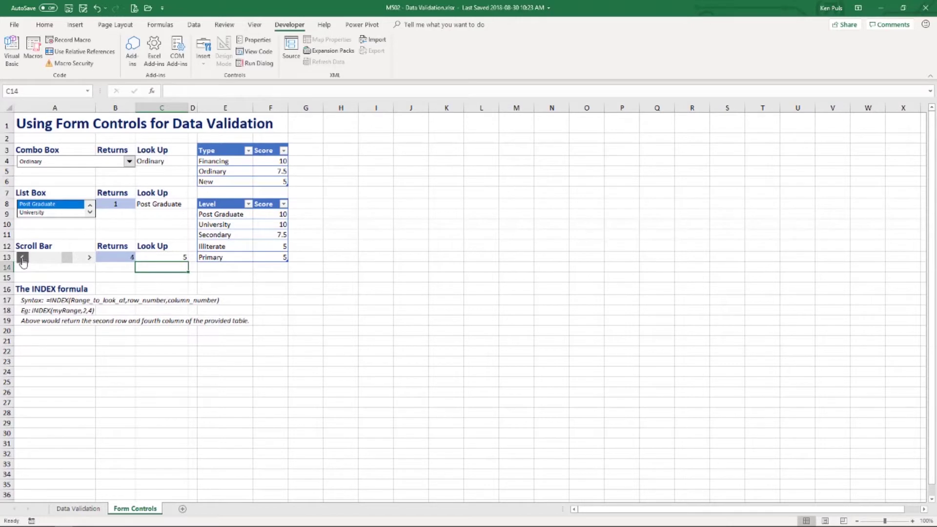
{"action": "left_click", "coordinate": [22, 258]}
{"action": "left_click", "coordinate": [22, 259]}
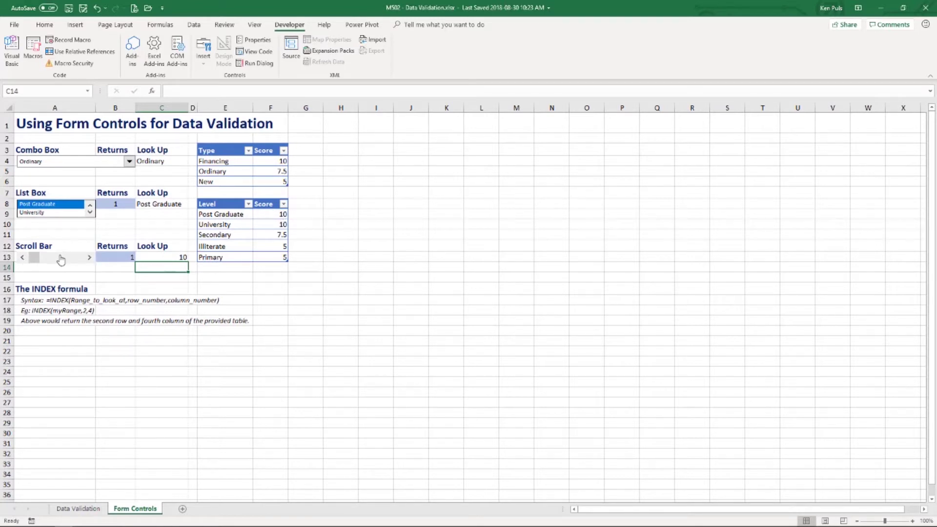
{"action": "left_click", "coordinate": [78, 509]}
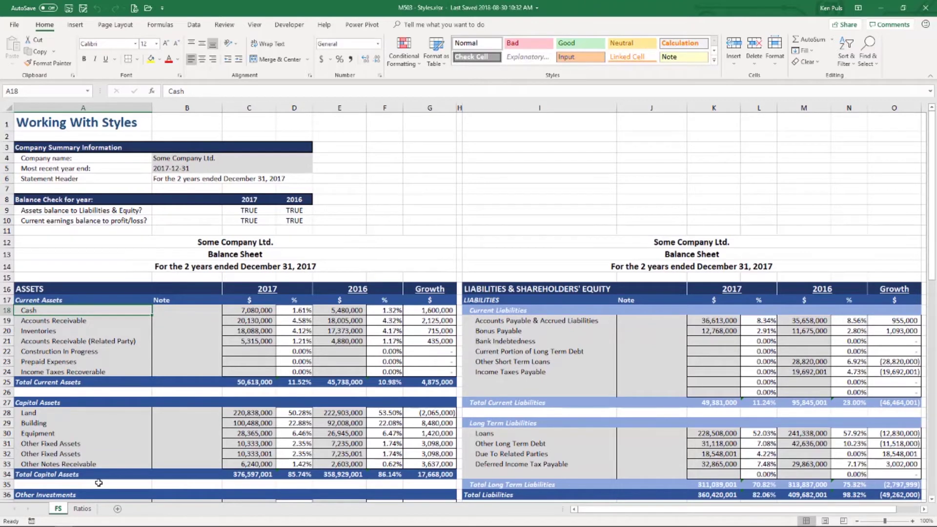
Preview the built-in themed cell styles on the Current Assets header row A17:G17 without applying one.
{"action": "left_click_drag", "start_coordinate": [28, 299], "coordinate": [420, 304]}
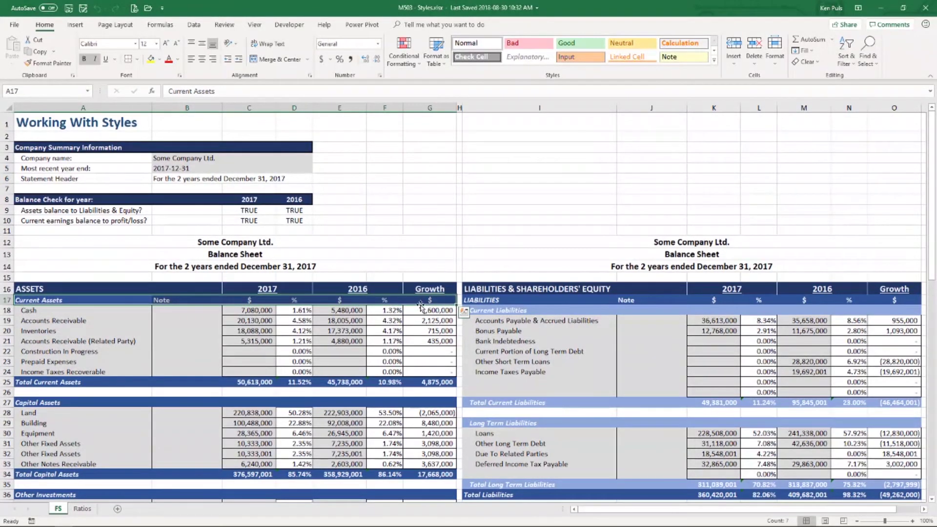
{"action": "left_click", "coordinate": [714, 62]}
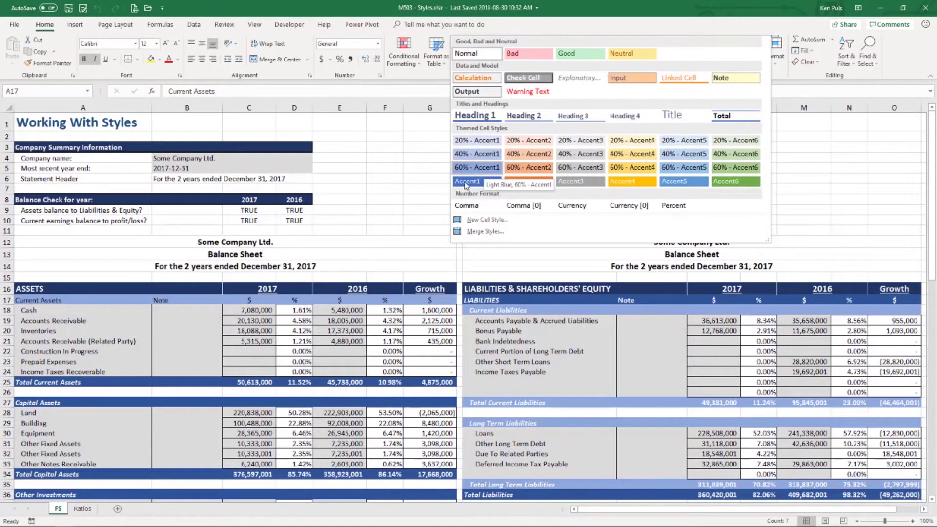
{"action": "left_click", "coordinate": [42, 311]}
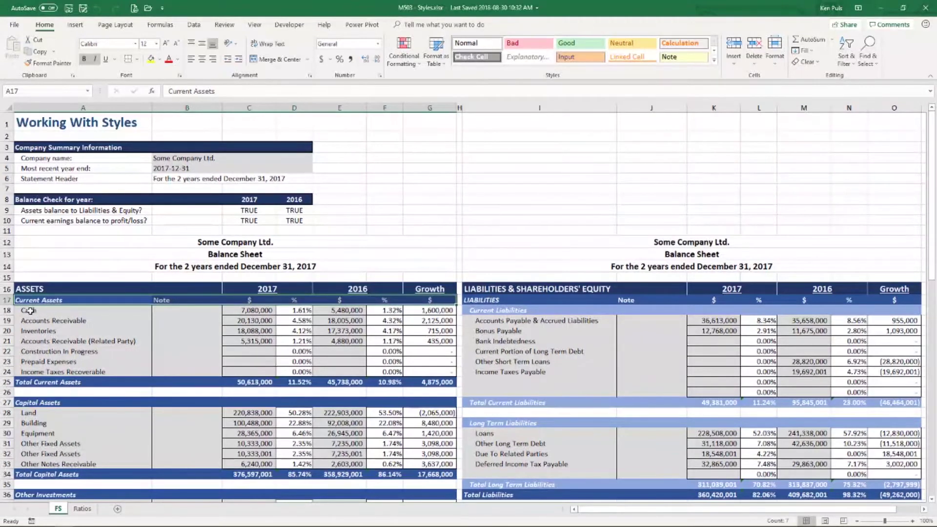
Start a new cell style named DE_Text based on the current asset label and note cells A18:B24.
{"action": "left_click_drag", "start_coordinate": [42, 310], "coordinate": [175, 372]}
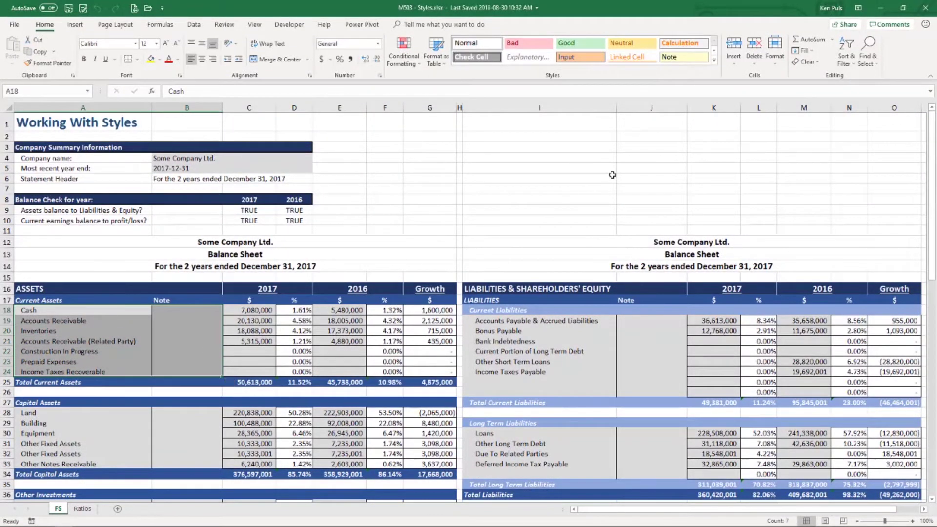
{"action": "left_click", "coordinate": [714, 61]}
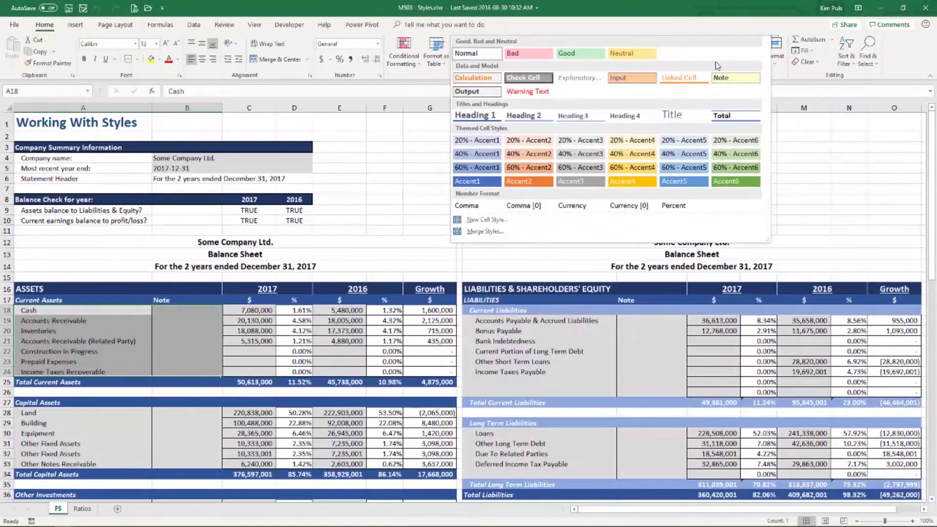
{"action": "left_click", "coordinate": [495, 220]}
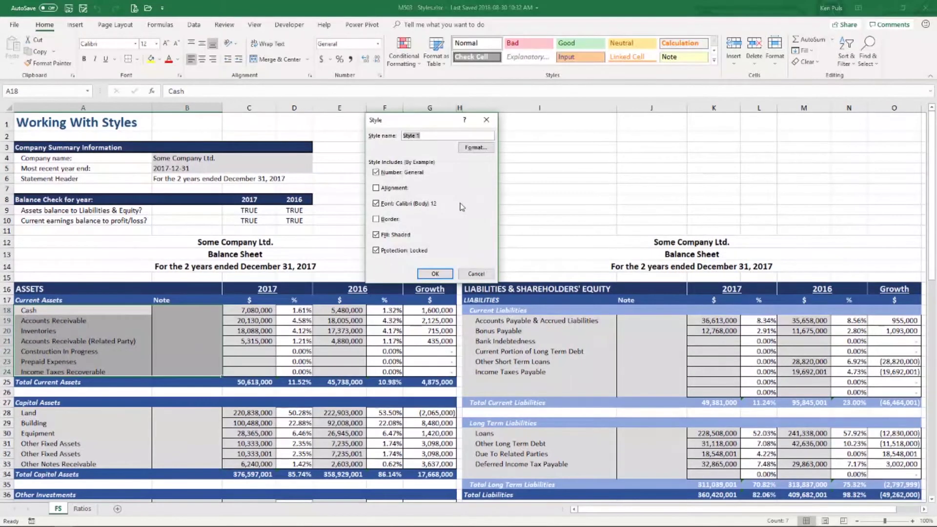
{"action": "type", "text": "DL_Text"}
Give the new style a light gold fill, review its alignment, font and border settings, and save it.
{"action": "left_click", "coordinate": [475, 148]}
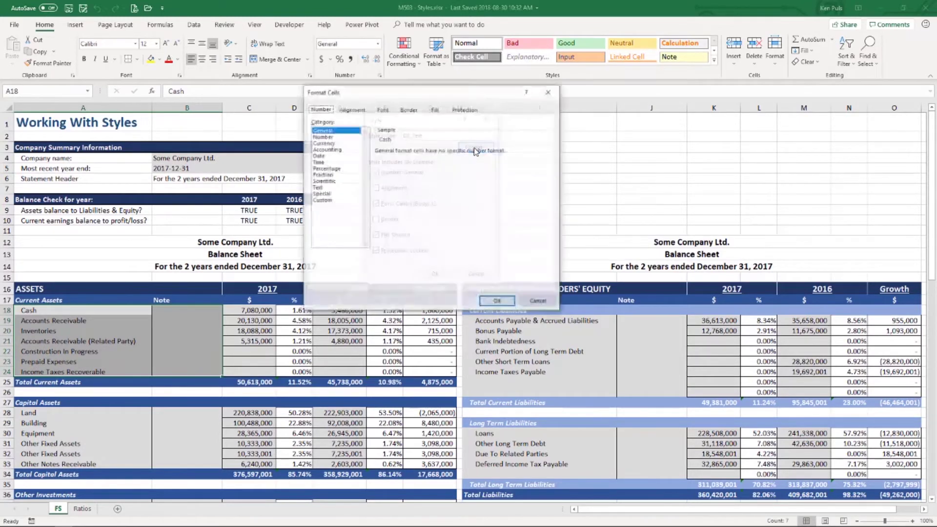
{"action": "left_click", "coordinate": [441, 110]}
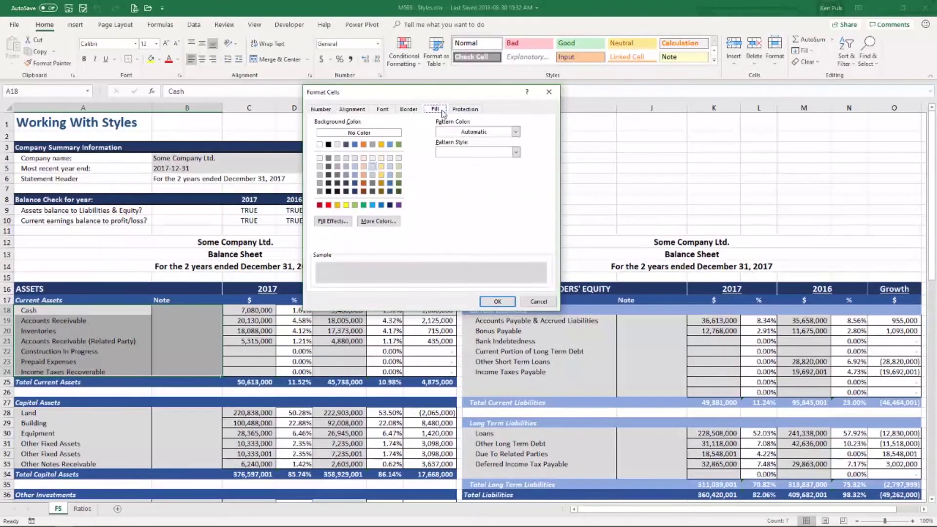
{"action": "left_click", "coordinate": [382, 167]}
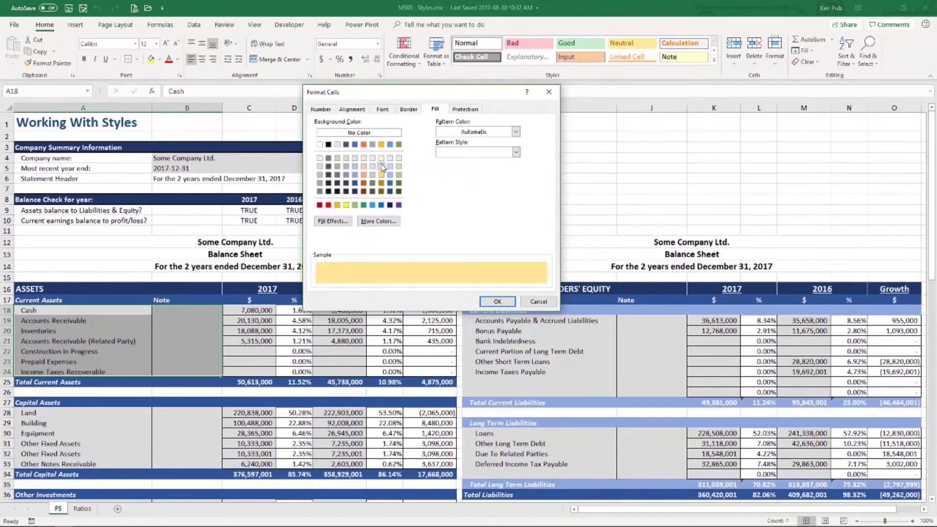
{"action": "left_click", "coordinate": [359, 113]}
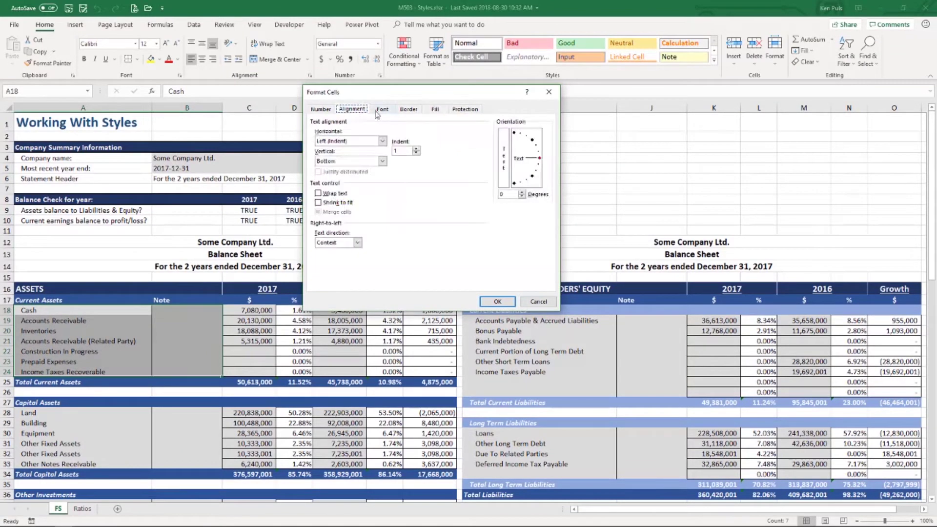
{"action": "left_click", "coordinate": [378, 112]}
{"action": "left_click", "coordinate": [409, 111]}
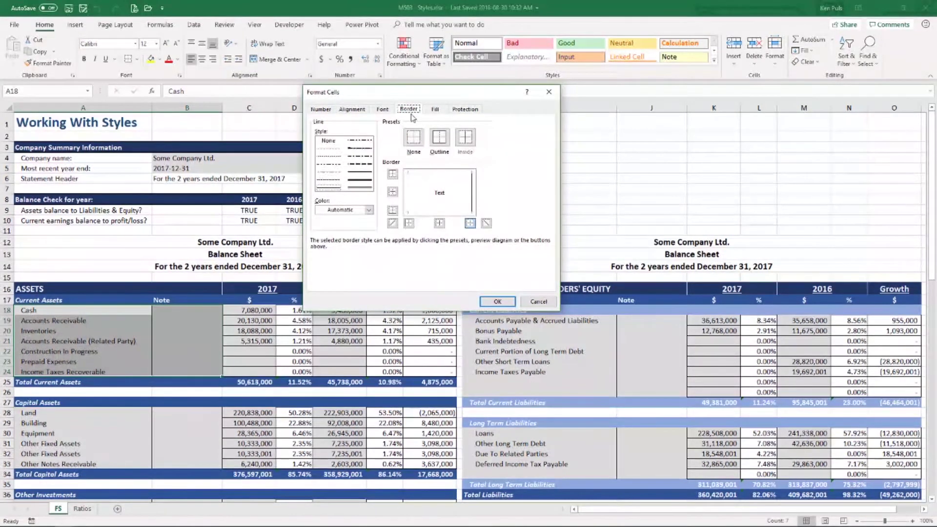
{"action": "left_click", "coordinate": [434, 110]}
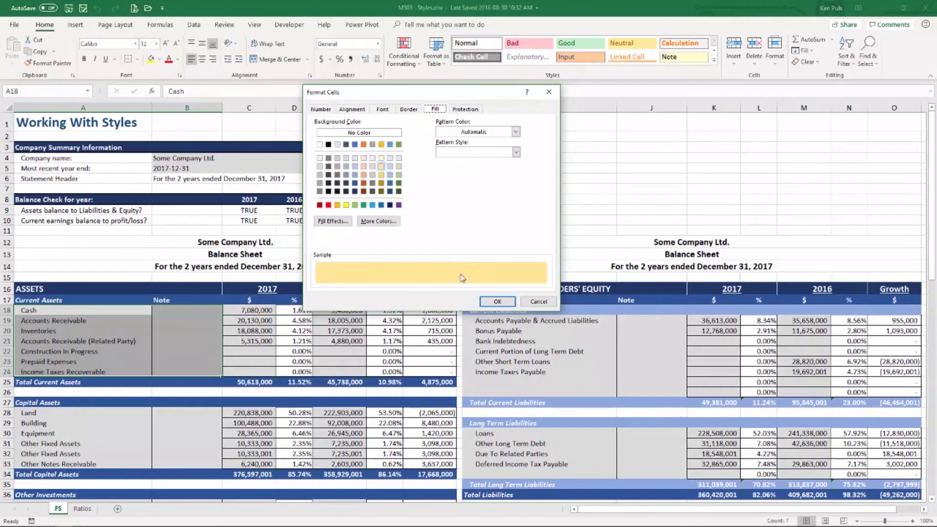
{"action": "left_click", "coordinate": [496, 302]}
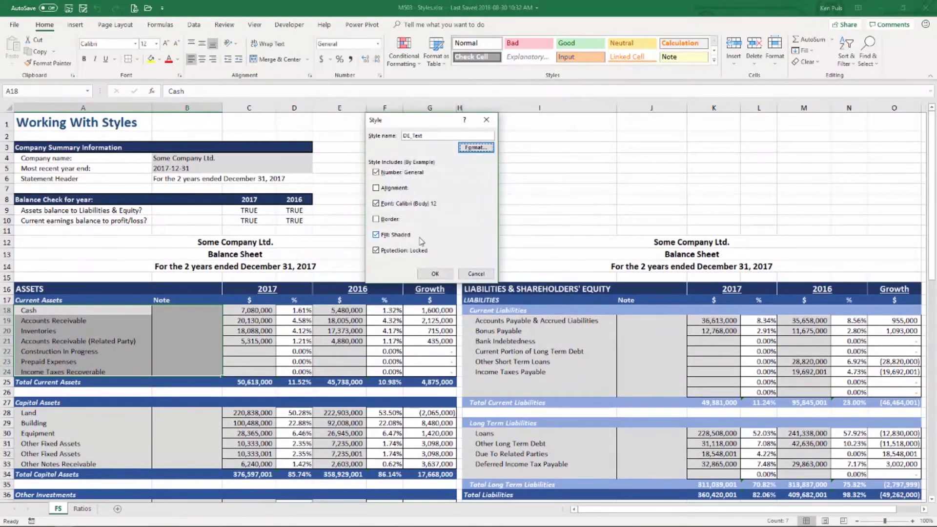
{"action": "left_click", "coordinate": [427, 275]}
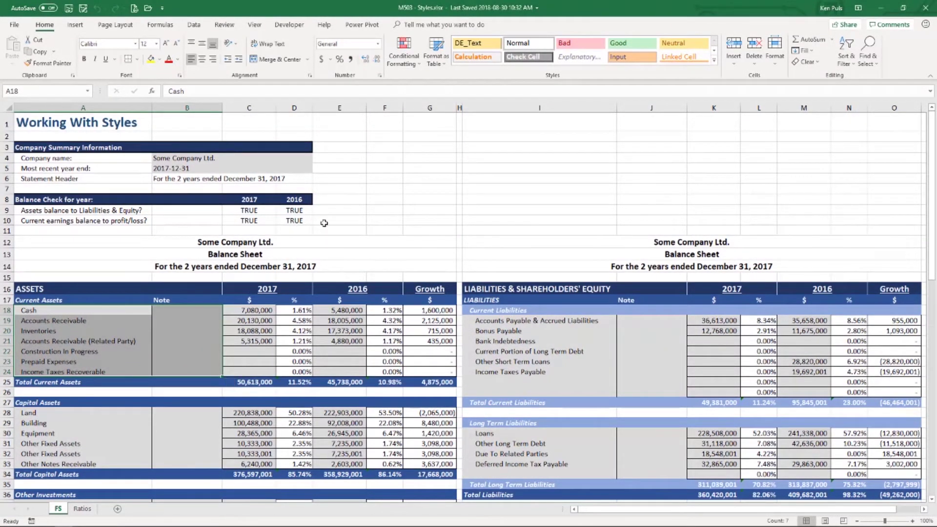
Apply the DE_Text style to the balance sheet label and note cells A18:B24, I19:J26, I30:J34 and A28:B33.
{"action": "left_click", "coordinate": [714, 60]}
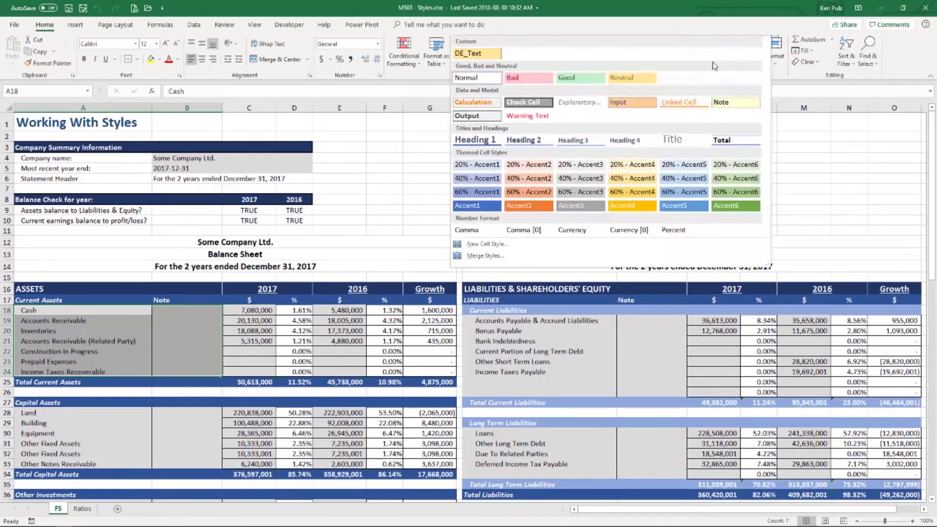
{"action": "left_click", "coordinate": [484, 53]}
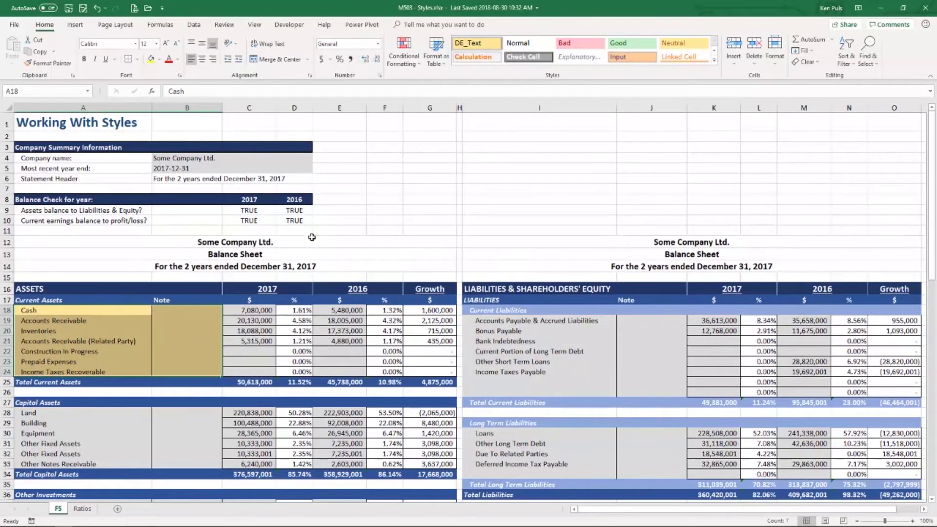
{"action": "left_click_drag", "start_coordinate": [478, 320], "coordinate": [641, 391]}
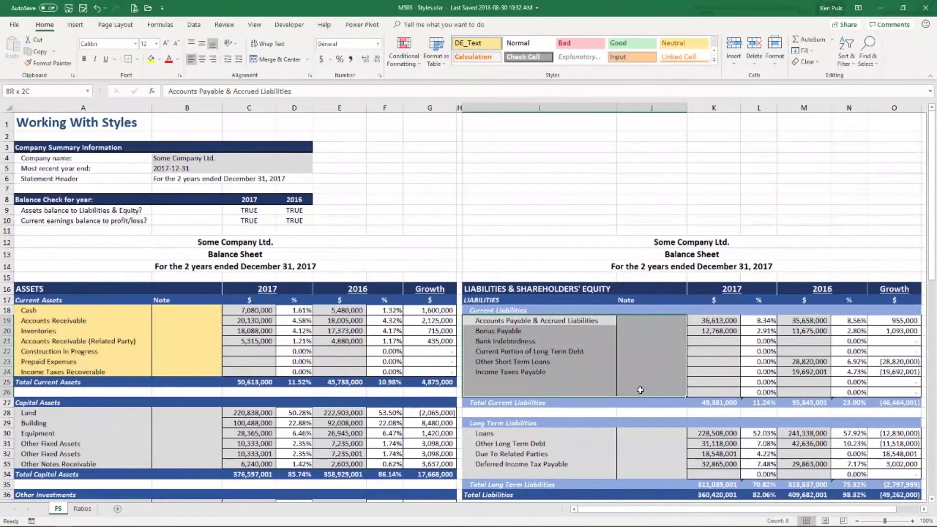
{"action": "left_click", "coordinate": [478, 46]}
{"action": "left_click_drag", "start_coordinate": [483, 433], "coordinate": [635, 471]}
{"action": "left_click", "coordinate": [477, 45]}
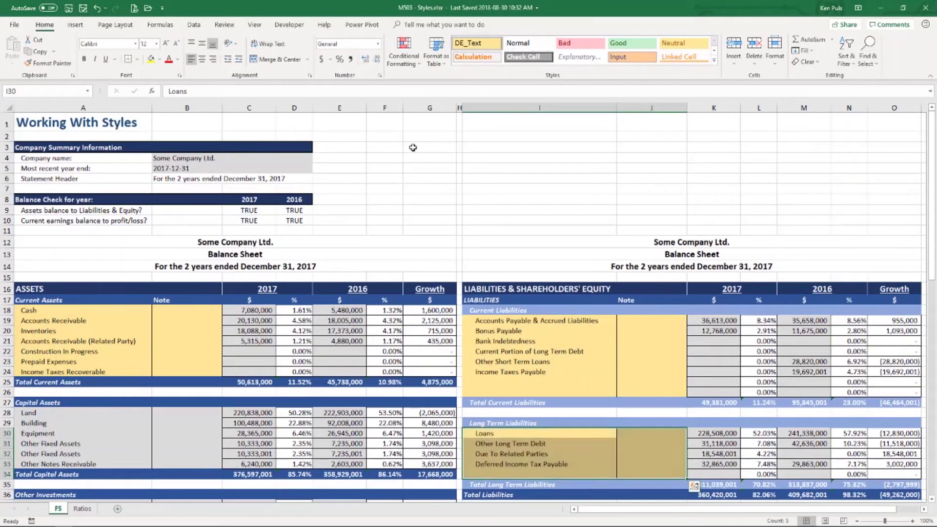
{"action": "left_click_drag", "start_coordinate": [54, 414], "coordinate": [185, 450]}
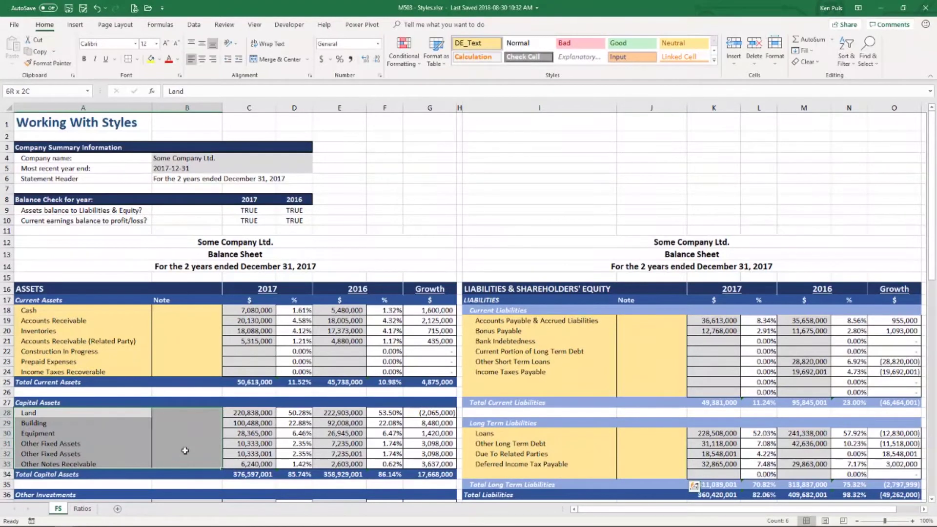
{"action": "left_click", "coordinate": [479, 56]}
{"action": "left_click", "coordinate": [477, 44]}
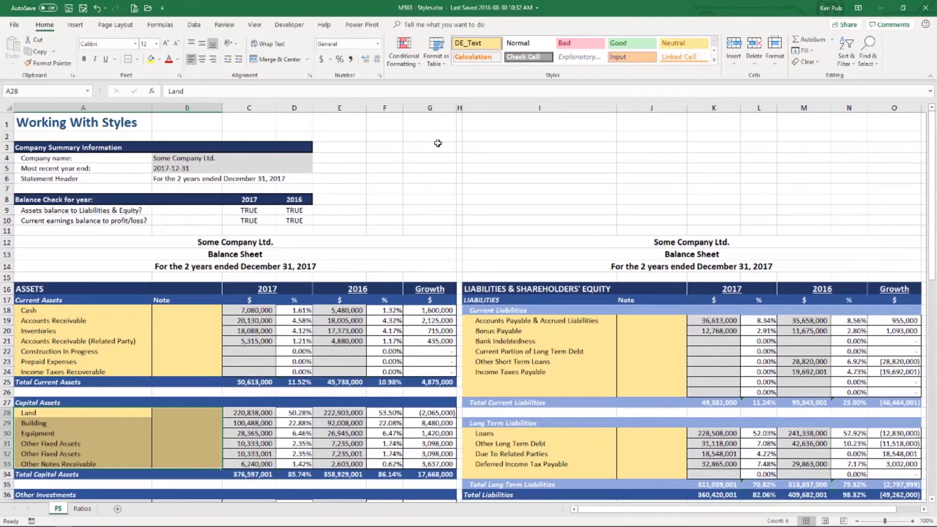
Modify the DE_Text style so its fill is light green.
{"action": "right_click", "coordinate": [487, 49]}
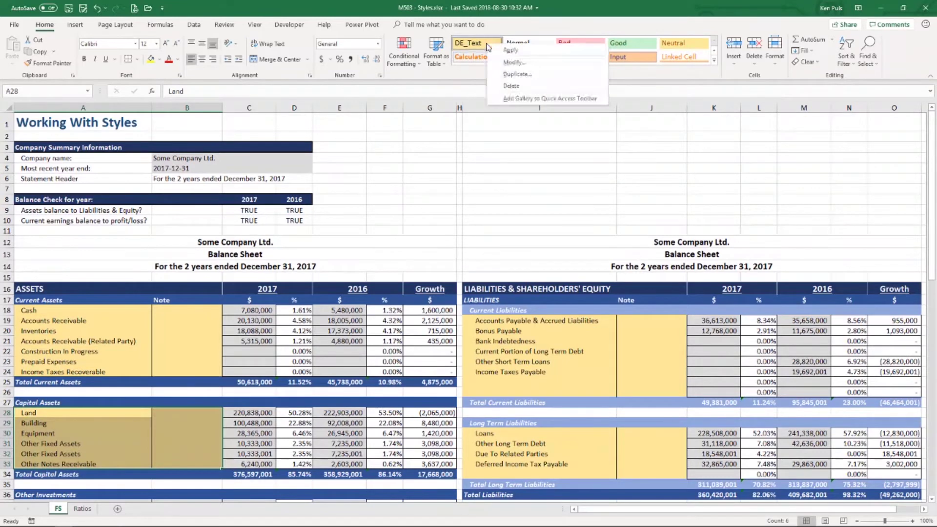
{"action": "left_click", "coordinate": [513, 63]}
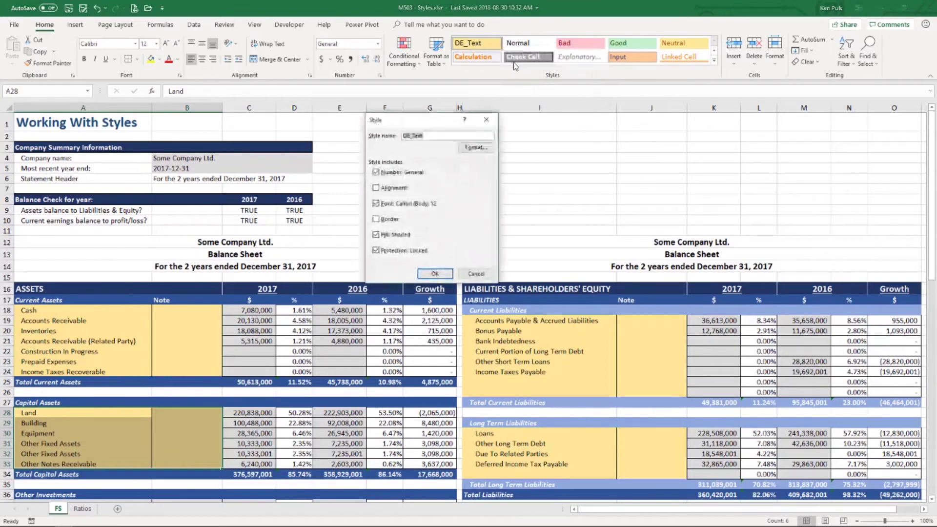
{"action": "left_click", "coordinate": [476, 148]}
{"action": "left_click", "coordinate": [433, 109]}
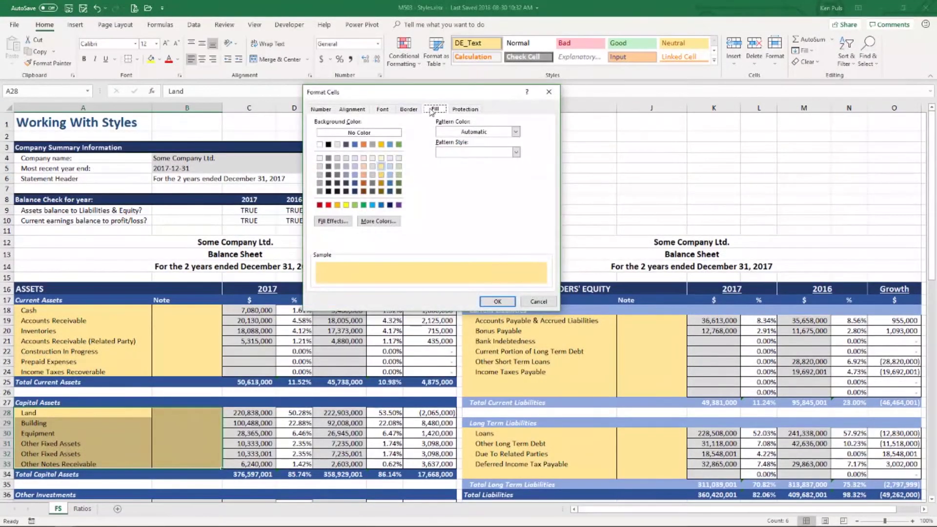
{"action": "left_click", "coordinate": [398, 166]}
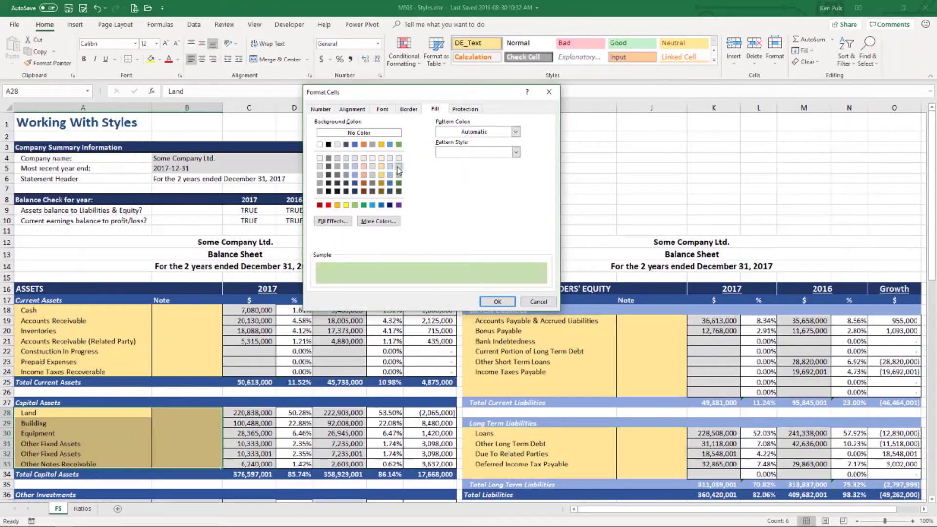
{"action": "left_click", "coordinate": [488, 302]}
{"action": "left_click", "coordinate": [442, 275]}
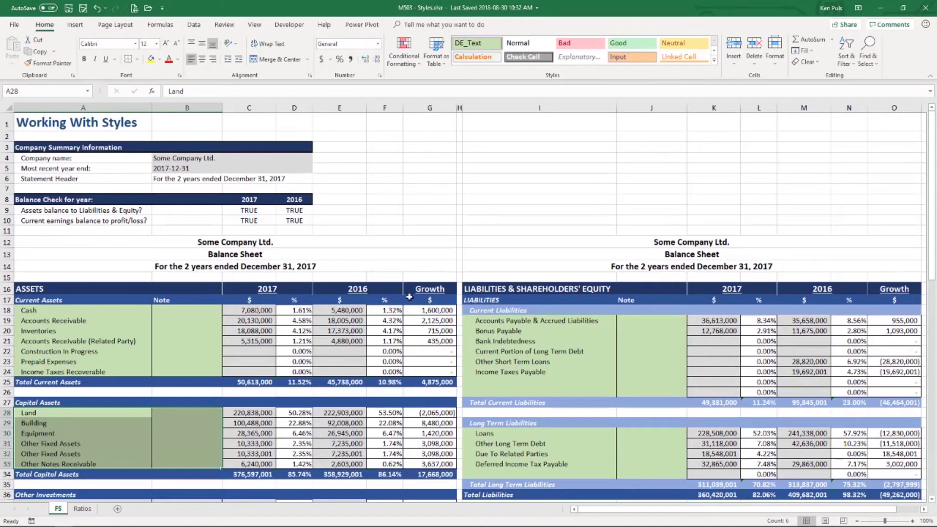
Start a new cell style based on the 2017 current asset amounts in C18:C24.
{"action": "left_click", "coordinate": [267, 311]}
{"action": "left_click_drag", "start_coordinate": [266, 310], "coordinate": [264, 372]}
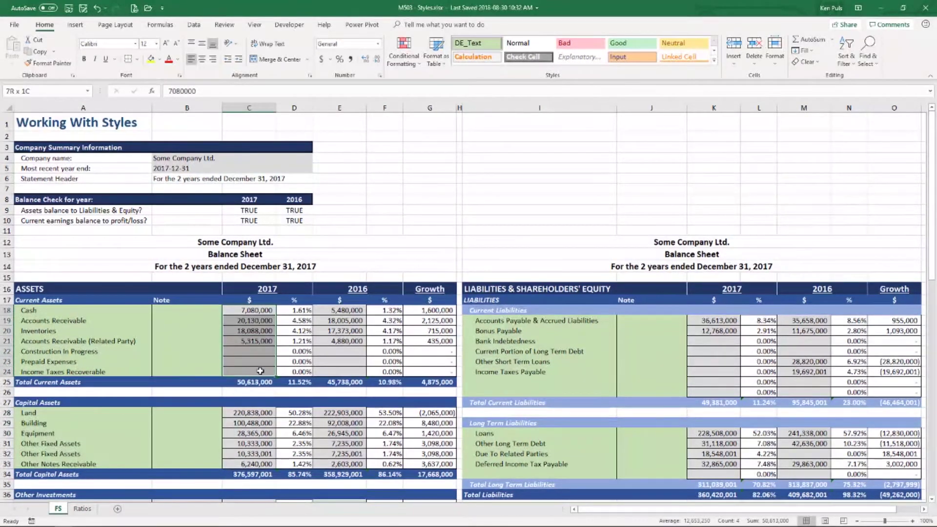
{"action": "left_click", "coordinate": [713, 60]}
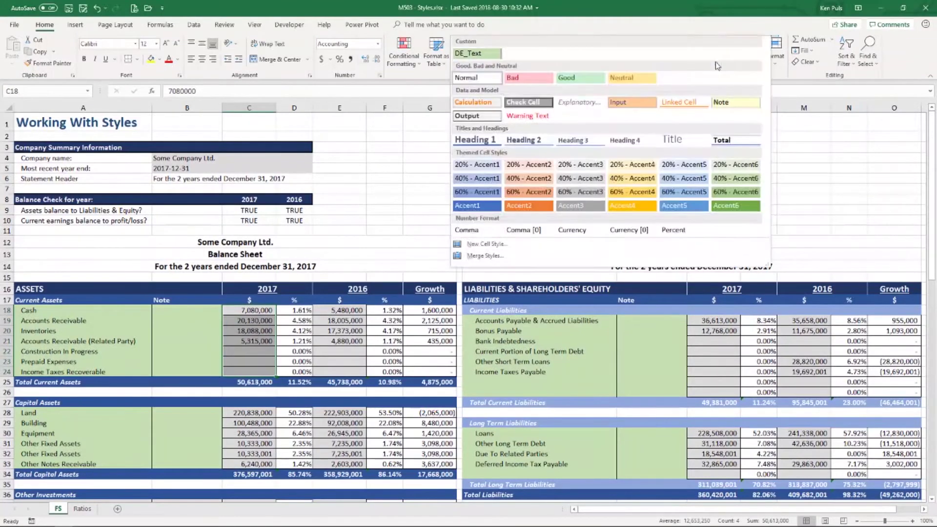
{"action": "left_click", "coordinate": [472, 244]}
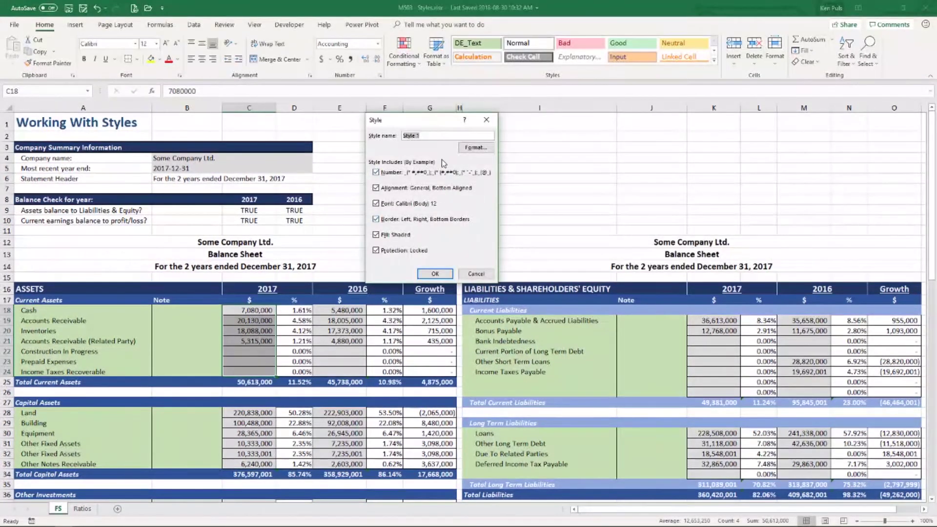
Create a cell style named DE_$0 with a light green fill and apply it to the 2017 current asset amounts in C18:C24.
{"action": "type", "text": "DE_$0"}
{"action": "left_click", "coordinate": [474, 149]}
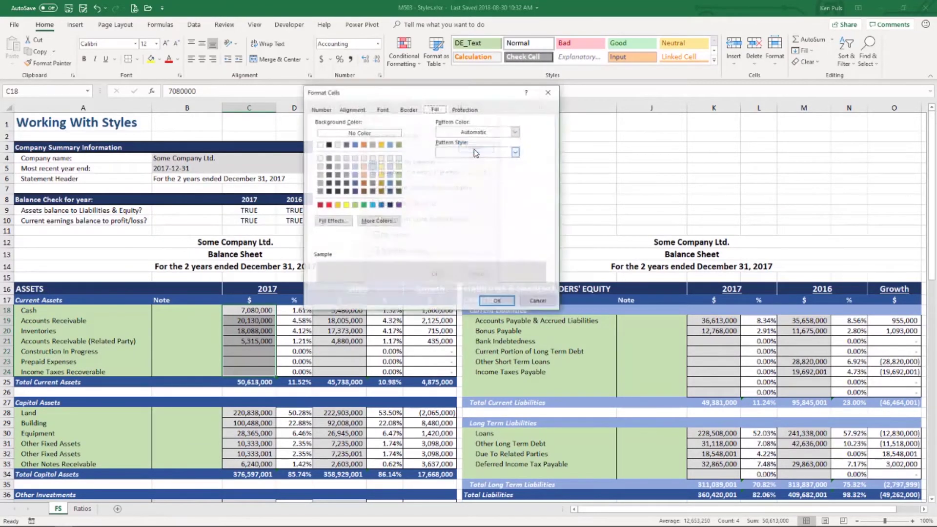
{"action": "left_click", "coordinate": [400, 169]}
{"action": "left_click", "coordinate": [408, 109]}
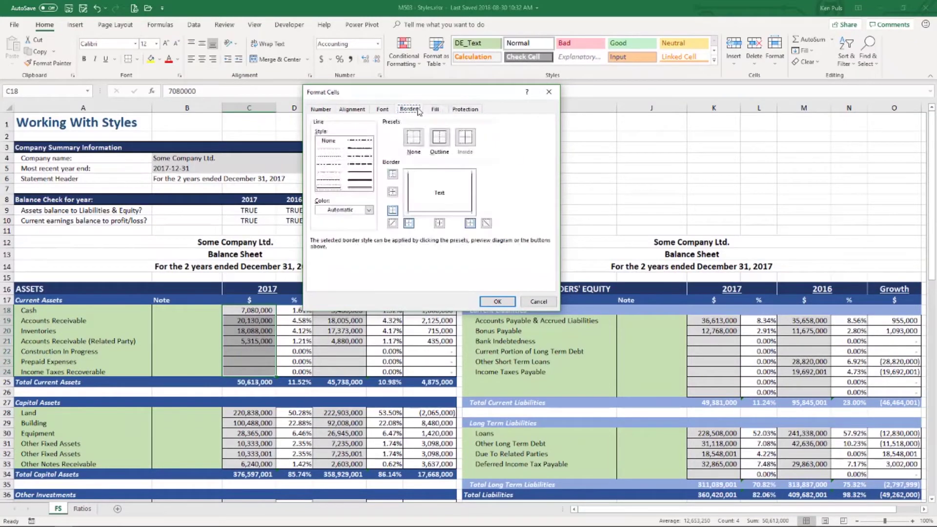
{"action": "left_click", "coordinate": [385, 111]}
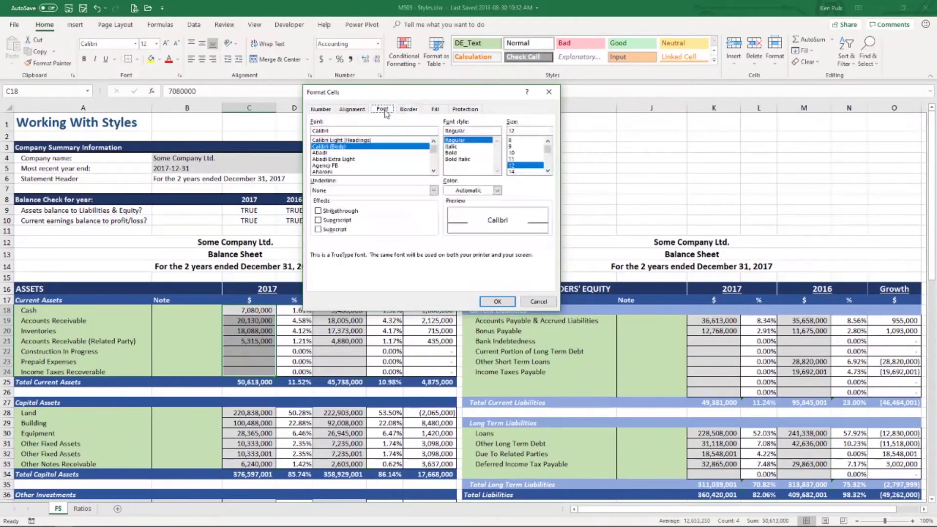
{"action": "left_click", "coordinate": [358, 112]}
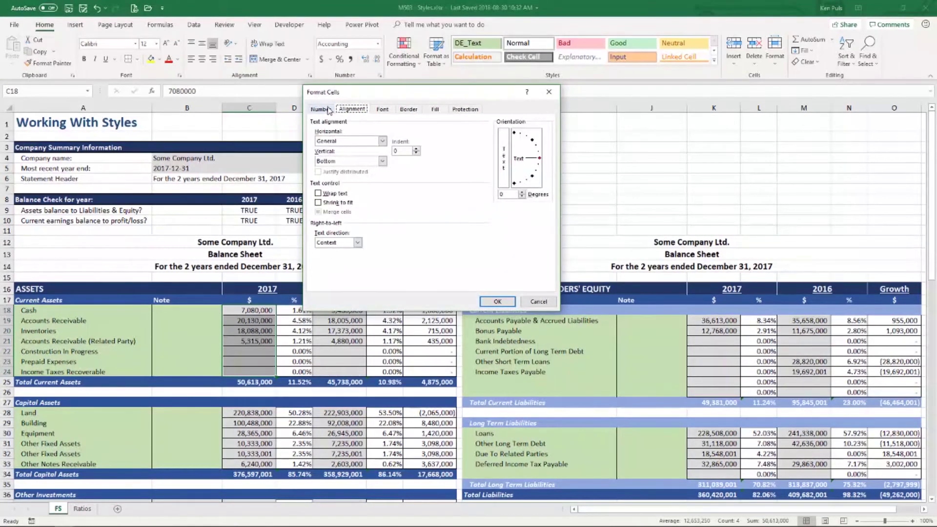
{"action": "left_click", "coordinate": [328, 111]}
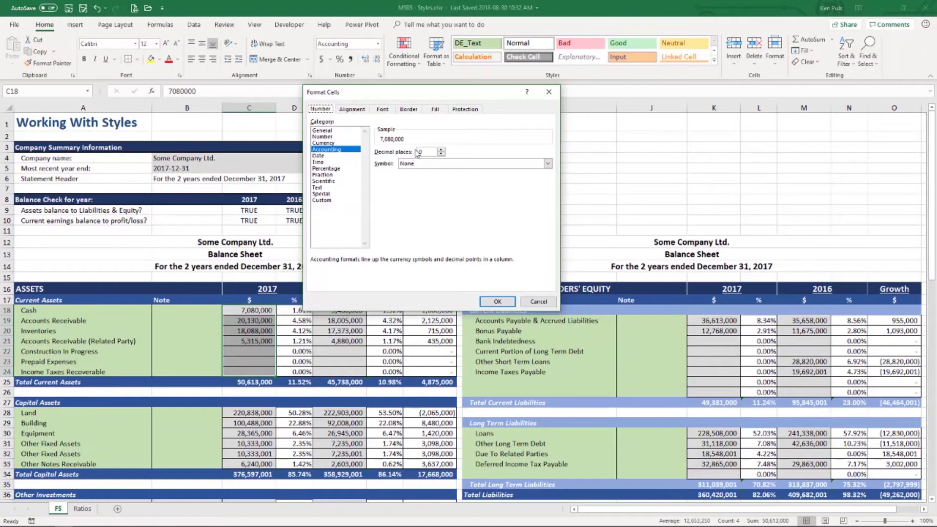
{"action": "left_click", "coordinate": [495, 302]}
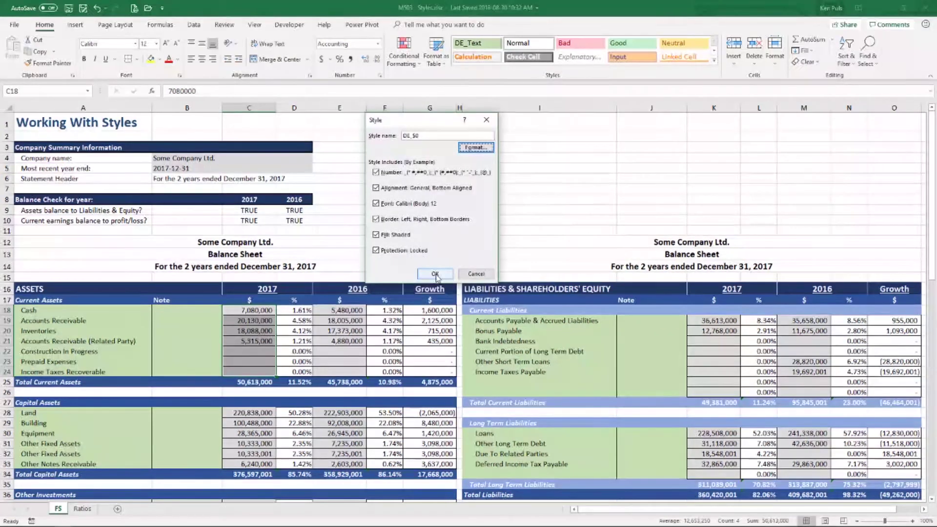
{"action": "left_click", "coordinate": [436, 274]}
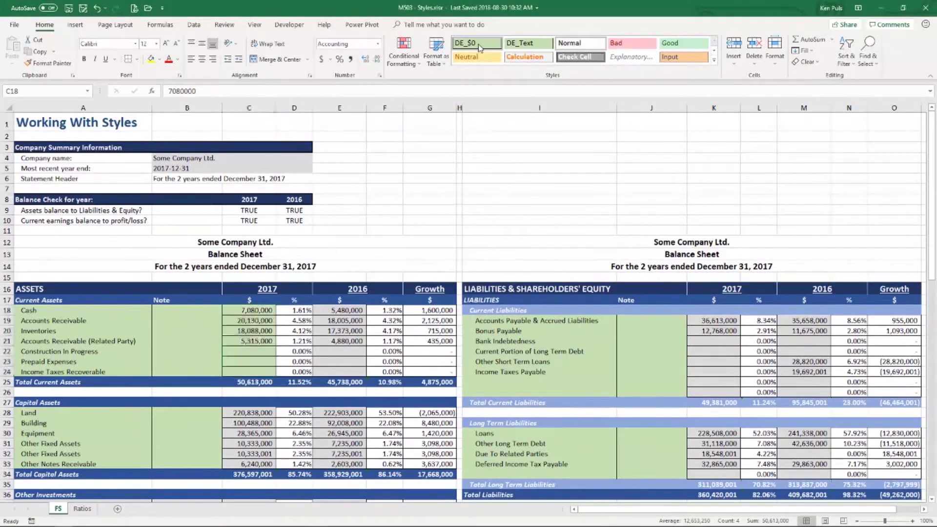
Apply the DE_$0 style to the 2016 current assets in E18:E24 and the 2017 capital assets in C28:C33, and select E28:E33.
{"action": "left_click_drag", "start_coordinate": [351, 311], "coordinate": [348, 371]}
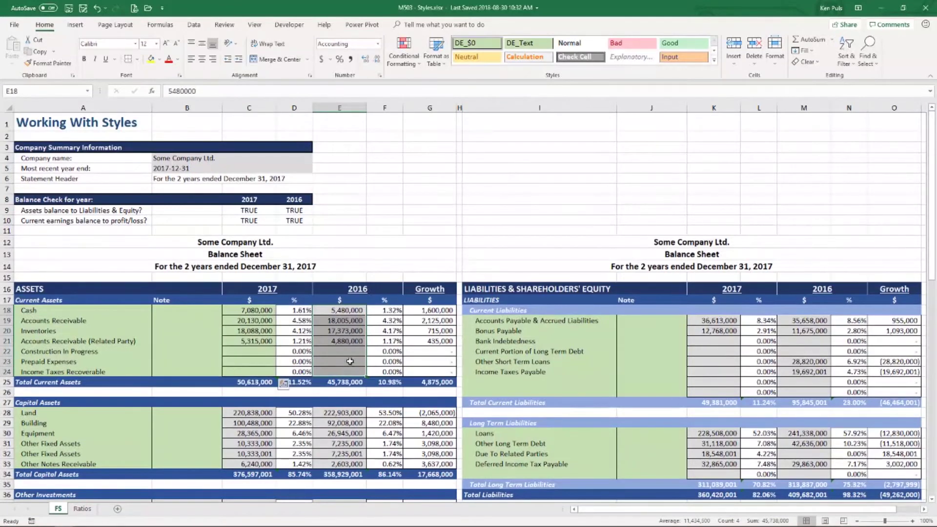
{"action": "left_click", "coordinate": [457, 44]}
{"action": "left_click_drag", "start_coordinate": [254, 412], "coordinate": [253, 465]}
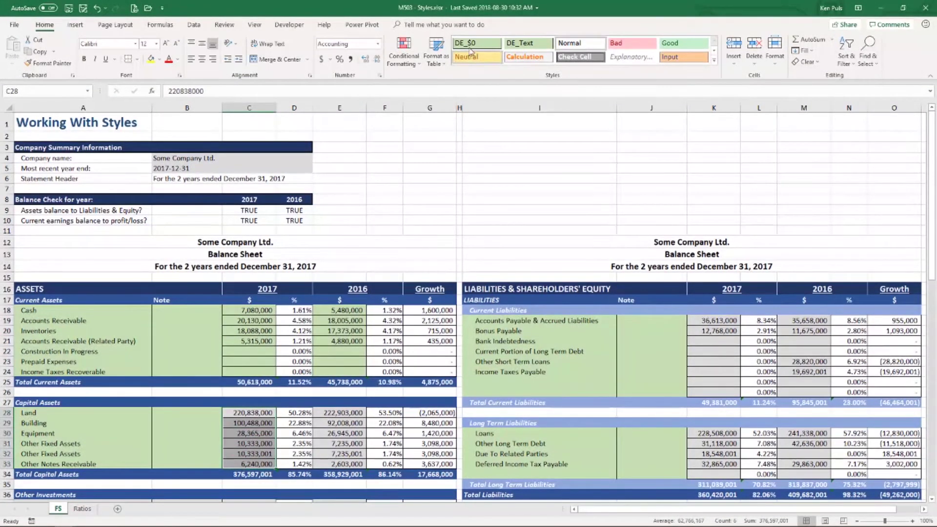
{"action": "left_click_drag", "start_coordinate": [344, 414], "coordinate": [347, 464]}
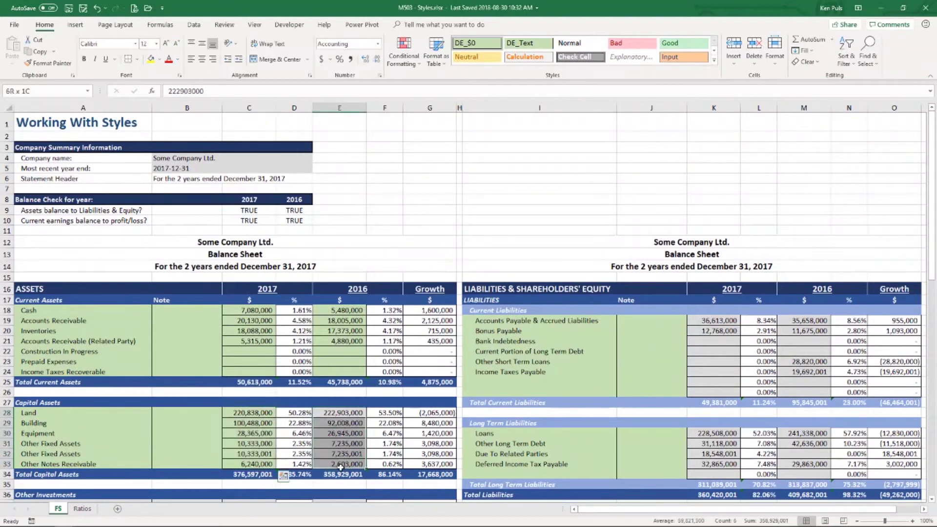
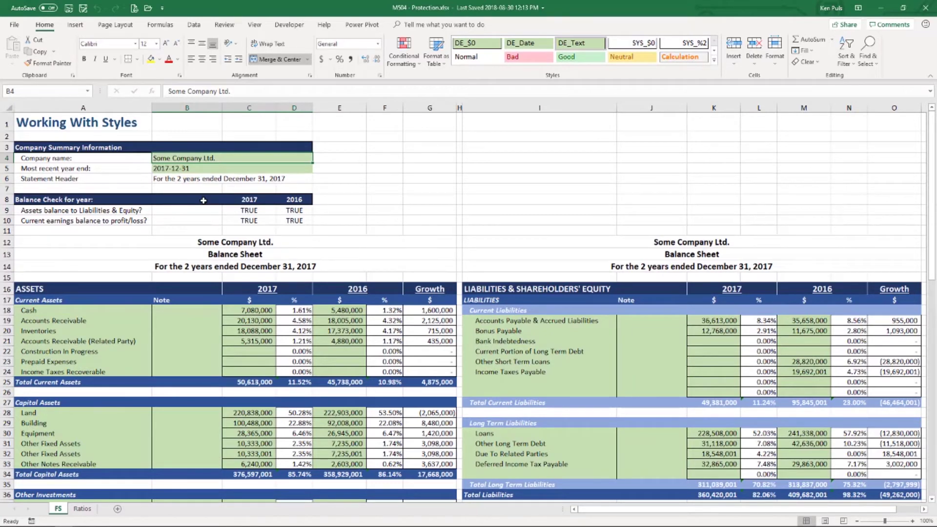
Try deleting the Accounts Receivable percentage formula in D19 and undo the deletion.
{"action": "left_click", "coordinate": [299, 320]}
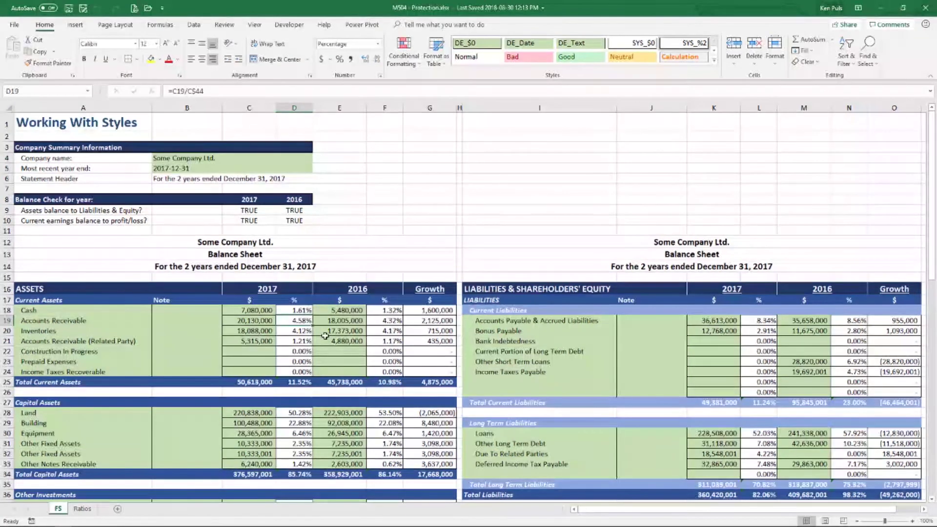
{"action": "key", "text": "Delete"}
{"action": "key", "text": "ctrl+z"}
Protect the FS sheet without a password, allowing only the selection of locked and unlocked cells.
{"action": "left_click", "coordinate": [225, 24]}
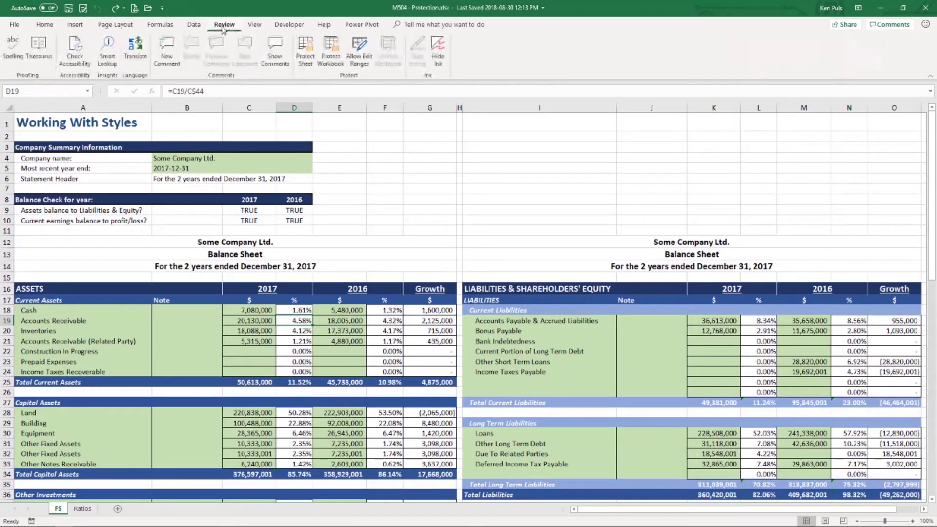
{"action": "left_click", "coordinate": [305, 53]}
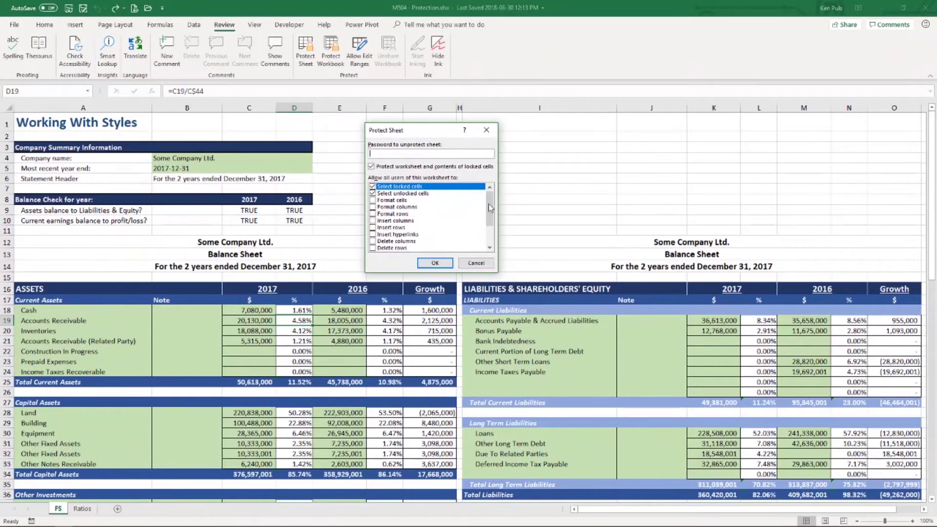
{"action": "mouse_move", "coordinate": [488, 203]}
{"action": "left_mouse_down"}
{"action": "mouse_move", "coordinate": [491, 230]}
{"action": "mouse_move", "coordinate": [489, 200]}
{"action": "left_mouse_up"}
{"action": "left_click", "coordinate": [427, 266]}
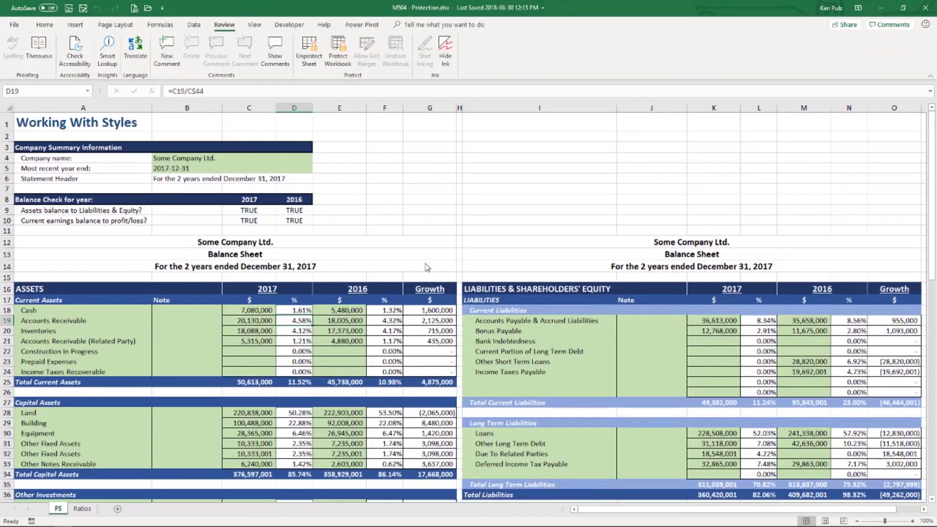
Try to edit the current assets total in C25, the input cell C23 and the company name on the protected sheet, and unprotect the sheet.
{"action": "double_click", "coordinate": [260, 382]}
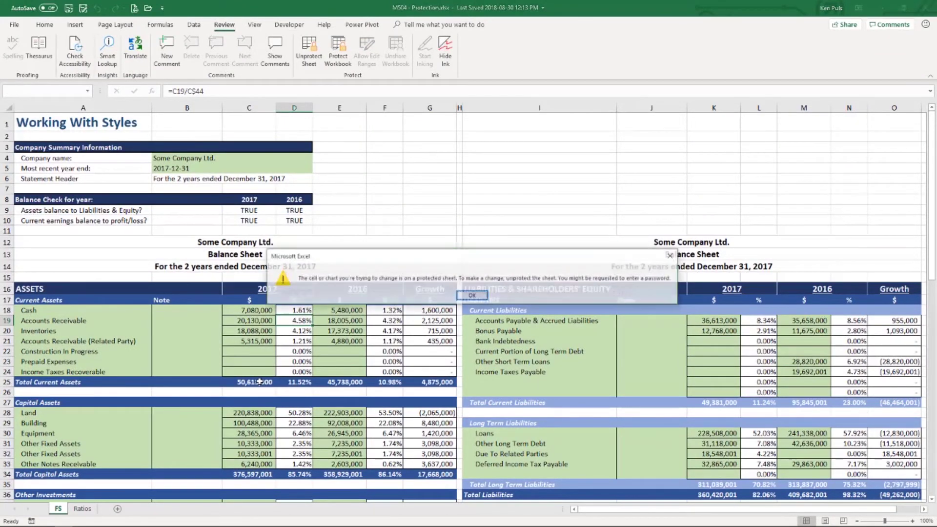
{"action": "left_click", "coordinate": [473, 294]}
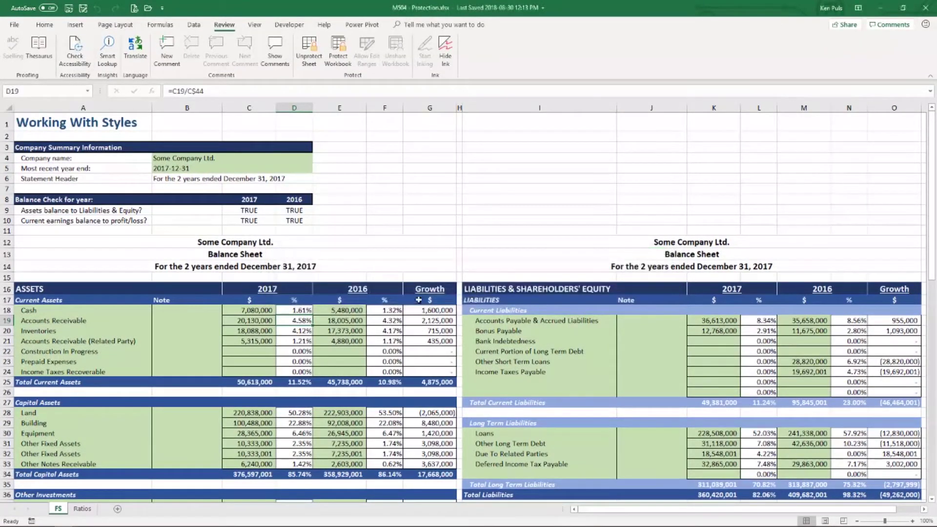
{"action": "left_click", "coordinate": [242, 353]}
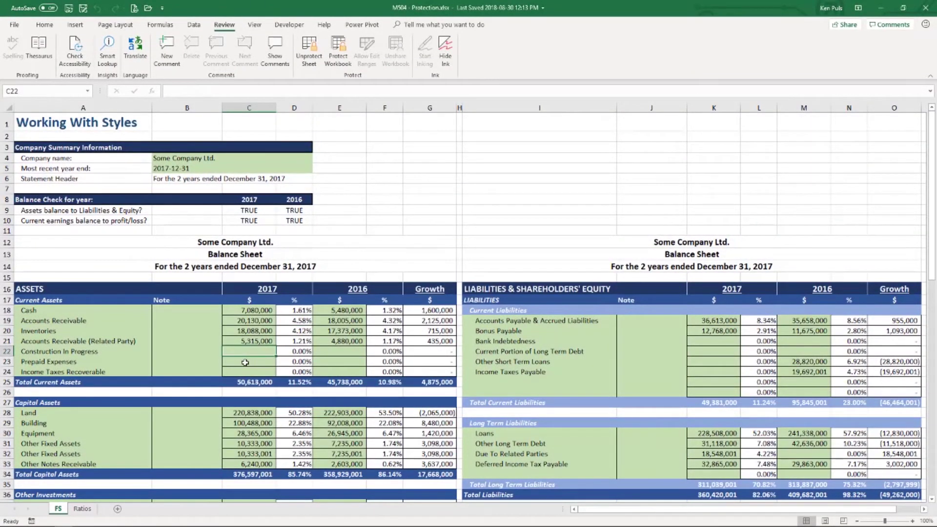
{"action": "double_click", "coordinate": [245, 363]}
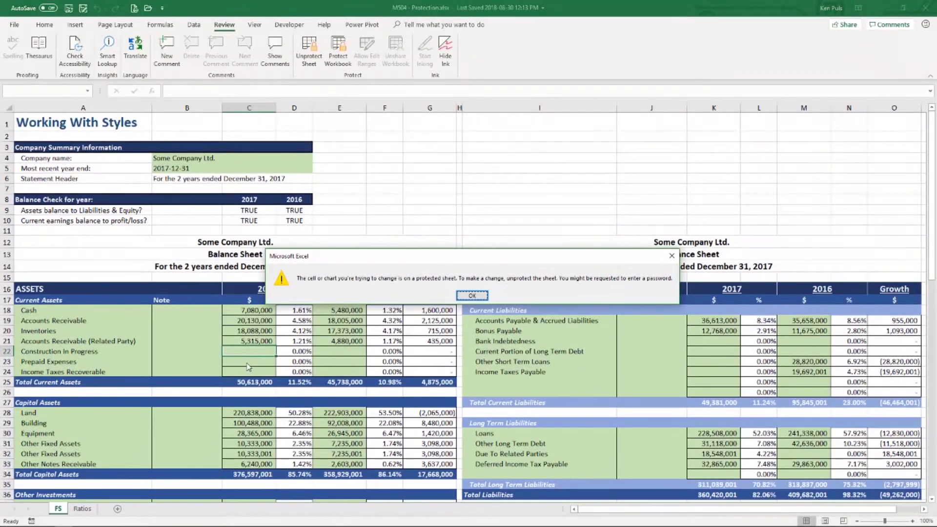
{"action": "left_click", "coordinate": [471, 296]}
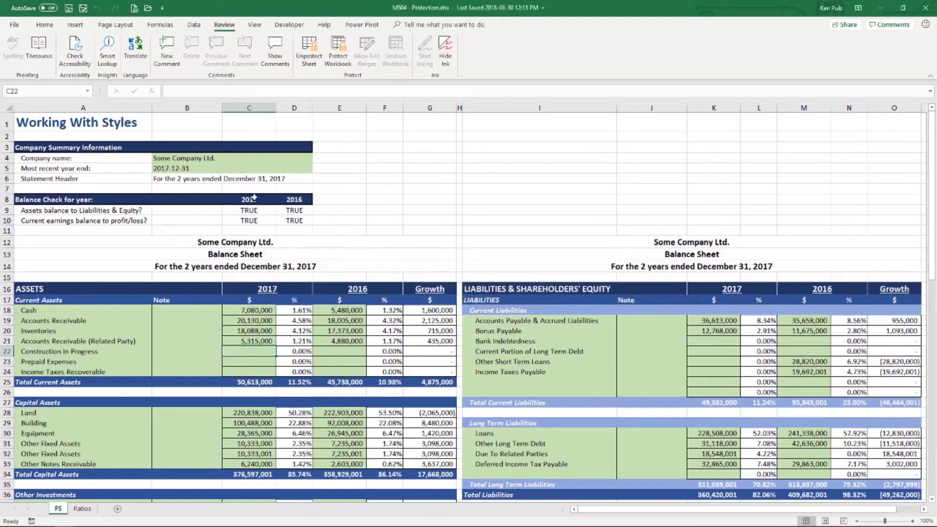
{"action": "double_click", "coordinate": [207, 160]}
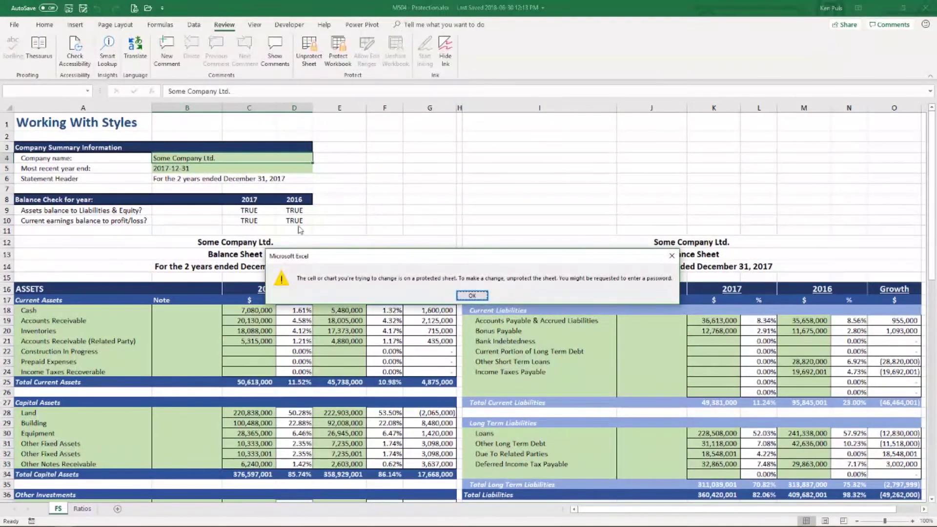
{"action": "left_click", "coordinate": [467, 297]}
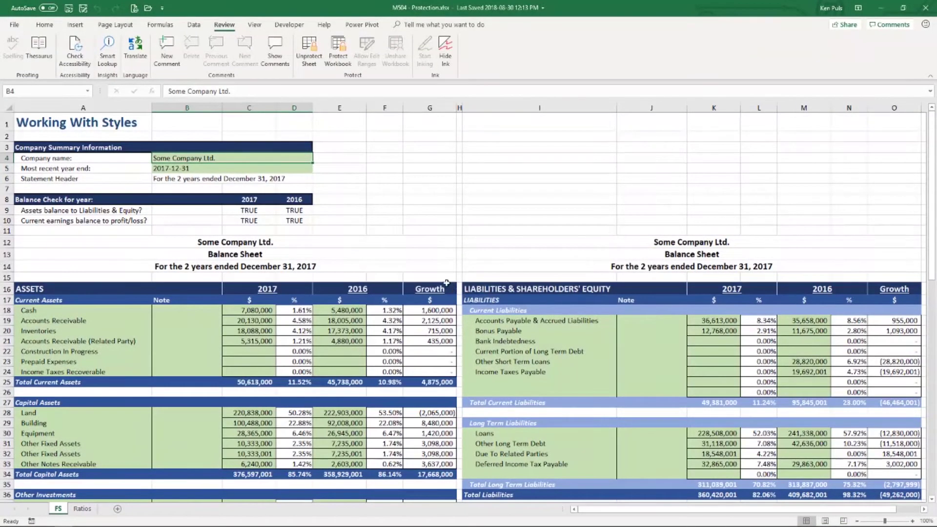
{"action": "left_click", "coordinate": [309, 57]}
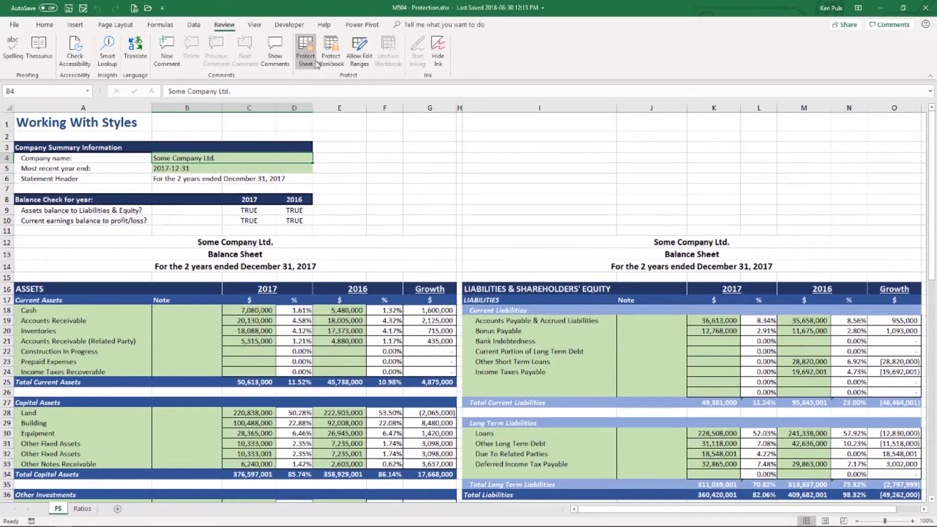
Turn off the Locked protection setting for the company name cell B4.
{"action": "right_click", "coordinate": [227, 158]}
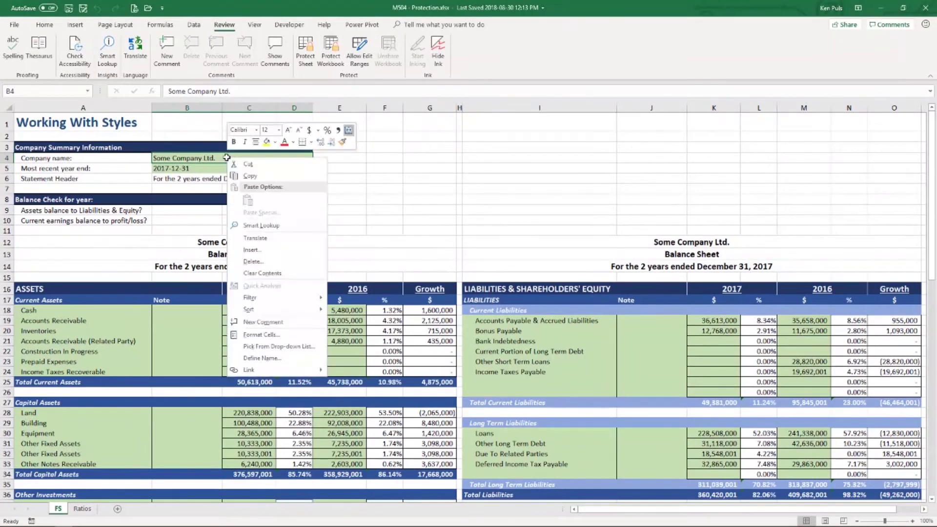
{"action": "left_click", "coordinate": [270, 335]}
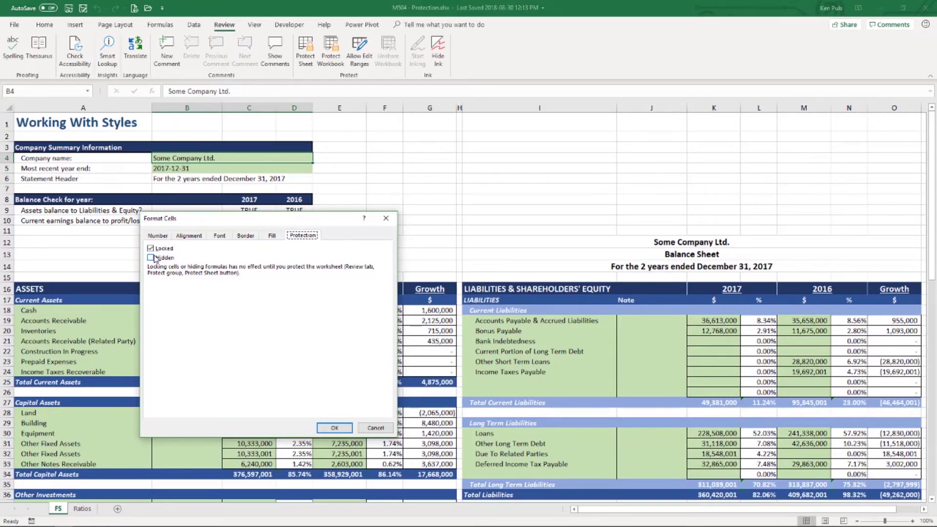
{"action": "left_click", "coordinate": [151, 247]}
{"action": "left_click", "coordinate": [331, 428]}
Unlock the most recent year end cell B5 and protect the FS sheet without a password.
{"action": "left_click", "coordinate": [200, 169]}
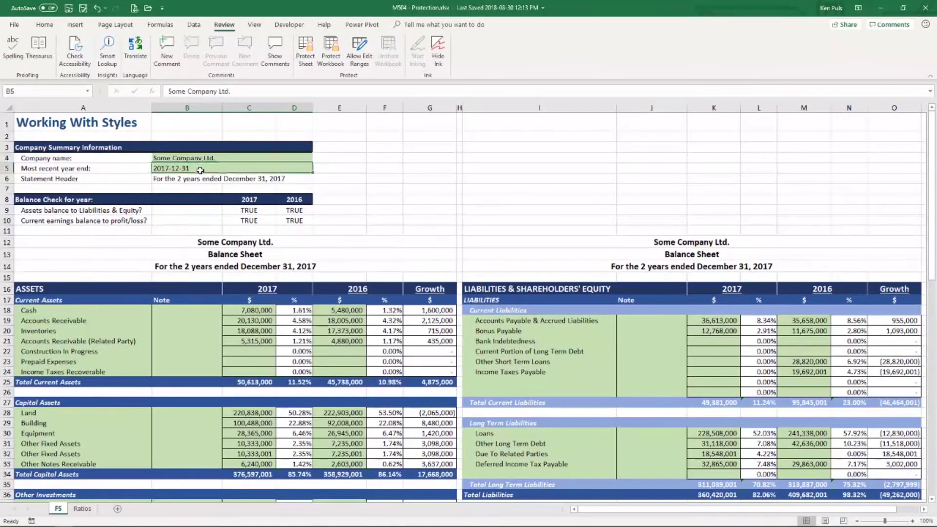
{"action": "right_click", "coordinate": [200, 170]}
{"action": "left_click", "coordinate": [242, 337]}
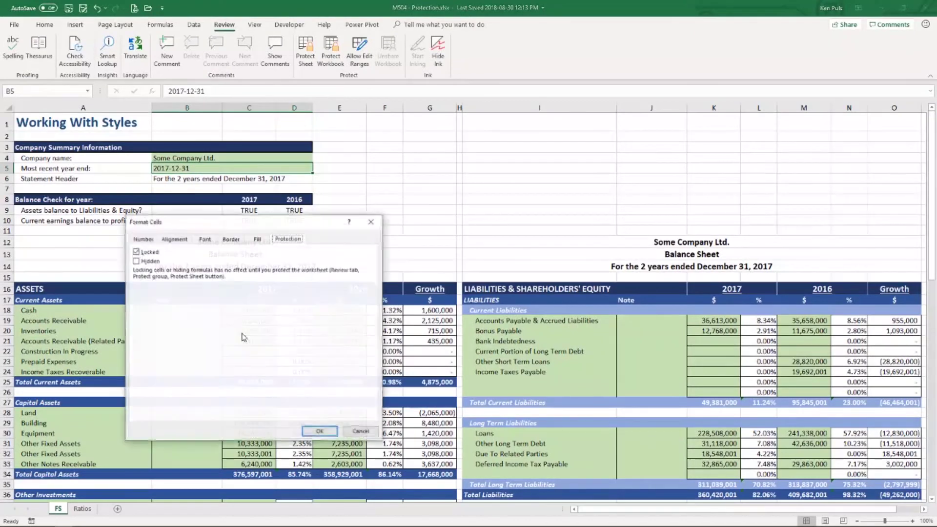
{"action": "left_click", "coordinate": [136, 251]}
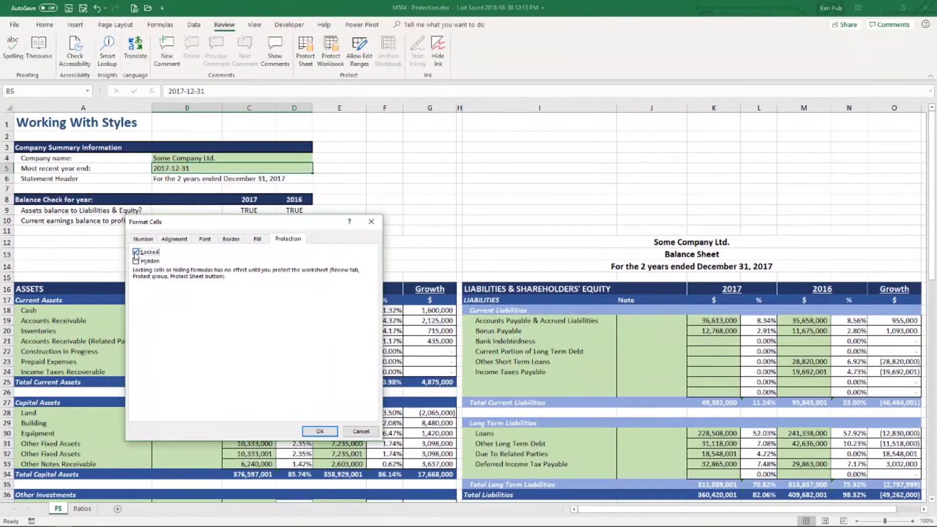
{"action": "left_click", "coordinate": [322, 431]}
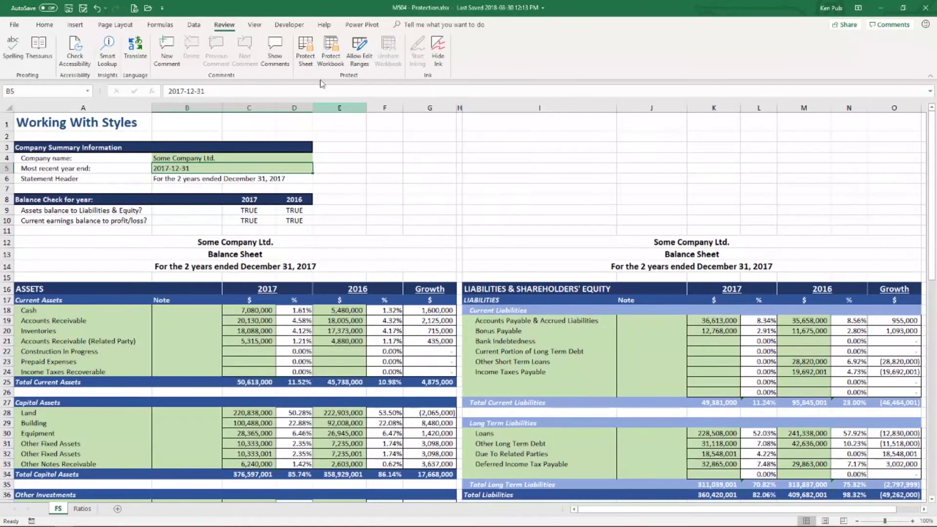
{"action": "left_click", "coordinate": [306, 53]}
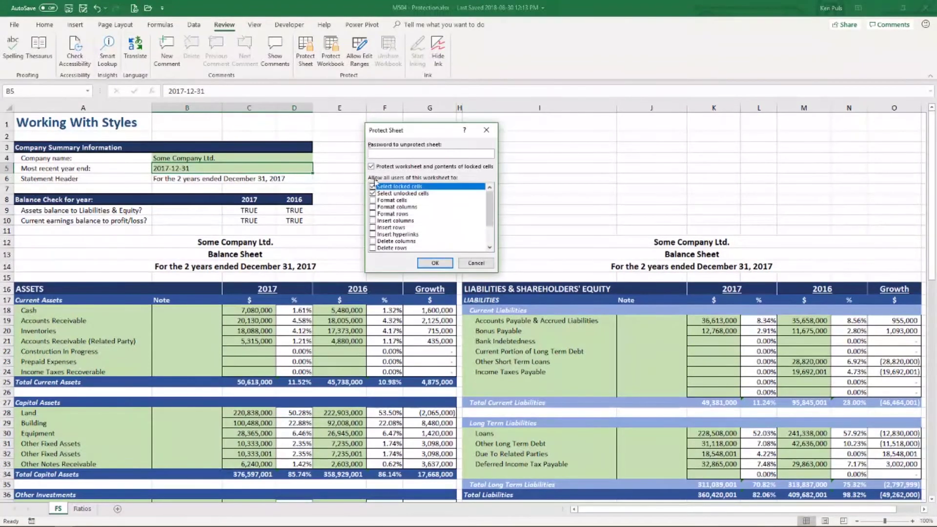
{"action": "left_click", "coordinate": [433, 263]}
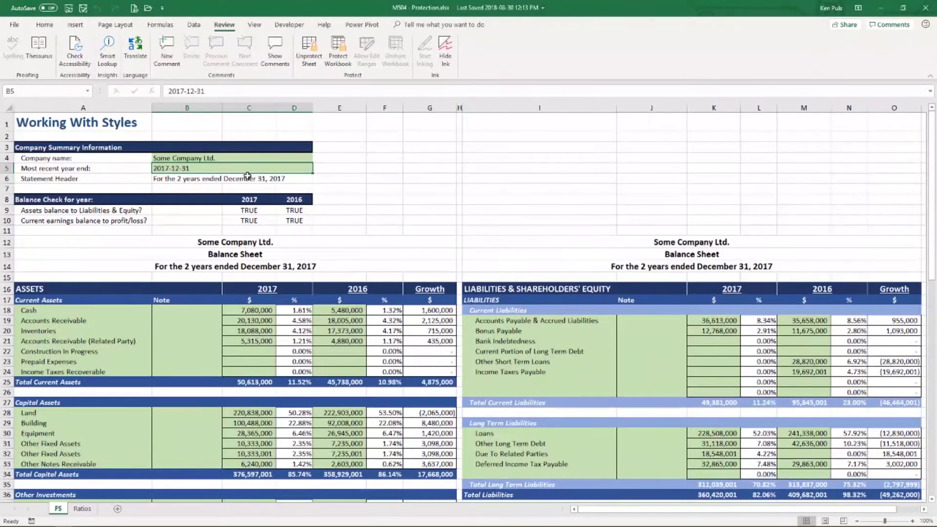
Change the company name to Some Other Company and the most recent year end to 2018-12-31.
{"action": "left_click", "coordinate": [201, 158]}
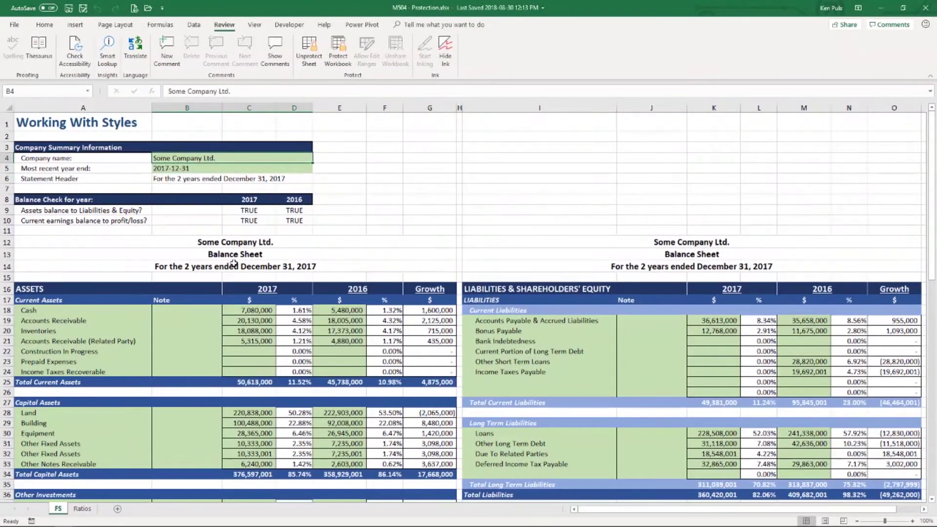
{"action": "type", "text": "Some Oth"}
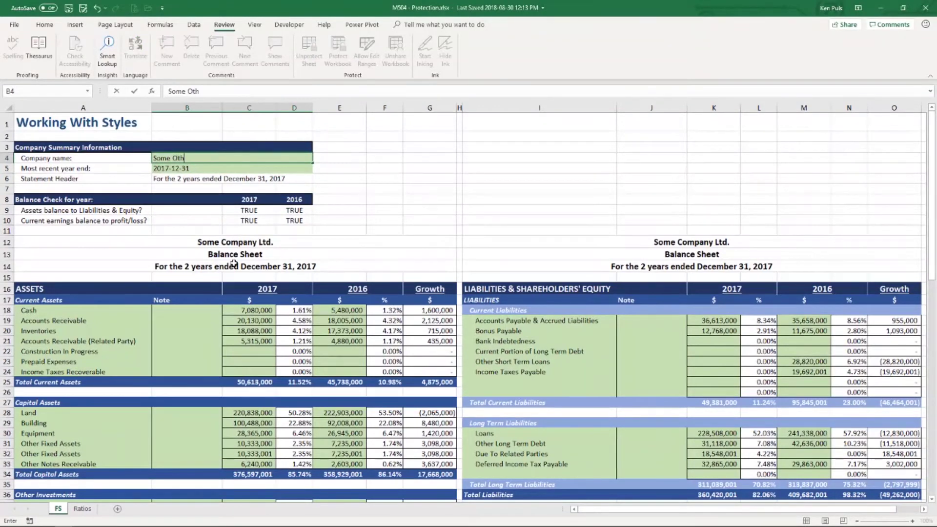
{"action": "type", "text": "er Company"}
{"action": "key", "text": "Return"}
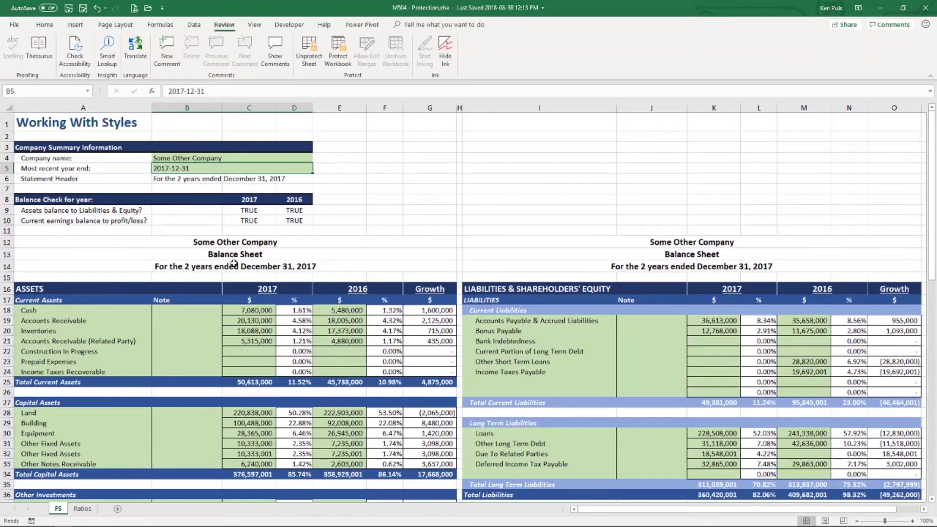
{"action": "type", "text": "2018-12-31"}
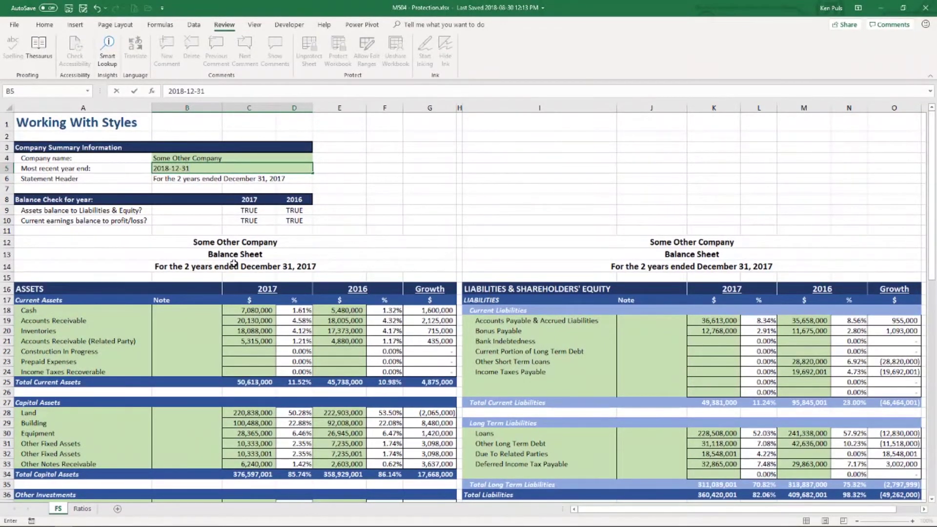
{"action": "key", "text": "Return"}
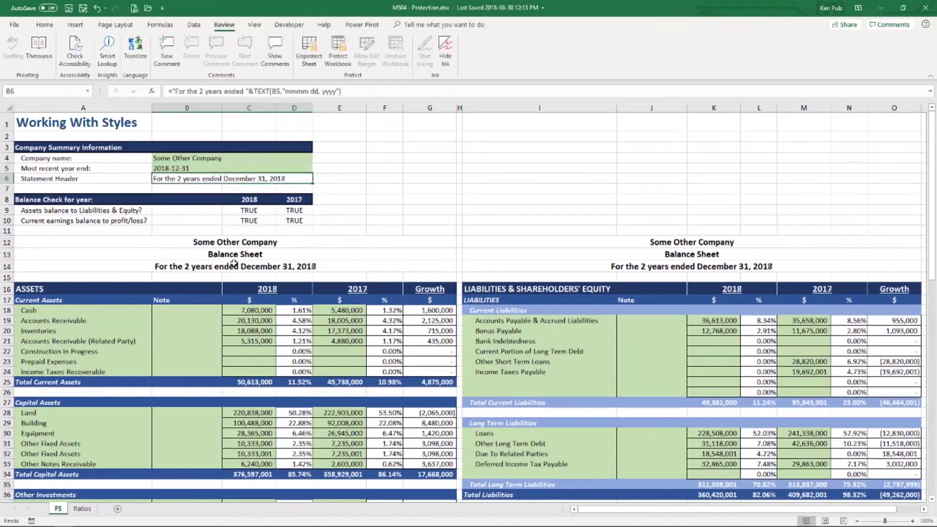
Try to edit the Construction In Progress input cell C22 on the protected sheet, and unprotect the sheet.
{"action": "left_click", "coordinate": [239, 353]}
{"action": "double_click", "coordinate": [239, 354]}
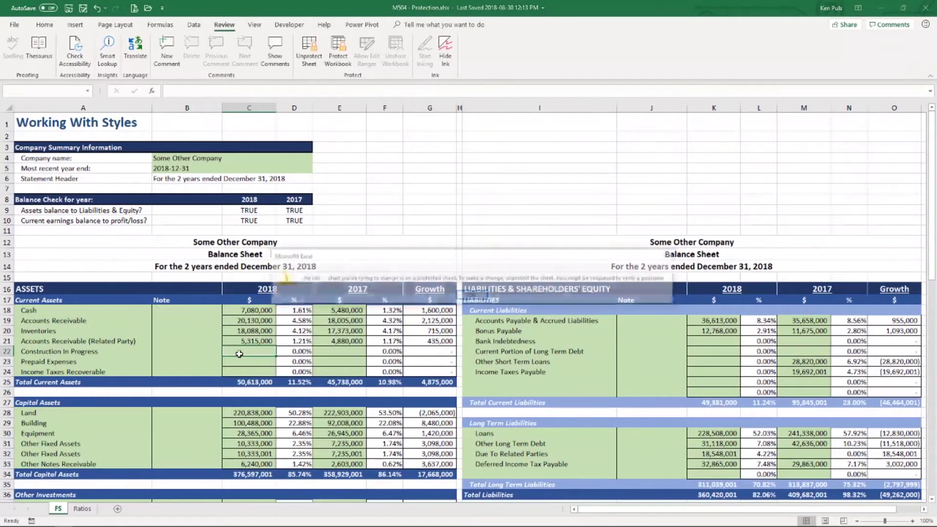
{"action": "key", "text": "Return"}
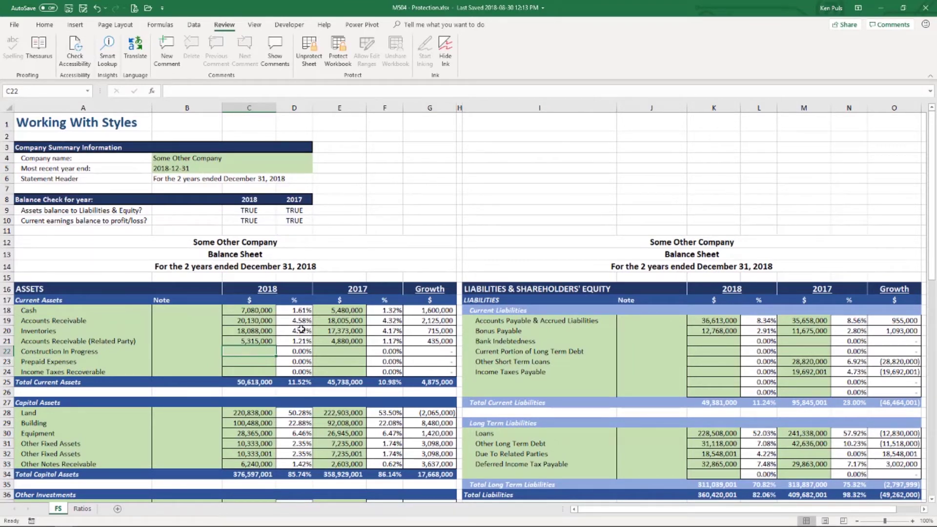
{"action": "left_click", "coordinate": [312, 56]}
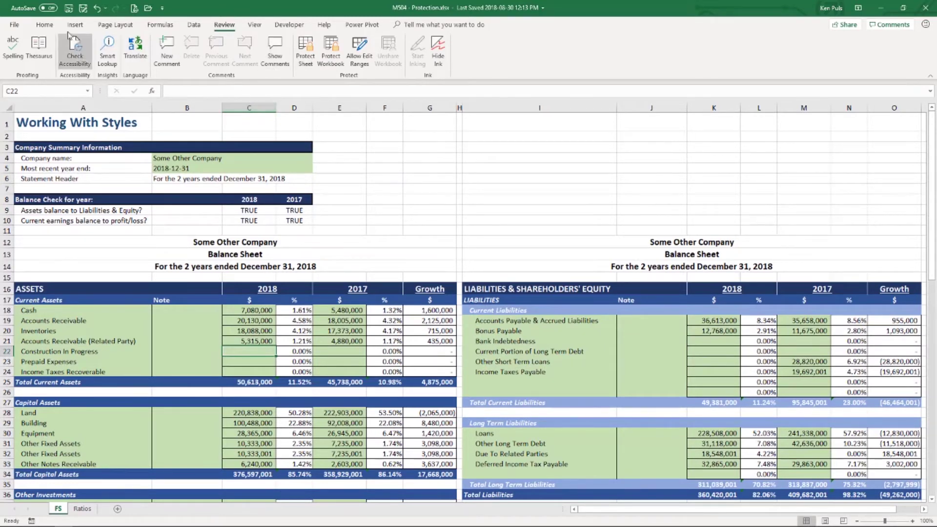
Modify the DE_$0 cell style so that its protection setting is no longer Locked.
{"action": "left_click", "coordinate": [49, 26]}
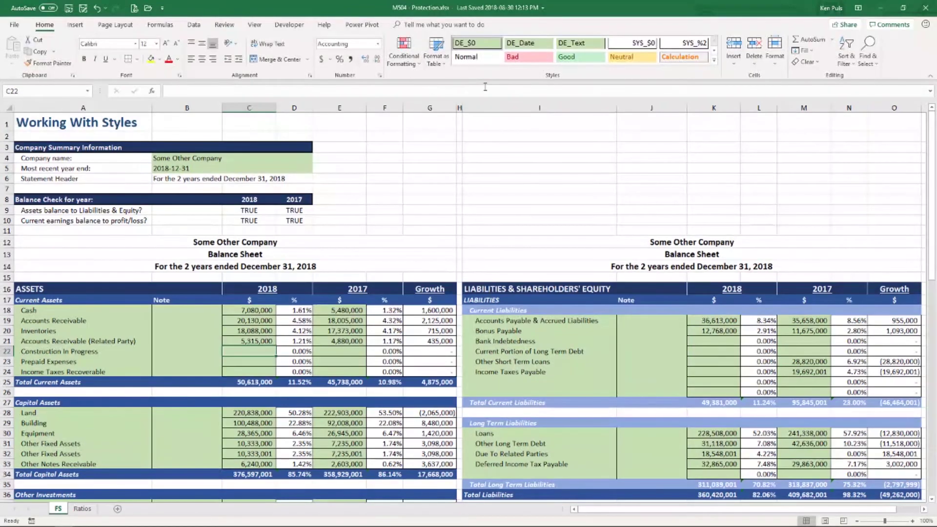
{"action": "scroll", "coordinate": [506, 269], "scroll_direction": "down", "scroll_amount": 8}
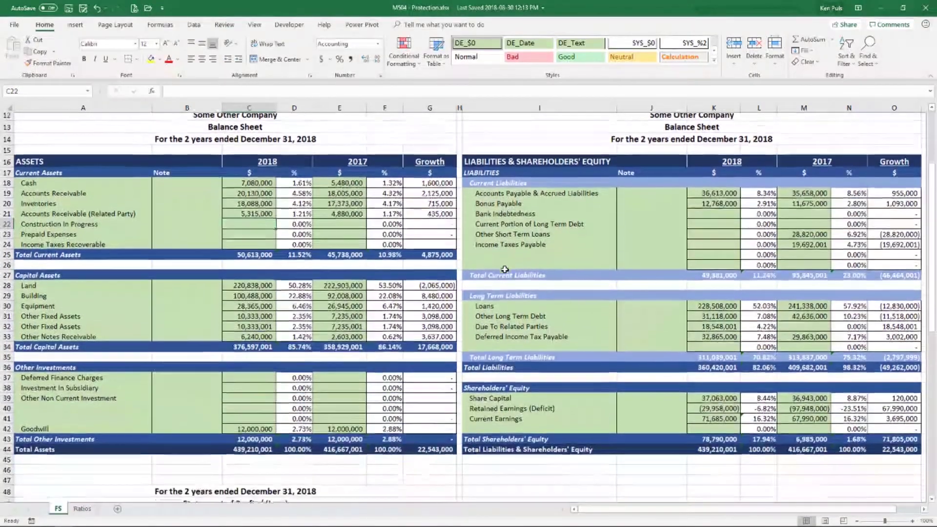
{"action": "scroll", "coordinate": [503, 266], "scroll_direction": "down", "scroll_amount": 6}
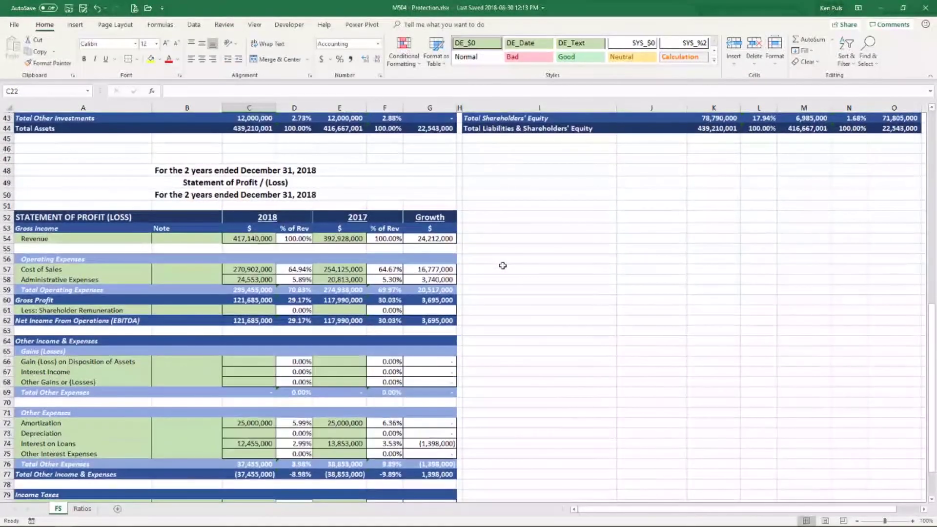
{"action": "scroll", "coordinate": [503, 266], "scroll_direction": "up", "scroll_amount": 13}
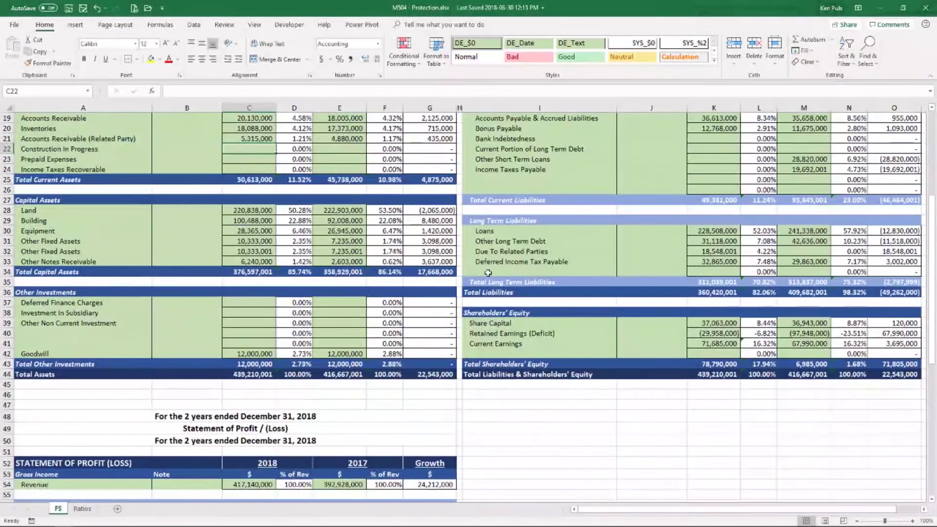
{"action": "scroll", "coordinate": [488, 272], "scroll_direction": "up", "scroll_amount": 1}
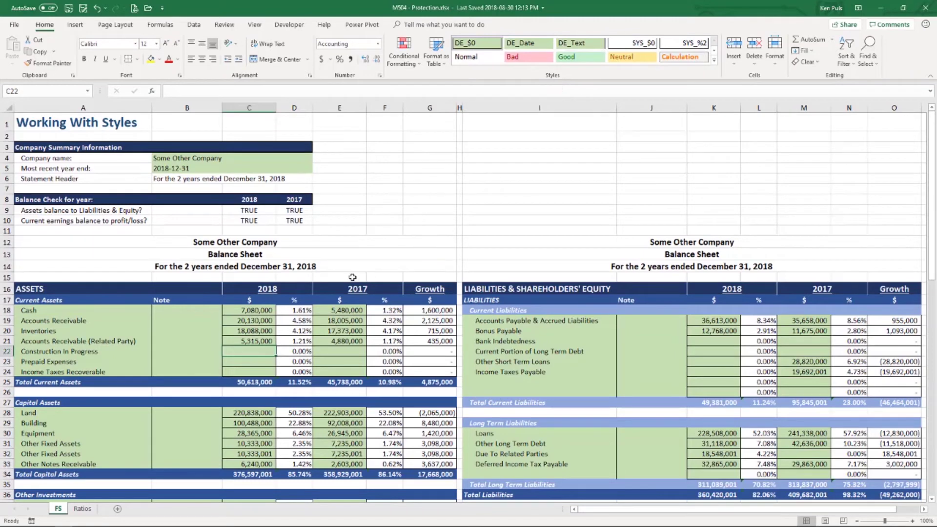
{"action": "right_click", "coordinate": [481, 45]}
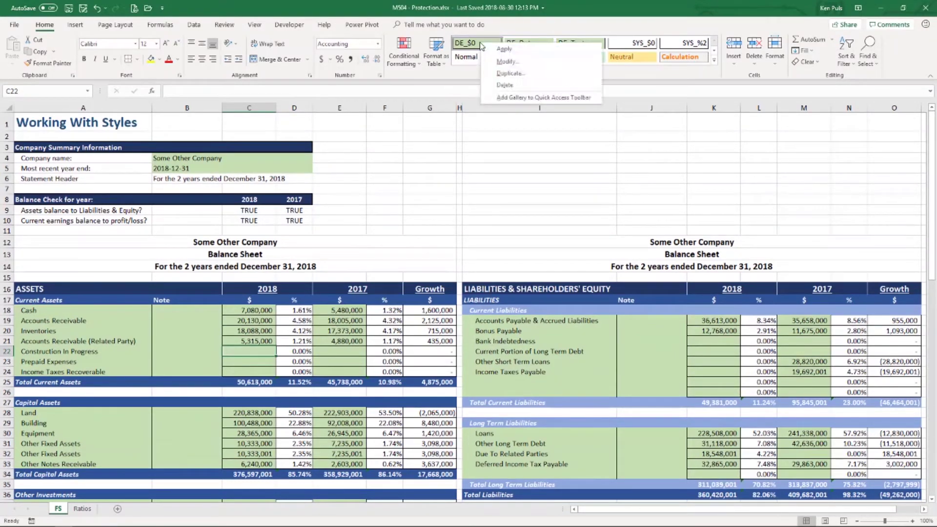
{"action": "left_click", "coordinate": [507, 62]}
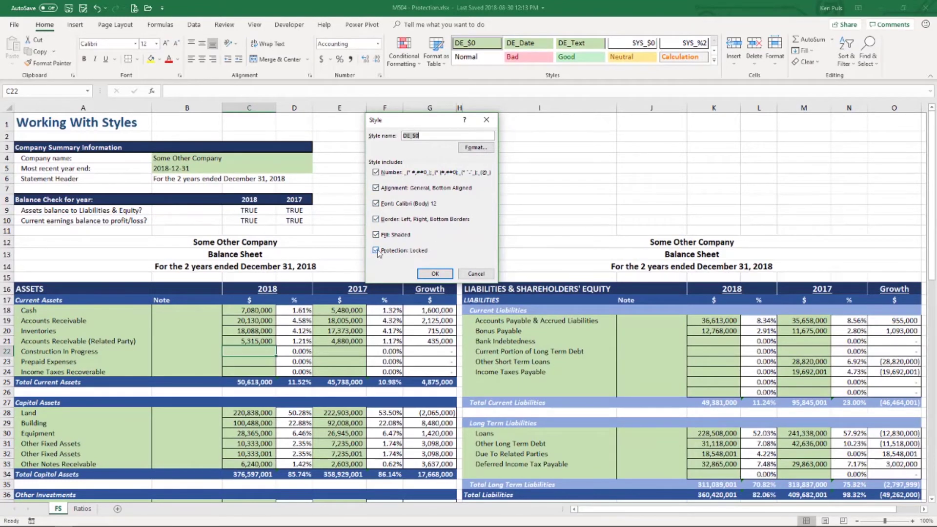
{"action": "left_click", "coordinate": [476, 148]}
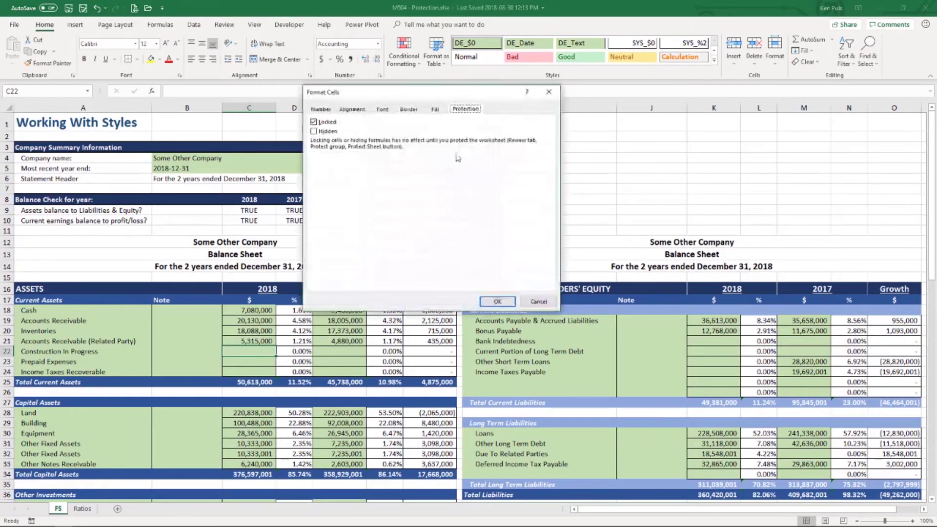
{"action": "left_click", "coordinate": [322, 122]}
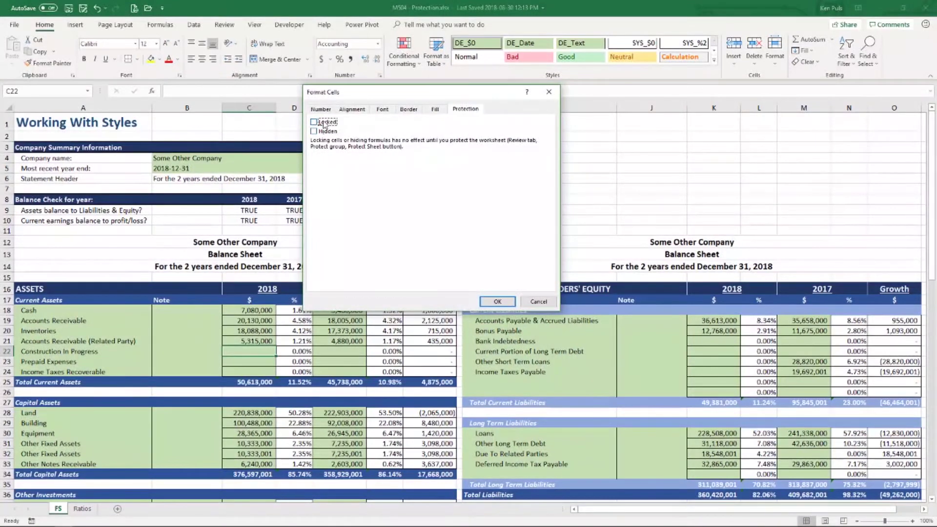
{"action": "left_click", "coordinate": [497, 302]}
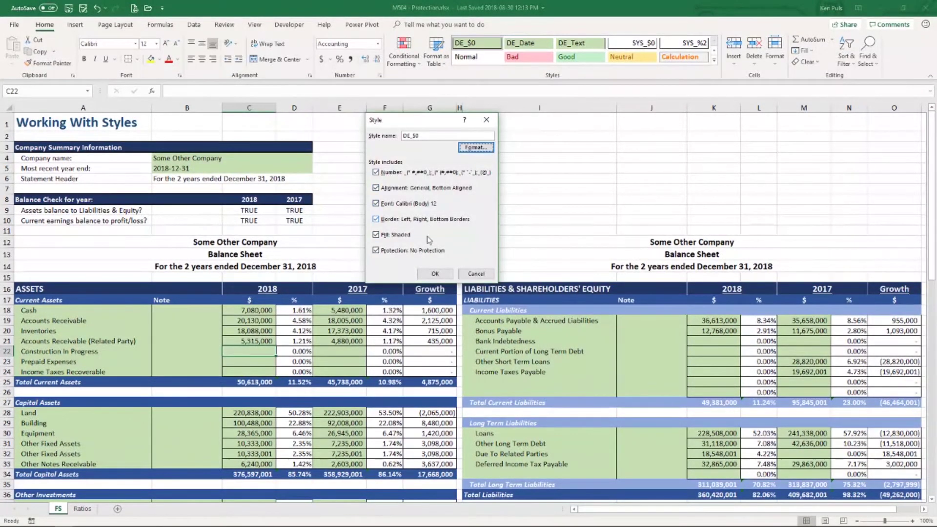
{"action": "left_click", "coordinate": [432, 273]}
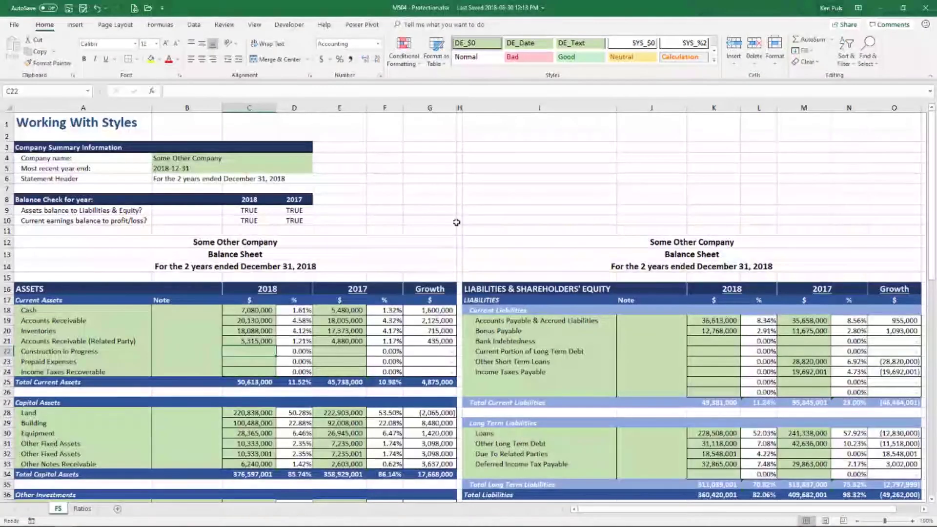
Turn off the Locked protection setting in the DE_Date cell style.
{"action": "right_click", "coordinate": [529, 45]}
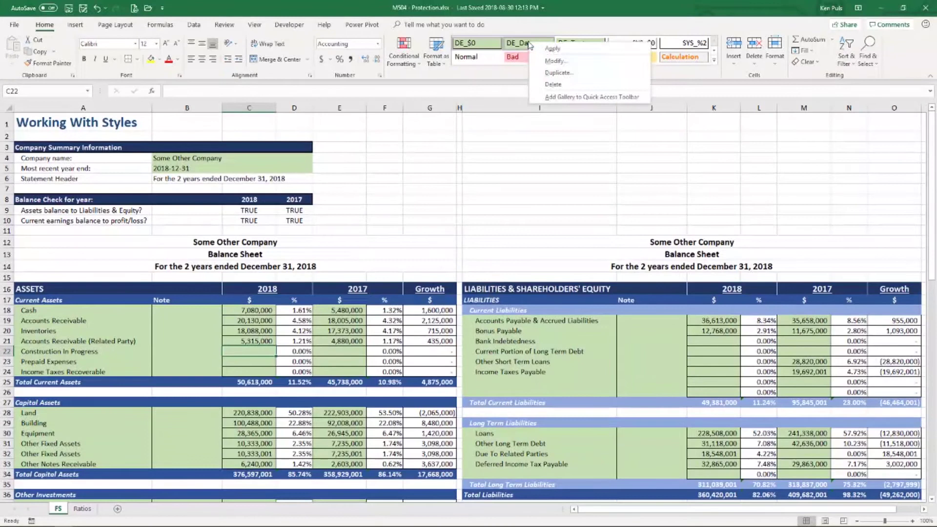
{"action": "left_click", "coordinate": [551, 58]}
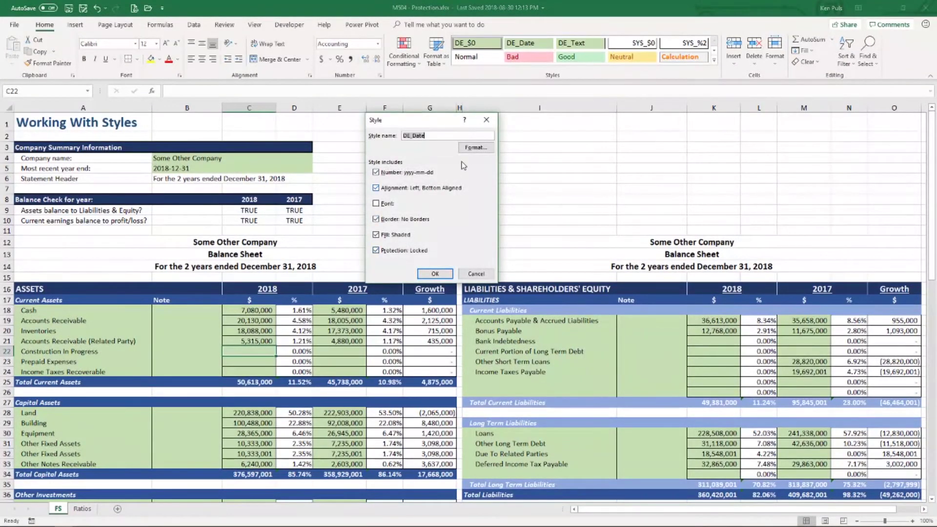
{"action": "left_click", "coordinate": [474, 147]}
{"action": "left_click", "coordinate": [314, 122]}
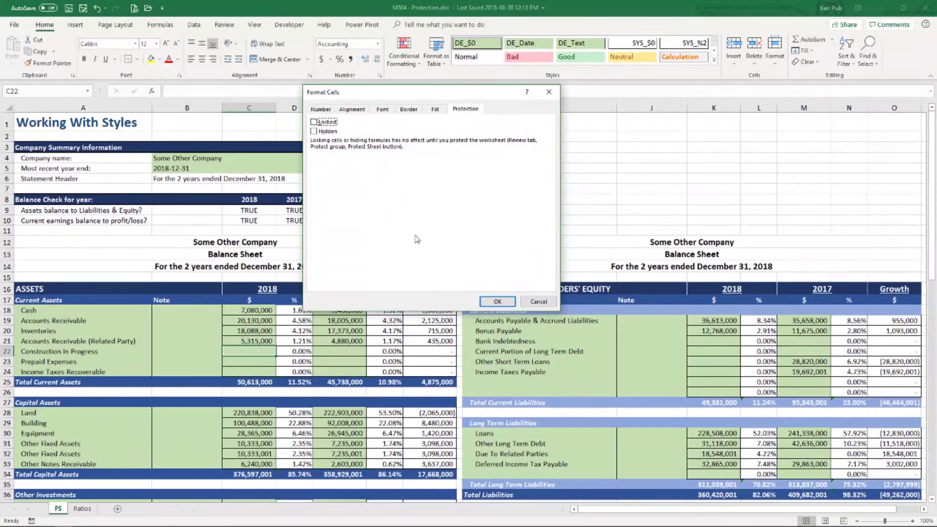
{"action": "left_click", "coordinate": [495, 302]}
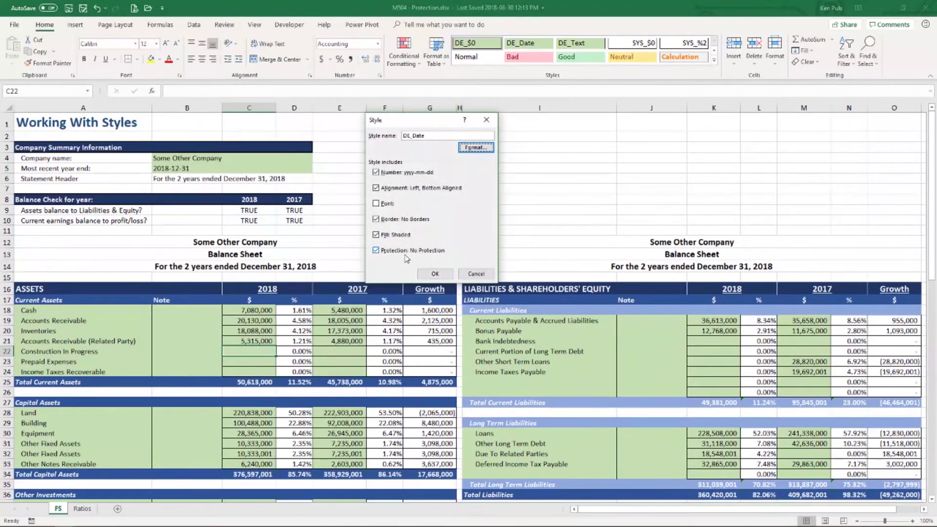
{"action": "left_click", "coordinate": [434, 274]}
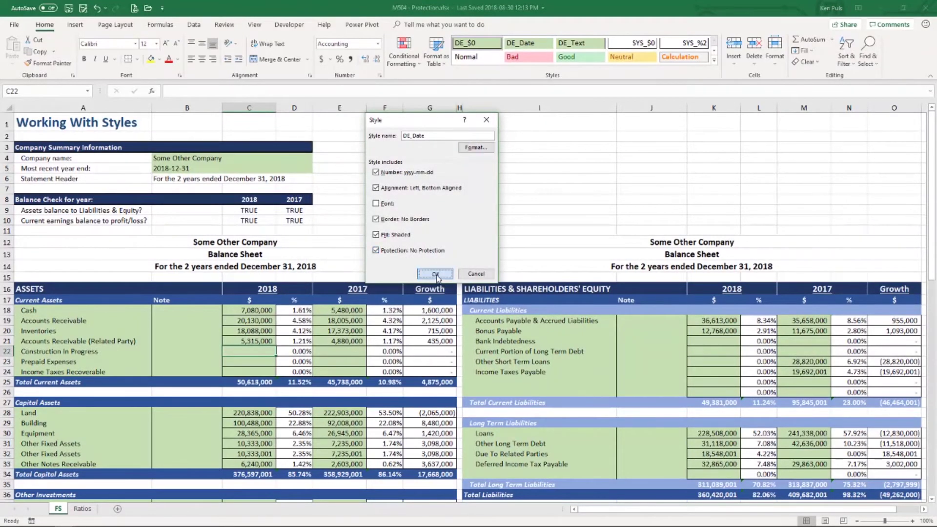
Turn off the Locked protection setting in the DE_Text cell style.
{"action": "right_click", "coordinate": [578, 47]}
{"action": "left_click", "coordinate": [604, 65]}
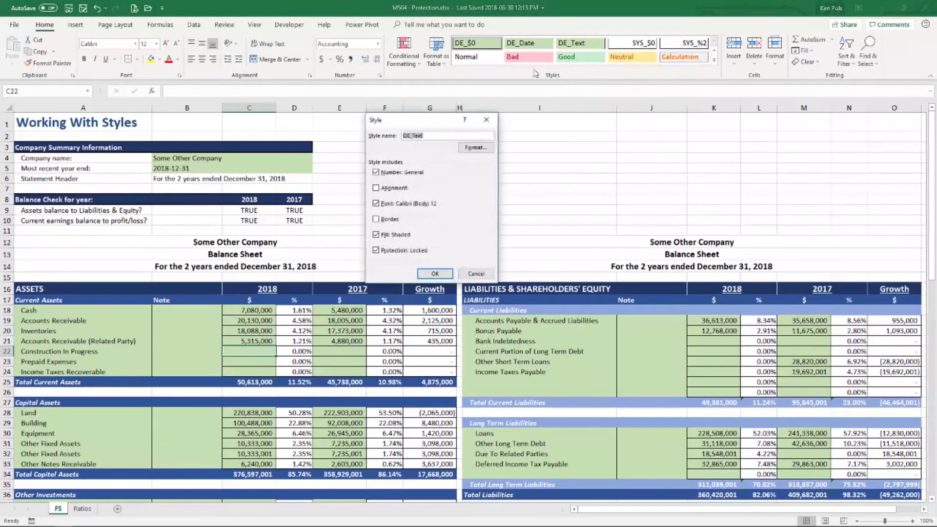
{"action": "left_click", "coordinate": [475, 147]}
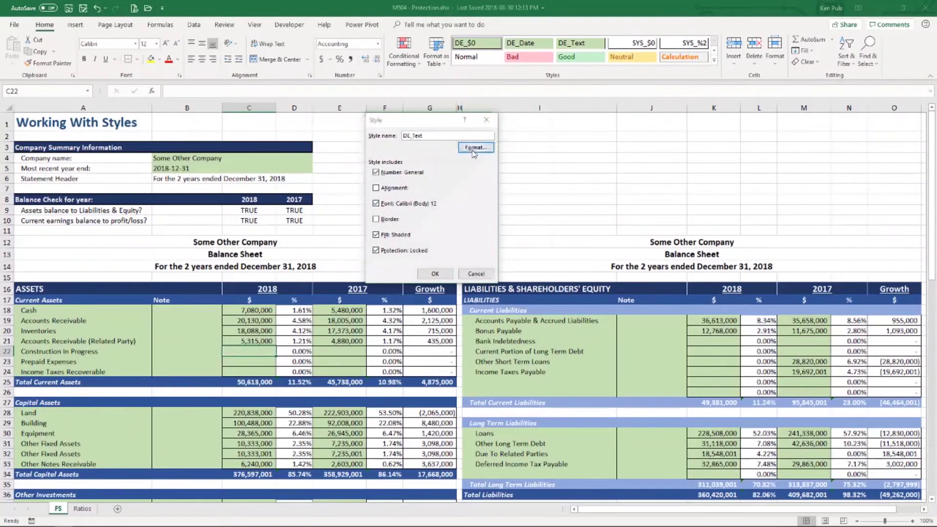
{"action": "left_click", "coordinate": [327, 123]}
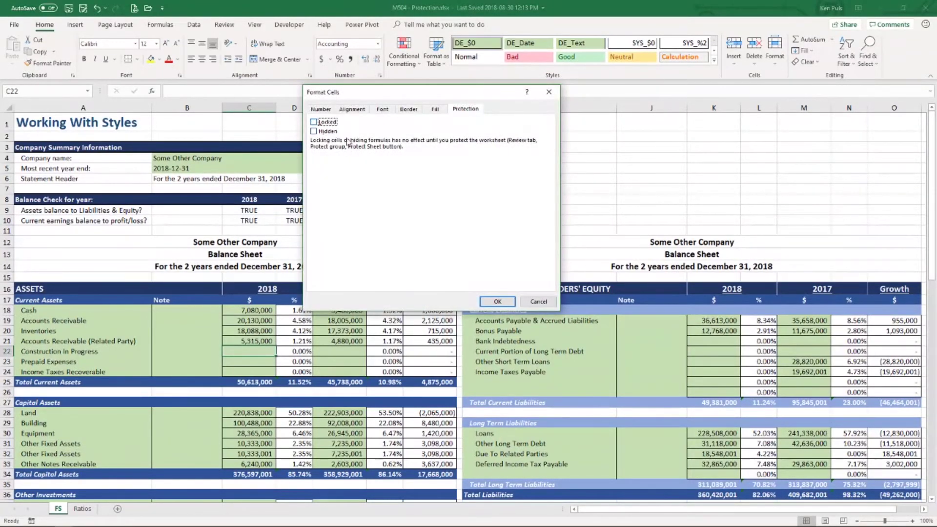
{"action": "left_click", "coordinate": [493, 302]}
{"action": "left_click", "coordinate": [435, 274]}
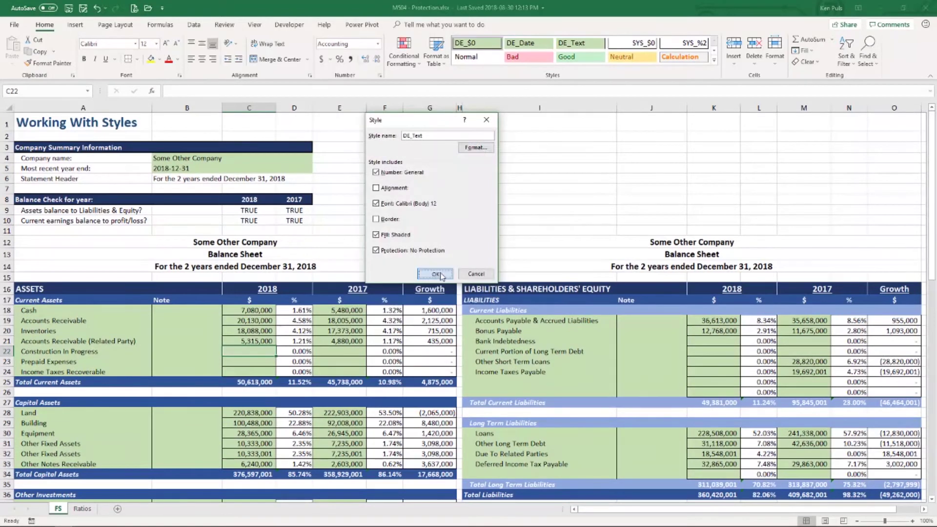
Check the protection settings of the SYS_%2 and SYS_$0 cell styles without changing them.
{"action": "left_click", "coordinate": [390, 309]}
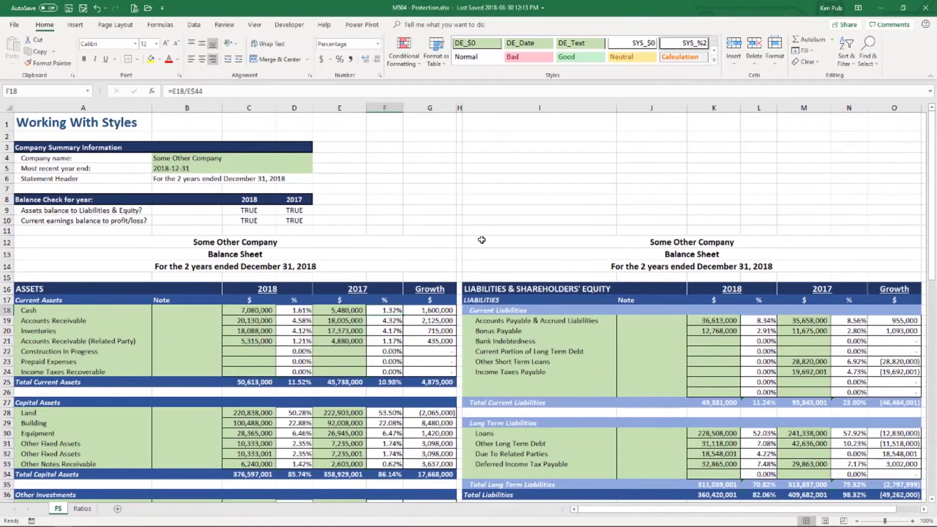
{"action": "right_click", "coordinate": [680, 45]}
{"action": "left_click", "coordinate": [697, 62]}
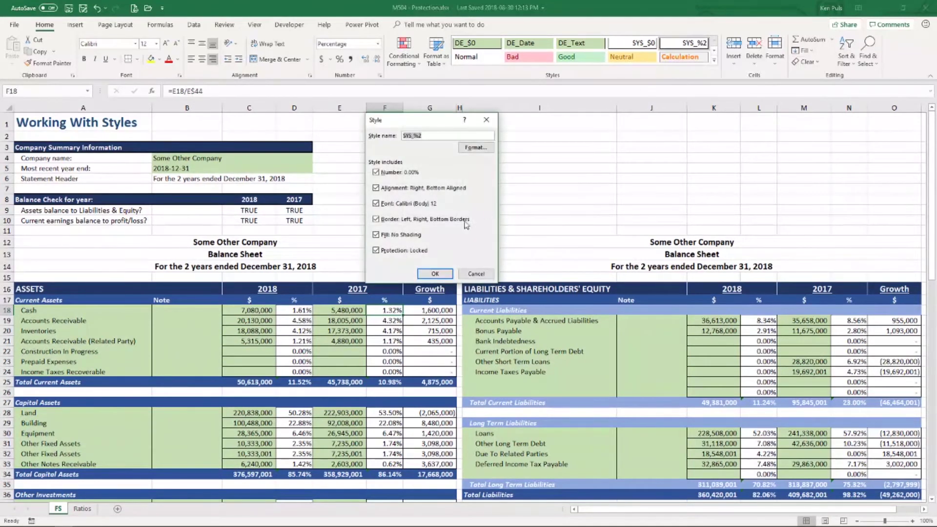
{"action": "left_click", "coordinate": [476, 274]}
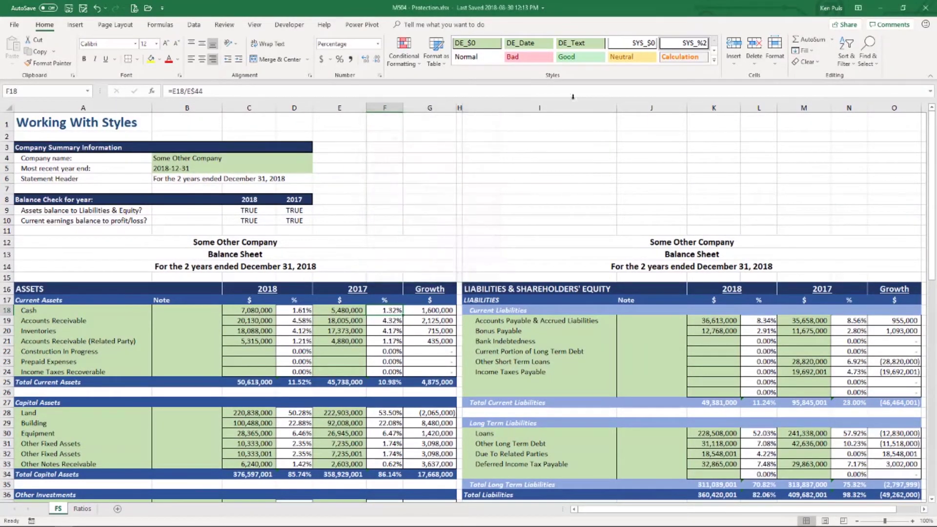
{"action": "right_click", "coordinate": [625, 45]}
{"action": "left_click", "coordinate": [648, 61]}
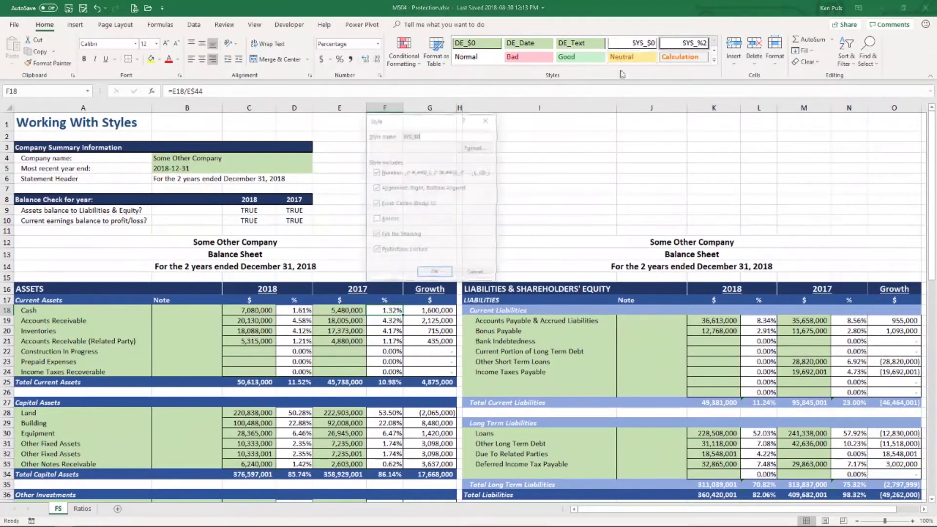
{"action": "left_click", "coordinate": [476, 274]}
{"action": "left_click", "coordinate": [466, 266]}
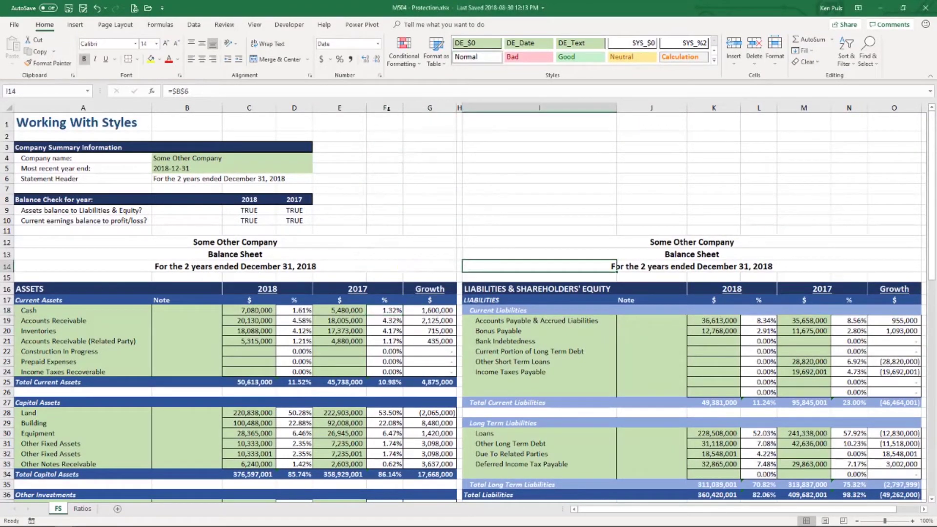
Protect the FS sheet again without a password, keeping the default permissions.
{"action": "left_click", "coordinate": [221, 26]}
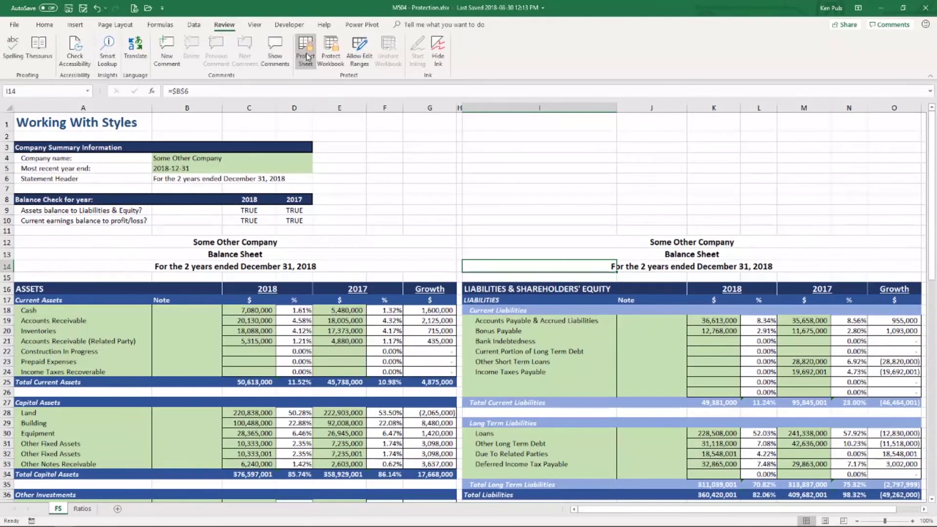
{"action": "left_click", "coordinate": [304, 54]}
{"action": "left_click", "coordinate": [433, 264]}
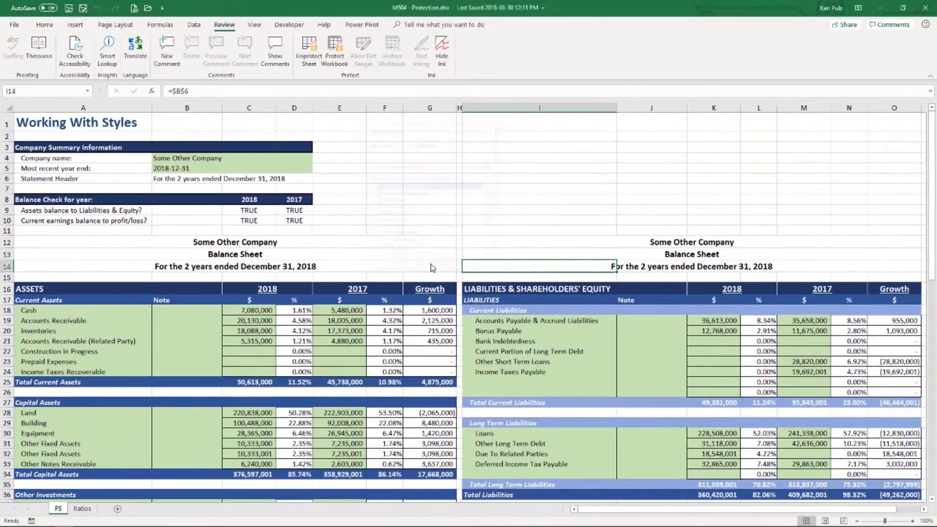
Change the company name in the summary information to Some Company.
{"action": "left_click", "coordinate": [193, 161]}
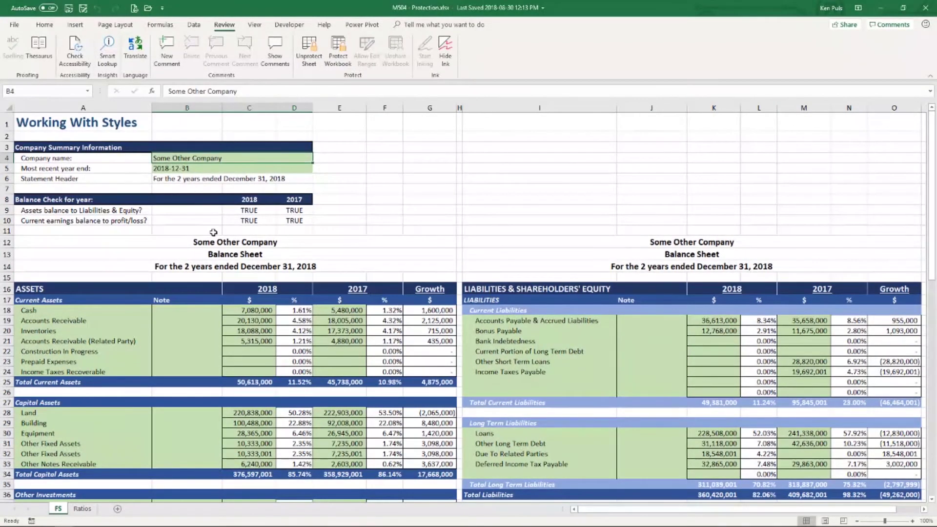
{"action": "type", "text": "Some Co"}
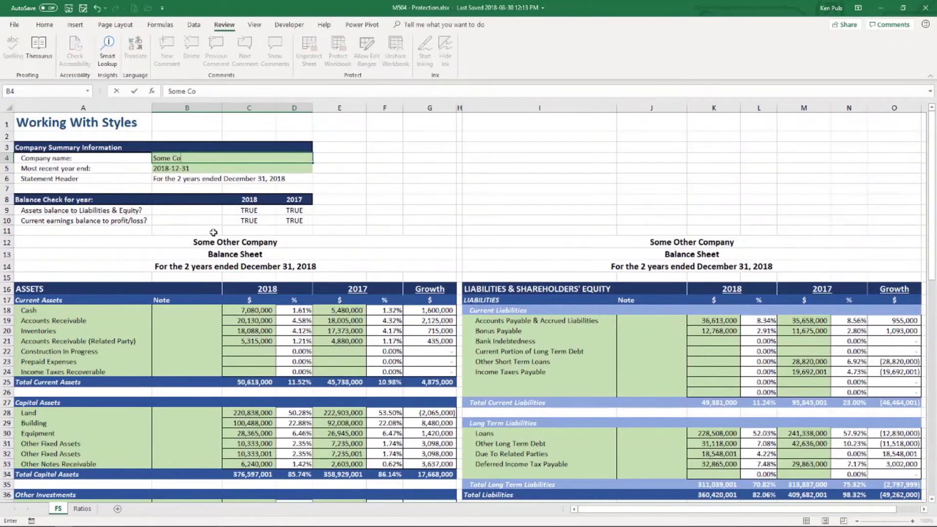
{"action": "type", "text": "mpany"}
{"action": "key", "text": "Return"}
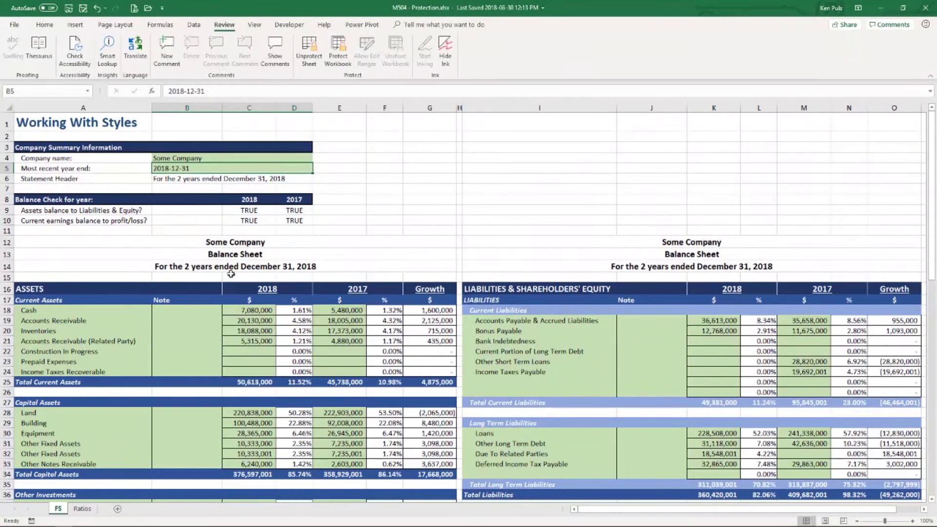
Enter 50000 as the 2018 amount for Construction In Progress.
{"action": "left_click", "coordinate": [250, 354]}
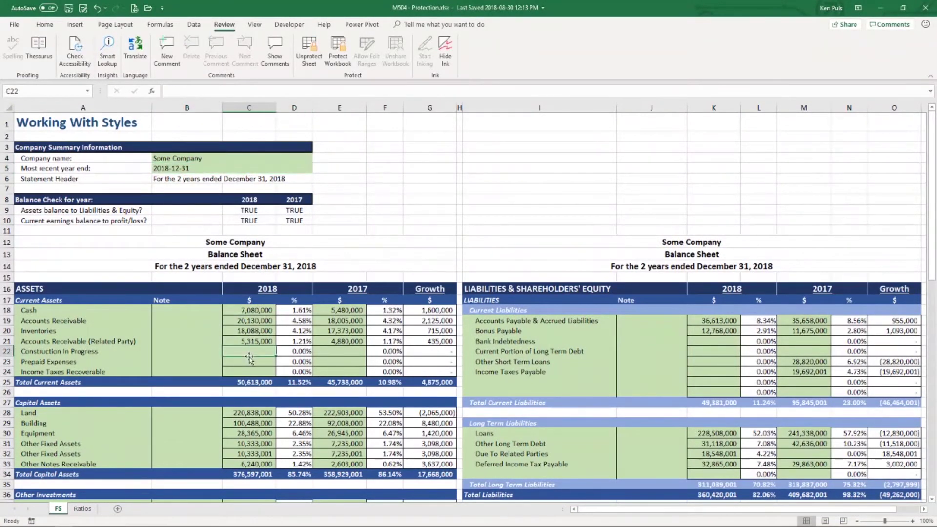
{"action": "type", "text": "50000"}
{"action": "key", "text": "Return"}
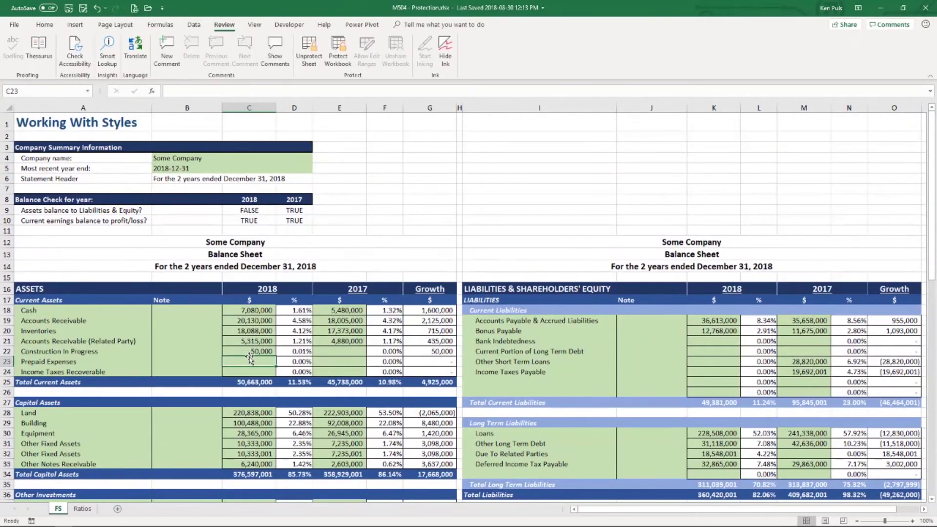
Try to edit the 2018 percentage formula in the Construction In Progress row.
{"action": "left_click", "coordinate": [287, 351]}
{"action": "double_click", "coordinate": [296, 347]}
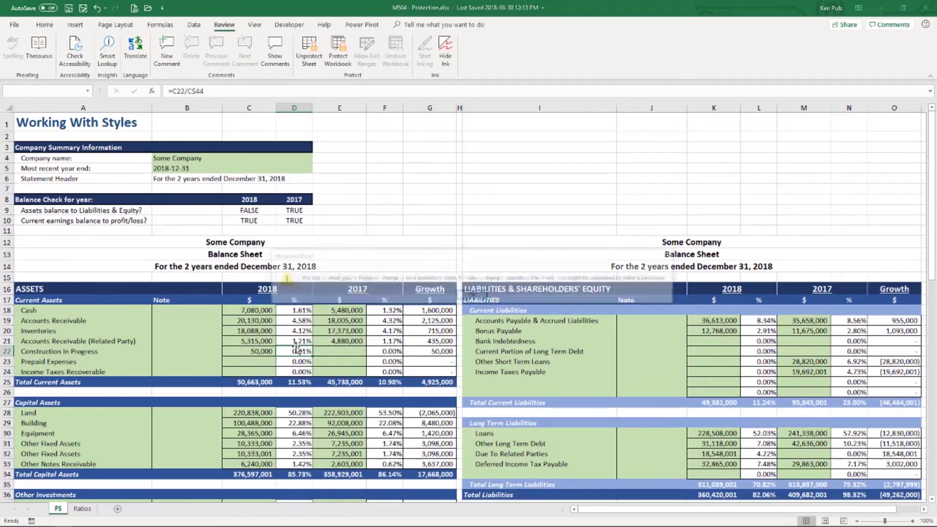
{"action": "left_click", "coordinate": [470, 296]}
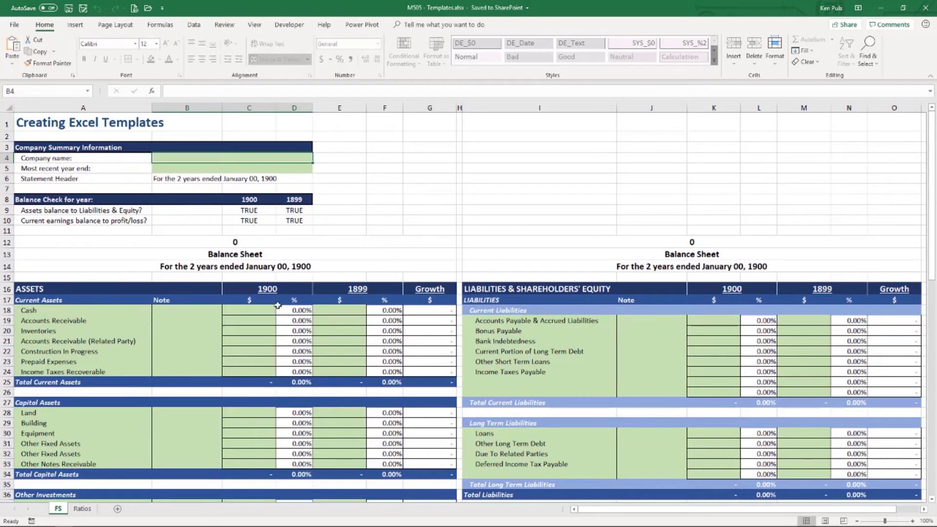
Check the 2018 percentage formula in the Cash row and return to the company name input cell.
{"action": "left_click", "coordinate": [299, 311]}
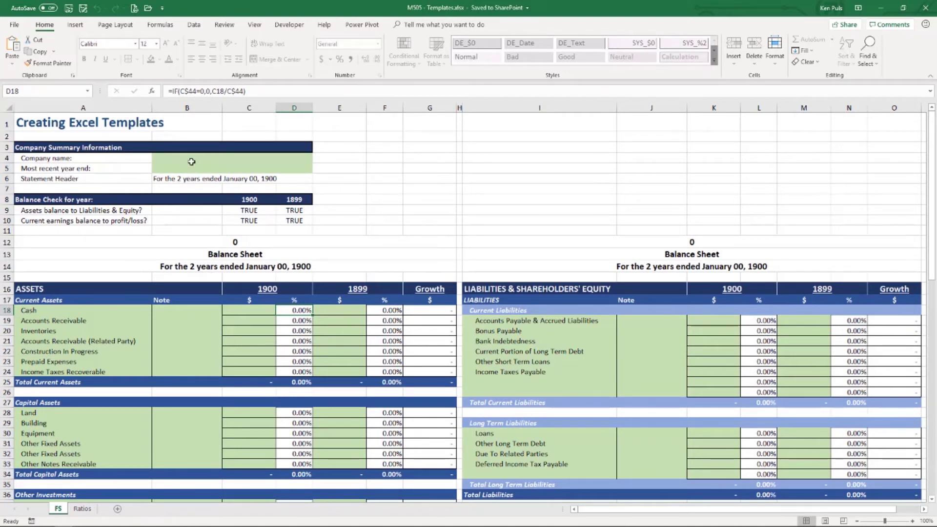
{"action": "left_click", "coordinate": [191, 159]}
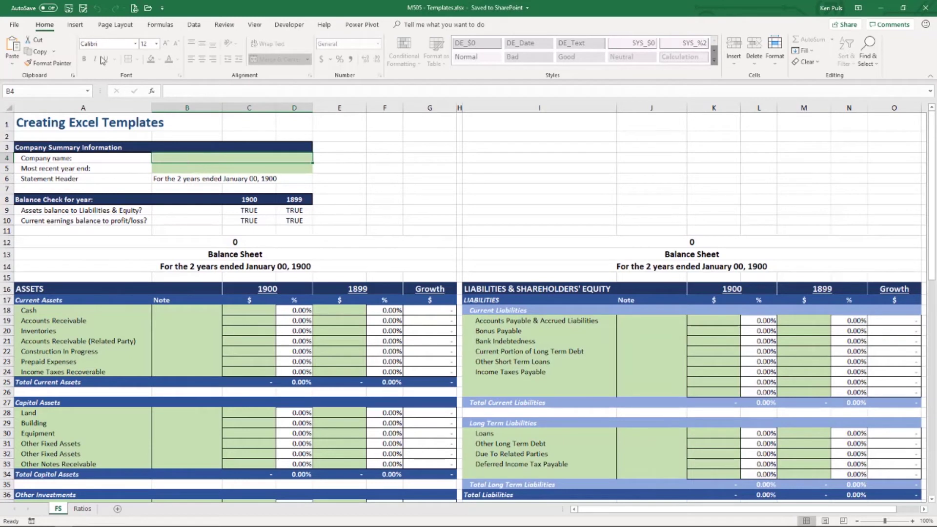
Save the blank statement workbook as an Excel Template named FS Analysis in the Custom Office Templates folder.
{"action": "left_click", "coordinate": [69, 8]}
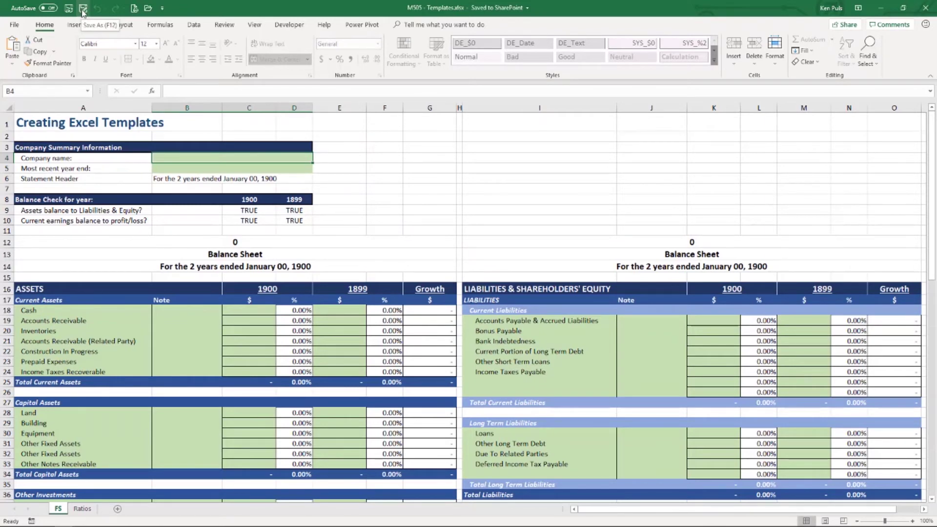
{"action": "left_click", "coordinate": [83, 8]}
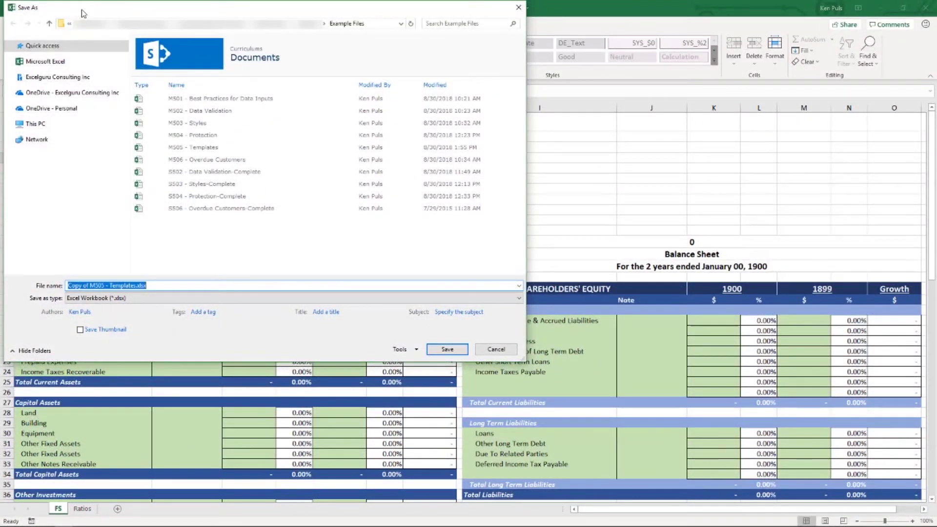
{"action": "left_click", "coordinate": [162, 299]}
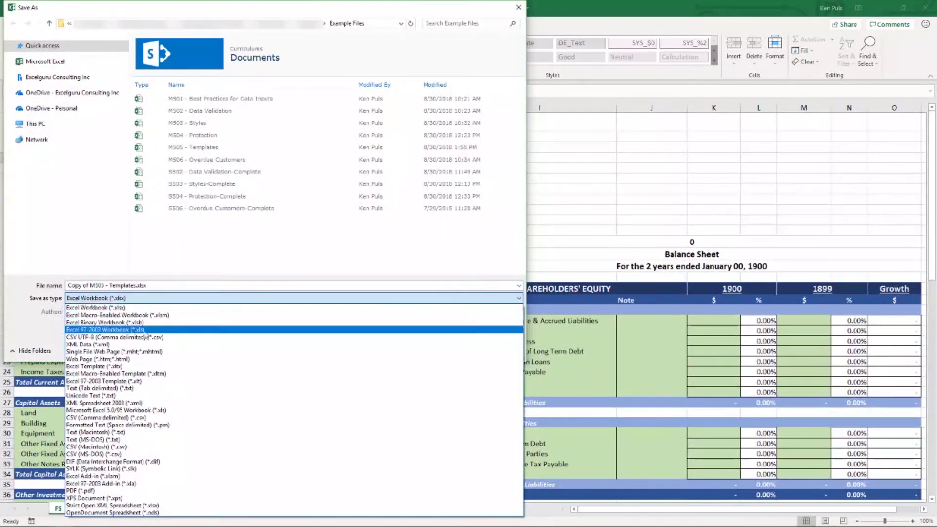
{"action": "left_click", "coordinate": [131, 367]}
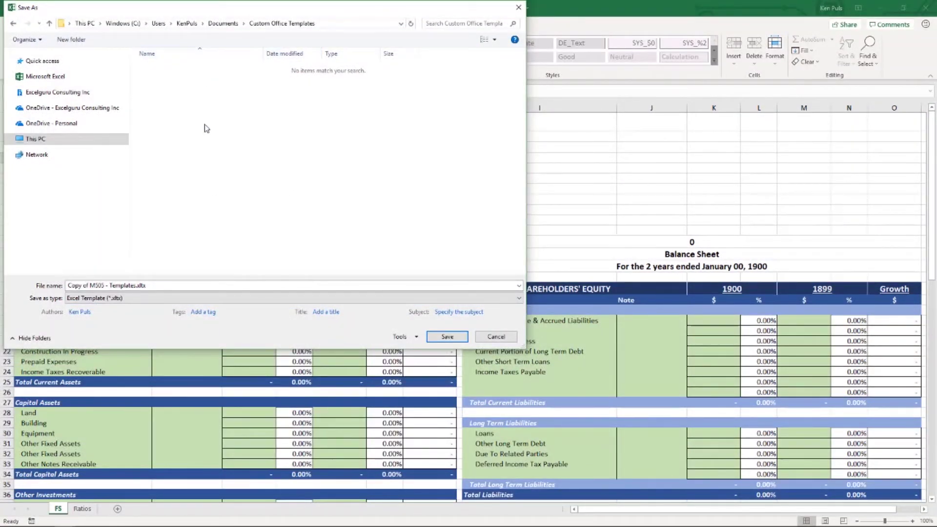
{"action": "left_click", "coordinate": [150, 286]}
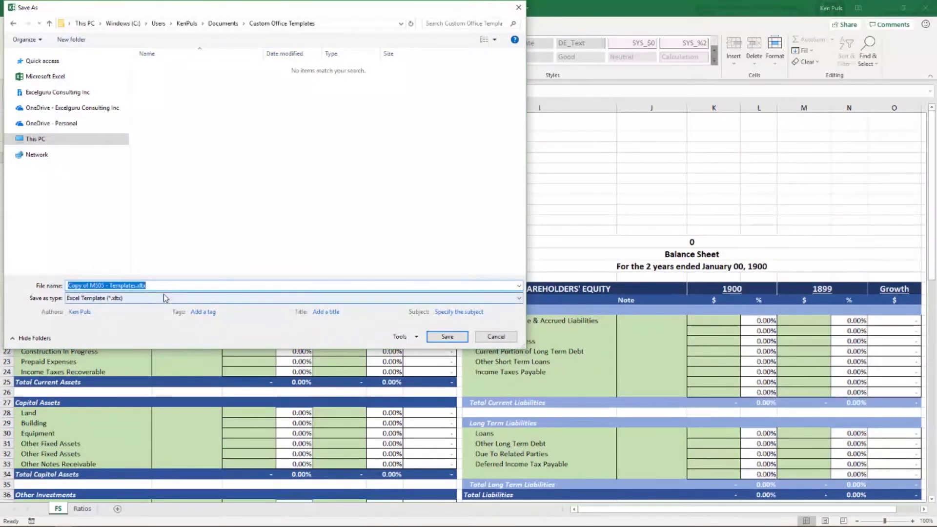
{"action": "type", "text": "FS"}
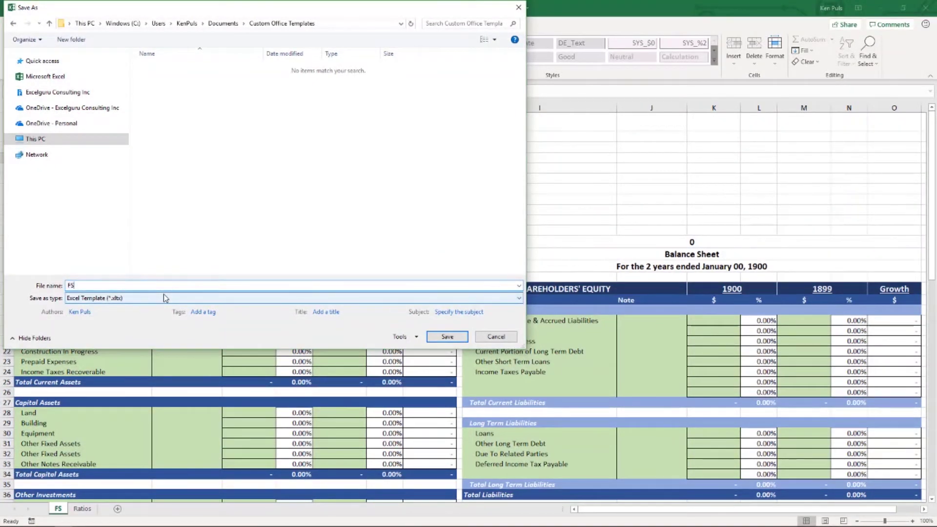
{"action": "type", "text": " Analysis"}
{"action": "key", "text": "Return"}
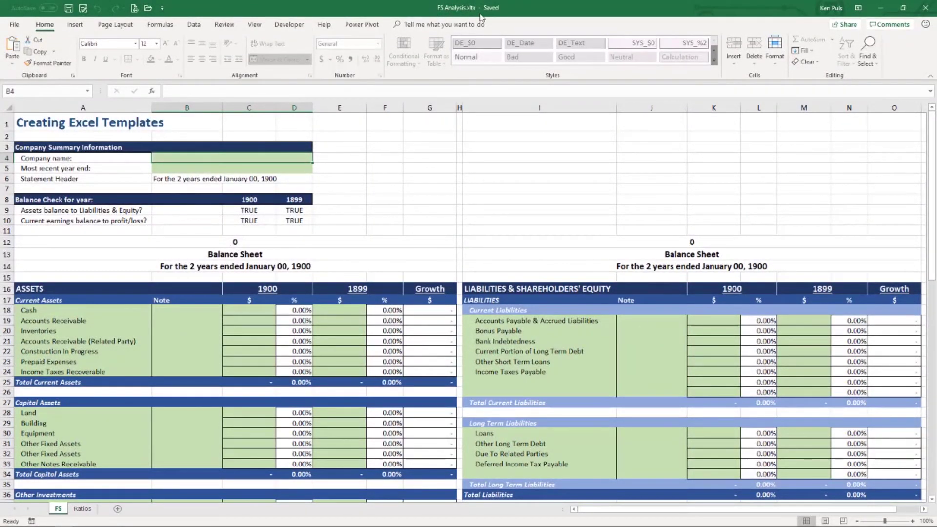
Close the template file and create a new workbook from the personal FS Analysis template.
{"action": "left_click", "coordinate": [18, 27]}
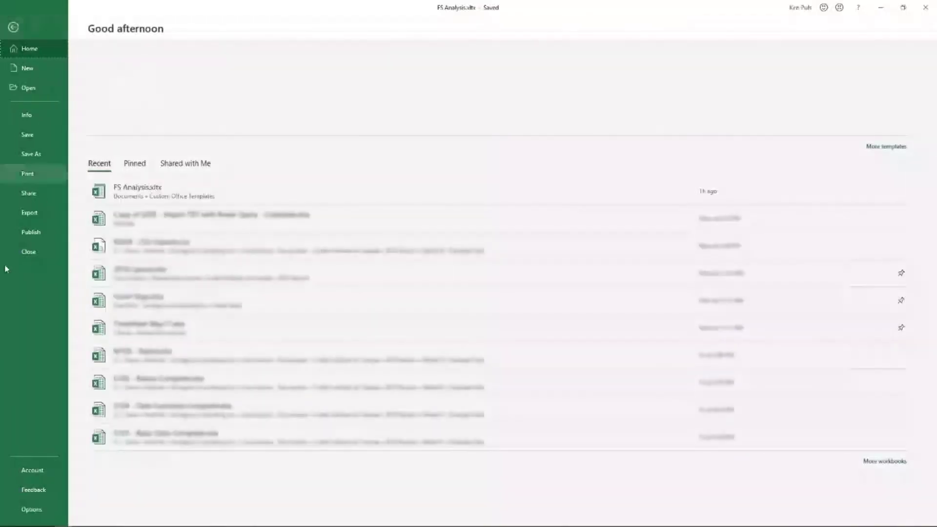
{"action": "left_click", "coordinate": [22, 256]}
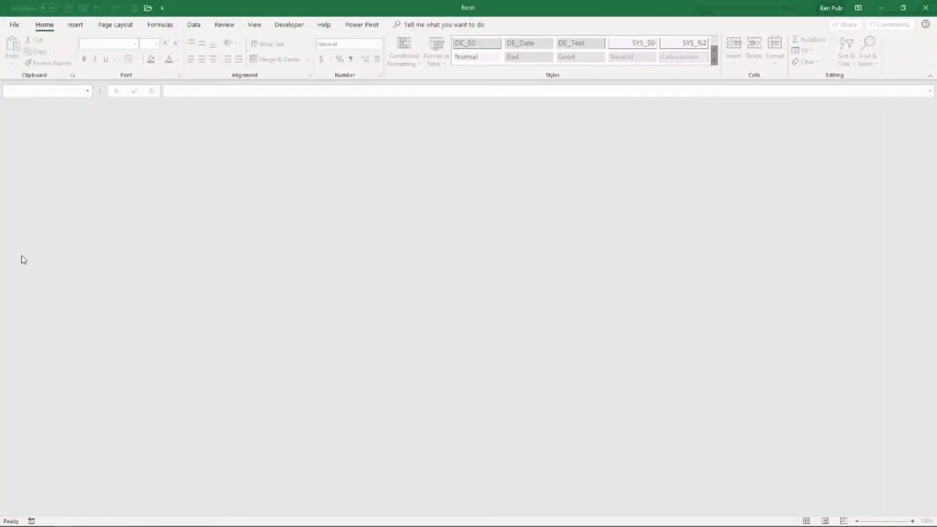
{"action": "left_click", "coordinate": [15, 25]}
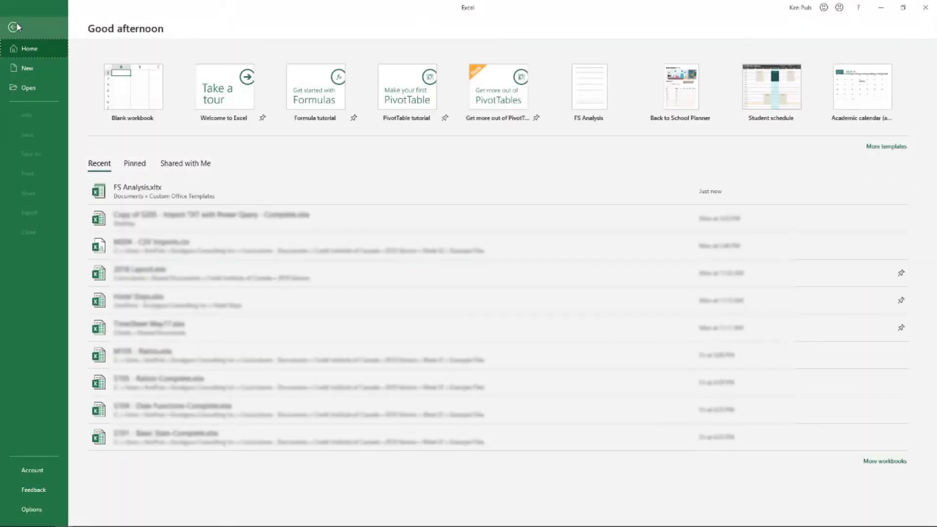
{"action": "left_click", "coordinate": [28, 69]}
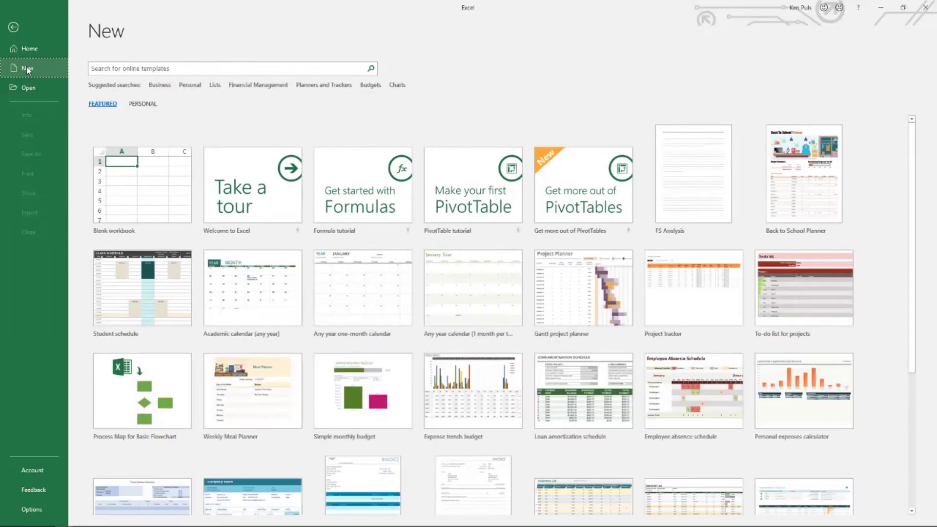
{"action": "left_click", "coordinate": [144, 105]}
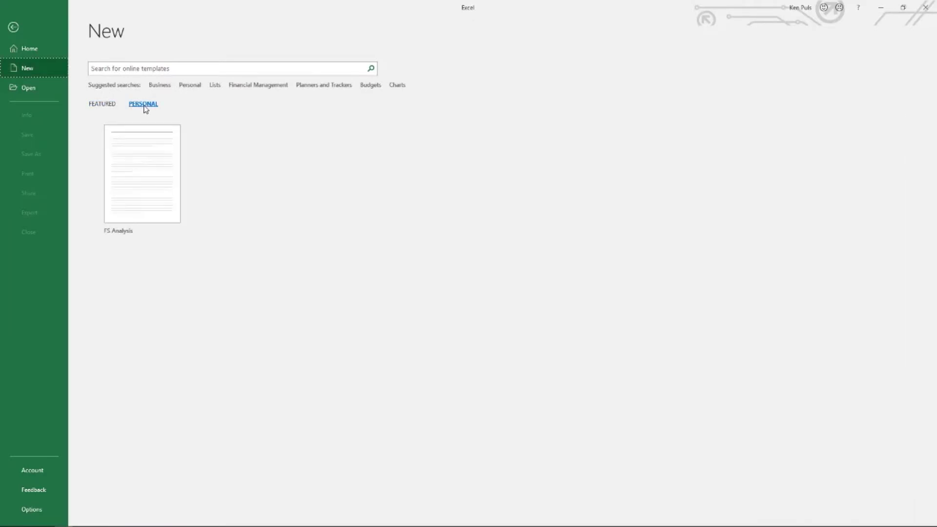
{"action": "left_click", "coordinate": [136, 192]}
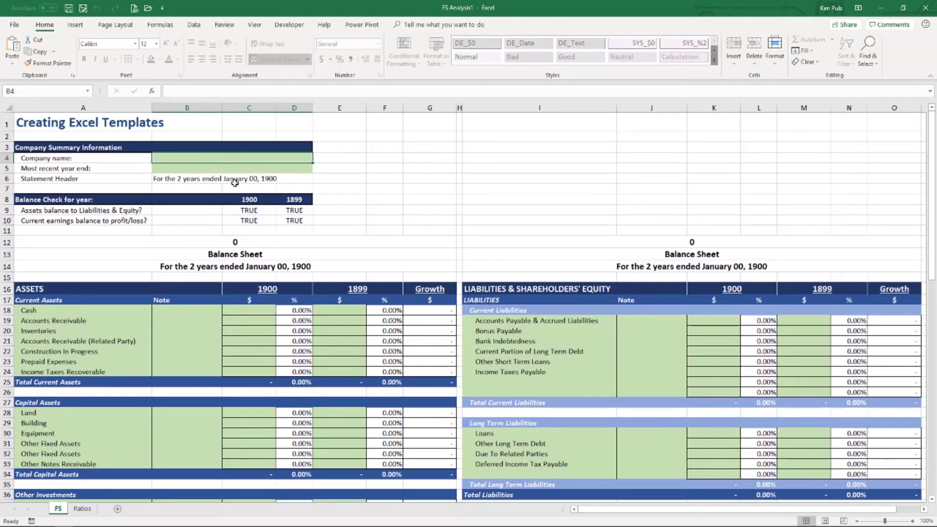
Enter Some Company as the company name and 2018-12-31 as the most recent year end.
{"action": "key", "text": "F2"}
{"action": "type", "text": "Some Company"}
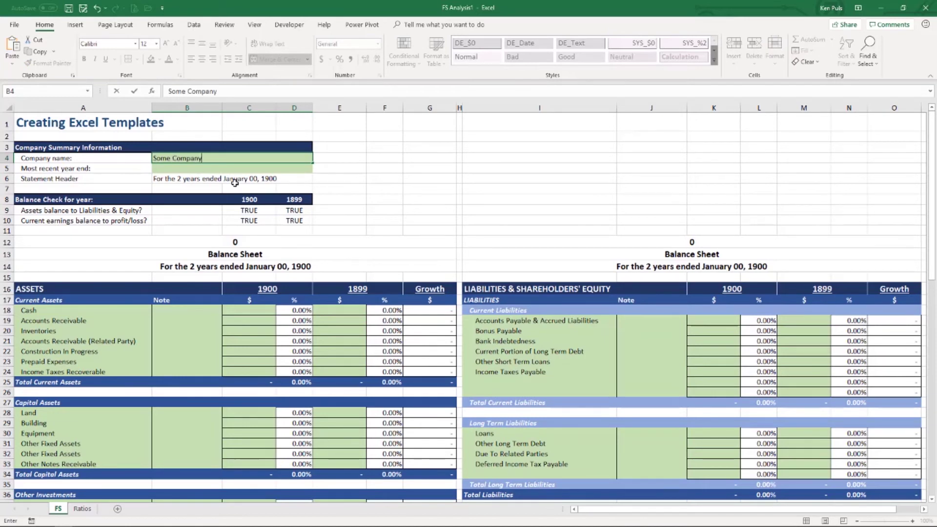
{"action": "key", "text": "Return"}
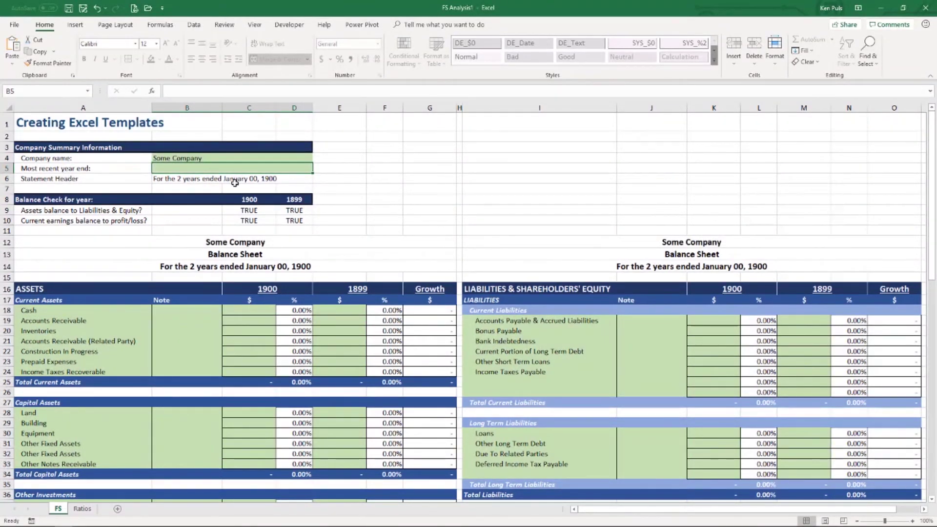
{"action": "type", "text": "2018-12-31"}
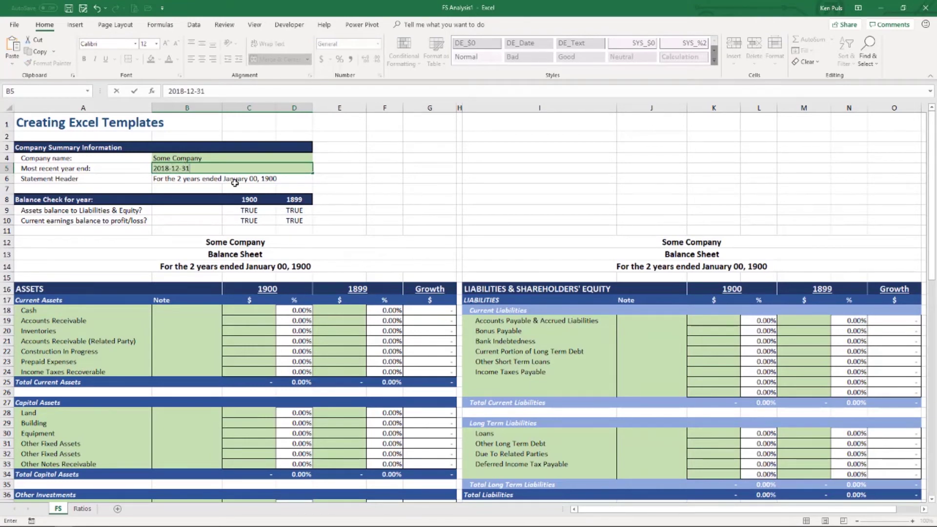
{"action": "key", "text": "Return"}
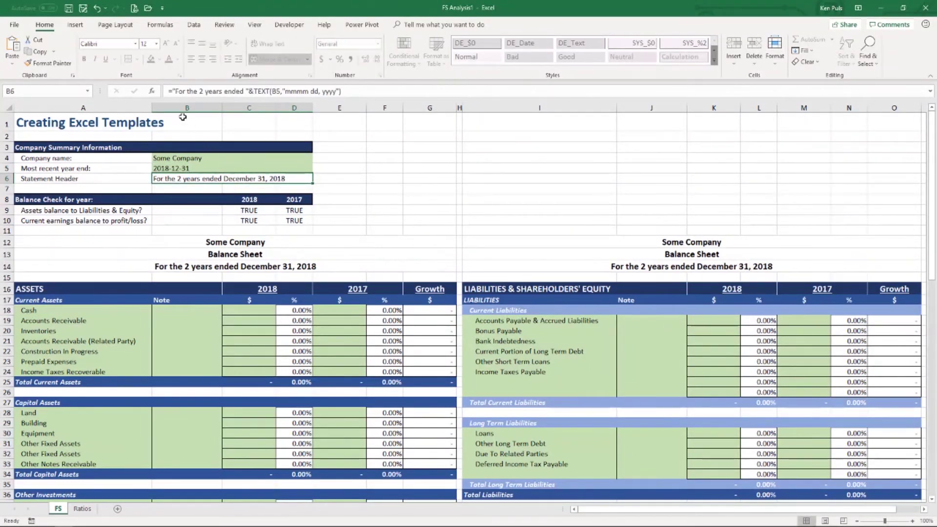
Save the new workbook to the Desktop as FS Analysis1.xlsx and close it.
{"action": "left_click", "coordinate": [67, 12]}
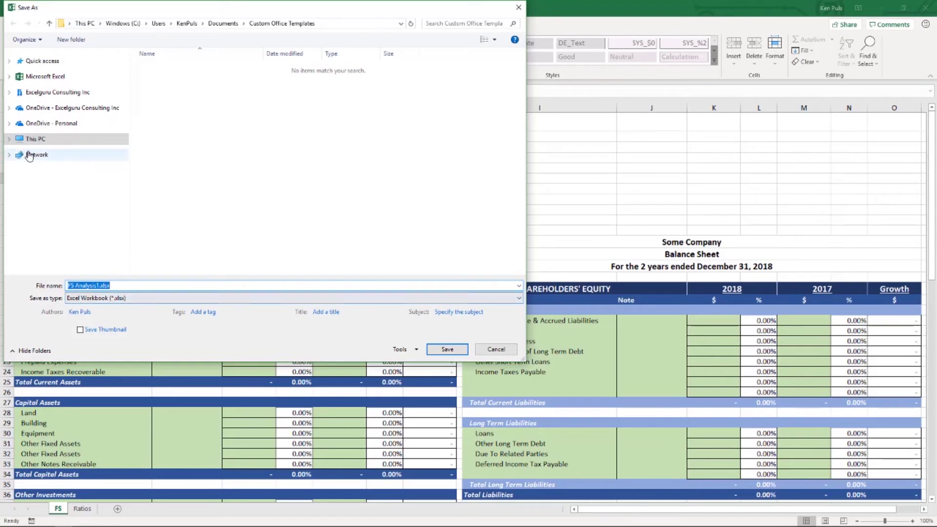
{"action": "left_click", "coordinate": [9, 140]}
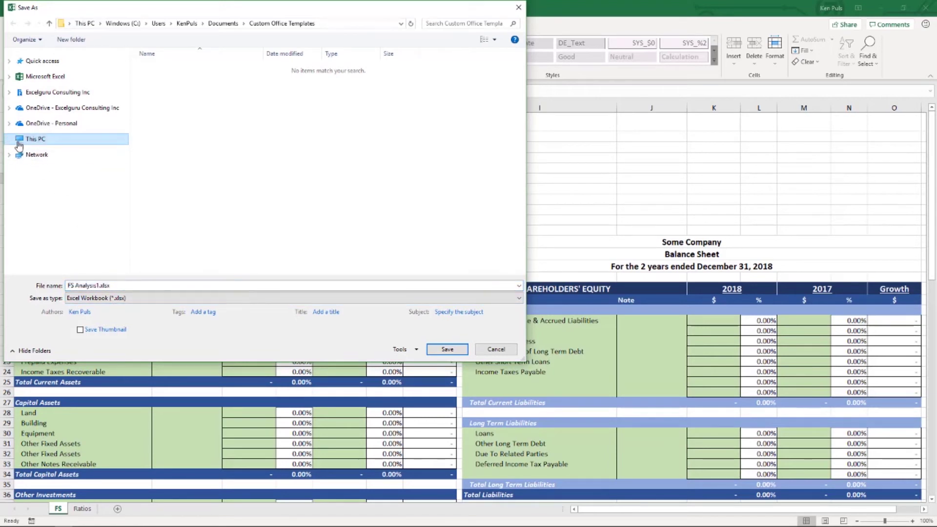
{"action": "left_click", "coordinate": [40, 163]}
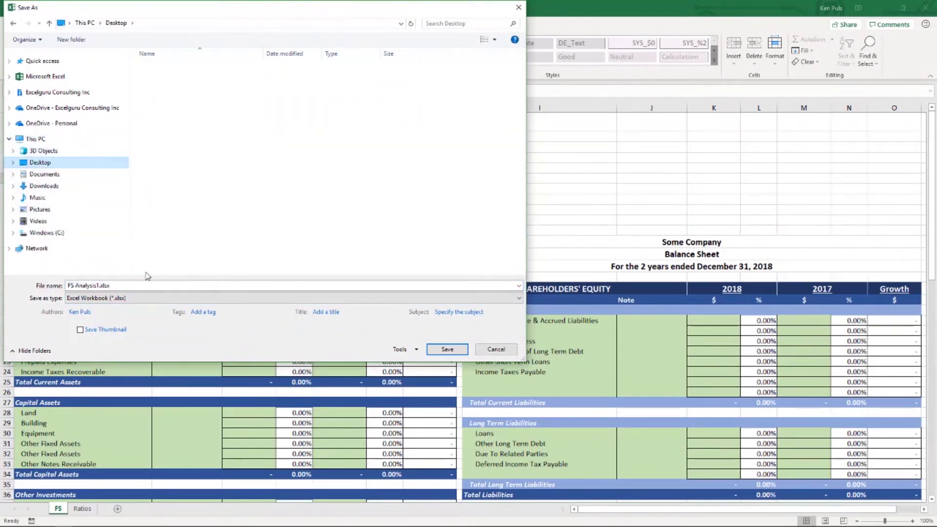
{"action": "left_click", "coordinate": [445, 350]}
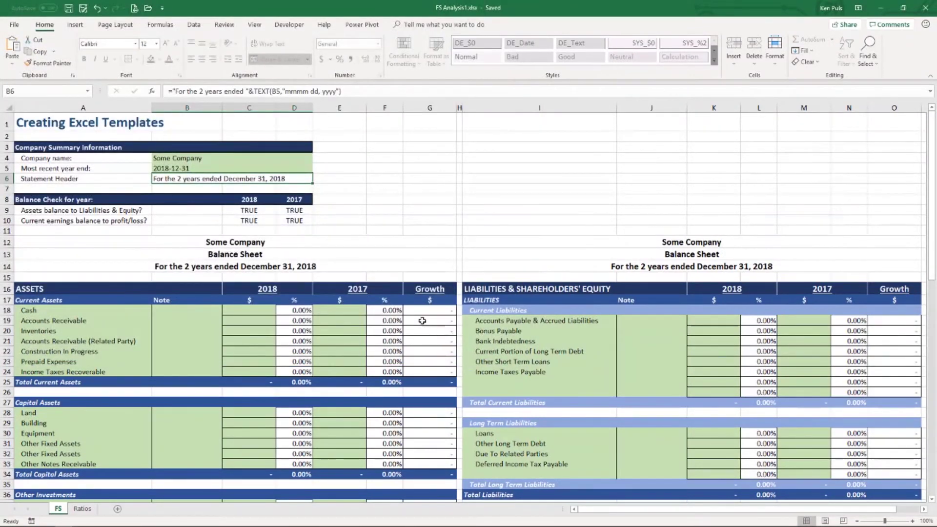
{"action": "left_click", "coordinate": [15, 25]}
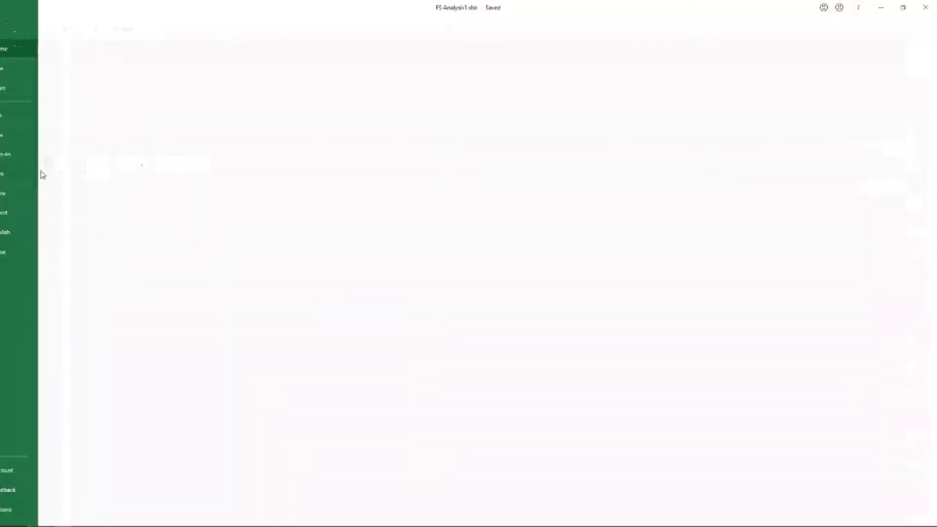
{"action": "left_click", "coordinate": [25, 250]}
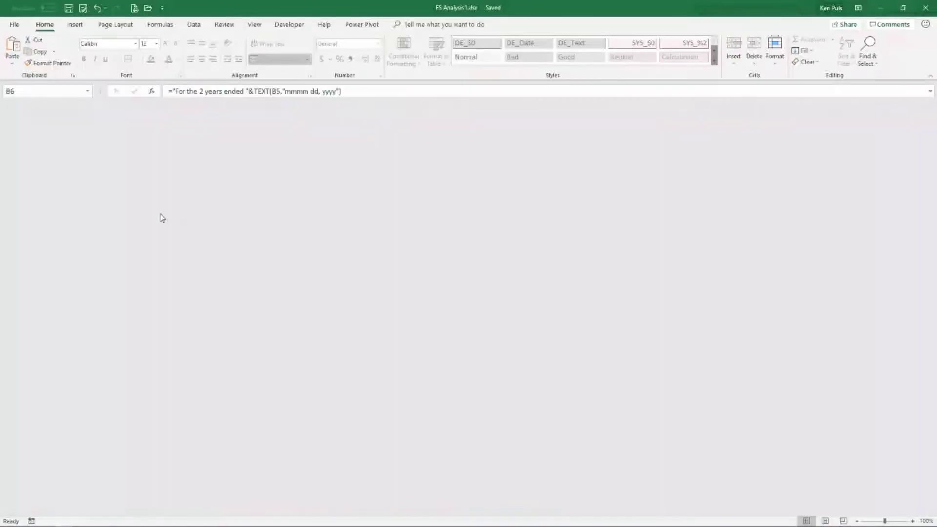
Reopen the recently saved FS Analysis1.xlsx workbook from the Desktop.
{"action": "left_click", "coordinate": [16, 27]}
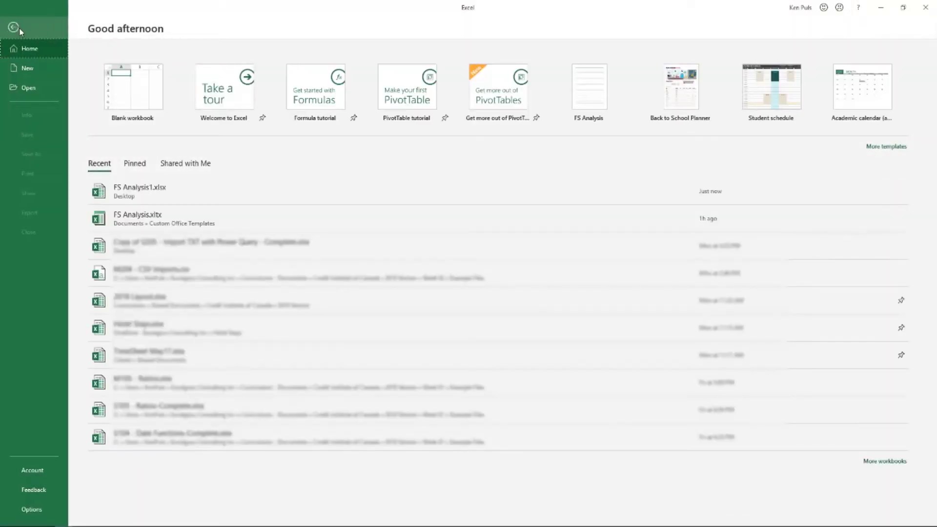
{"action": "left_click", "coordinate": [154, 195]}
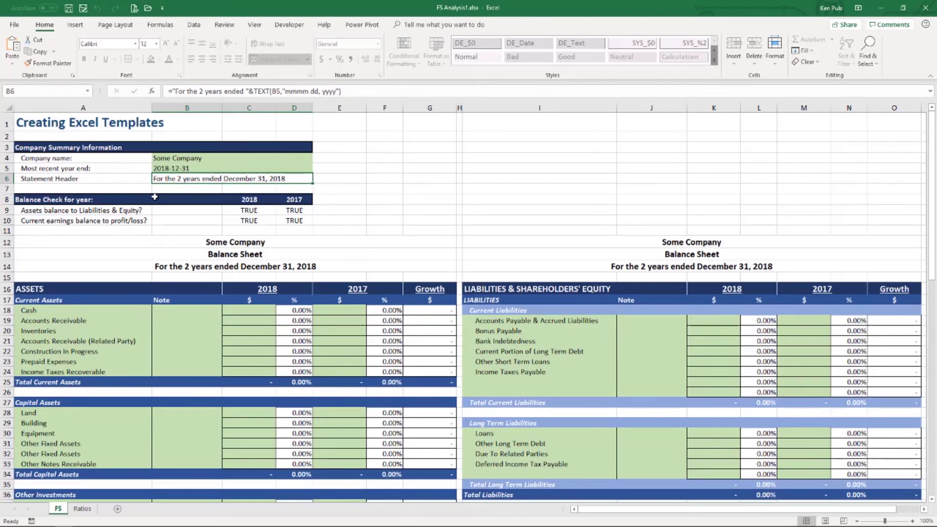
Open the original FS Analysis.xltx template file itself for editing.
{"action": "left_click", "coordinate": [19, 27]}
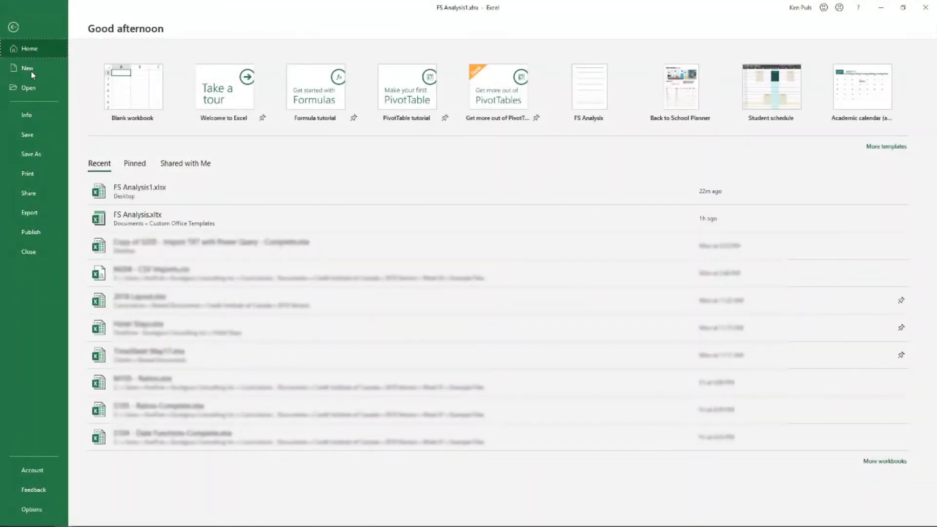
{"action": "left_click", "coordinate": [27, 89]}
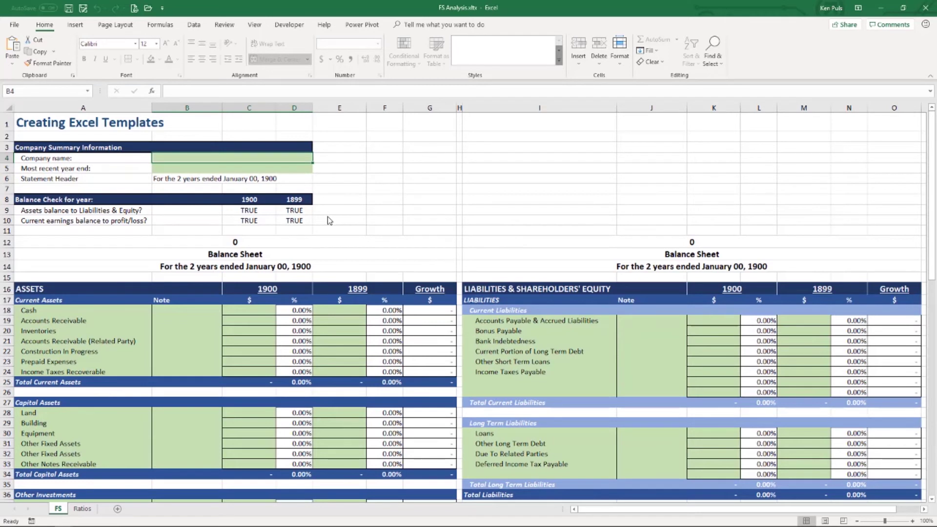
Examine the default personal templates location in Excel's save options.
{"action": "left_click", "coordinate": [14, 25]}
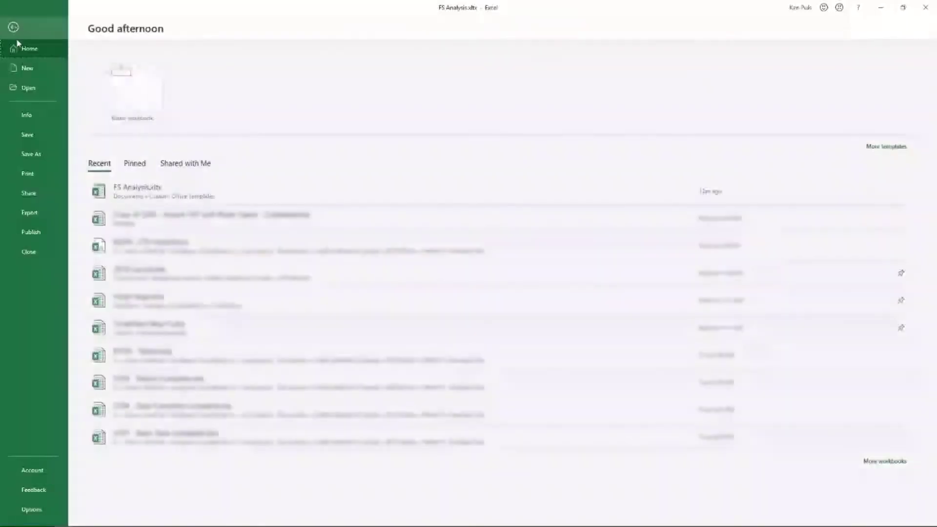
{"action": "left_click", "coordinate": [50, 518]}
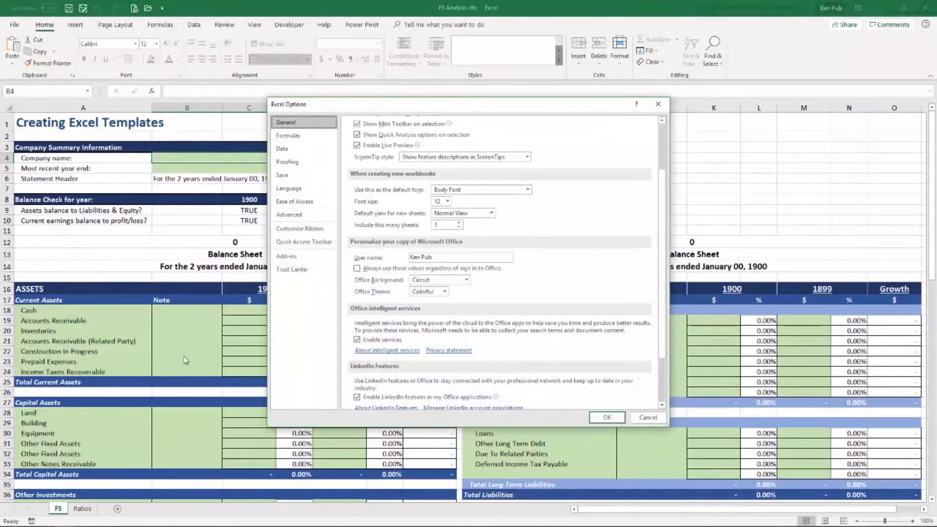
{"action": "left_click", "coordinate": [283, 176]}
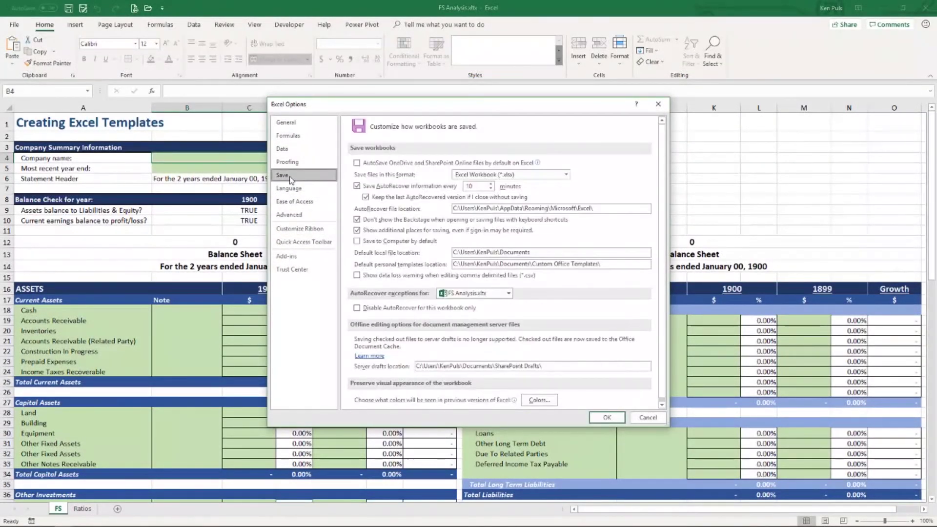
{"action": "left_click_drag", "start_coordinate": [601, 263], "coordinate": [441, 277]}
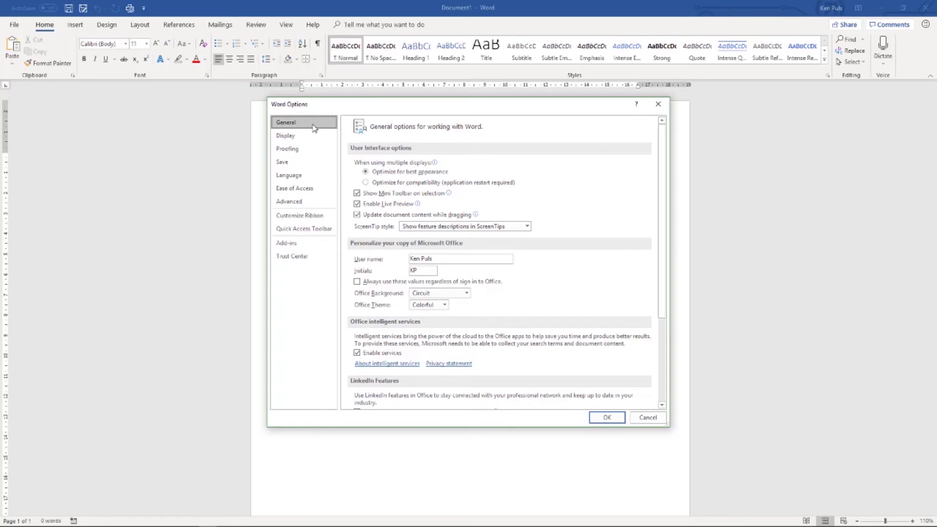
Switch to Word and examine the user templates and workgroup templates file locations in its advanced options.
{"action": "left_click", "coordinate": [318, 204]}
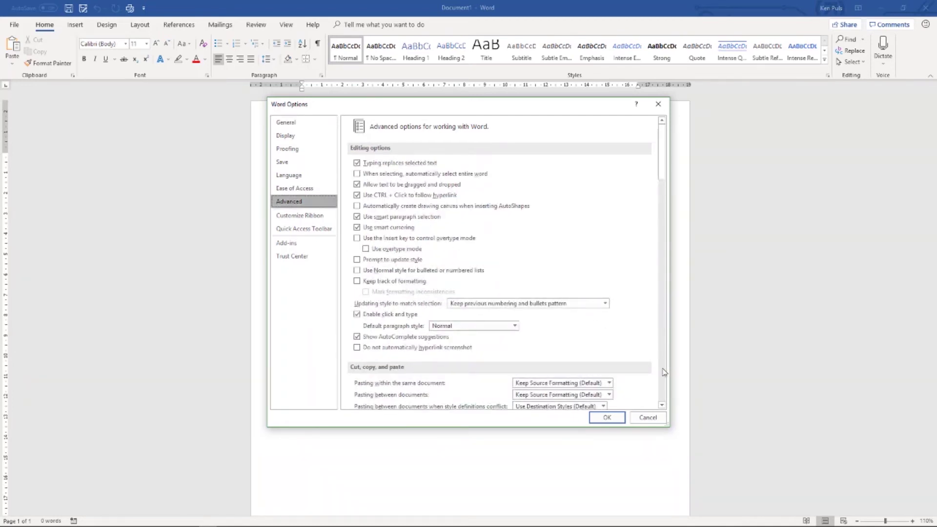
{"action": "scroll", "coordinate": [663, 391], "scroll_direction": "down", "scroll_amount": 10}
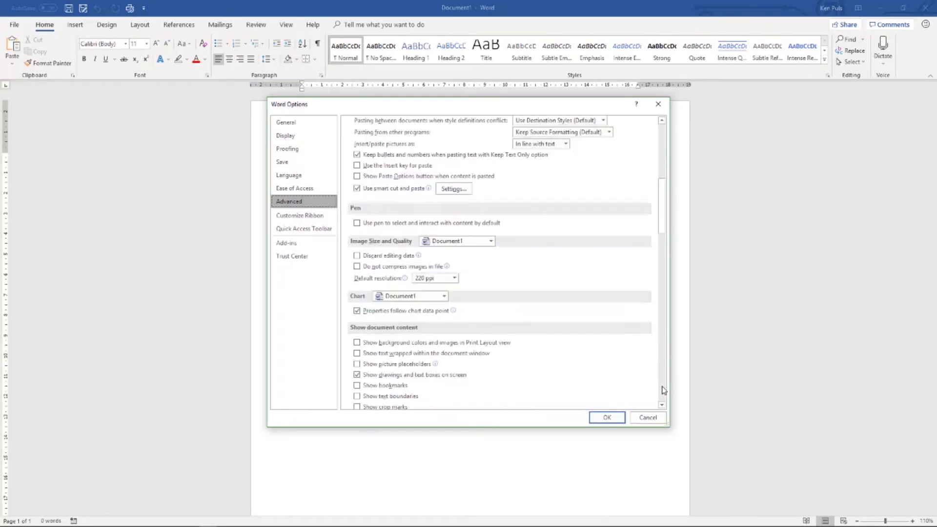
{"action": "scroll", "coordinate": [664, 390], "scroll_direction": "down", "scroll_amount": 15}
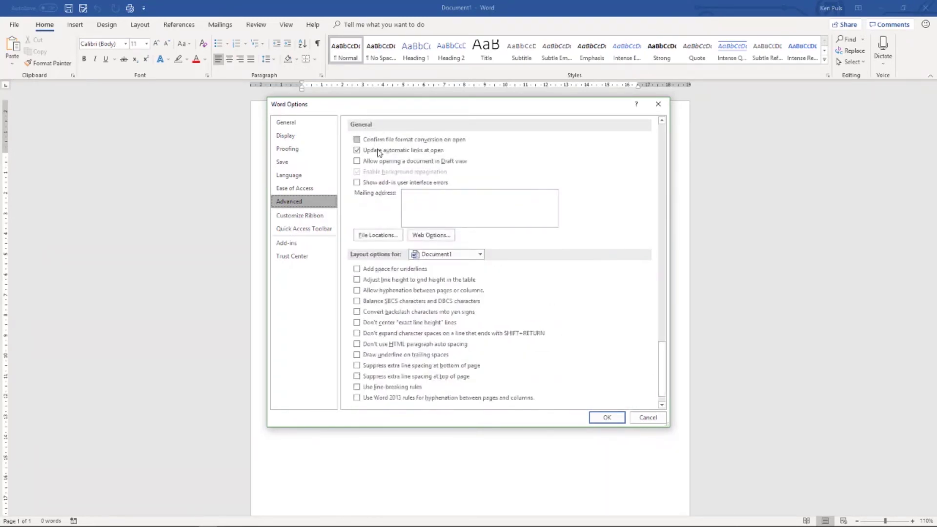
{"action": "left_click", "coordinate": [378, 235]}
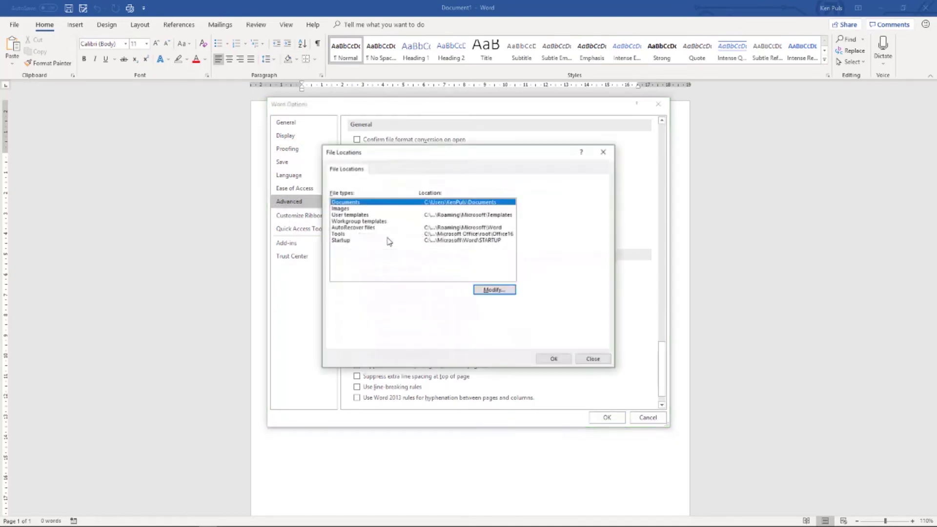
{"action": "left_click", "coordinate": [360, 216]}
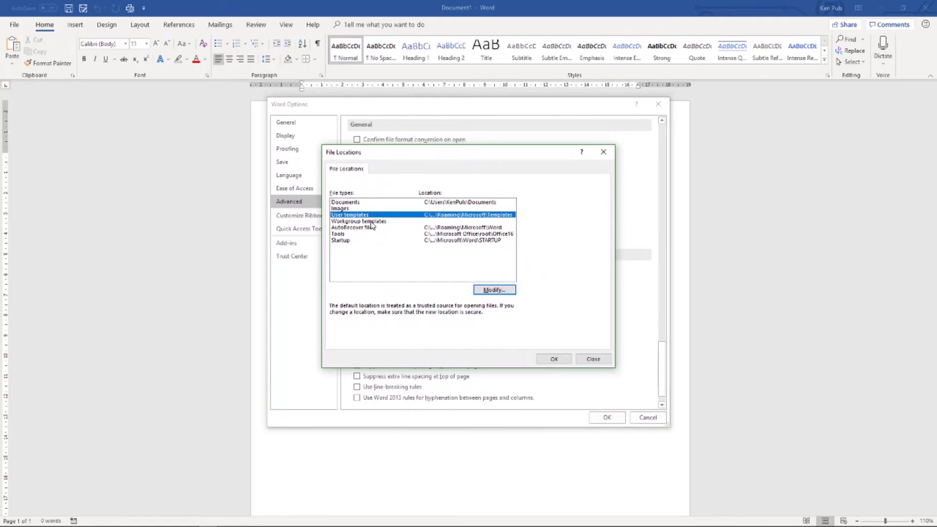
{"action": "left_click", "coordinate": [371, 222]}
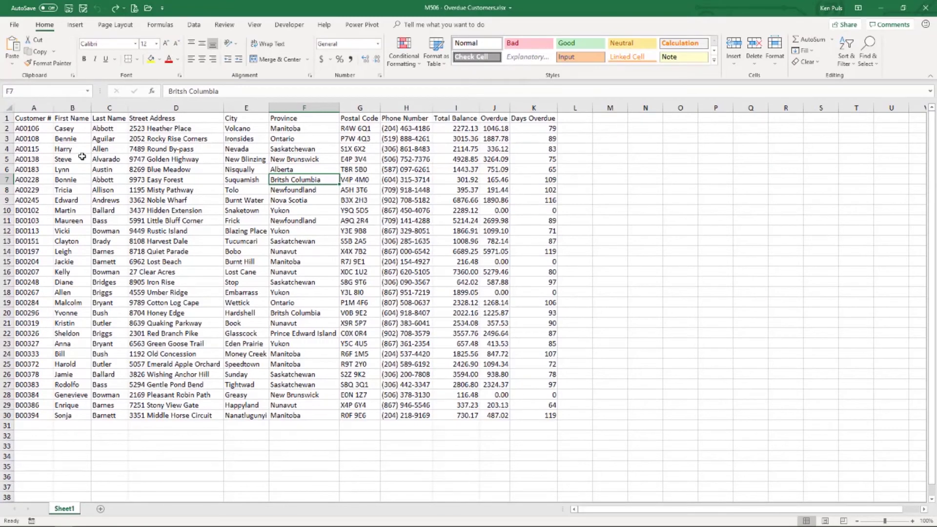
In Excel's M506 - Overdue Customers.xlsx, format the customer data as a table with headers in a blue medium style.
{"action": "left_click", "coordinate": [82, 157]}
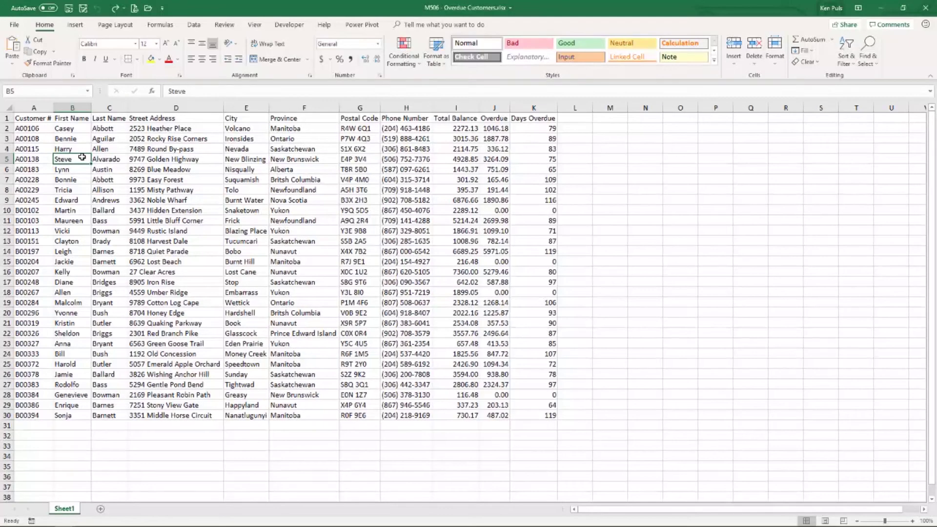
{"action": "left_click", "coordinate": [436, 60]}
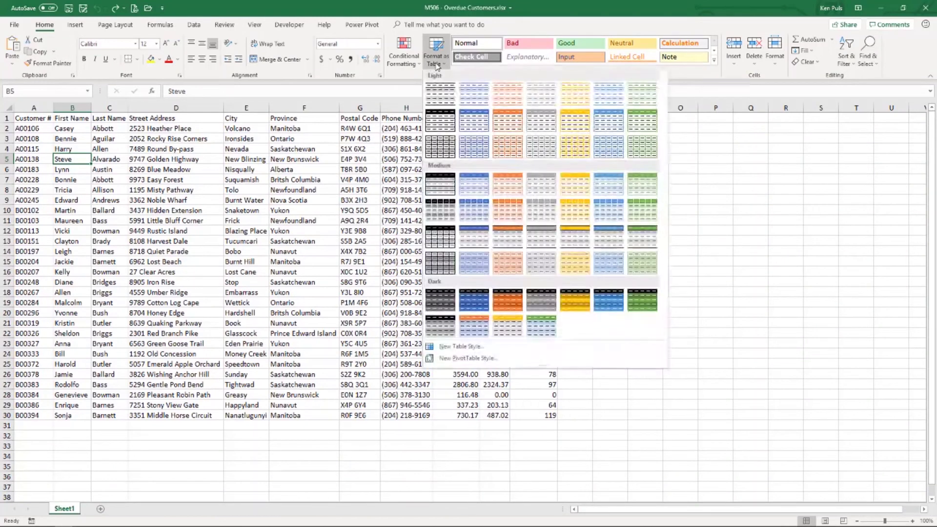
{"action": "left_click", "coordinate": [472, 188]}
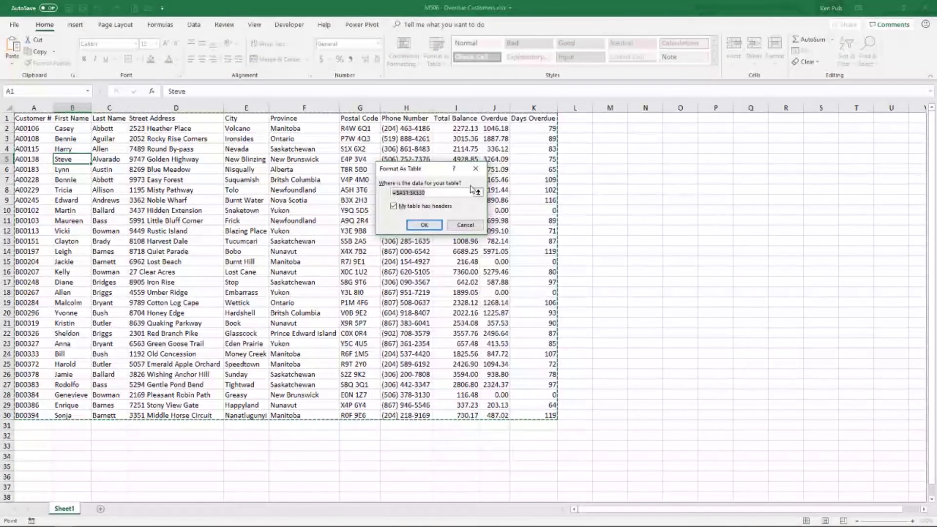
{"action": "left_click", "coordinate": [423, 225]}
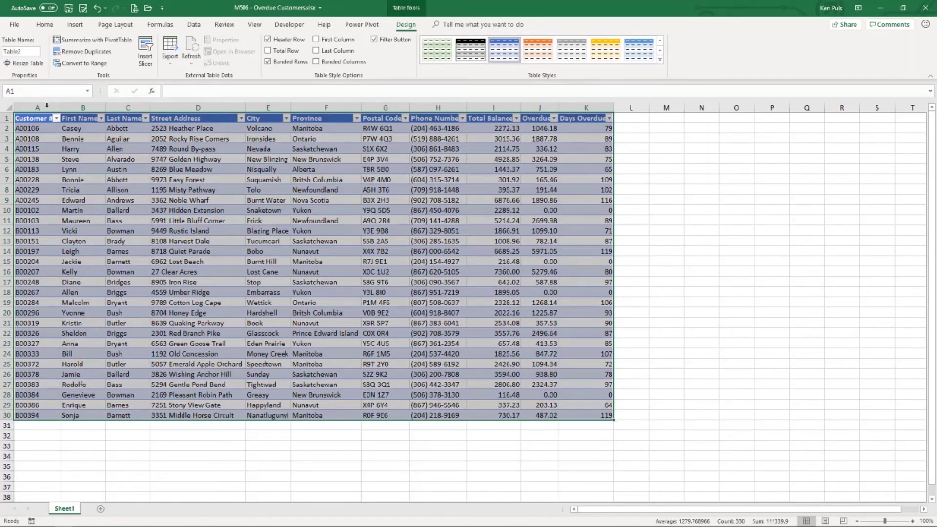
Name the new customer table Receivables.
{"action": "left_click", "coordinate": [19, 51]}
{"action": "type", "text": "Receivables"}
{"action": "key", "text": "Return"}
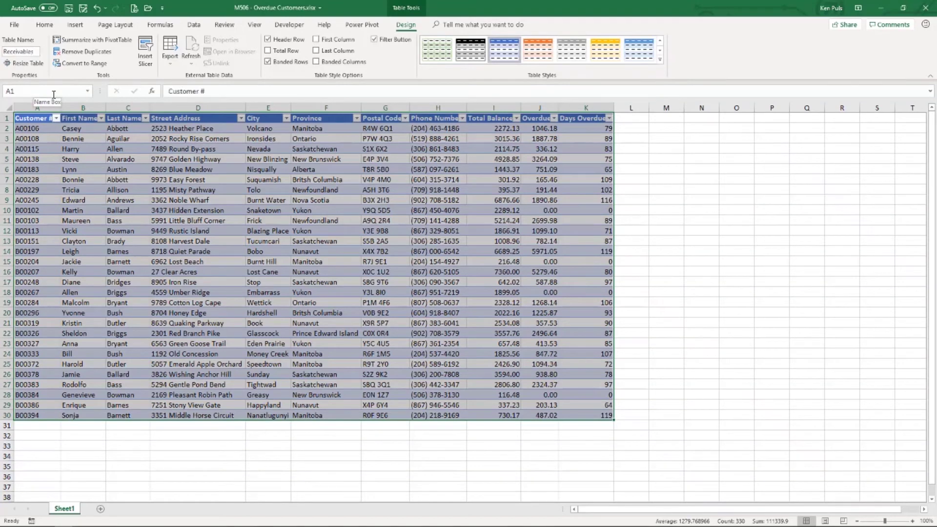
Save a copy of the workbook to the Desktop as S506 - Overdue Customers-Complete.xlsx.
{"action": "left_click", "coordinate": [84, 9]}
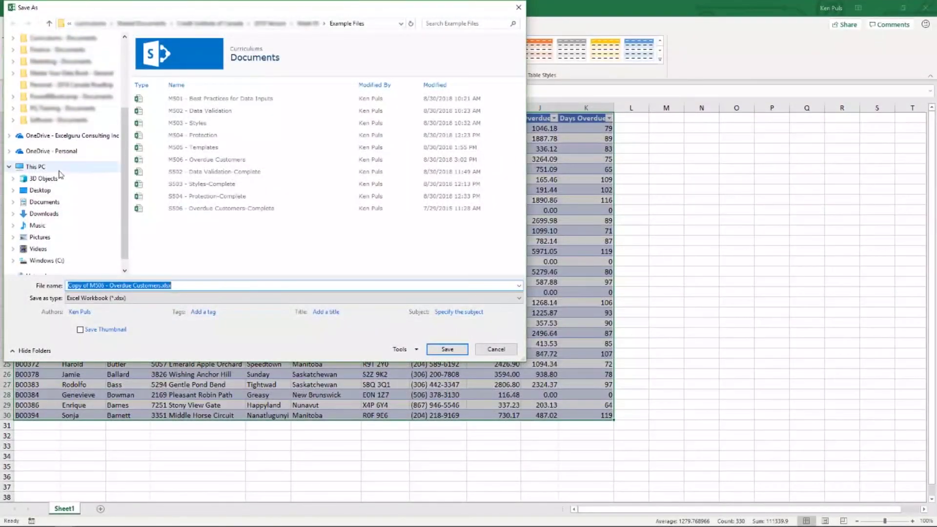
{"action": "left_click", "coordinate": [43, 191]}
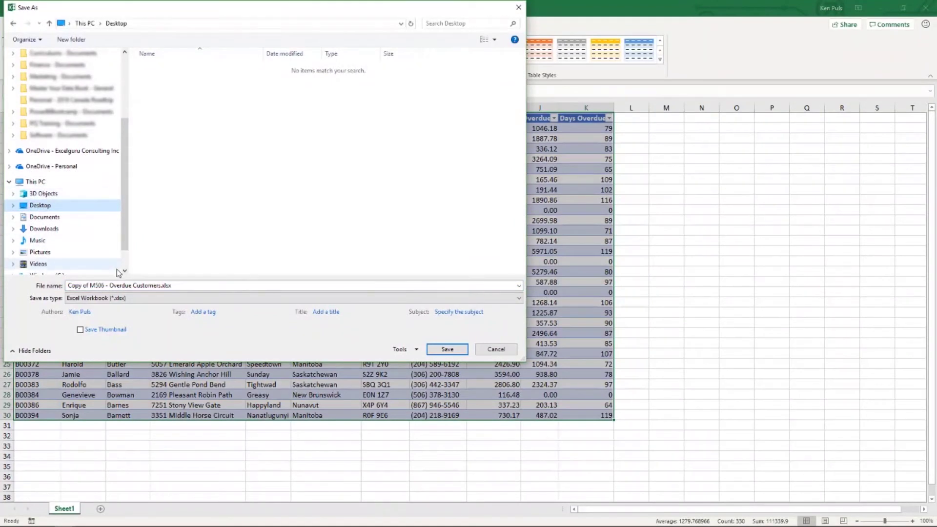
{"action": "triple_click", "coordinate": [88, 285]}
{"action": "left_click", "coordinate": [94, 285]}
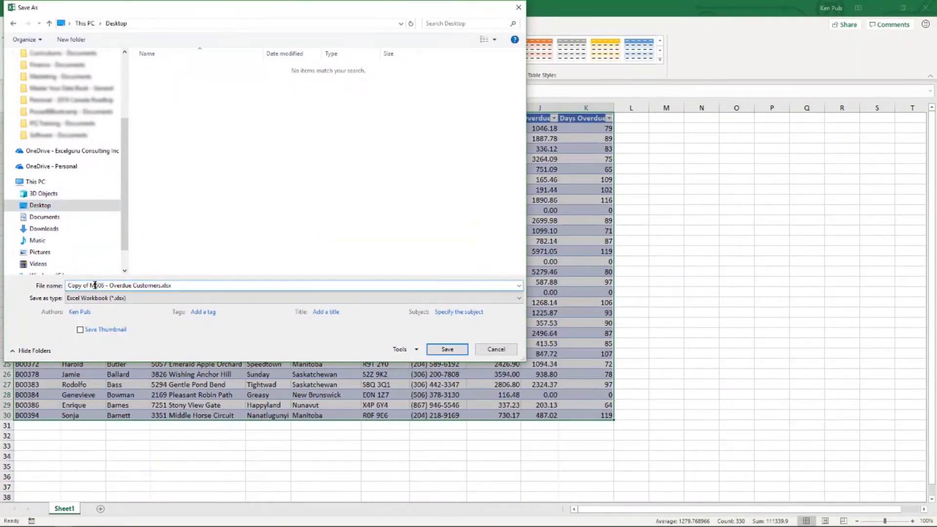
{"action": "left_click_drag", "start_coordinate": [94, 285], "coordinate": [58, 286]}
{"action": "type", "text": "S"}
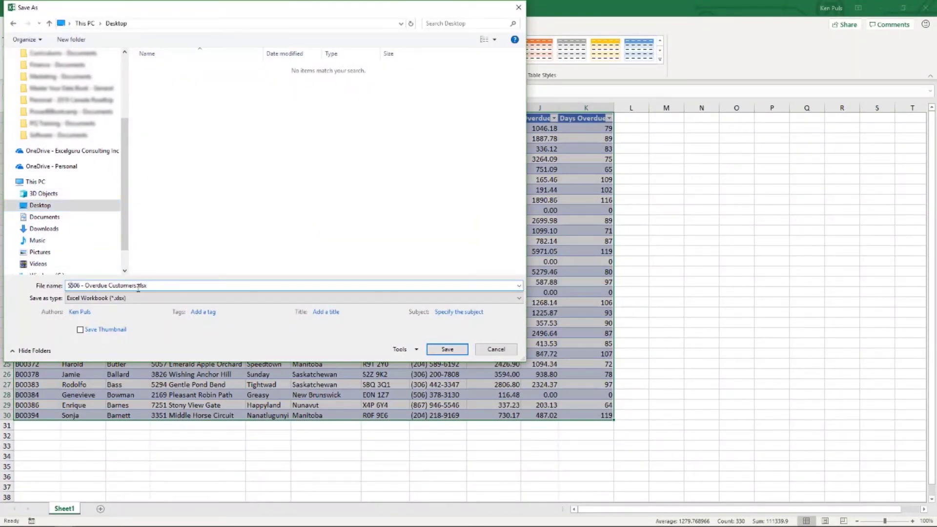
{"action": "left_click", "coordinate": [137, 285]}
{"action": "type", "text": "-Complete"}
{"action": "key", "text": "Return"}
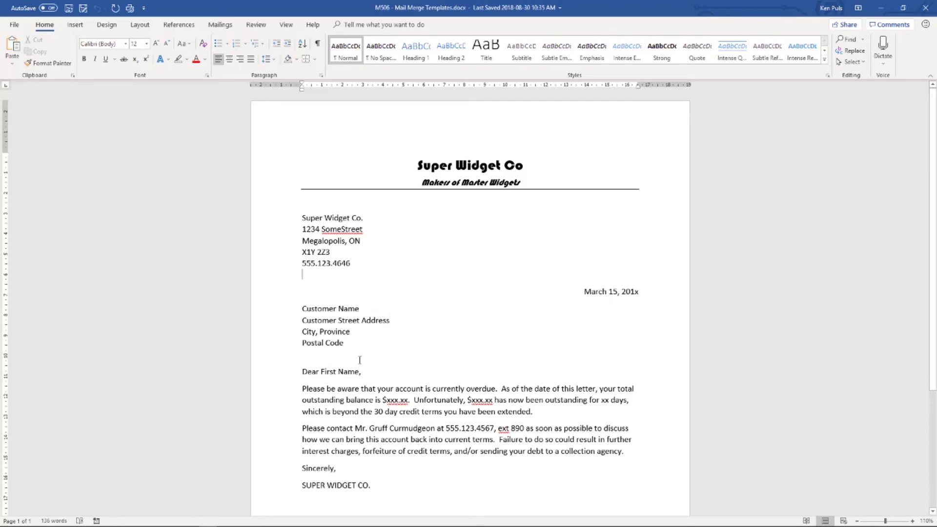
In Word's M506 - Mail Merge Templates.docx, use Sheet1$ of the Desktop's S506 - Overdue Customers-Complete.xlsx as the recipient list, with column headers in the first row.
{"action": "left_click_drag", "start_coordinate": [321, 372], "coordinate": [360, 372]}
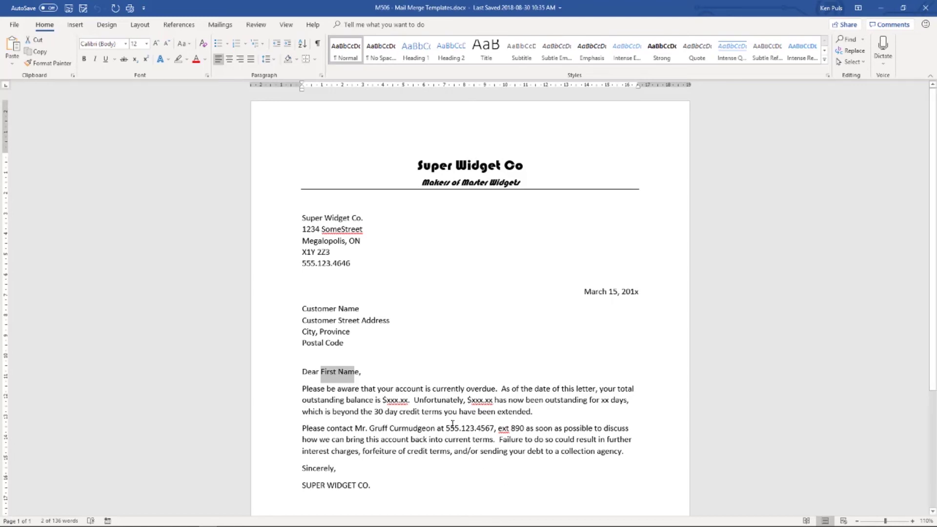
{"action": "left_click", "coordinate": [303, 307]}
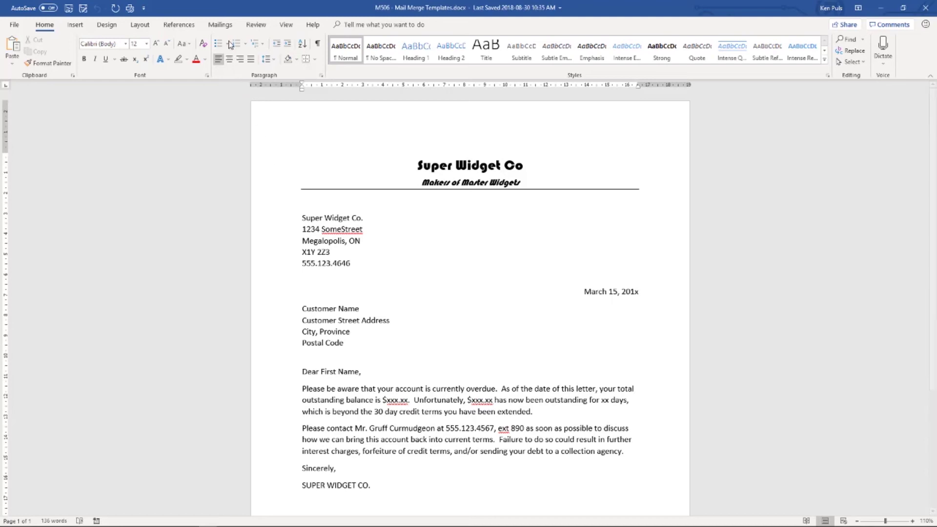
{"action": "left_click", "coordinate": [221, 25]}
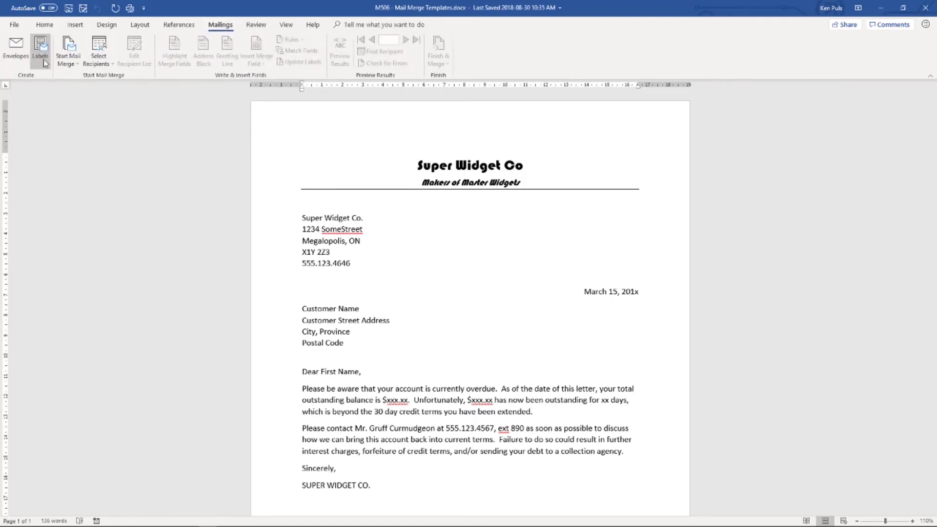
{"action": "left_click", "coordinate": [102, 66]}
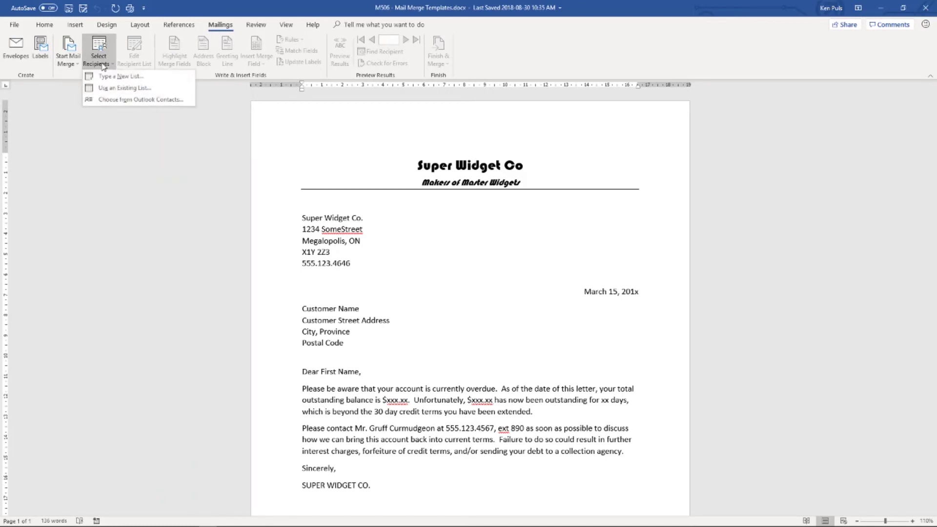
{"action": "left_click", "coordinate": [112, 89]}
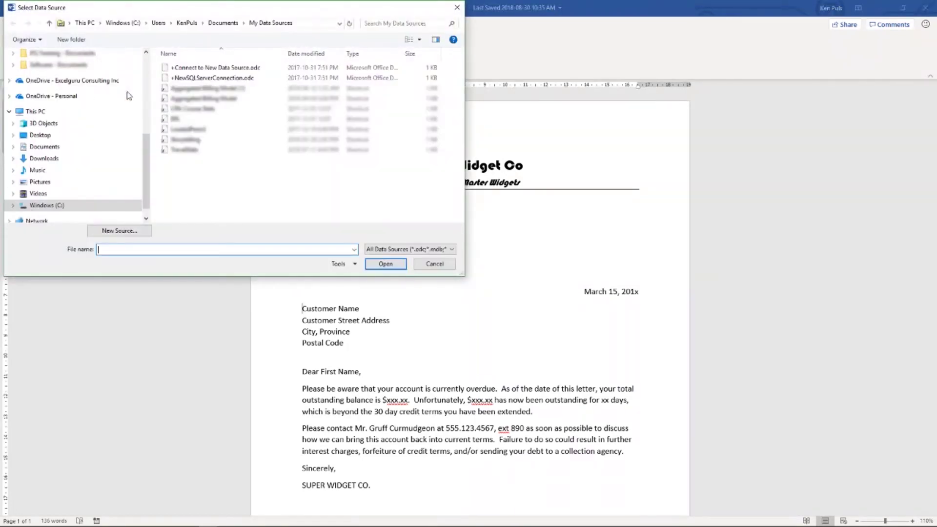
{"action": "left_click", "coordinate": [44, 138]}
{"action": "left_click", "coordinate": [222, 68]}
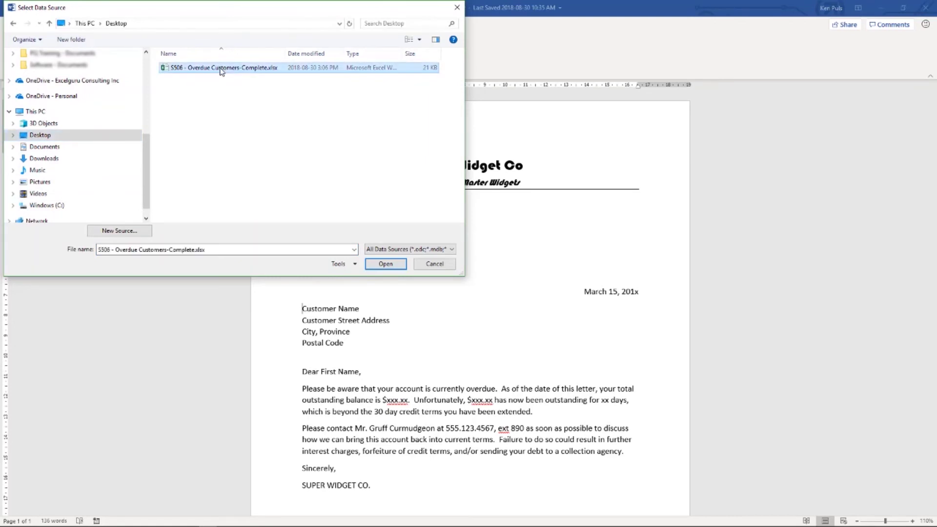
{"action": "left_click", "coordinate": [397, 268]}
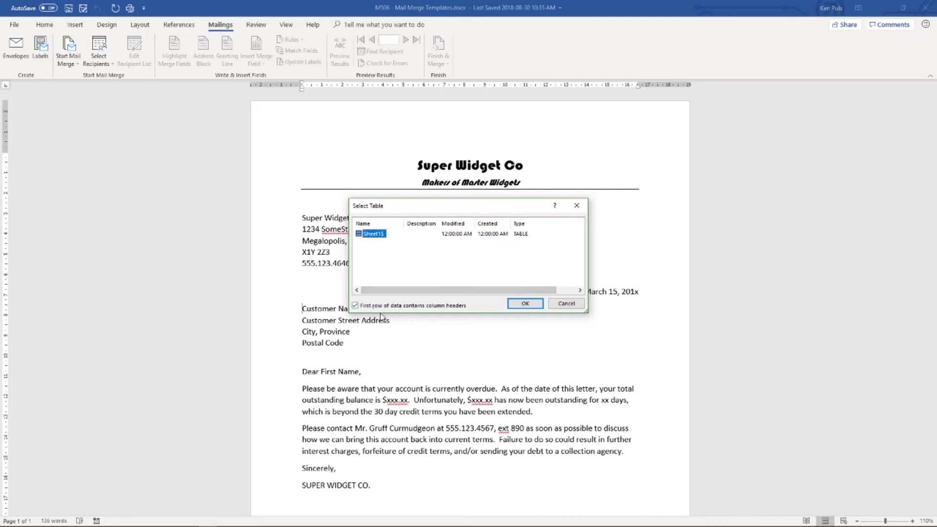
{"action": "left_click", "coordinate": [411, 307]}
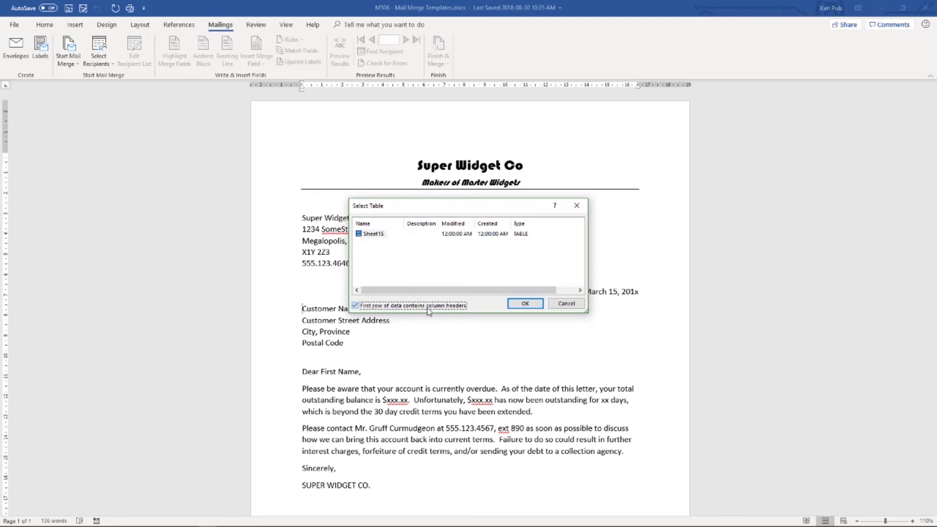
{"action": "left_click", "coordinate": [356, 307]}
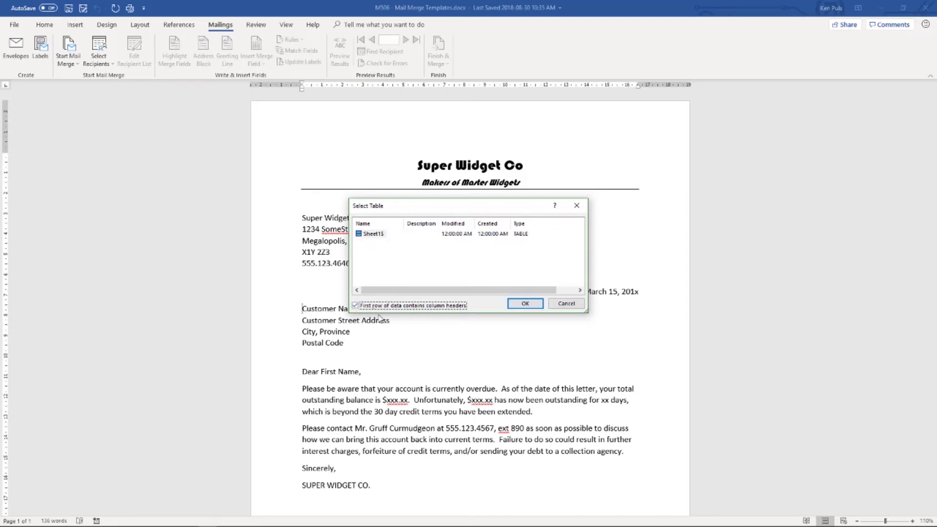
{"action": "left_click", "coordinate": [531, 303]}
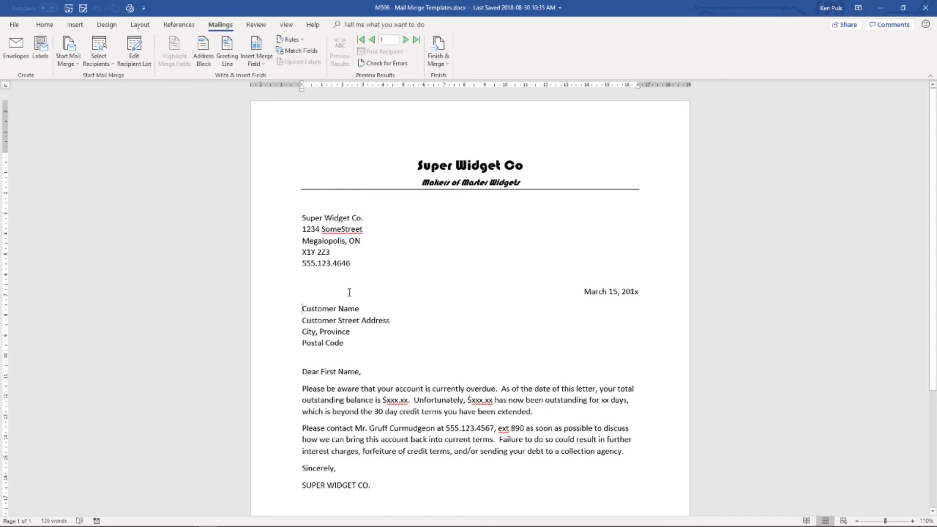
Insert an address block with the Company field left unmatched, replacing the placeholder customer name and address lines.
{"action": "left_click_drag", "start_coordinate": [302, 309], "coordinate": [371, 340]}
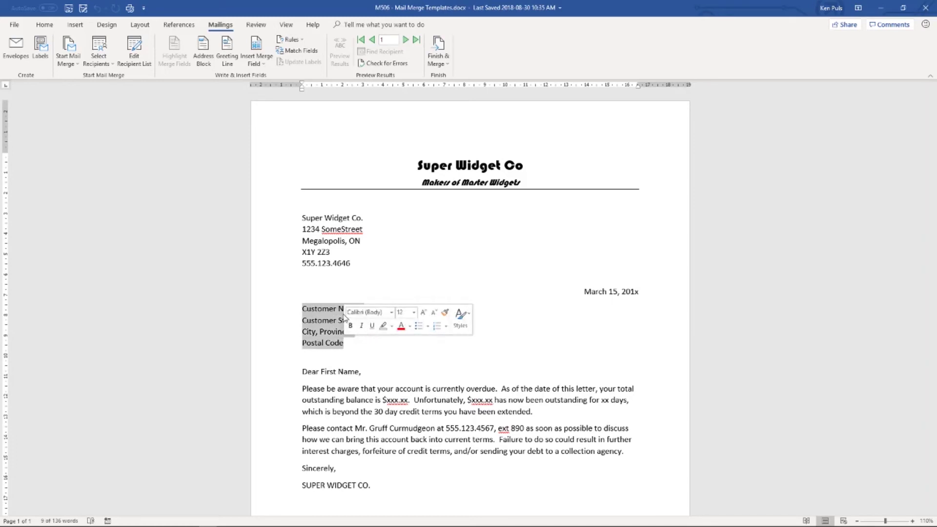
{"action": "left_click", "coordinate": [208, 59]}
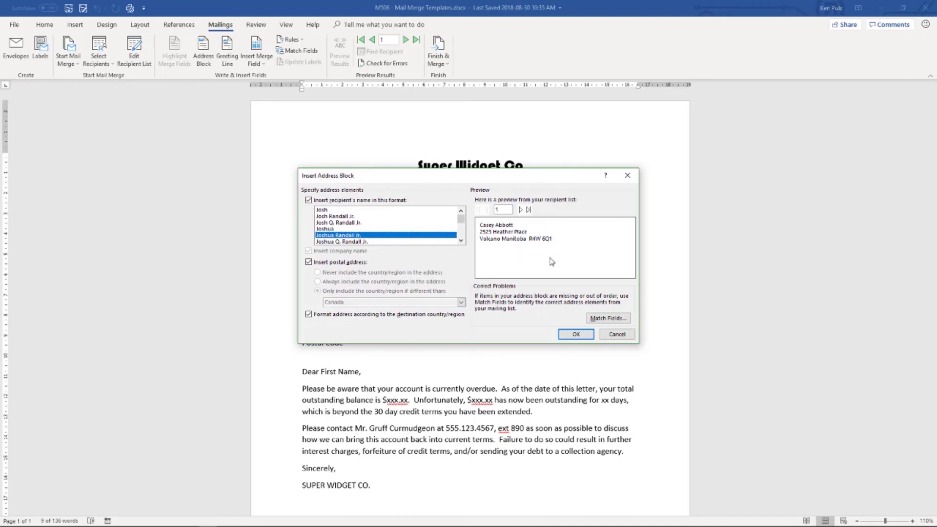
{"action": "left_click", "coordinate": [601, 319]}
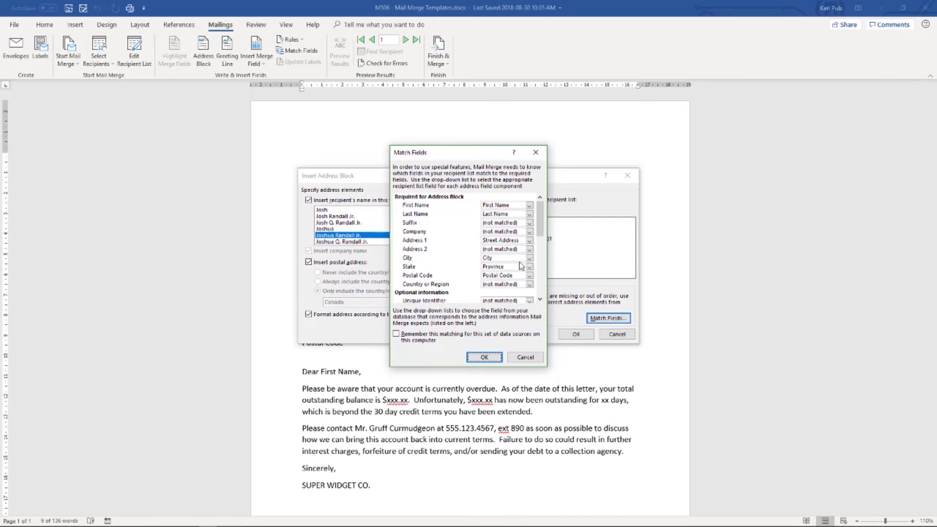
{"action": "left_click", "coordinate": [530, 232]}
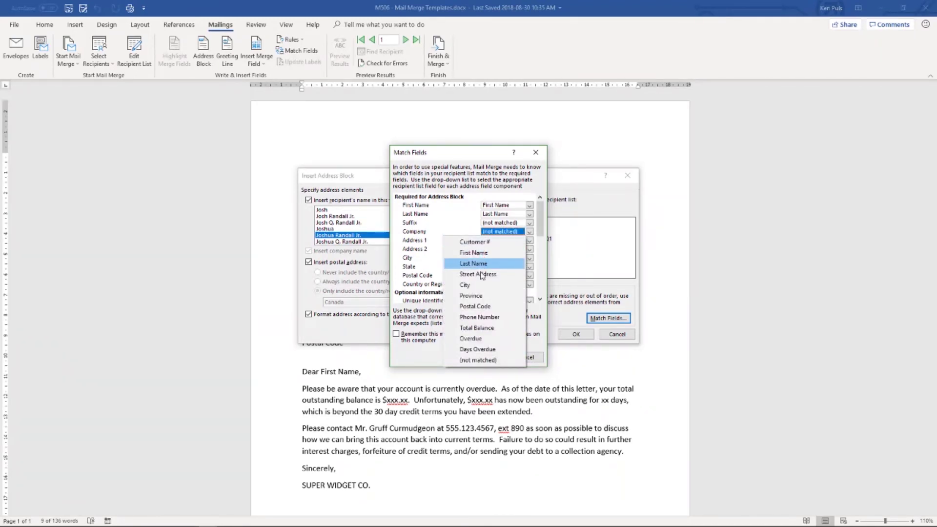
{"action": "left_click", "coordinate": [467, 181]}
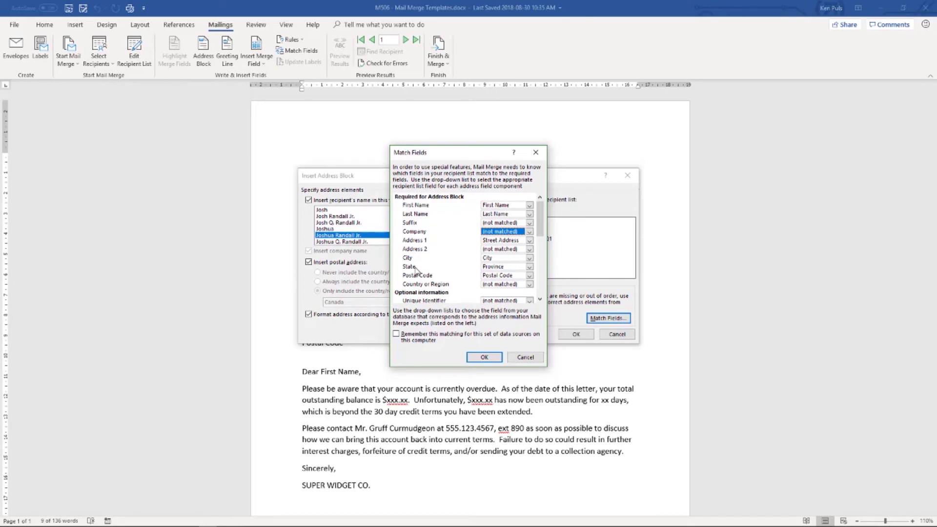
{"action": "left_click", "coordinate": [488, 359]}
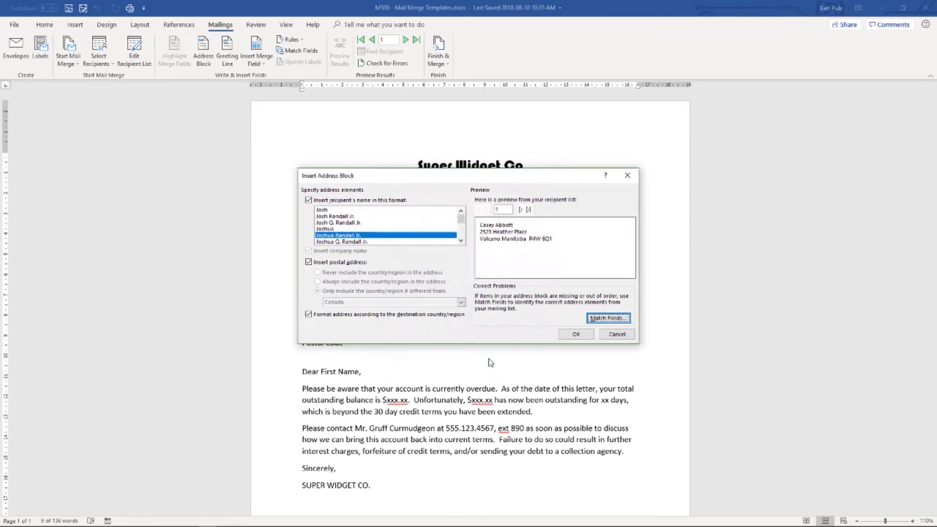
{"action": "left_click", "coordinate": [575, 334]}
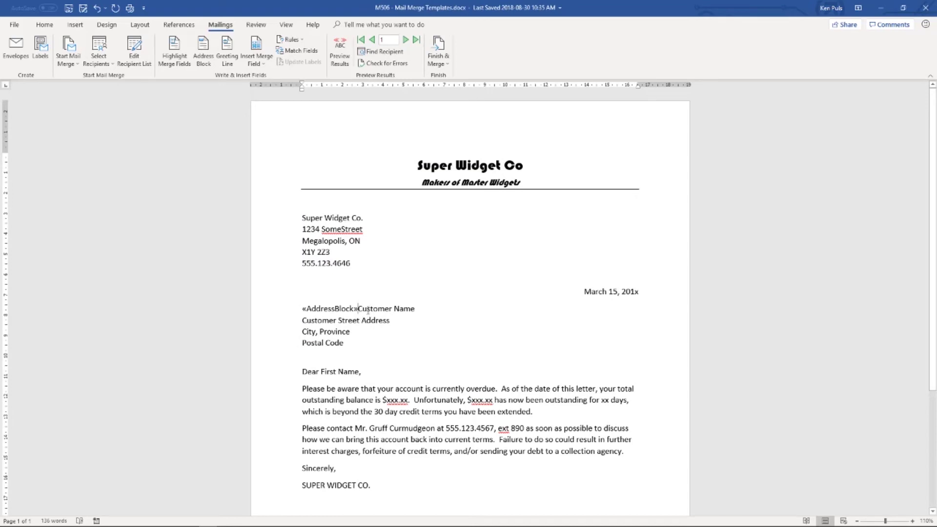
{"action": "left_click_drag", "start_coordinate": [359, 308], "coordinate": [358, 340]}
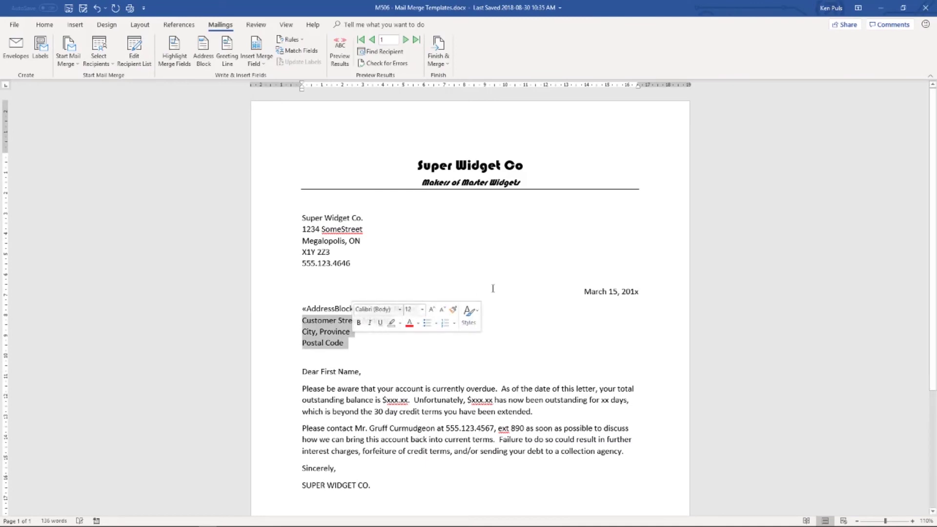
{"action": "key", "text": "Delete"}
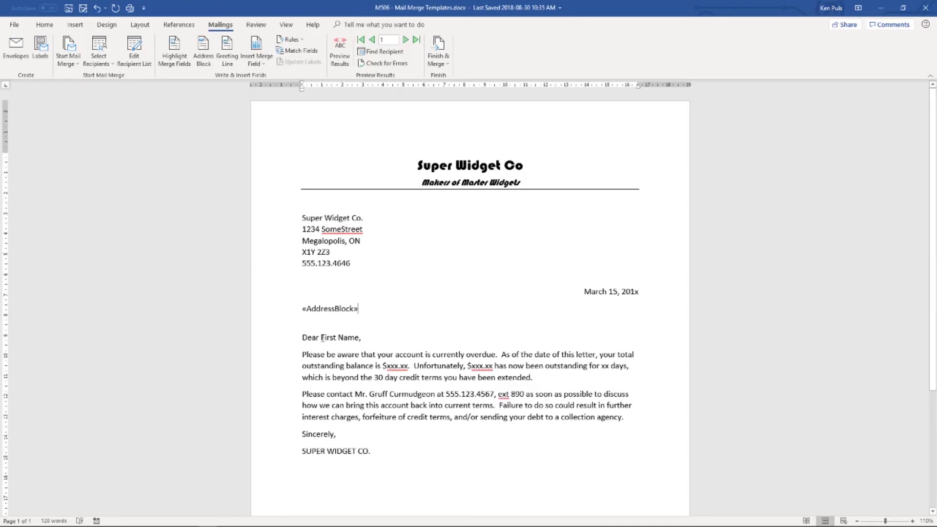
Replace the salutation's First Name placeholder with the First_Name merge field and the outstanding balance placeholder with Total_Balance.
{"action": "left_click_drag", "start_coordinate": [322, 338], "coordinate": [360, 337]}
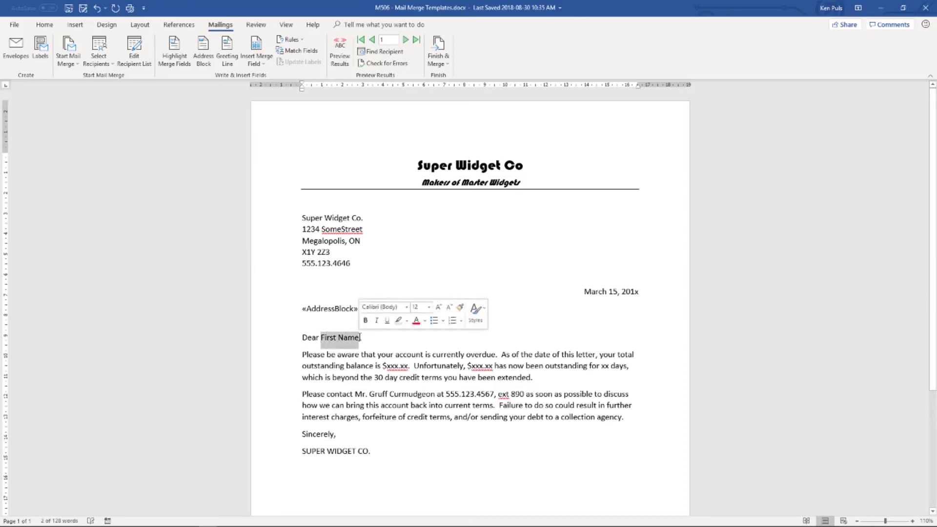
{"action": "left_click", "coordinate": [263, 66]}
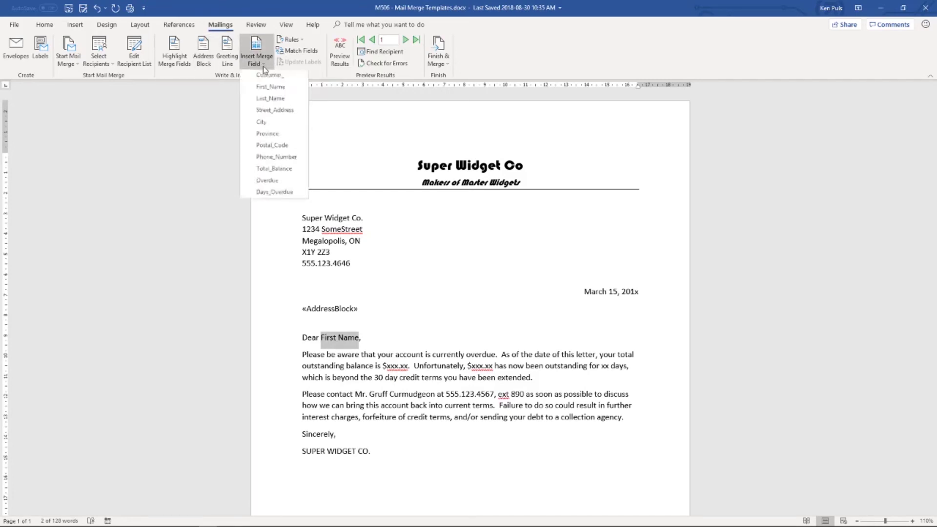
{"action": "left_click", "coordinate": [277, 90]}
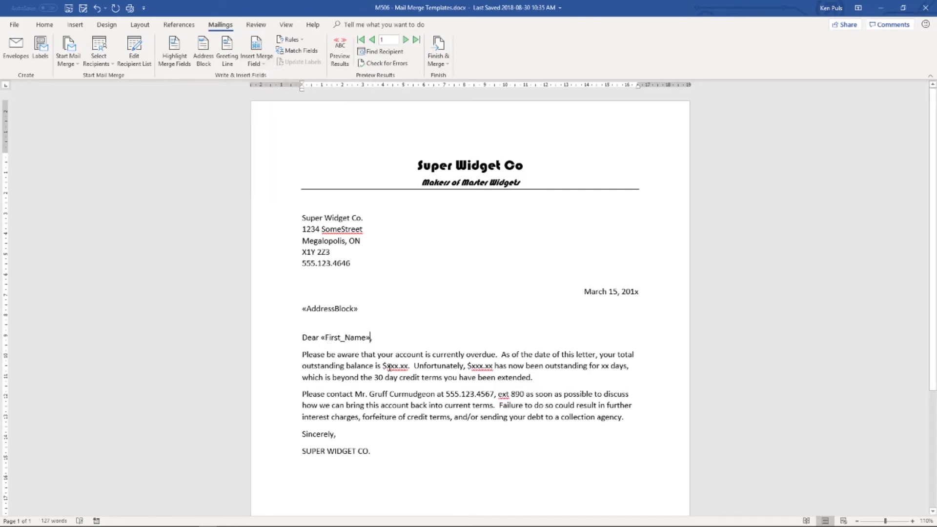
{"action": "left_click_drag", "start_coordinate": [388, 366], "coordinate": [408, 366]}
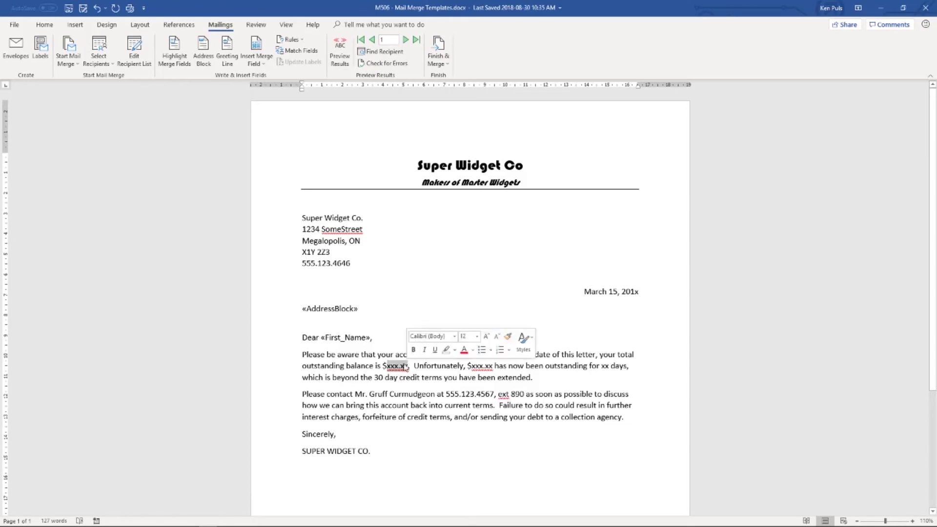
{"action": "left_click", "coordinate": [256, 63]}
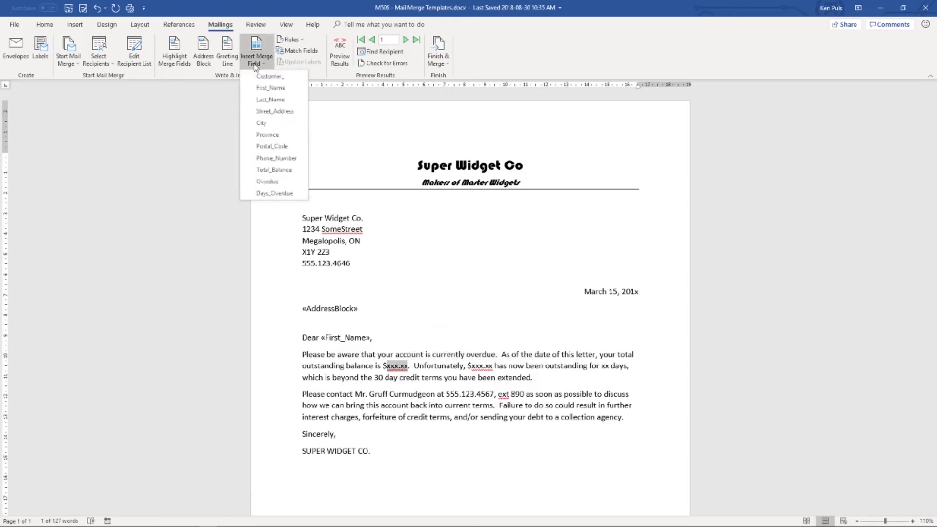
{"action": "left_click", "coordinate": [276, 170]}
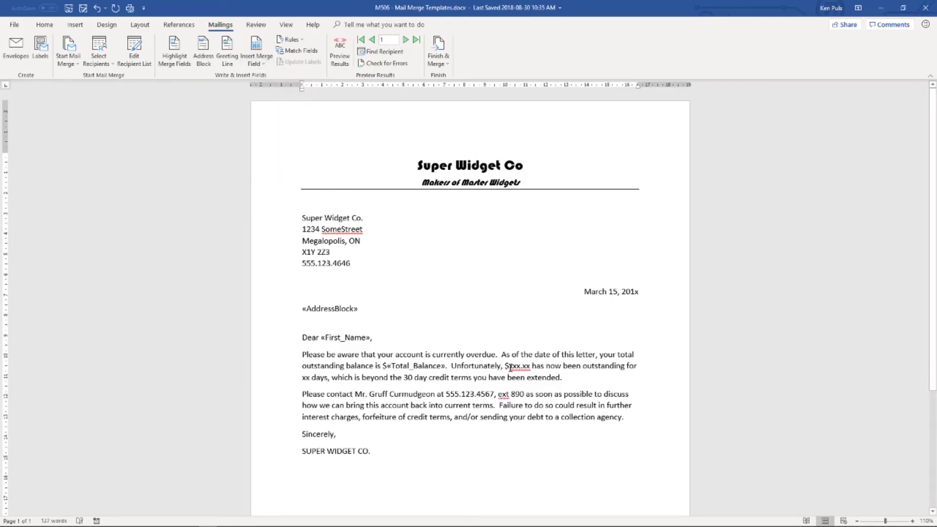
Replace the overdue amount placeholder with the Overdue merge field and the xx days placeholder with Days_Overdue.
{"action": "left_click_drag", "start_coordinate": [510, 367], "coordinate": [531, 366]}
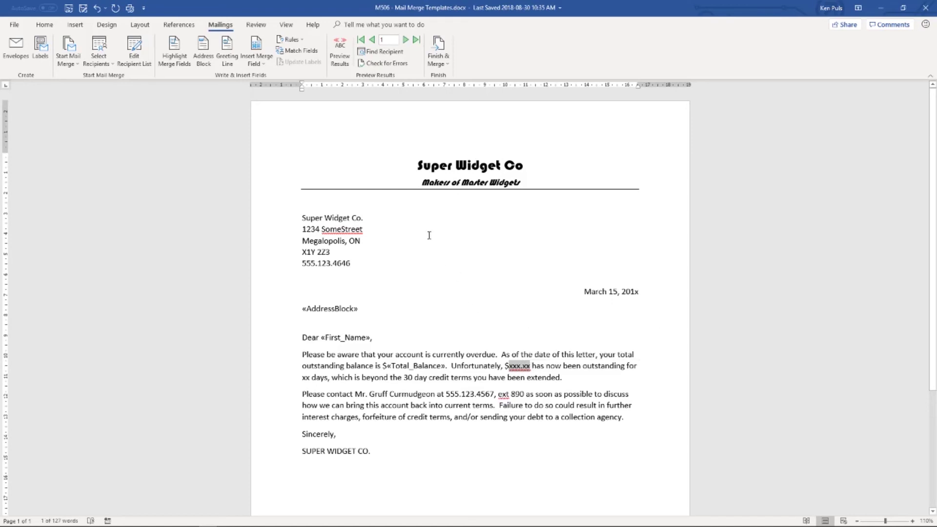
{"action": "left_click", "coordinate": [260, 65]}
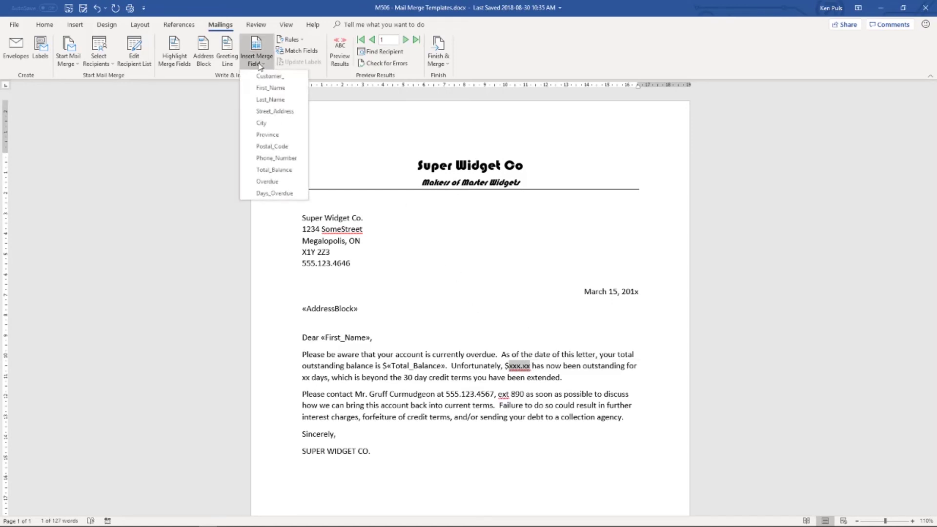
{"action": "left_click", "coordinate": [273, 184]}
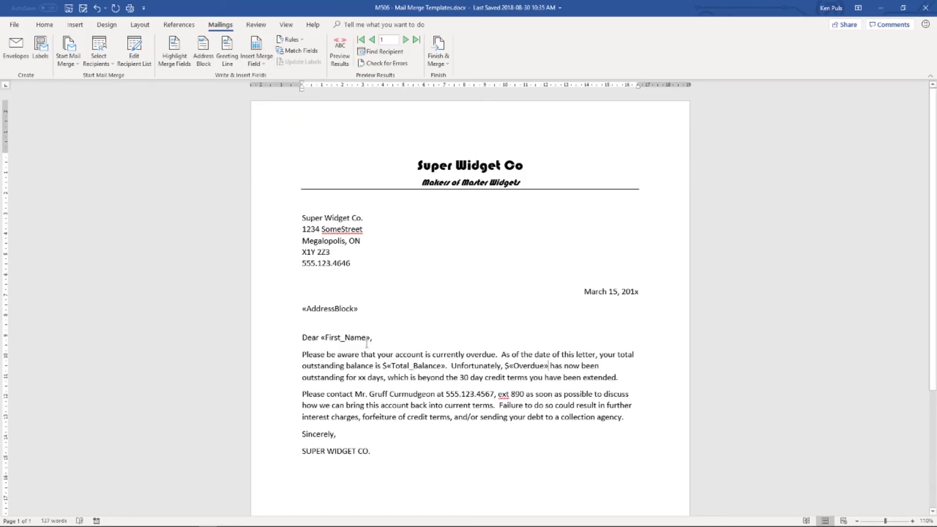
{"action": "double_click", "coordinate": [361, 377]}
{"action": "left_click", "coordinate": [261, 65]}
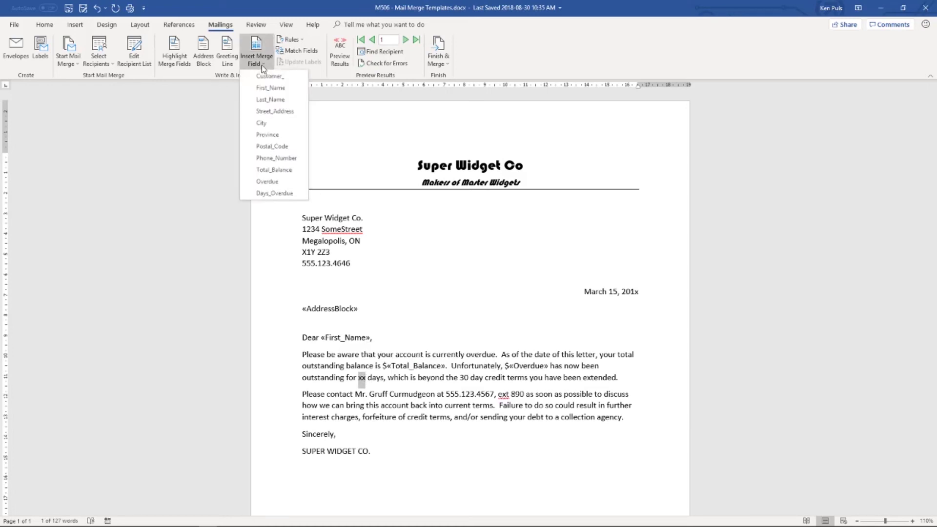
{"action": "left_click", "coordinate": [290, 193]}
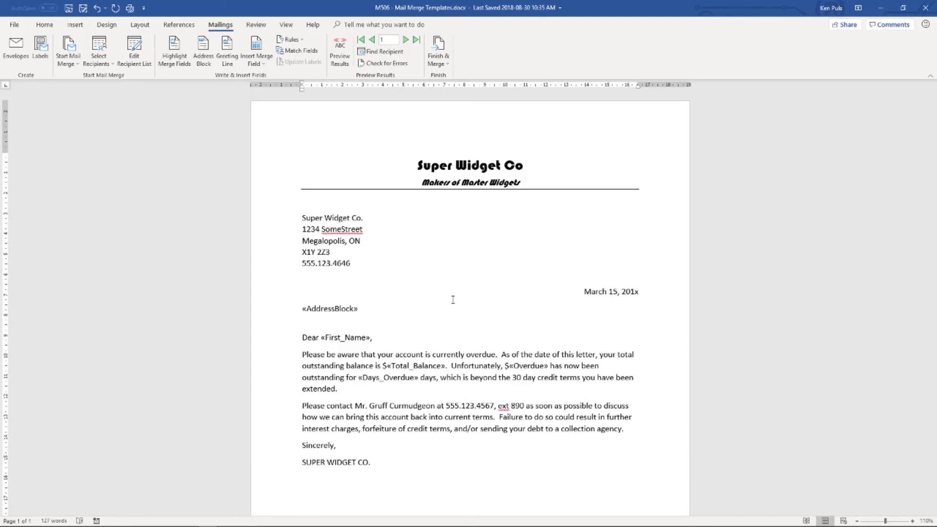
Preview the merge results, then reveal the total balance field's code and append the \# switch after Total_Balance.
{"action": "left_click", "coordinate": [342, 52]}
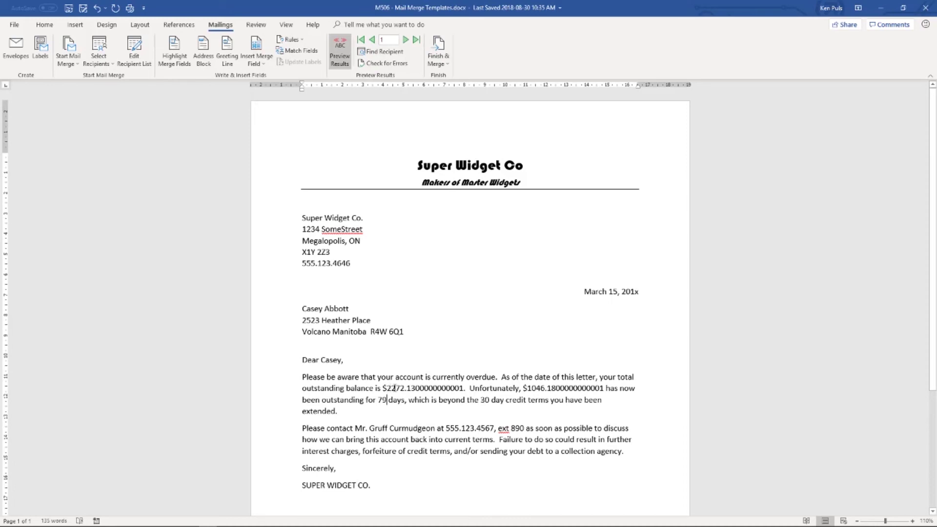
{"action": "left_click_drag", "start_coordinate": [387, 388], "coordinate": [463, 388]}
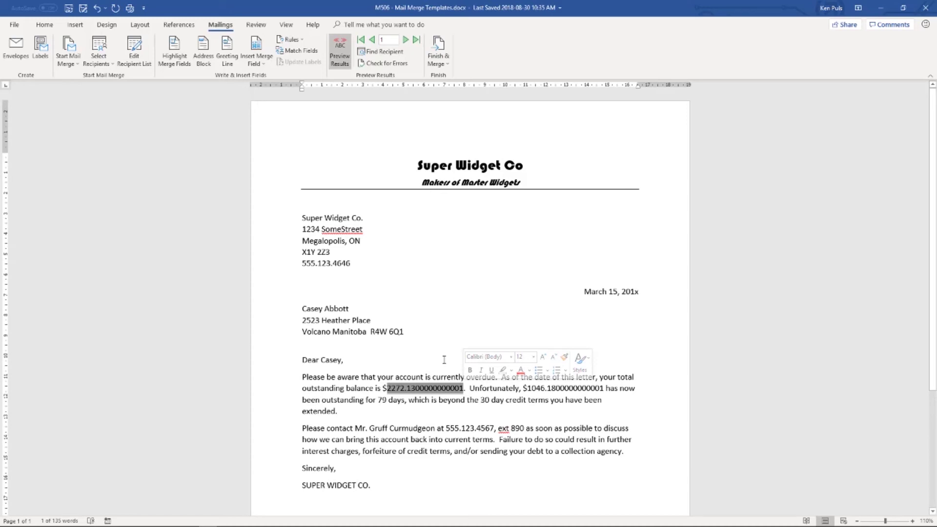
{"action": "right_click", "coordinate": [422, 391]}
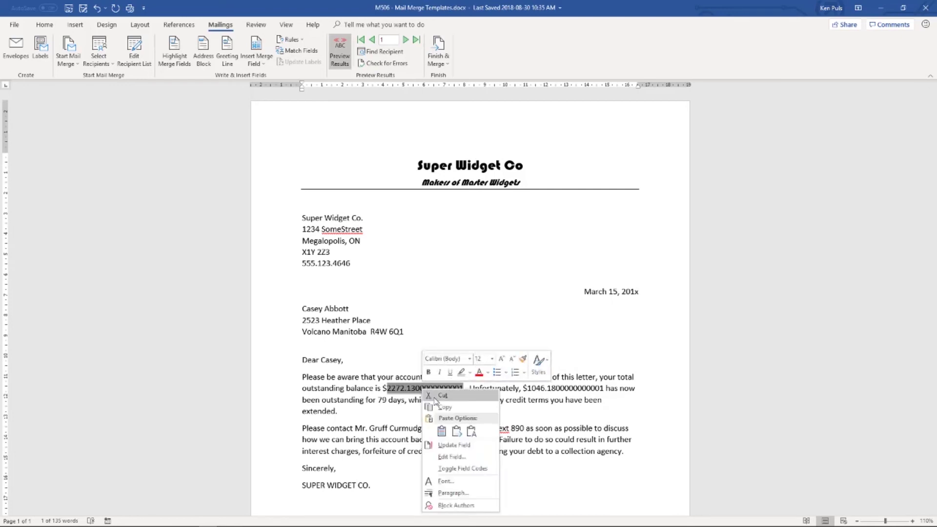
{"action": "left_click", "coordinate": [462, 468]}
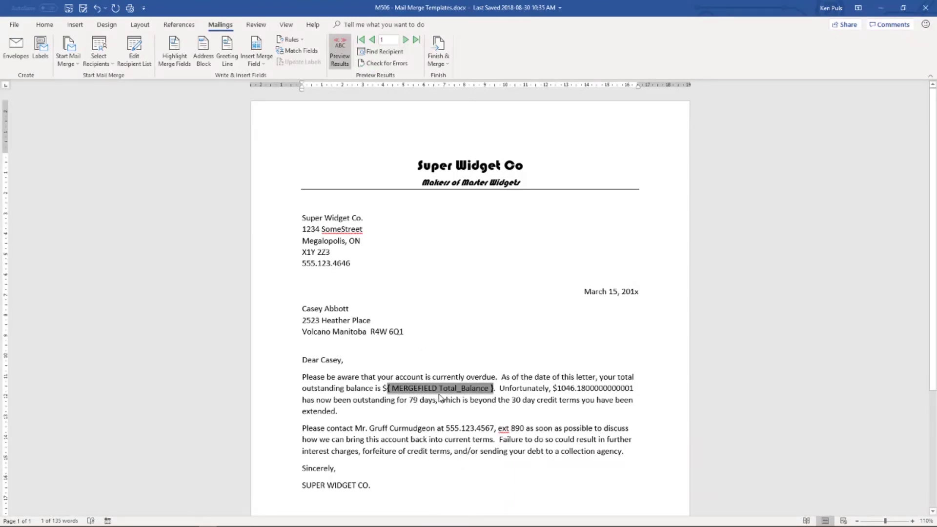
{"action": "left_click", "coordinate": [492, 390]}
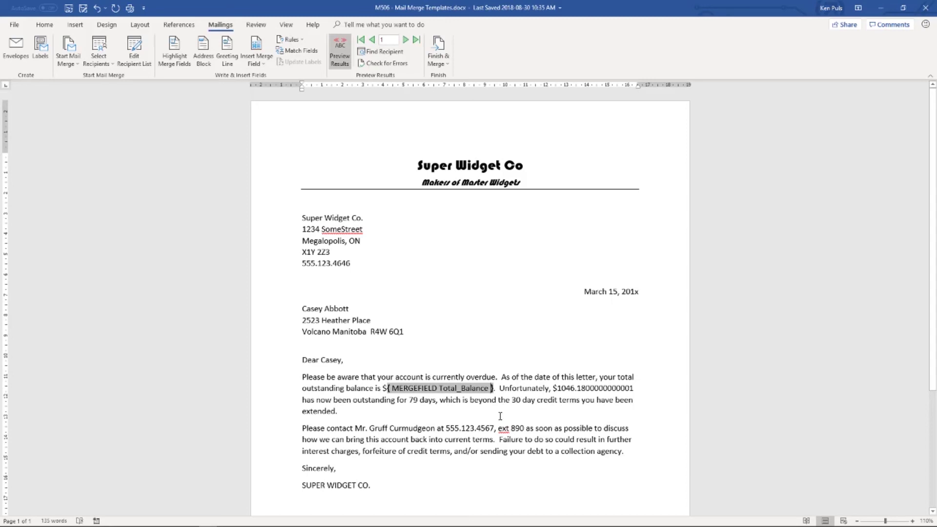
{"action": "type", "text": "\\#"}
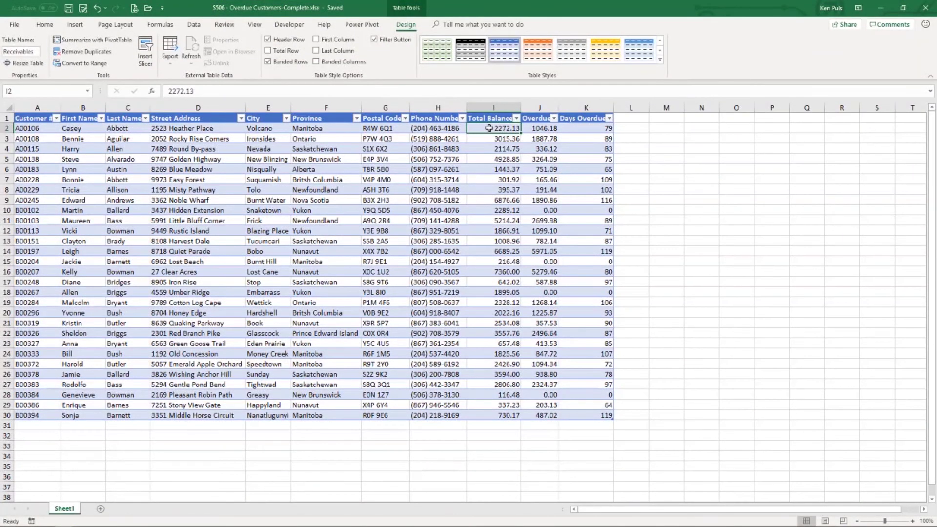
In the Excel workbook, format Total Balance cell I2 with two decimals and a thousands separator, and copy its custom format code #,##0.00.
{"action": "right_click", "coordinate": [488, 128]}
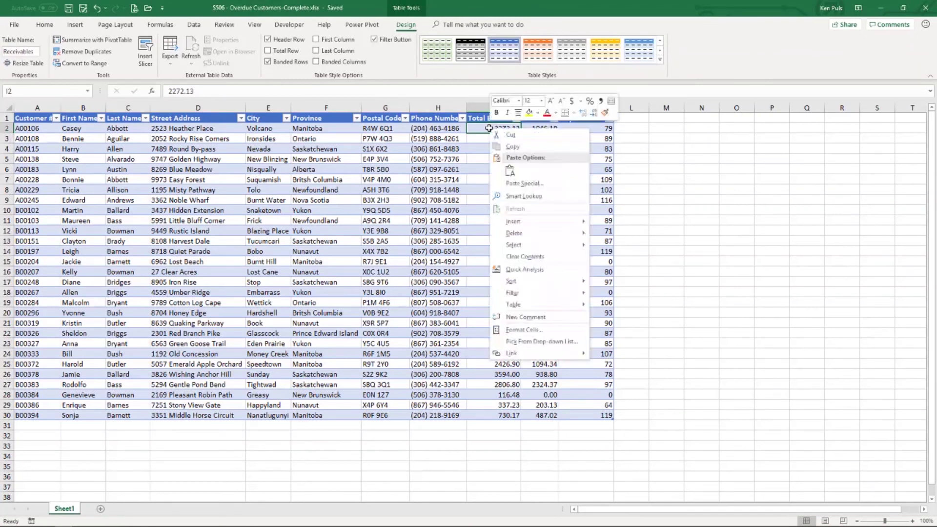
{"action": "left_click", "coordinate": [524, 330]}
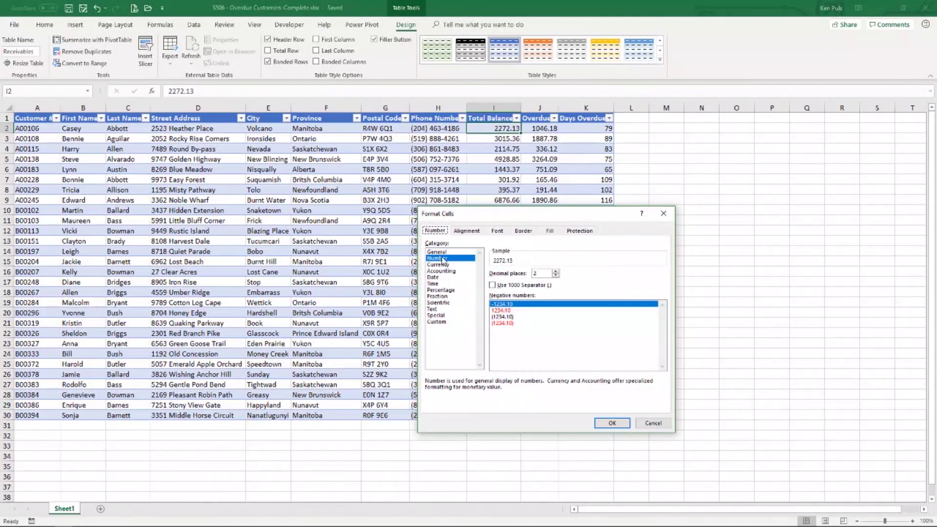
{"action": "left_click", "coordinate": [443, 258]}
{"action": "left_click", "coordinate": [493, 286]}
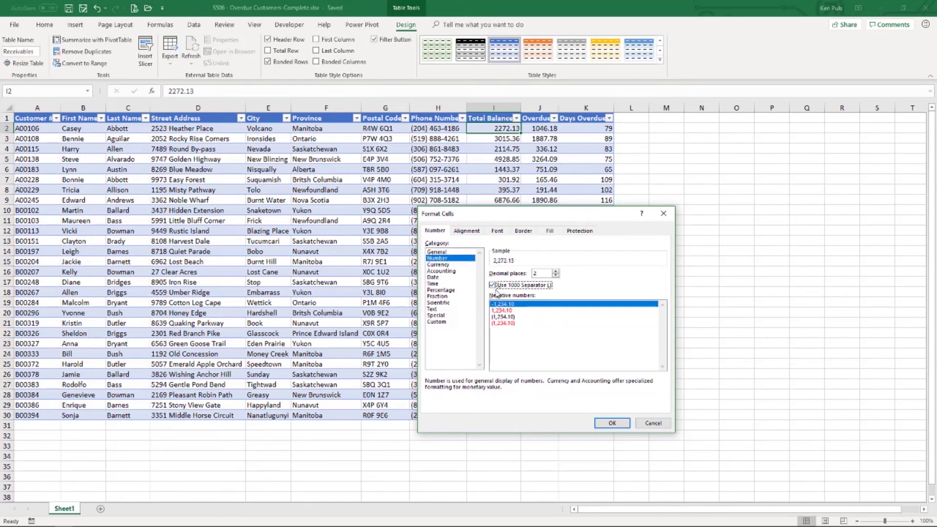
{"action": "left_click", "coordinate": [439, 322]}
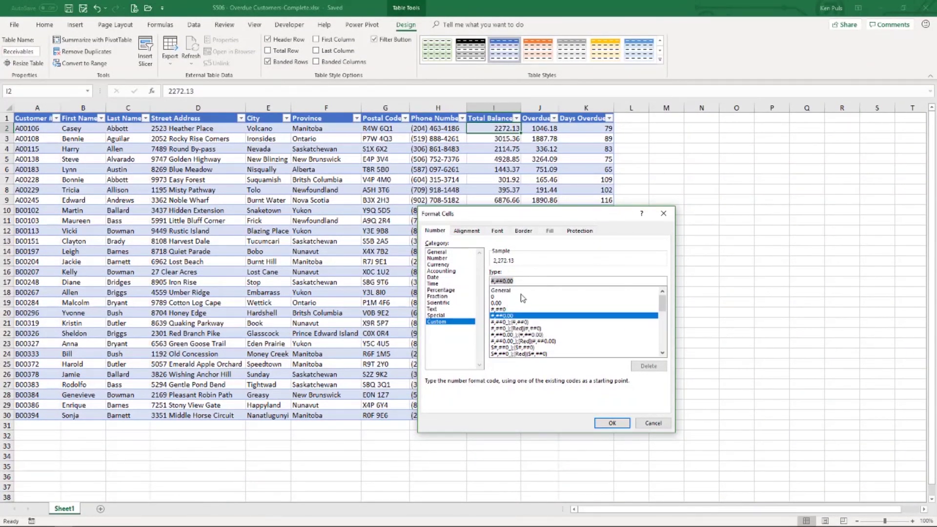
{"action": "left_click", "coordinate": [610, 422]}
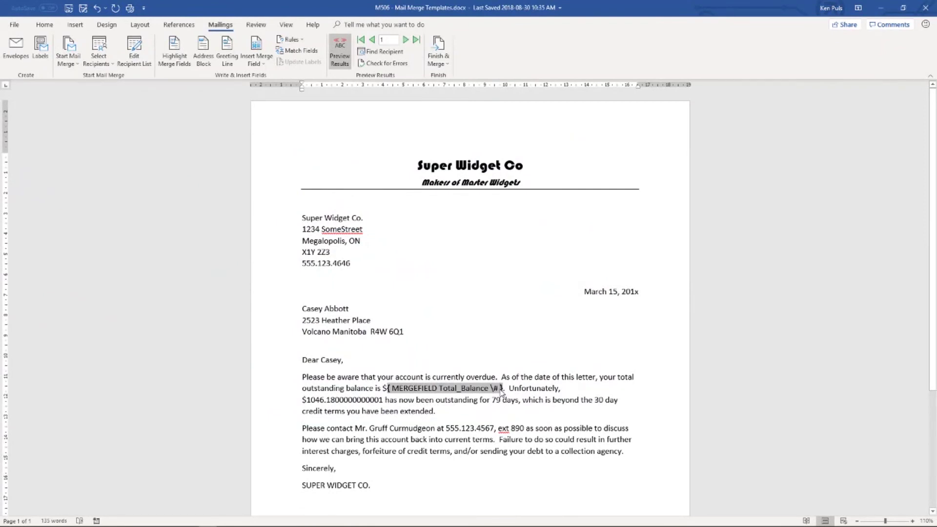
Back in Word, paste #,##0.00 after the \# switch in the Total_Balance field code and switch the field back to its result.
{"action": "right_click", "coordinate": [501, 392]}
{"action": "left_click", "coordinate": [519, 432]}
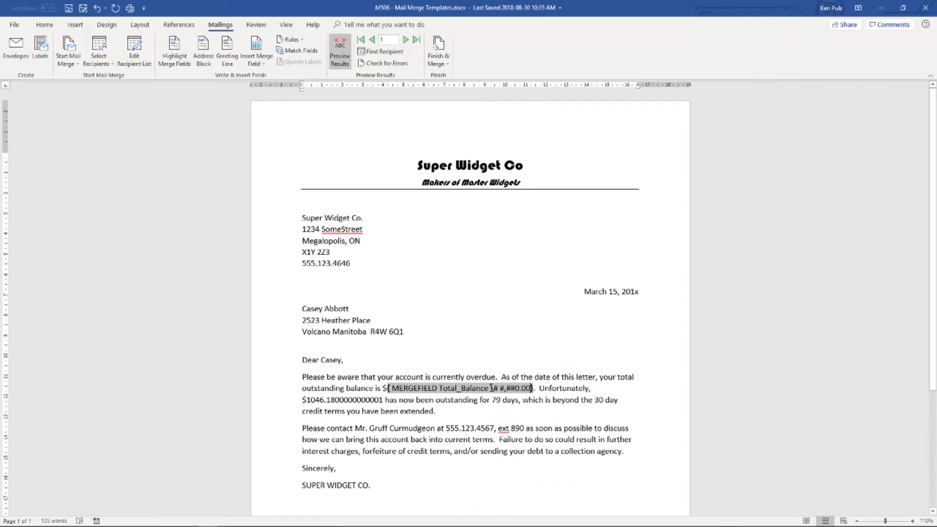
{"action": "left_click_drag", "start_coordinate": [490, 387], "coordinate": [531, 388]}
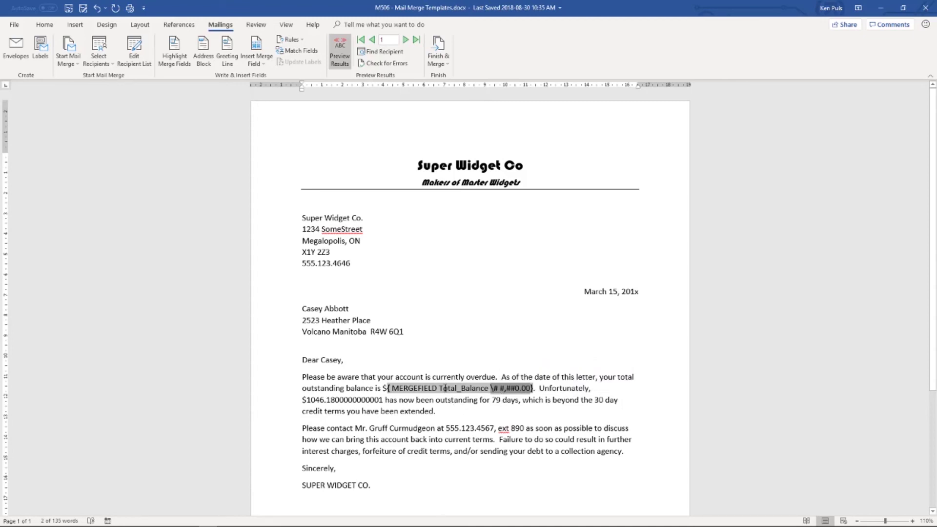
{"action": "right_click", "coordinate": [445, 388]}
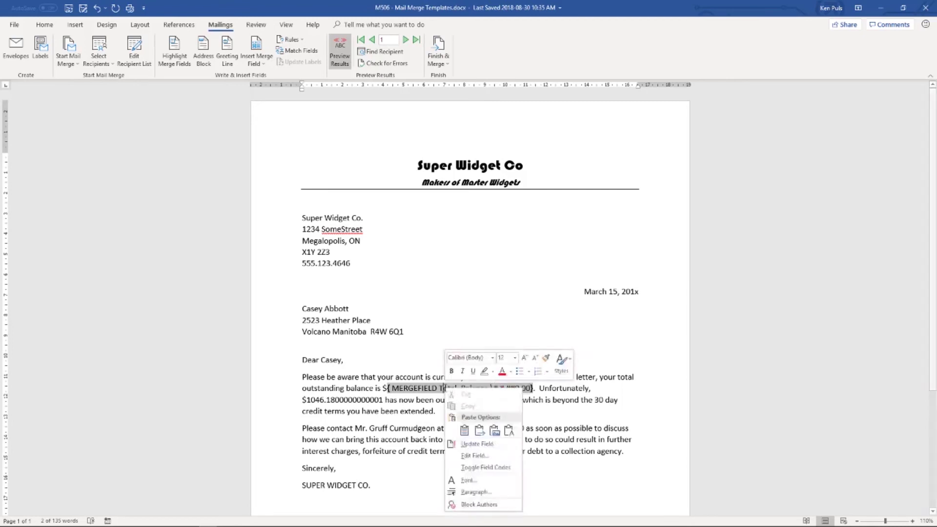
{"action": "left_click", "coordinate": [486, 468]}
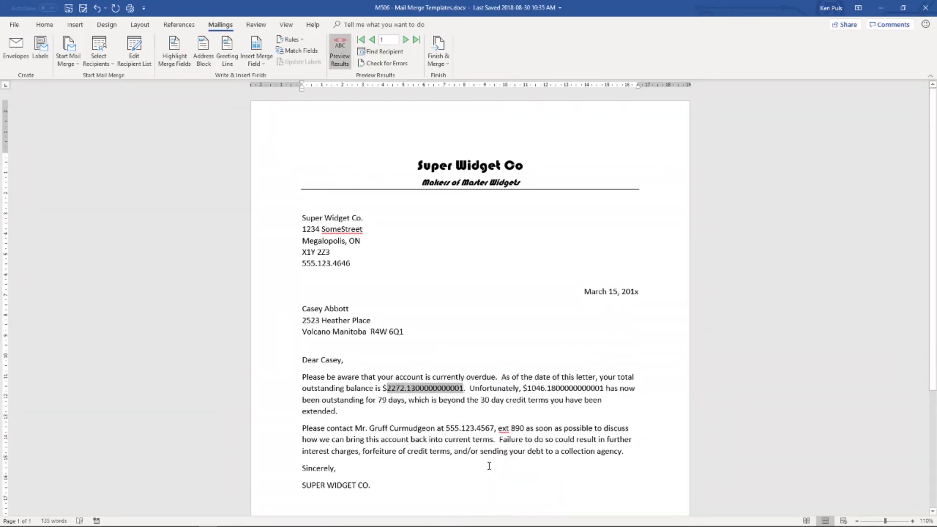
Update the total balance field, then reveal the Overdue field's code and append the \# #,##0.00 switch to it.
{"action": "right_click", "coordinate": [412, 389]}
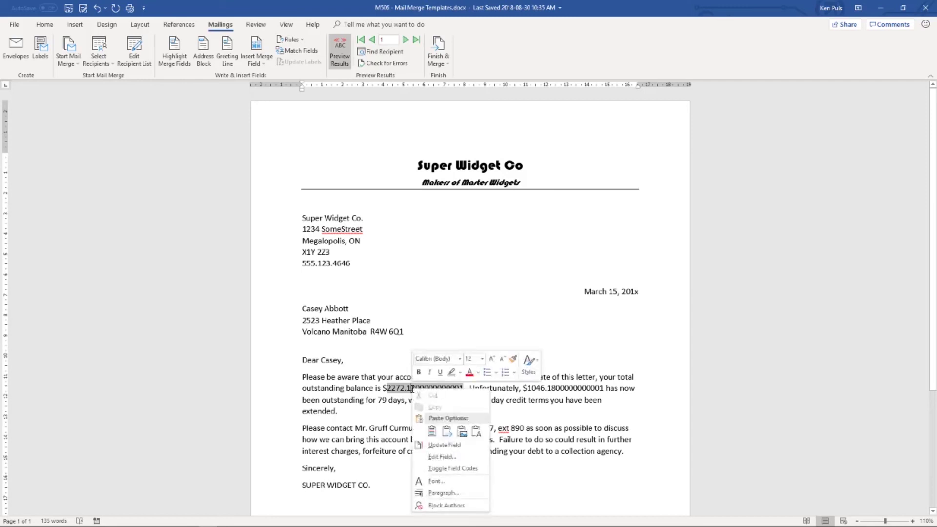
{"action": "left_click", "coordinate": [444, 445]}
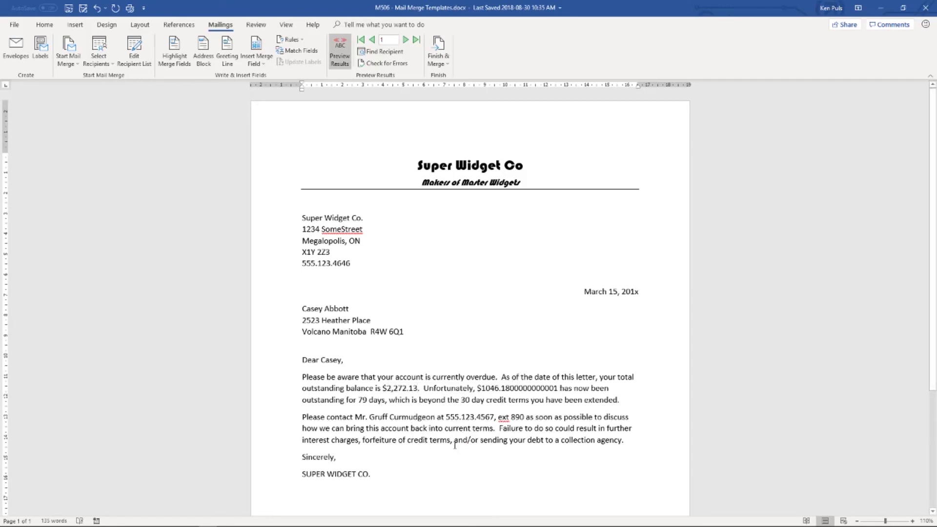
{"action": "right_click", "coordinate": [494, 389]}
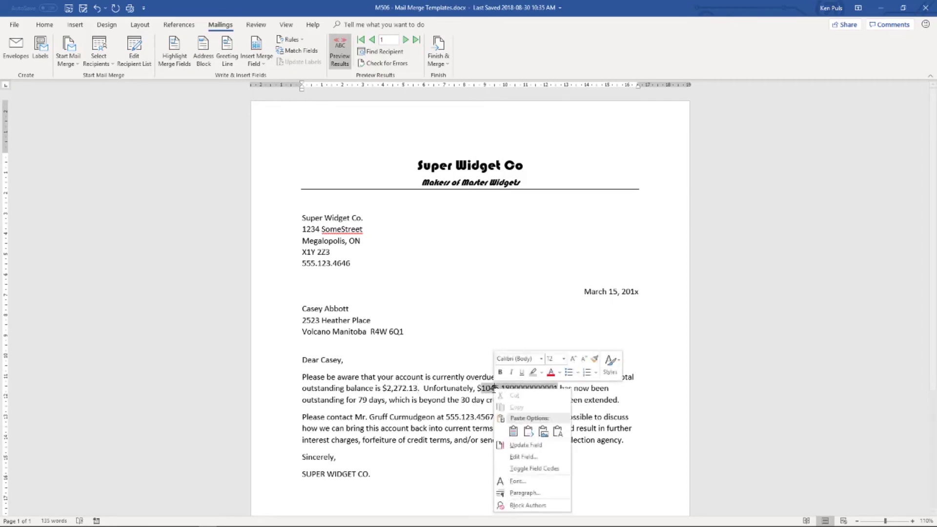
{"action": "left_click", "coordinate": [532, 468]}
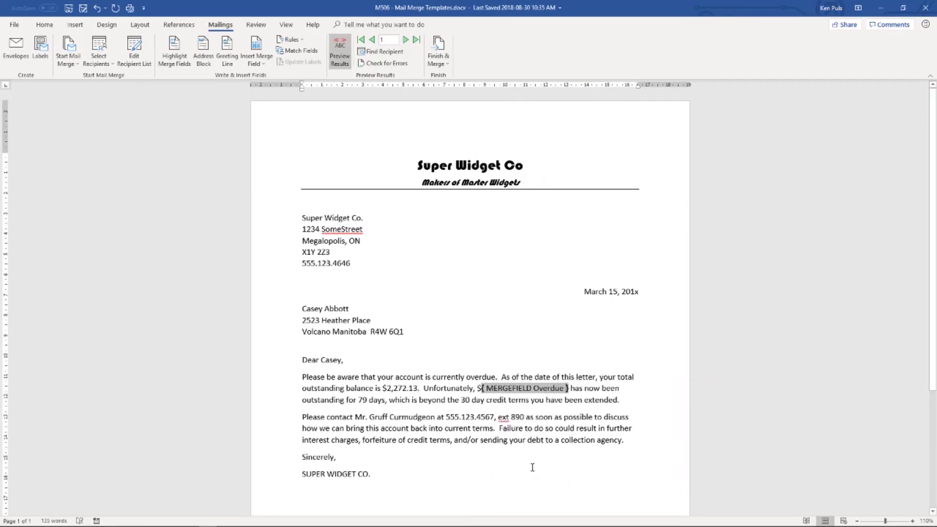
{"action": "right_click", "coordinate": [567, 388]}
{"action": "left_click", "coordinate": [589, 431]}
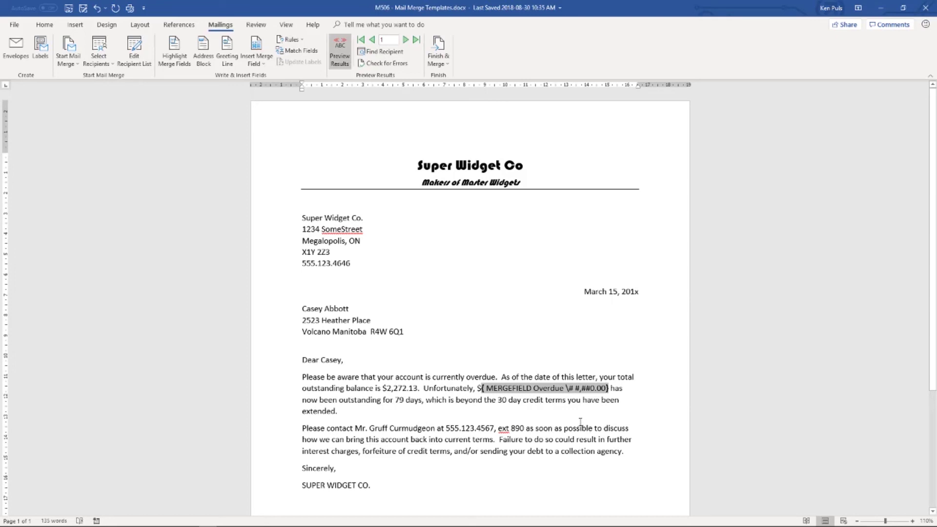
Switch the Overdue field back from its code to its result and update it to apply the number format.
{"action": "right_click", "coordinate": [550, 389]}
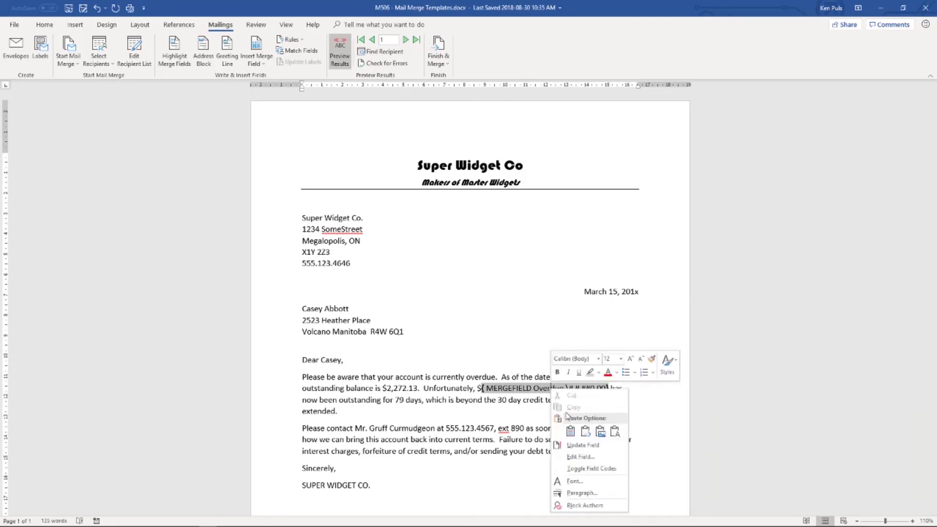
{"action": "left_click", "coordinate": [583, 468]}
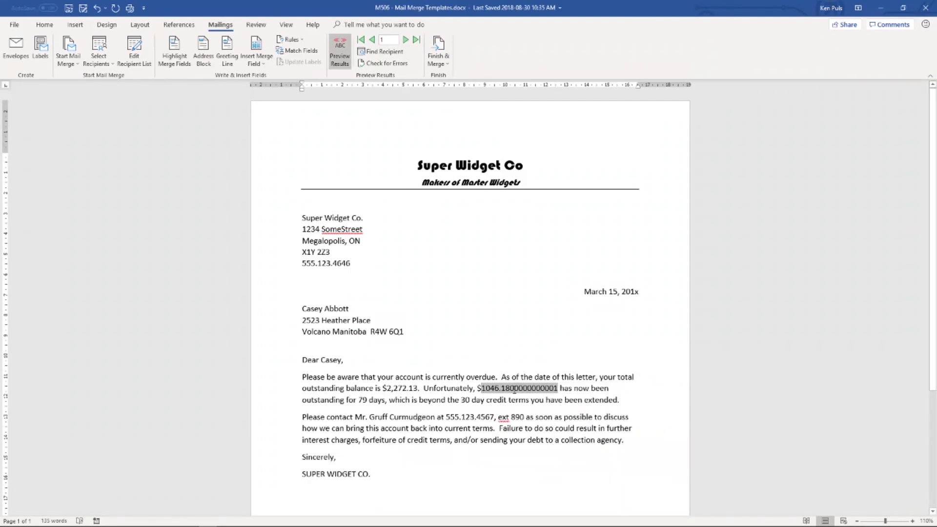
{"action": "right_click", "coordinate": [515, 388]}
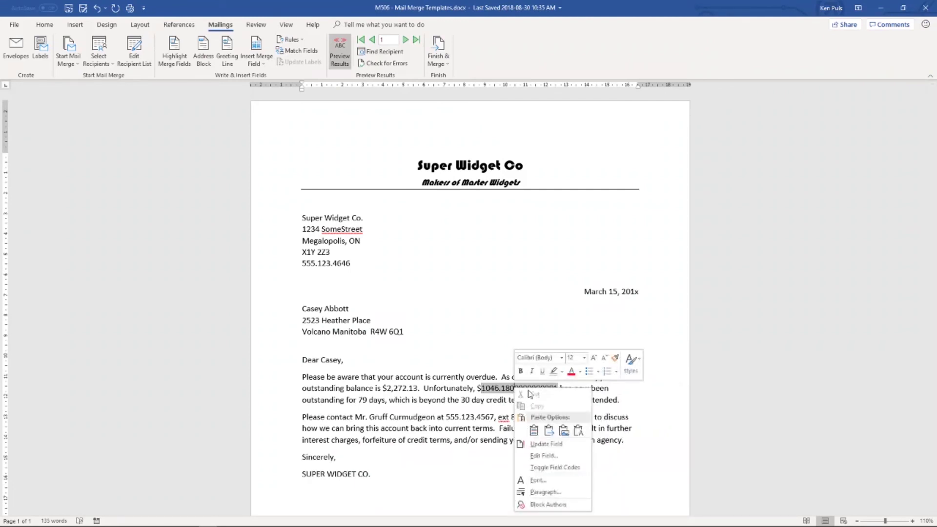
{"action": "left_click", "coordinate": [550, 443]}
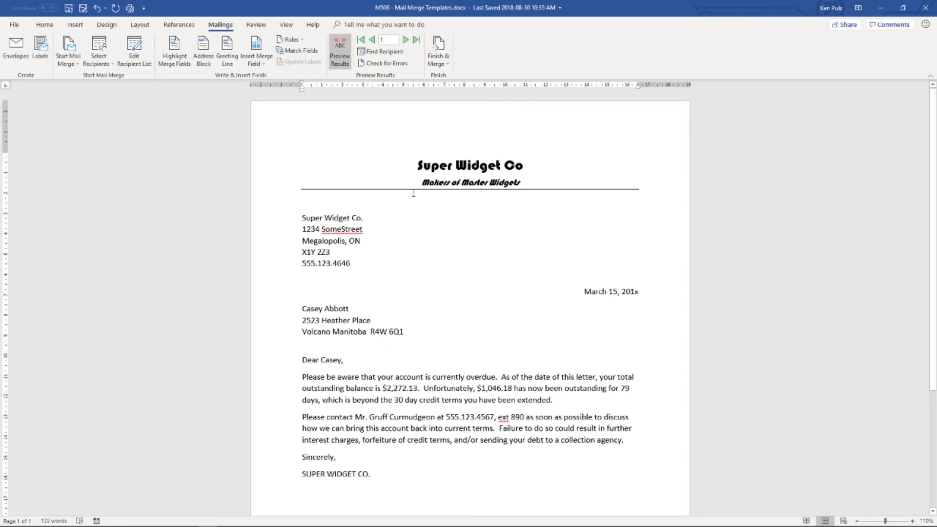
Page through the previewed letters up to record 9 to check the merged amounts and days overdue.
{"action": "left_click", "coordinate": [406, 41]}
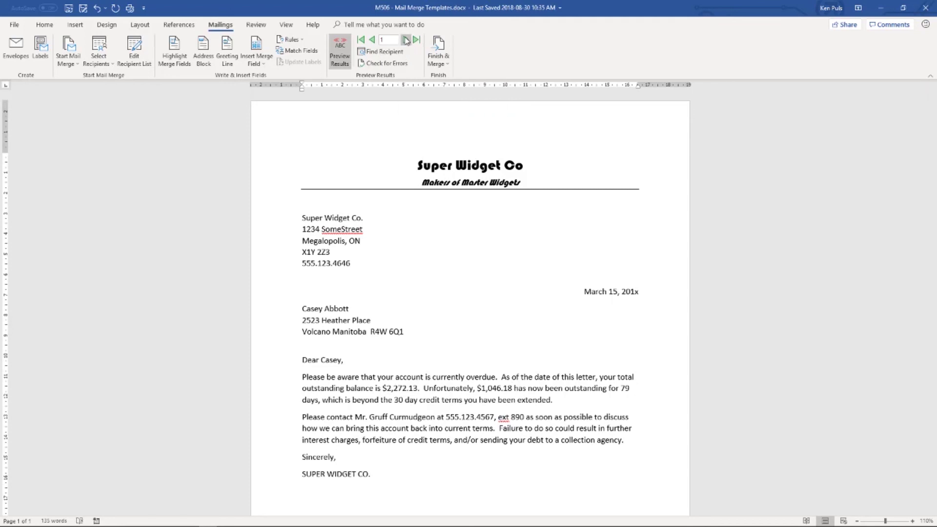
{"action": "left_click", "coordinate": [406, 41]}
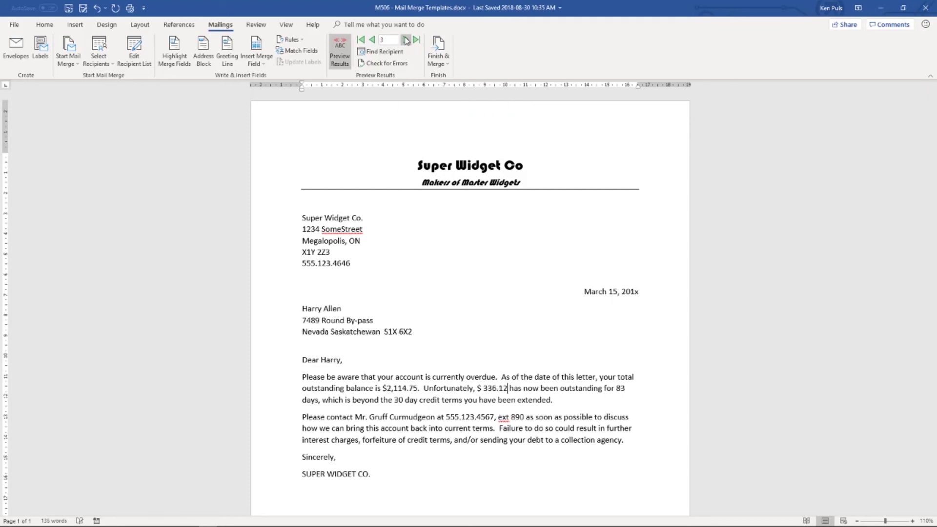
{"action": "left_click", "coordinate": [406, 41]}
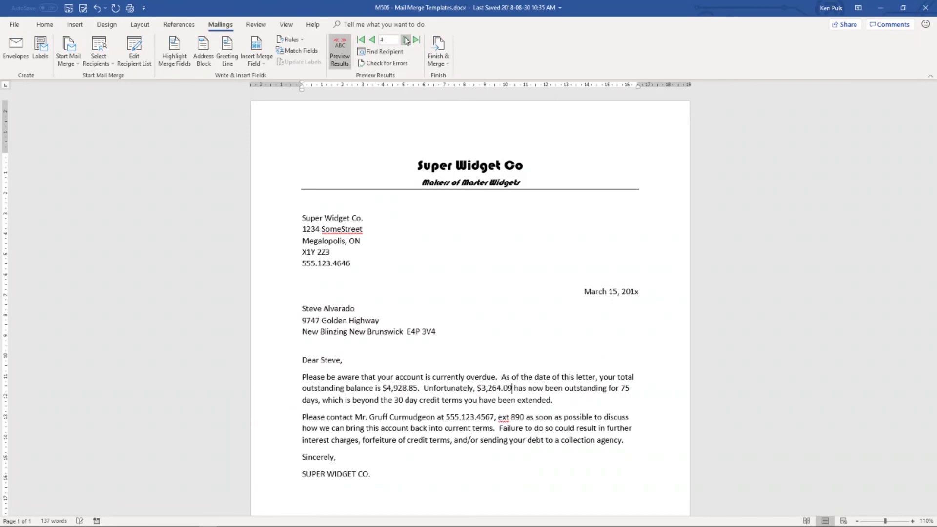
{"action": "left_click", "coordinate": [406, 41]}
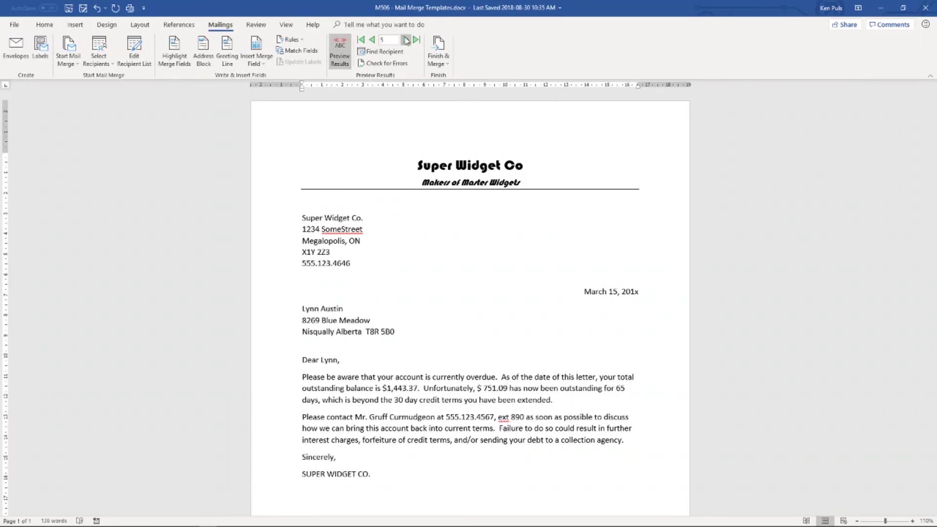
{"action": "left_click", "coordinate": [407, 41]}
{"action": "left_click", "coordinate": [407, 41]}
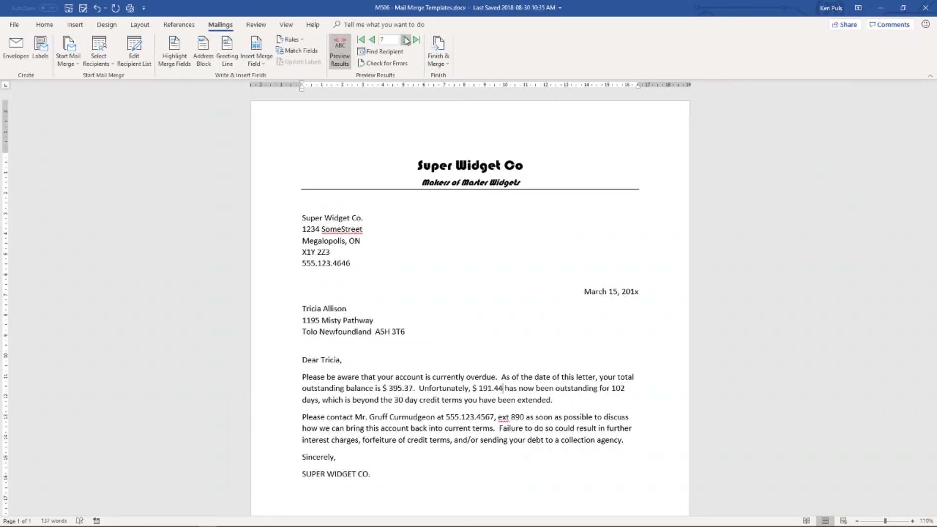
{"action": "left_click", "coordinate": [407, 41]}
{"action": "left_click", "coordinate": [406, 41]}
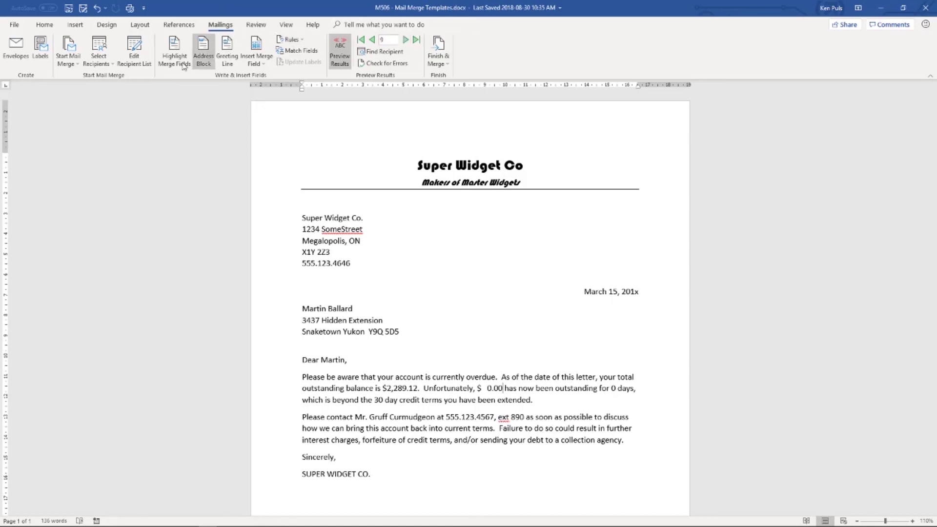
Open the mail merge recipient list, enlarge its window, widen the Data Source column and bring the Days Overdue column into view.
{"action": "left_click", "coordinate": [146, 58]}
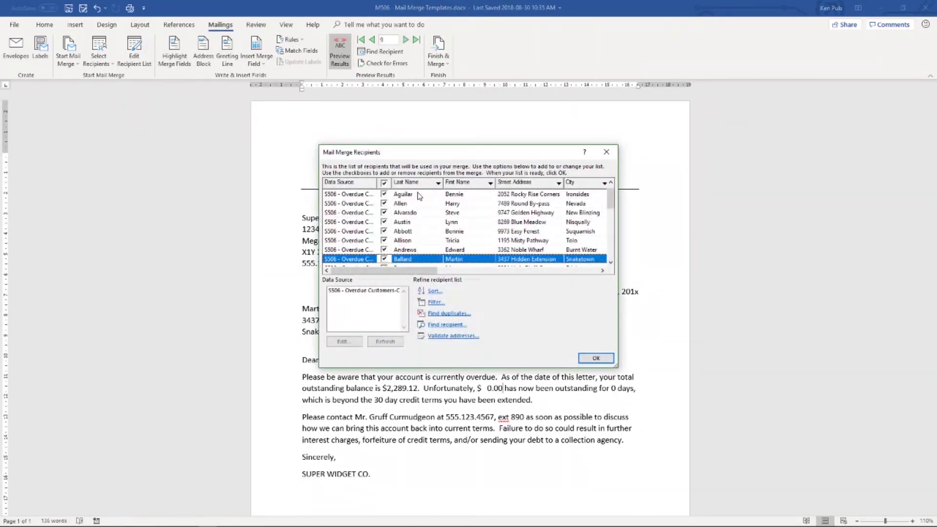
{"action": "left_click_drag", "start_coordinate": [618, 364], "coordinate": [845, 437]}
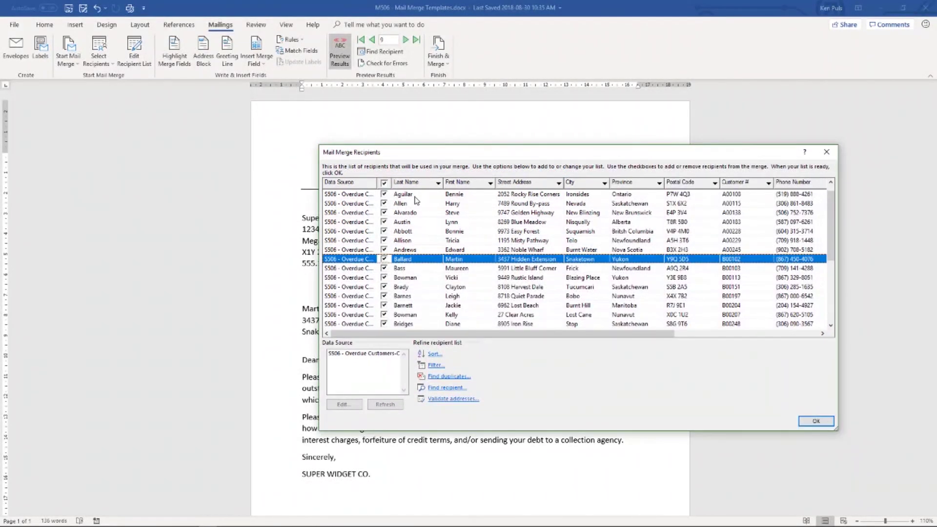
{"action": "left_click_drag", "start_coordinate": [387, 185], "coordinate": [439, 184]}
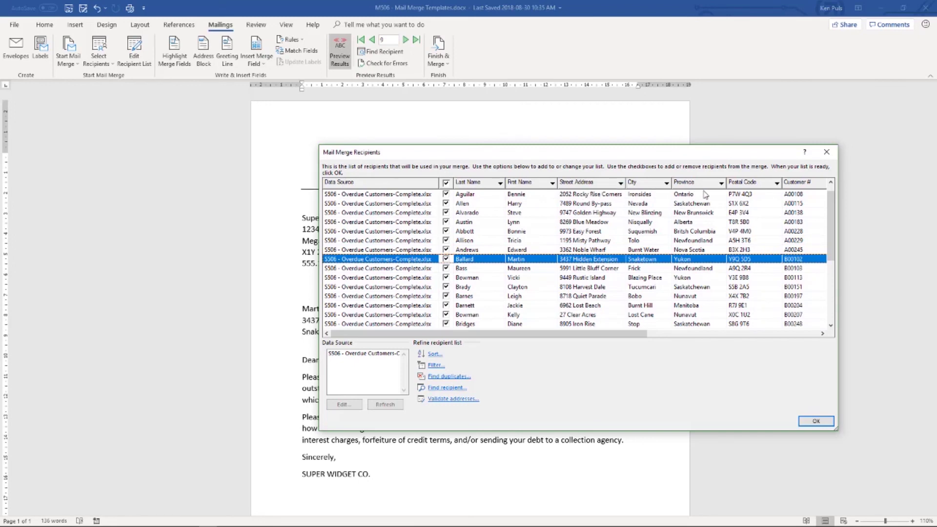
{"action": "left_click_drag", "start_coordinate": [583, 335], "coordinate": [758, 336]}
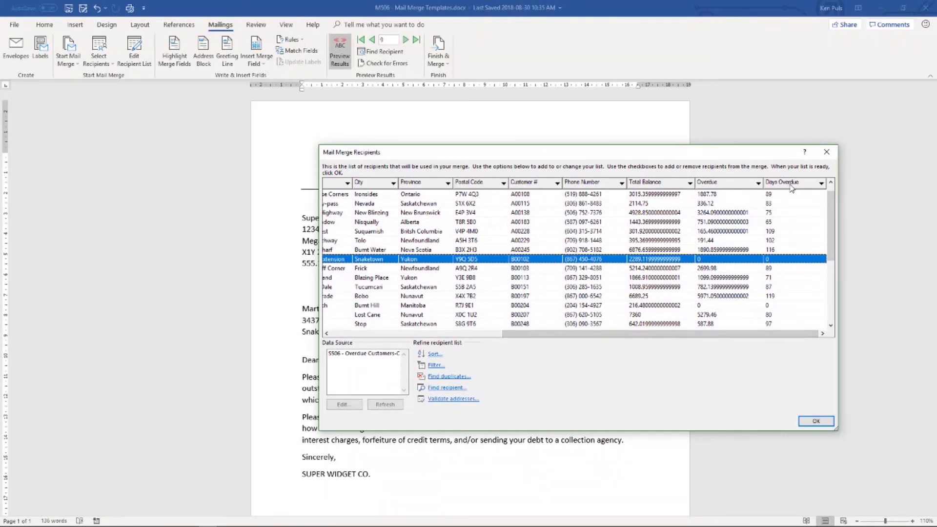
Filter the merge recipients to records with Days Overdue greater than 0 and accept the recipient list.
{"action": "left_click", "coordinate": [821, 183]}
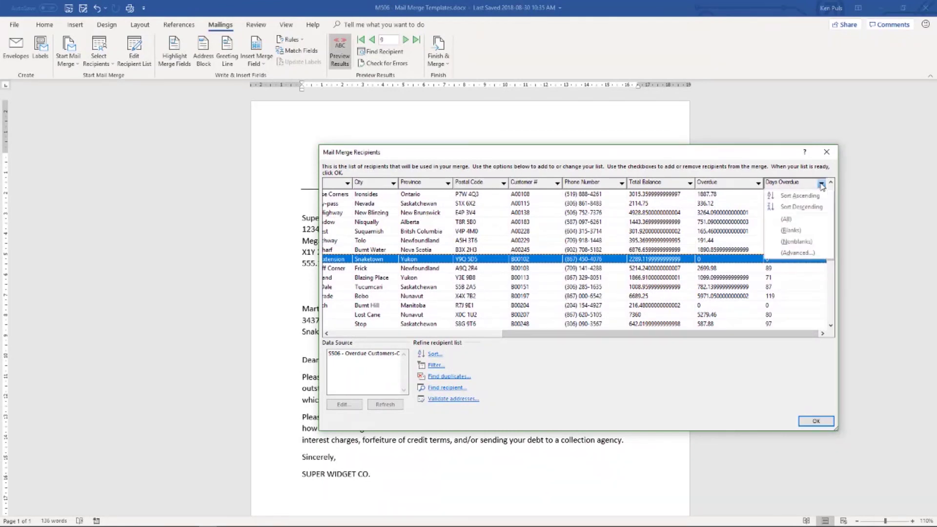
{"action": "left_click", "coordinate": [800, 253]}
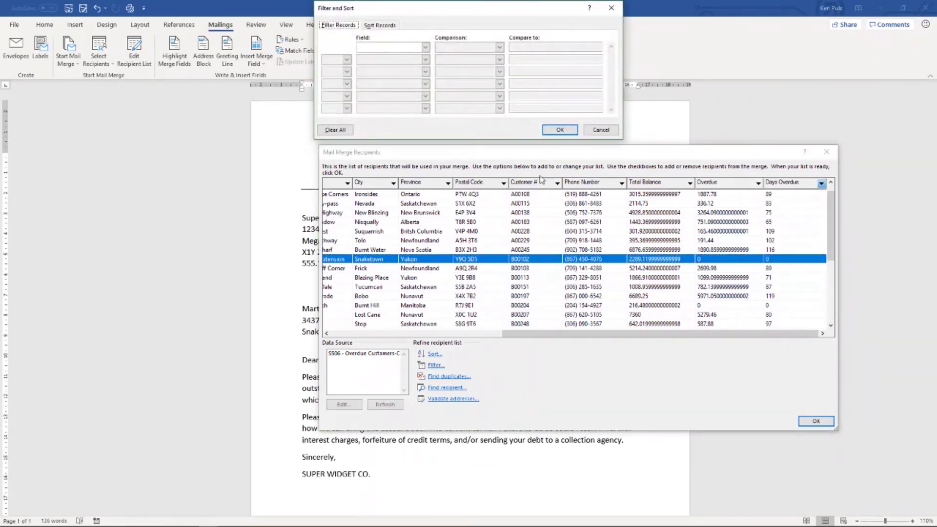
{"action": "left_click_drag", "start_coordinate": [466, 15], "coordinate": [443, 102]}
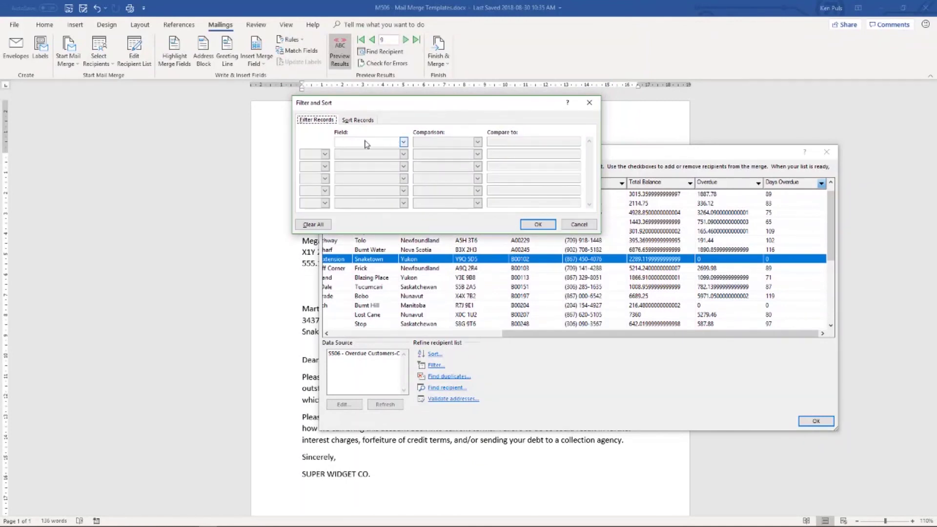
{"action": "left_click", "coordinate": [403, 142]}
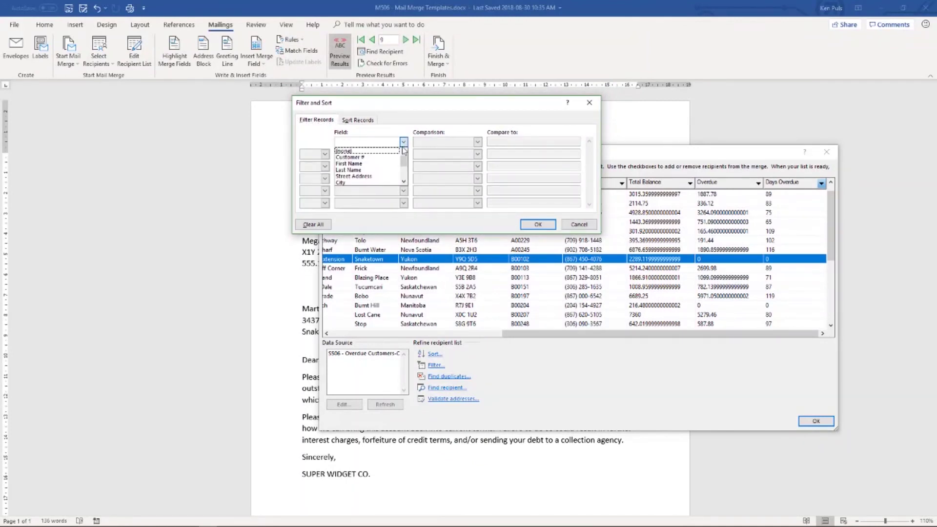
{"action": "scroll", "coordinate": [403, 162], "scroll_direction": "down", "scroll_amount": 5}
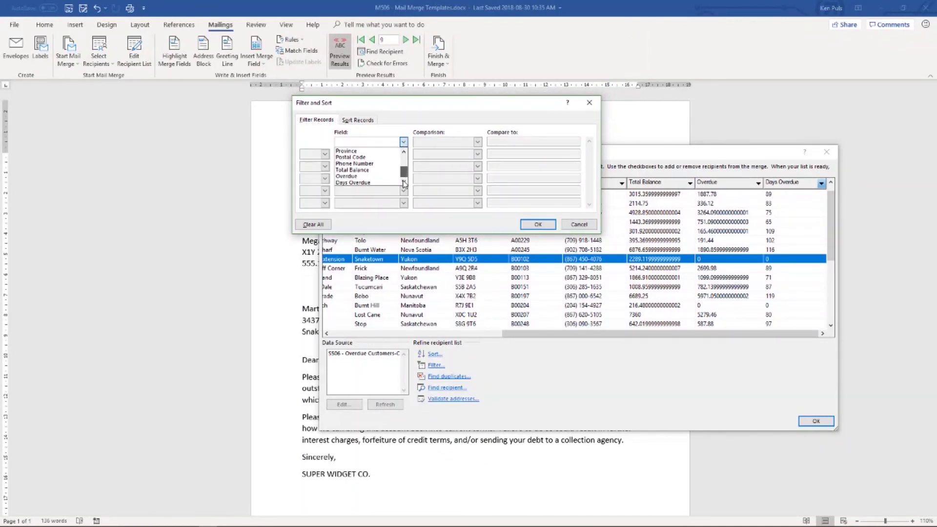
{"action": "left_click", "coordinate": [373, 183]}
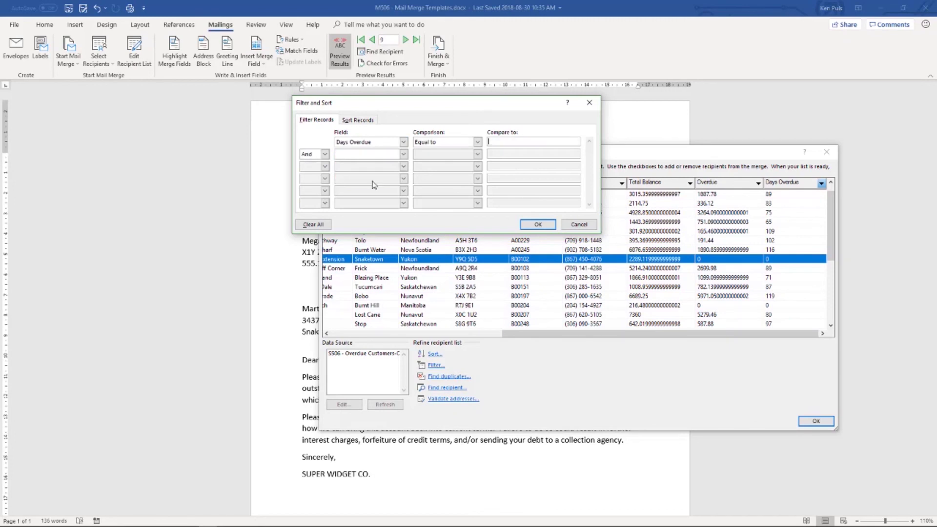
{"action": "left_click", "coordinate": [477, 142]}
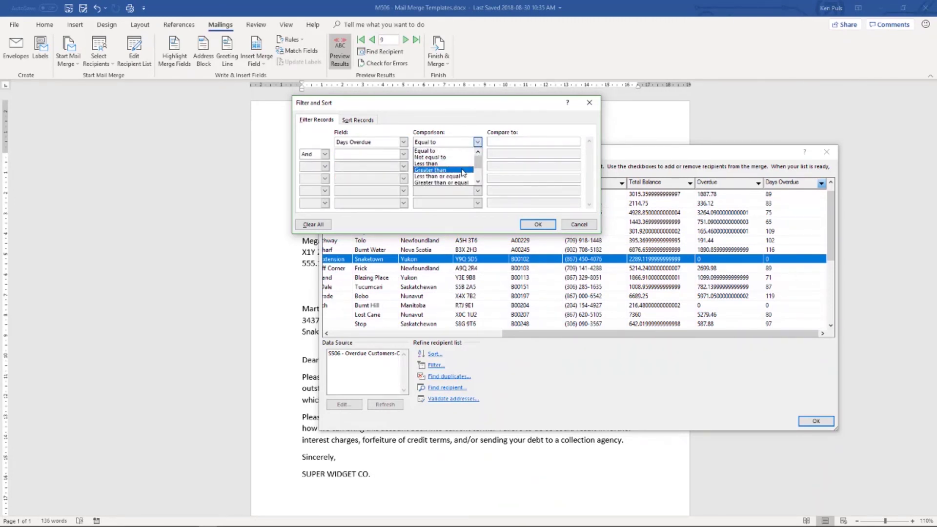
{"action": "left_click", "coordinate": [439, 170]}
{"action": "left_click", "coordinate": [495, 141]}
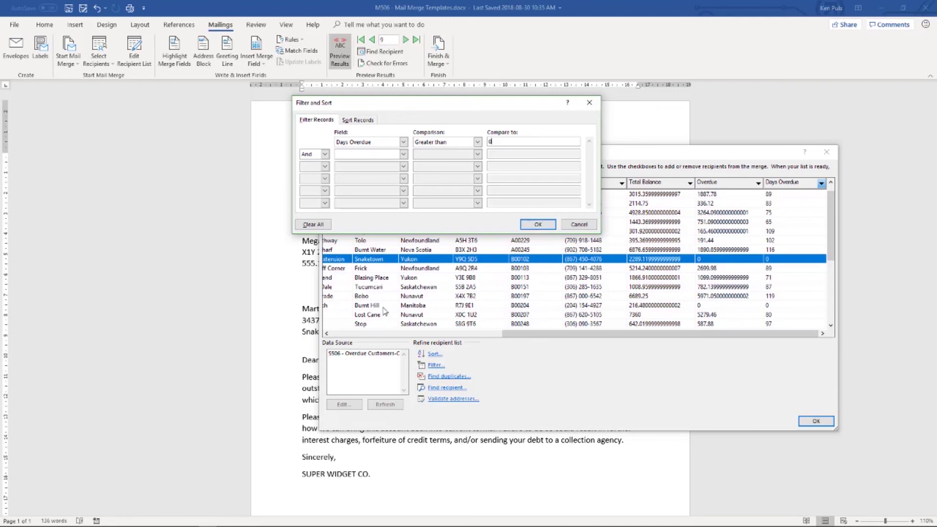
{"action": "left_click", "coordinate": [538, 225]}
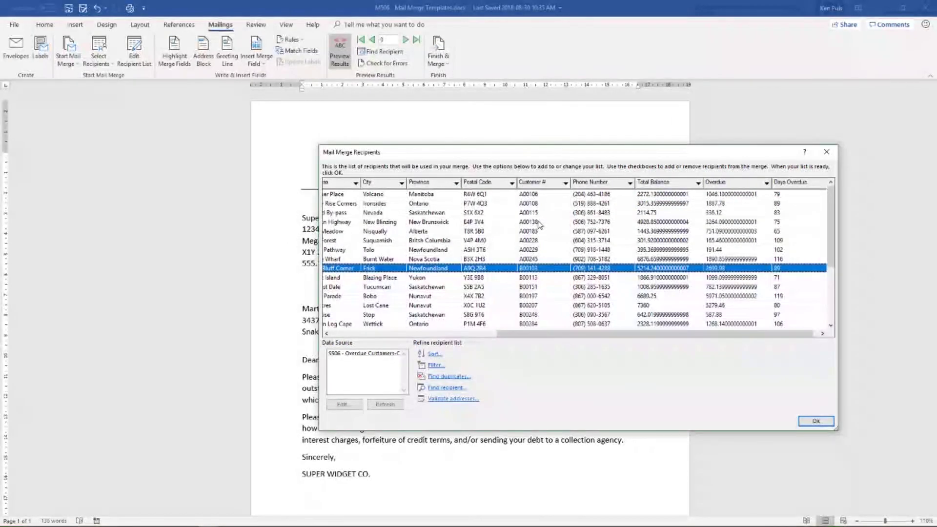
{"action": "mouse_move", "coordinate": [831, 226]}
{"action": "left_mouse_down"}
{"action": "mouse_move", "coordinate": [831, 283]}
{"action": "mouse_move", "coordinate": [832, 227]}
{"action": "left_mouse_up"}
{"action": "left_click", "coordinate": [815, 421]}
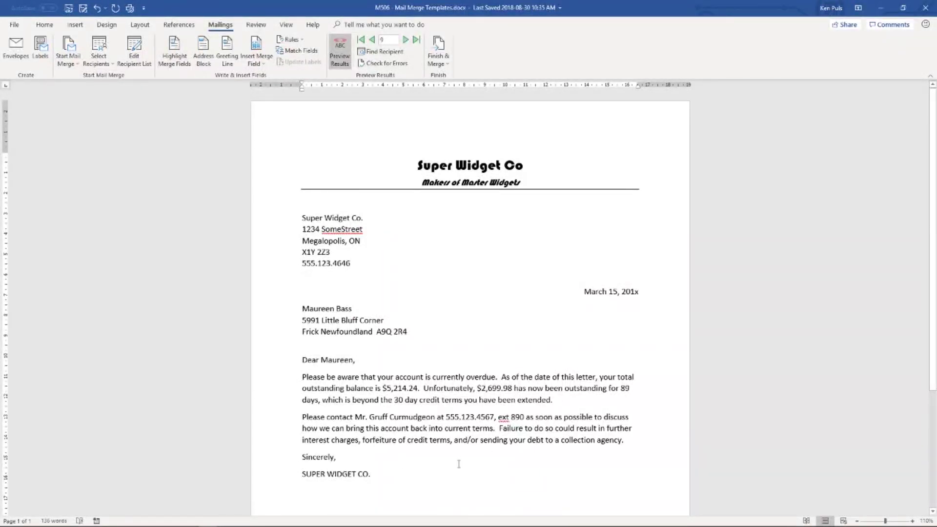
Preview the filtered letters up to record 13, then merge all records into a new document of individual letters.
{"action": "left_click", "coordinate": [406, 40]}
{"action": "left_click", "coordinate": [406, 40]}
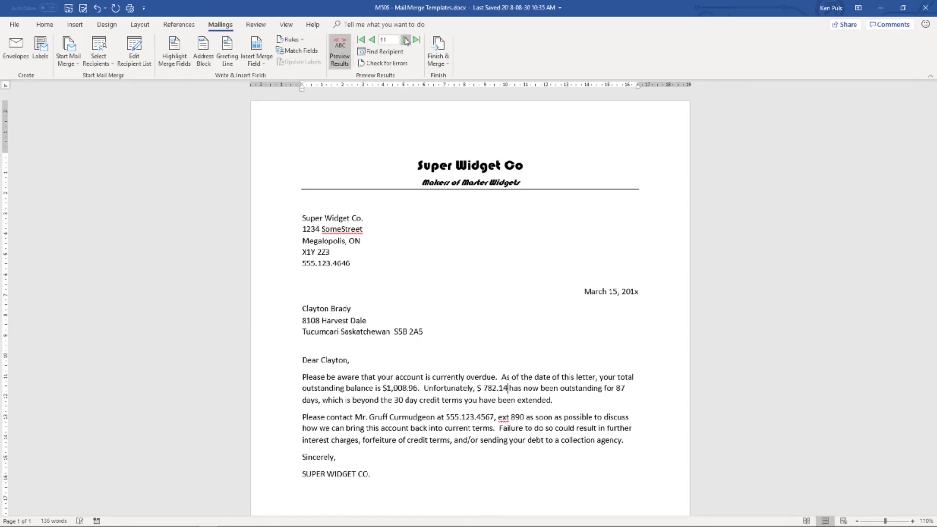
{"action": "left_click", "coordinate": [406, 40]}
{"action": "left_click", "coordinate": [406, 40]}
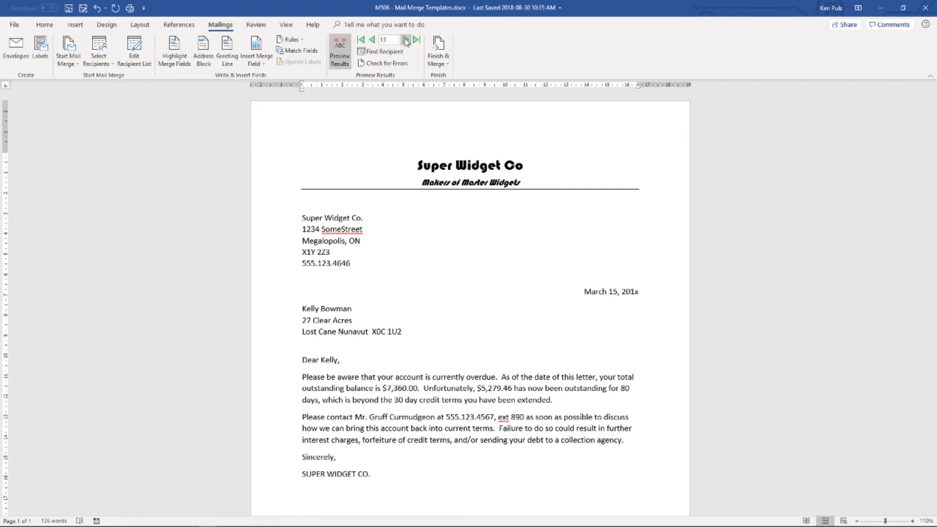
{"action": "left_click", "coordinate": [443, 69]}
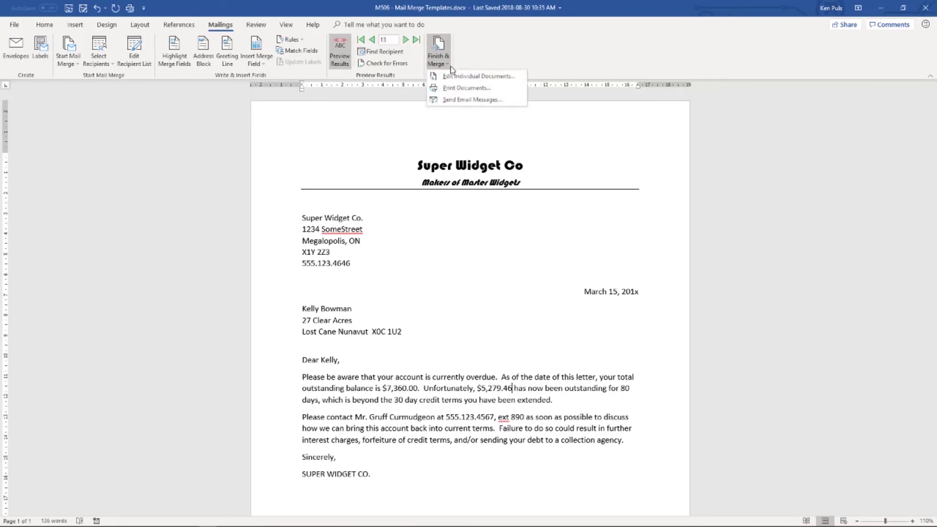
{"action": "left_click", "coordinate": [486, 77]}
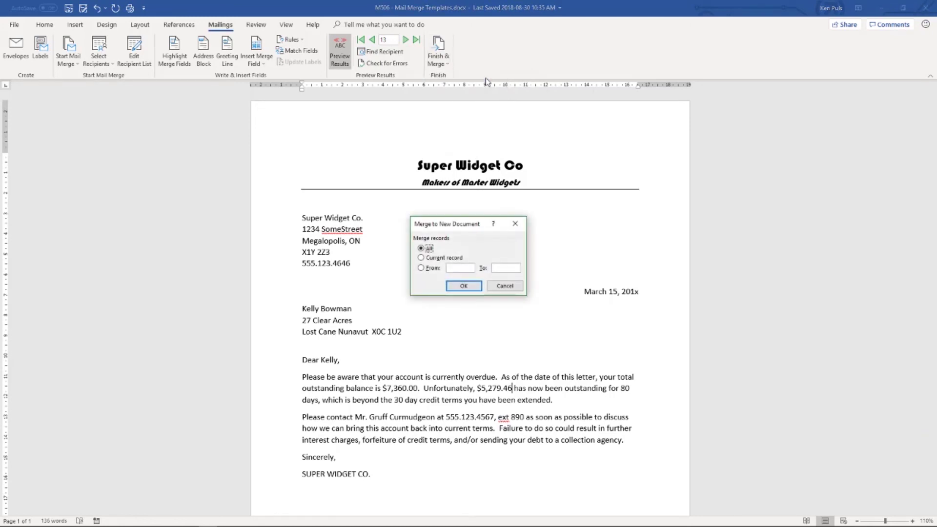
{"action": "left_click", "coordinate": [463, 287]}
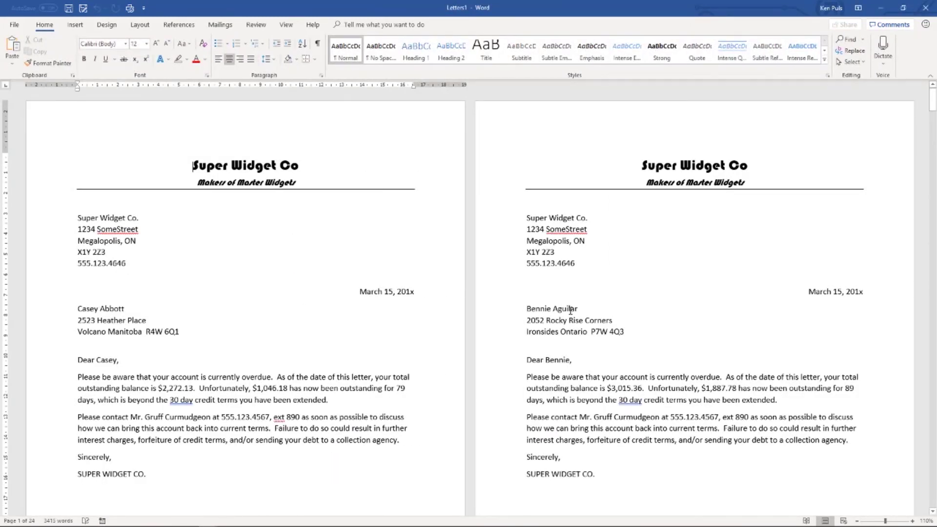
Look through the merged collection letters in the new document.
{"action": "scroll", "coordinate": [570, 311], "scroll_direction": "down", "scroll_amount": 2}
{"action": "scroll", "coordinate": [570, 311], "scroll_direction": "down", "scroll_amount": 10}
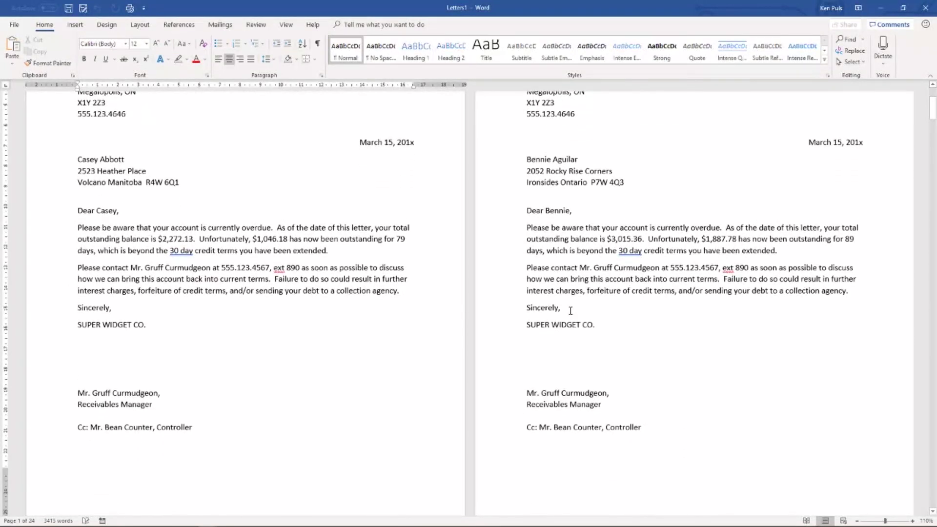
{"action": "scroll", "coordinate": [570, 311], "scroll_direction": "down", "scroll_amount": 8}
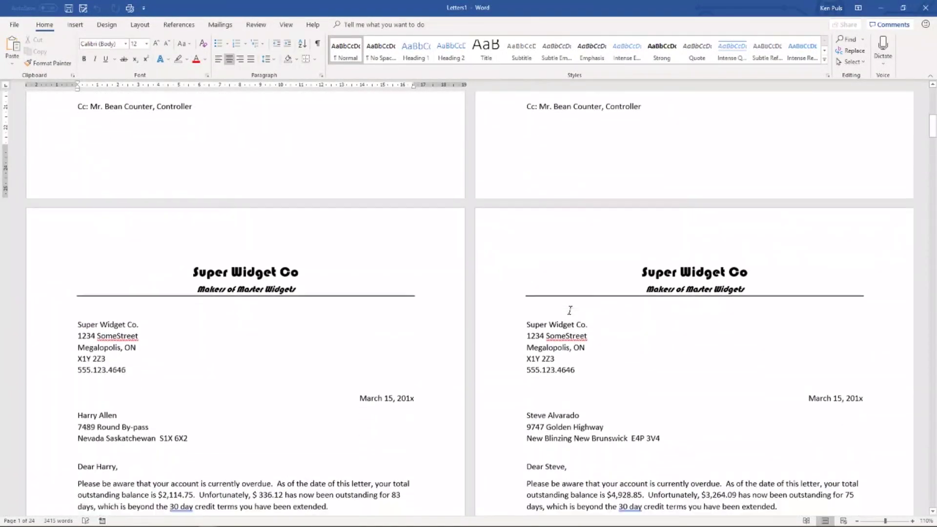